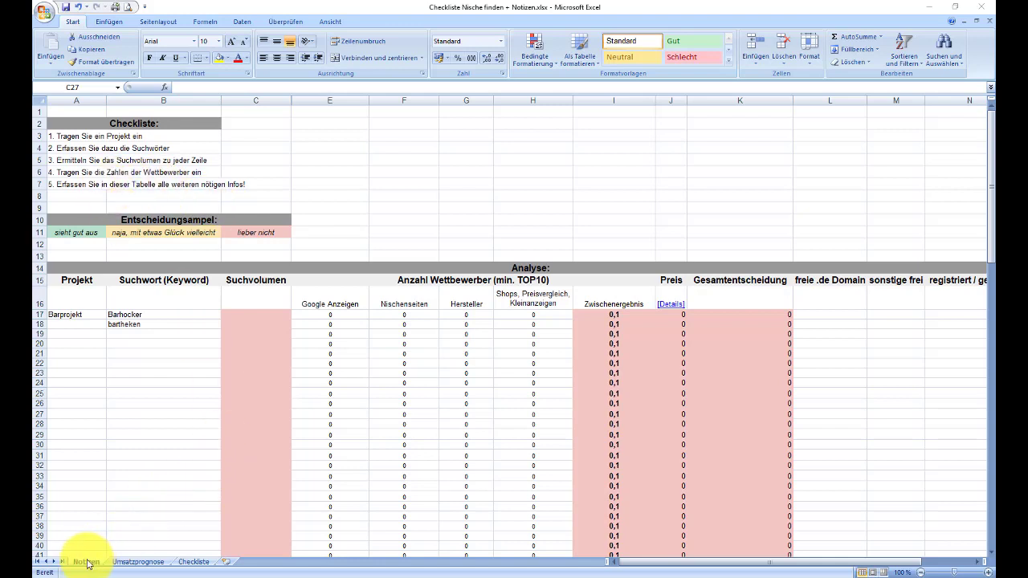
# Step: Review the first checklist items on the Notizen sheet alongside their matching project, keyword, search volume and competitor columns in row 17
pyautogui.click(72, 137)
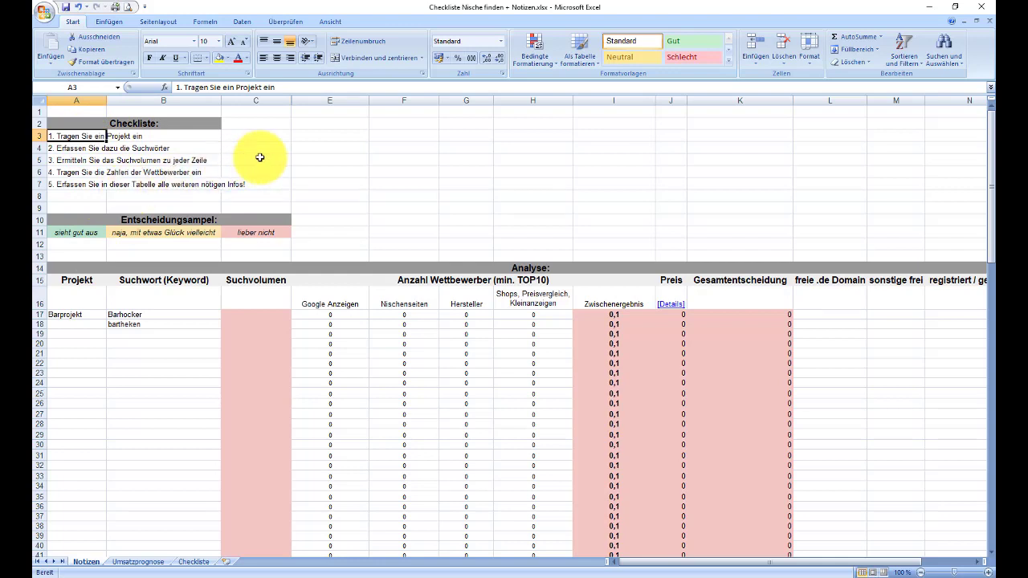
pyautogui.click(80, 314)
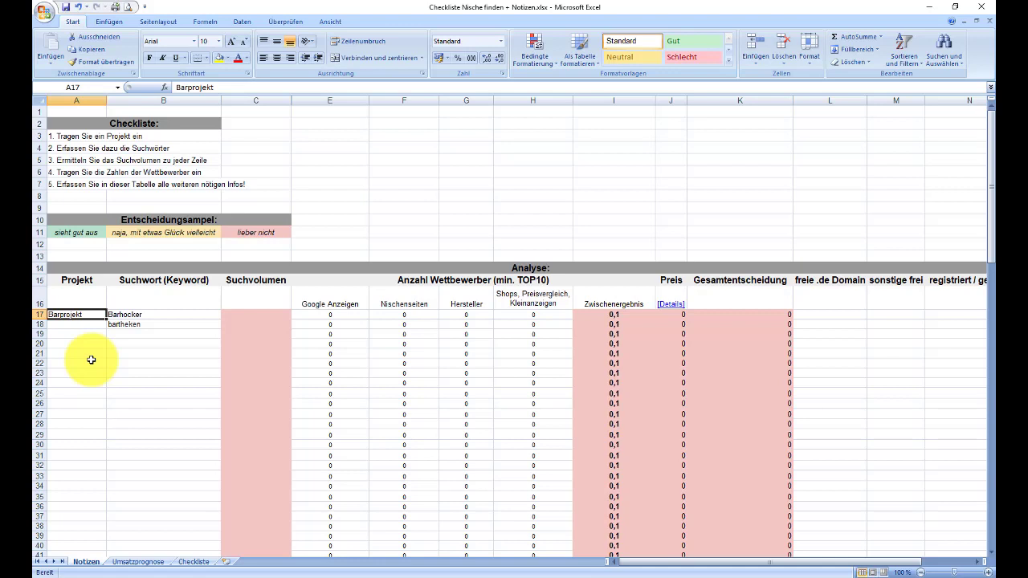
pyautogui.click(85, 147)
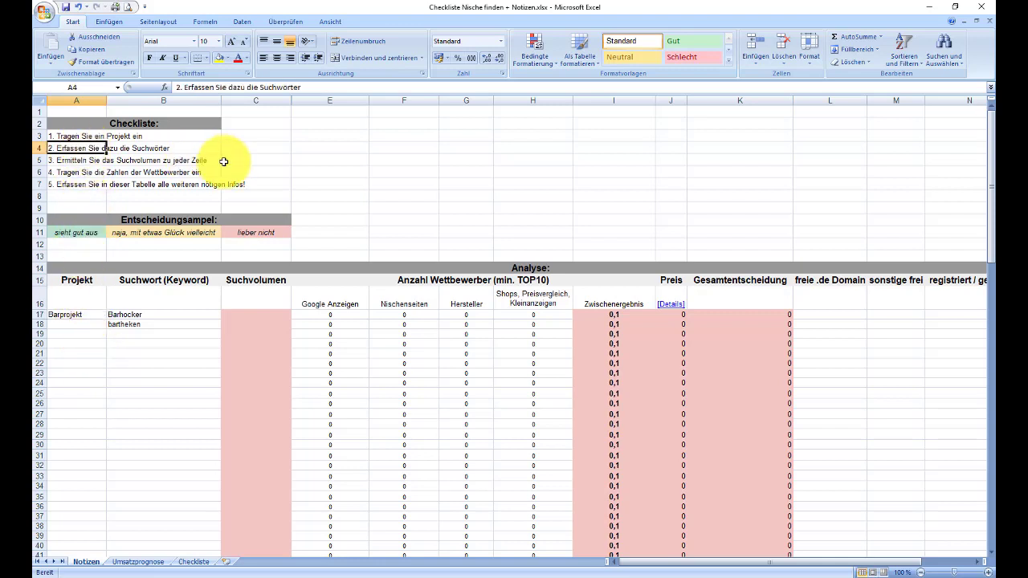
pyautogui.click(159, 315)
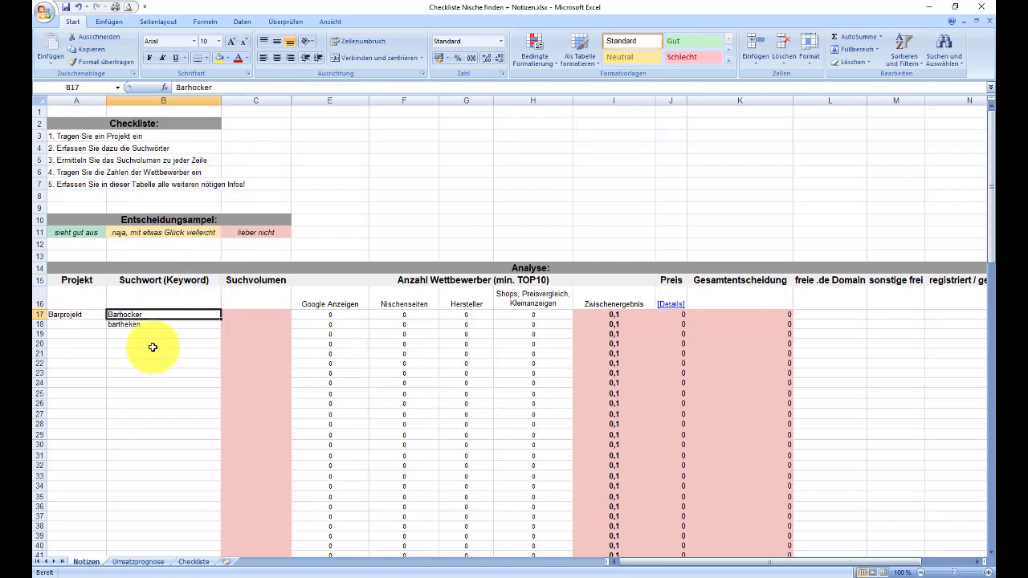
pyautogui.press('Down')
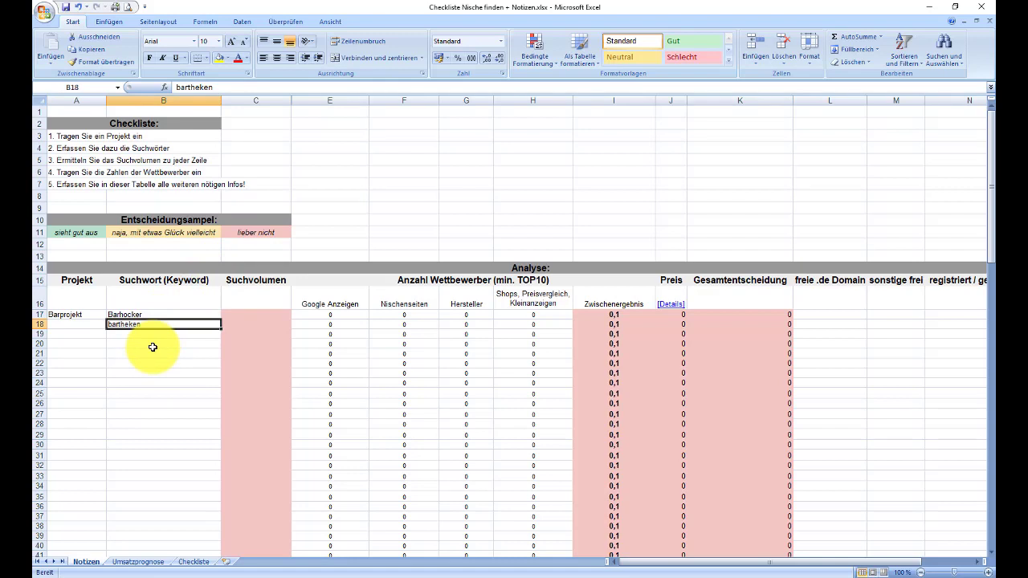
pyautogui.press('Up')
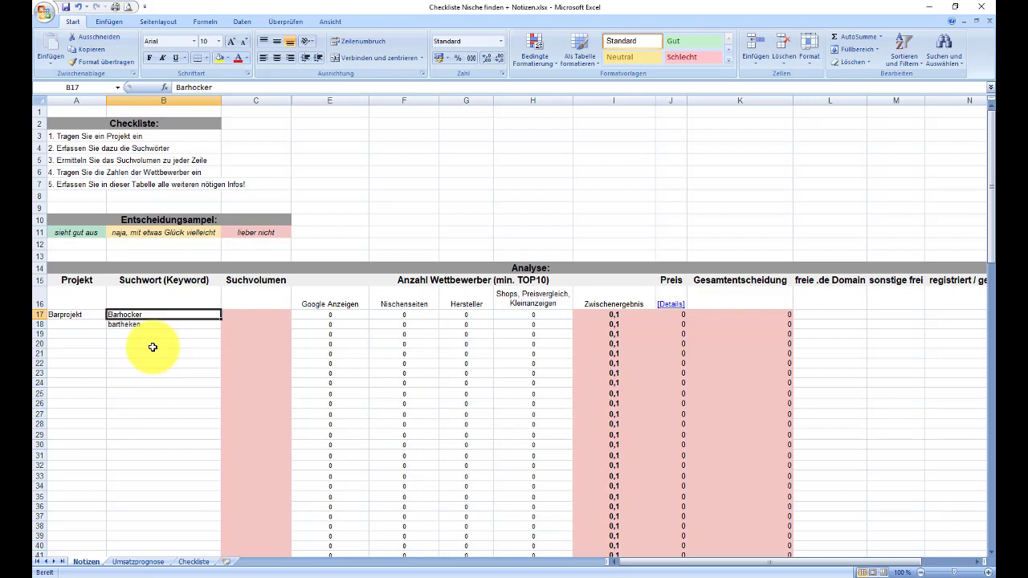
pyautogui.click(69, 160)
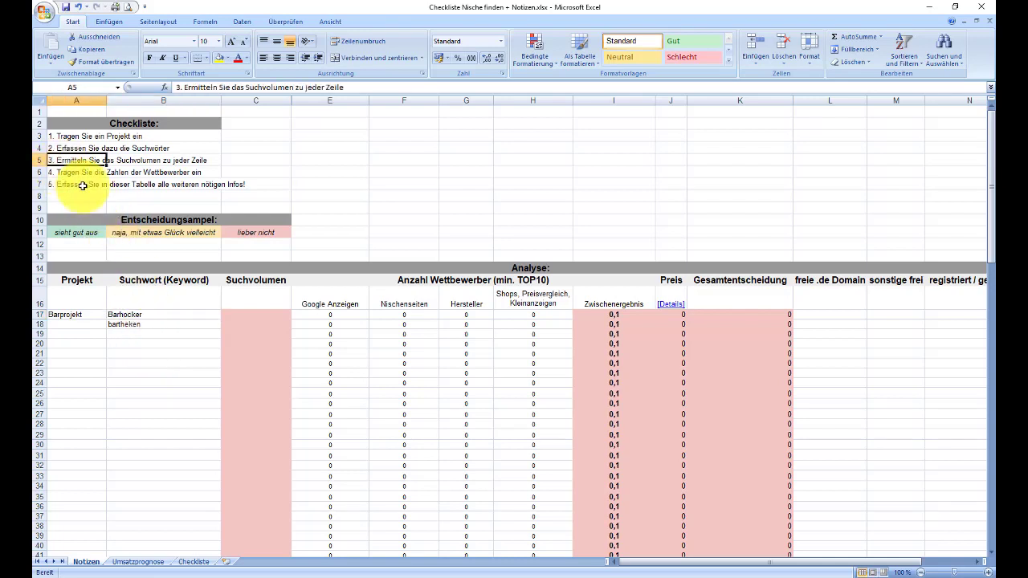
pyautogui.click(230, 313)
pyautogui.press('Down')
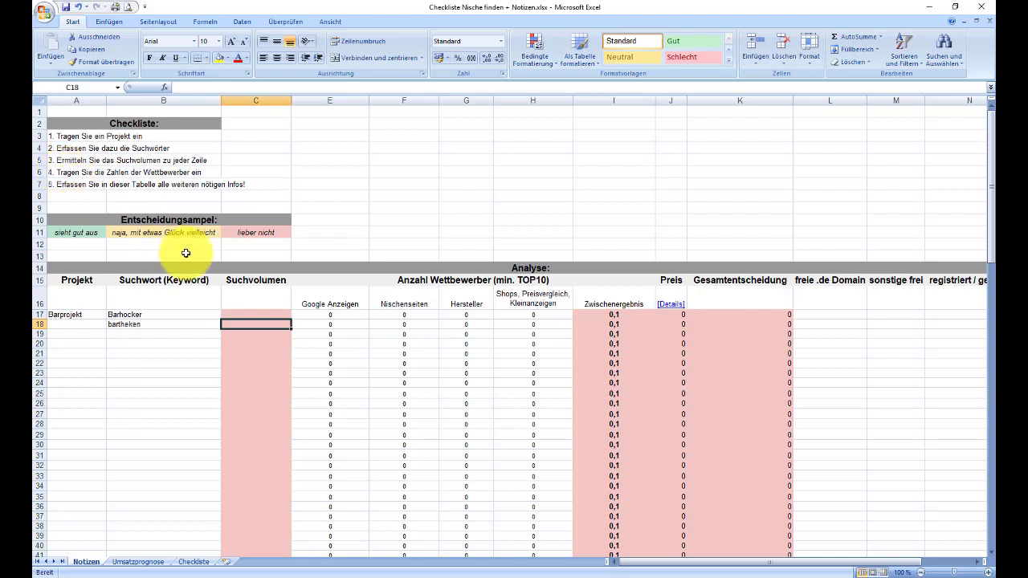
pyautogui.moveTo(340, 316); pyautogui.dragTo(520, 318)
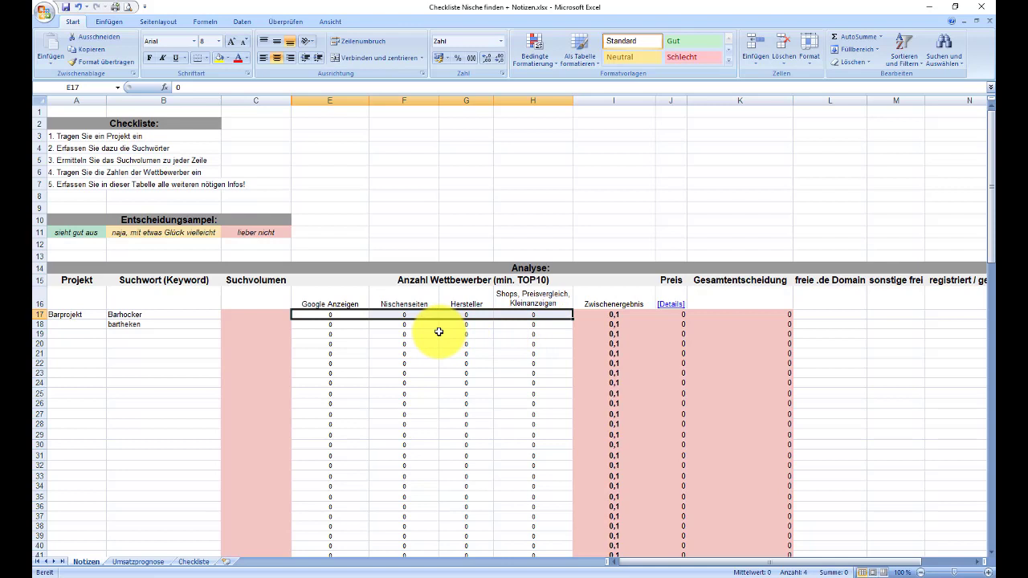
# Step: Examine the Gesamtentscheidung formula in K17 and the three rating levels of the Entscheidungsampel
pyautogui.click(727, 315)
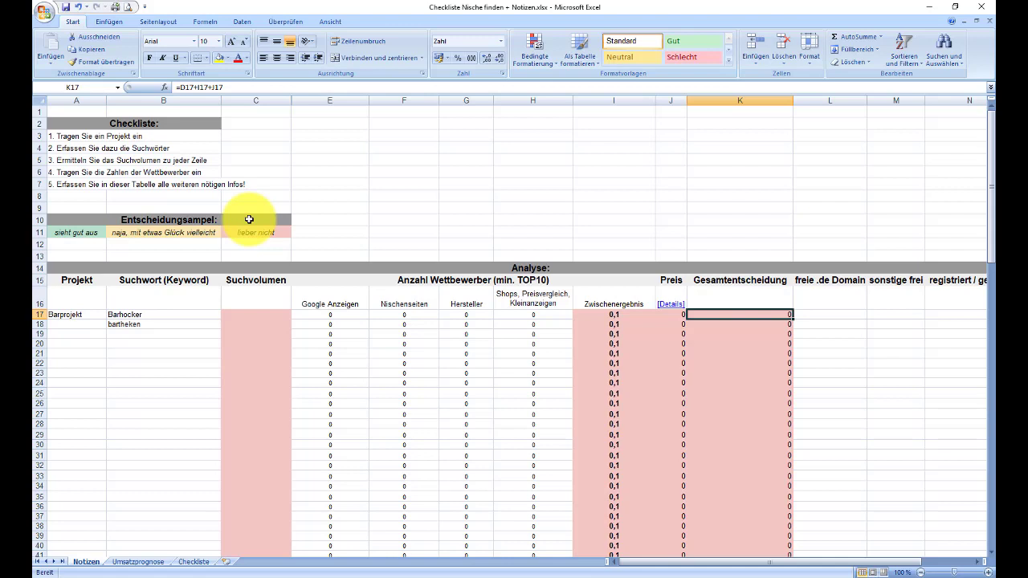
pyautogui.click(145, 222)
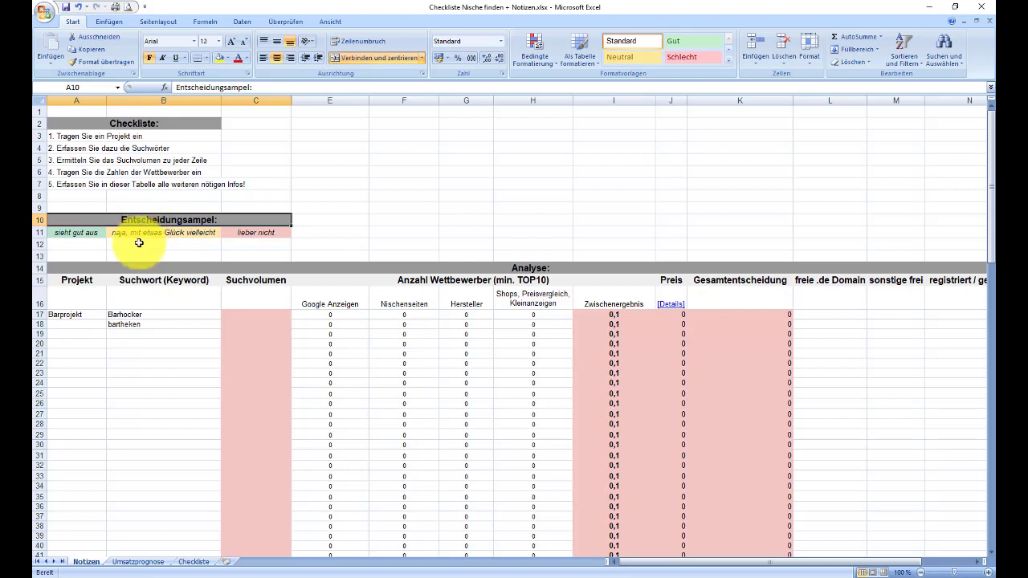
pyautogui.click(91, 235)
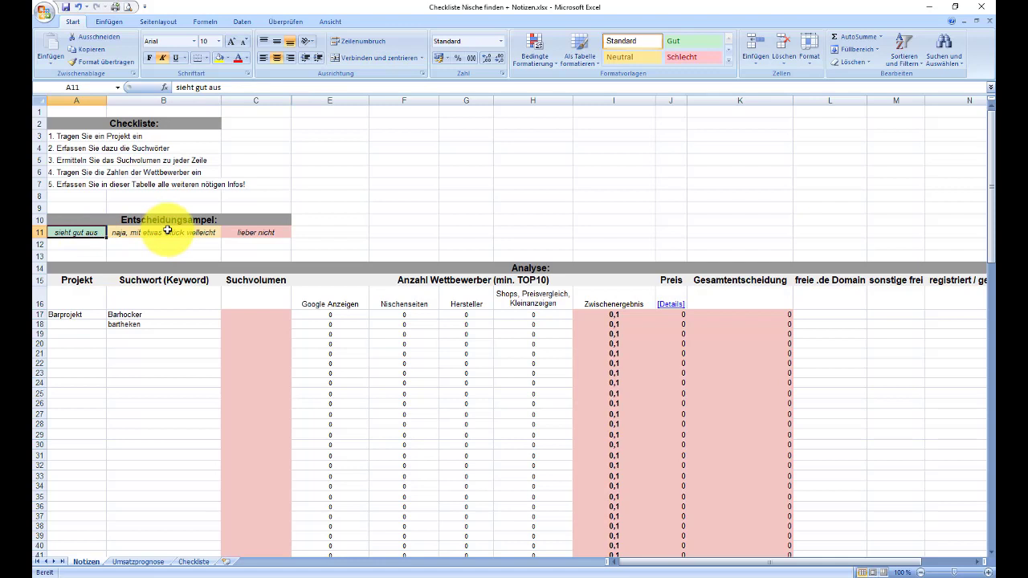
pyautogui.click(123, 240)
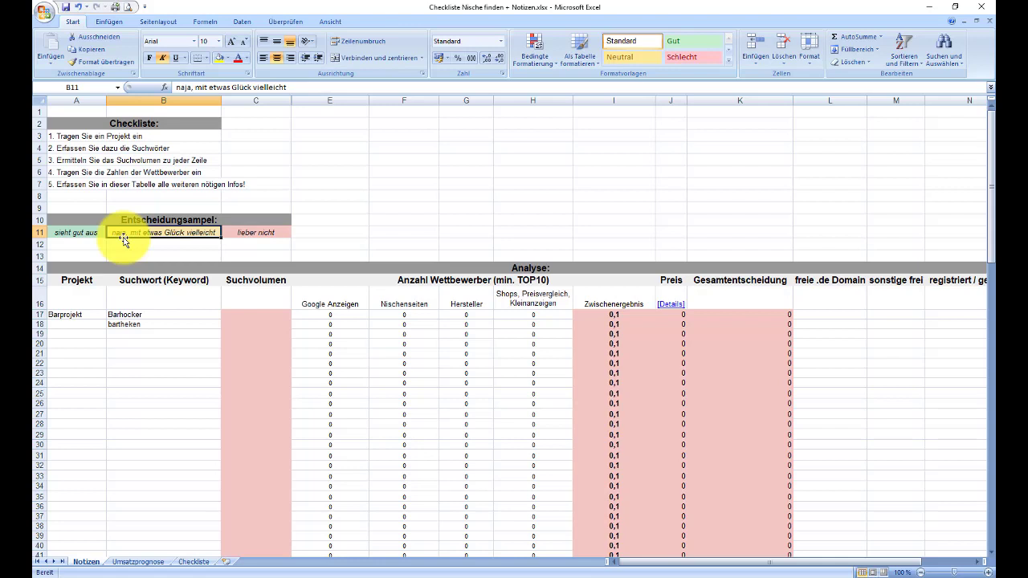
pyautogui.click(249, 232)
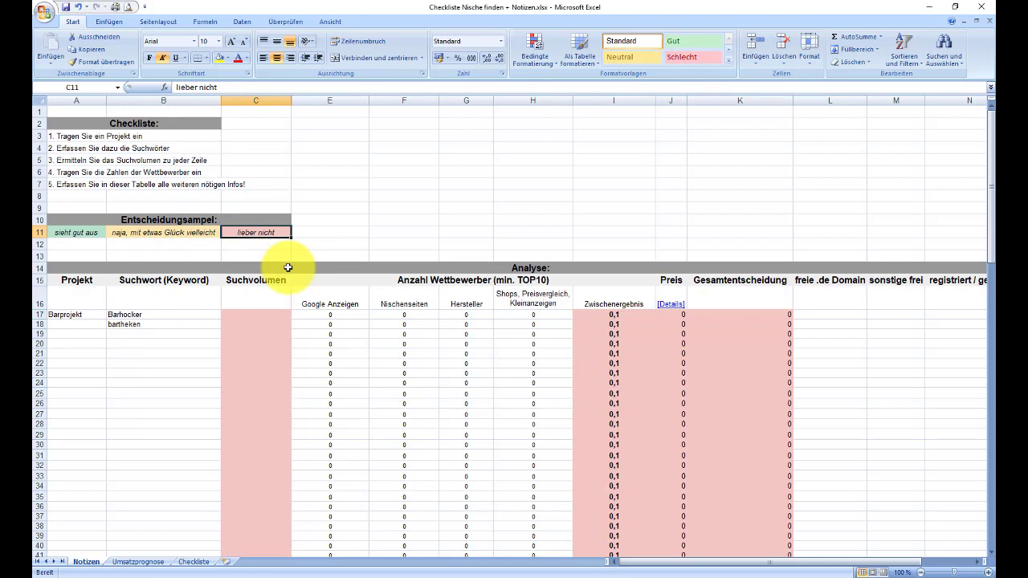
# Step: Copy the keyword Barhocker from B17, switch to SEMrush in the browser and paste it as the search term
pyautogui.click(149, 314)
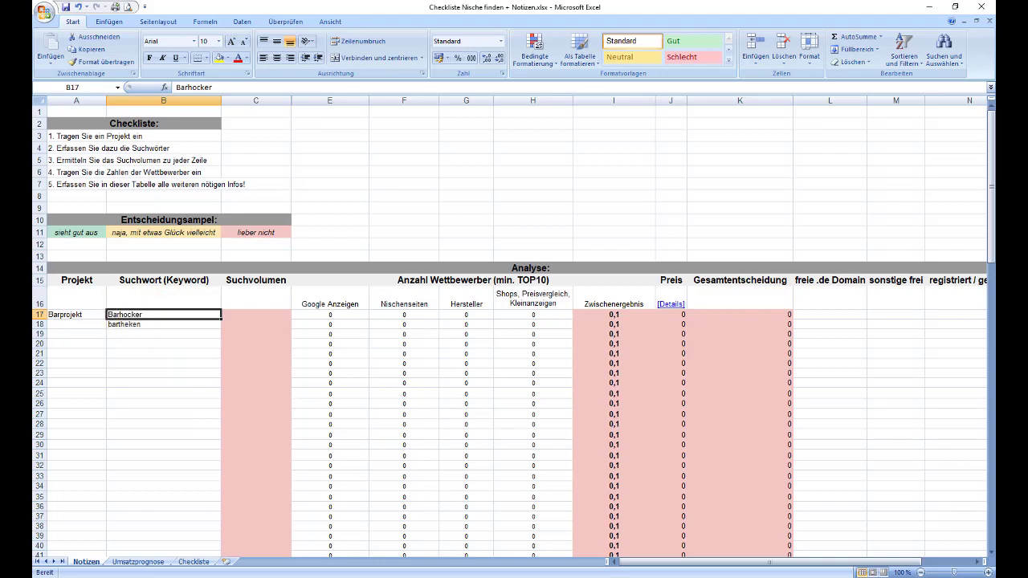
pyautogui.moveTo(0, 172); pyautogui.dragTo(689, 54)
pyautogui.click(754, 48)
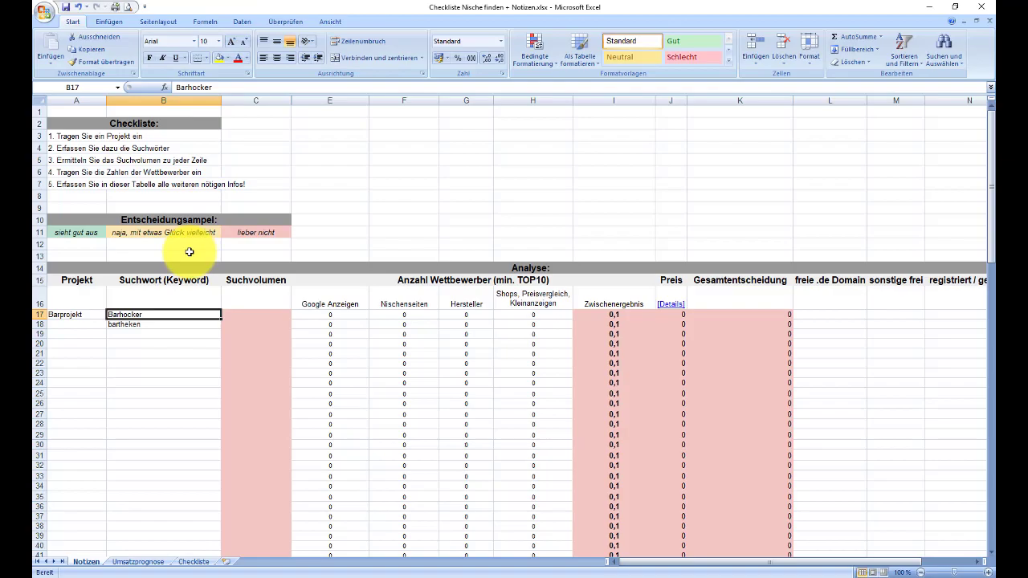
pyautogui.hotkey('ctrl', 'c')
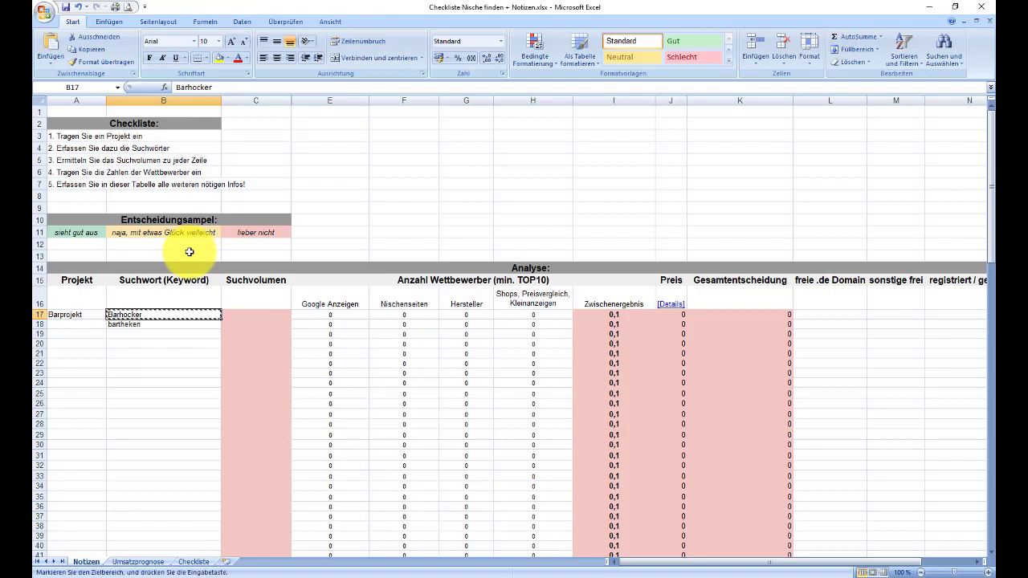
pyautogui.hotkey('alt', 'Tab')
pyautogui.click(287, 100)
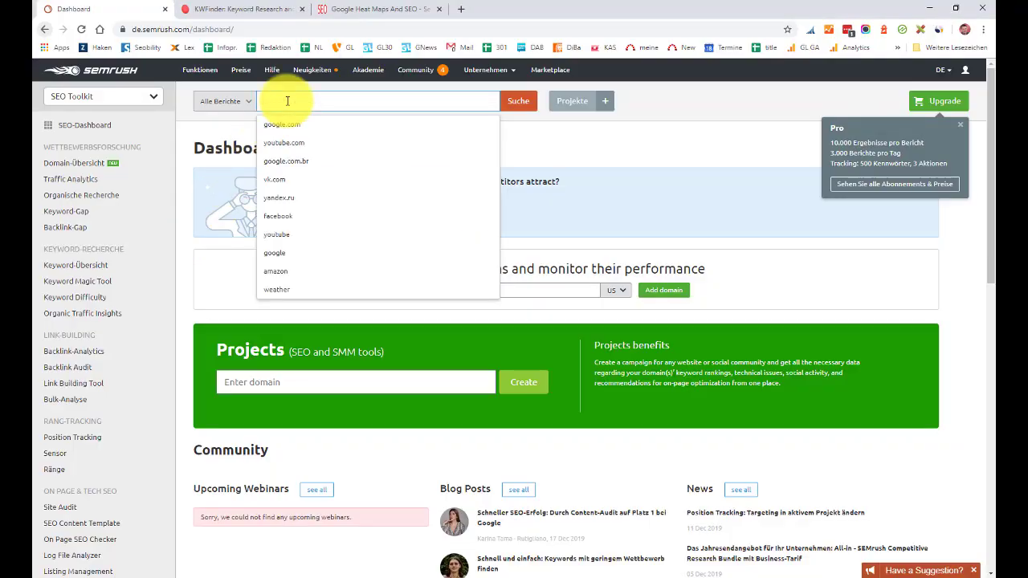
pyautogui.hotkey('ctrl', 'v')
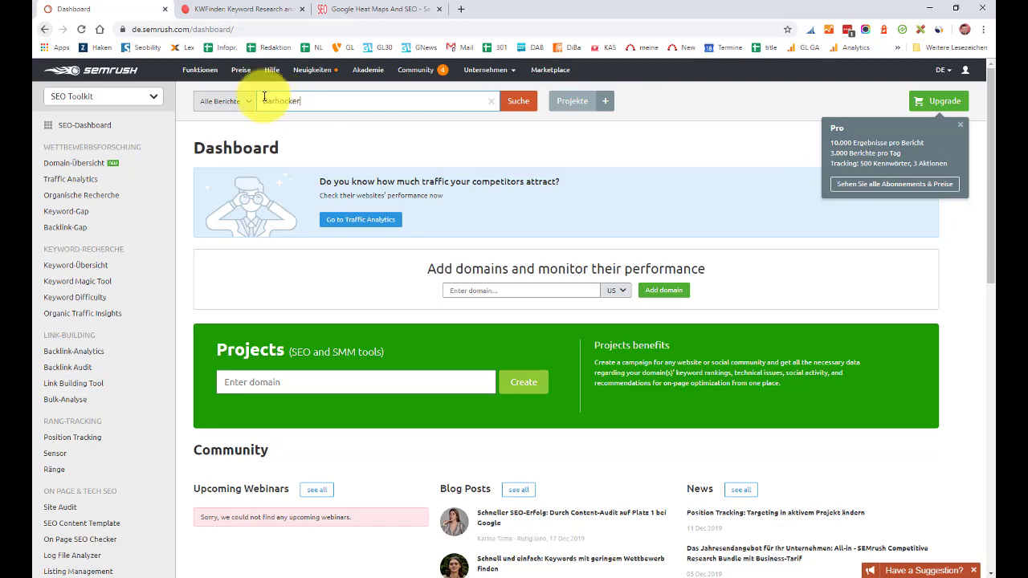
# Step: Check the account's trial plan lookup limits on the KWFinder site, and return to the SEMrush dashboard
pyautogui.click(218, 7)
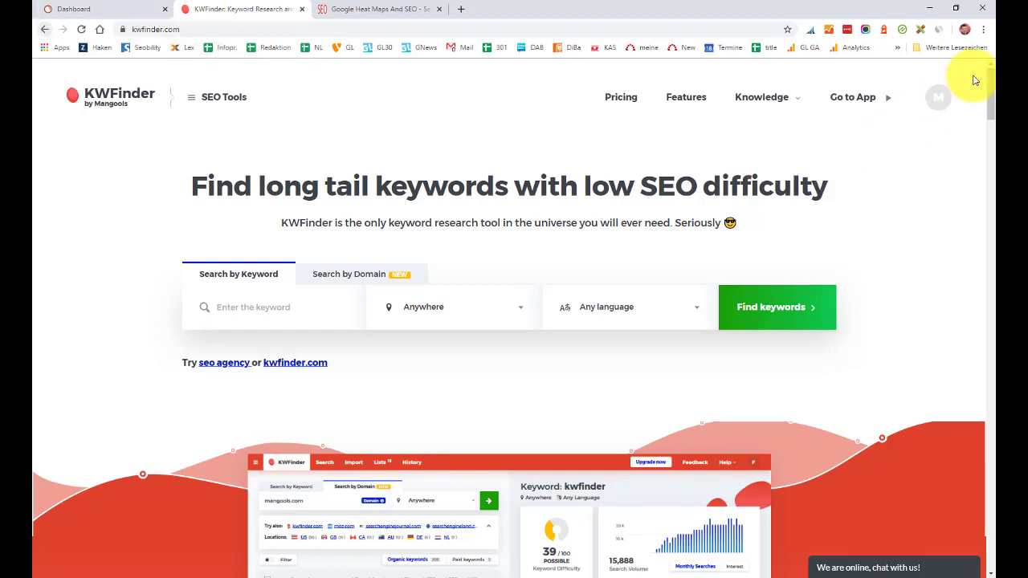
pyautogui.click(940, 98)
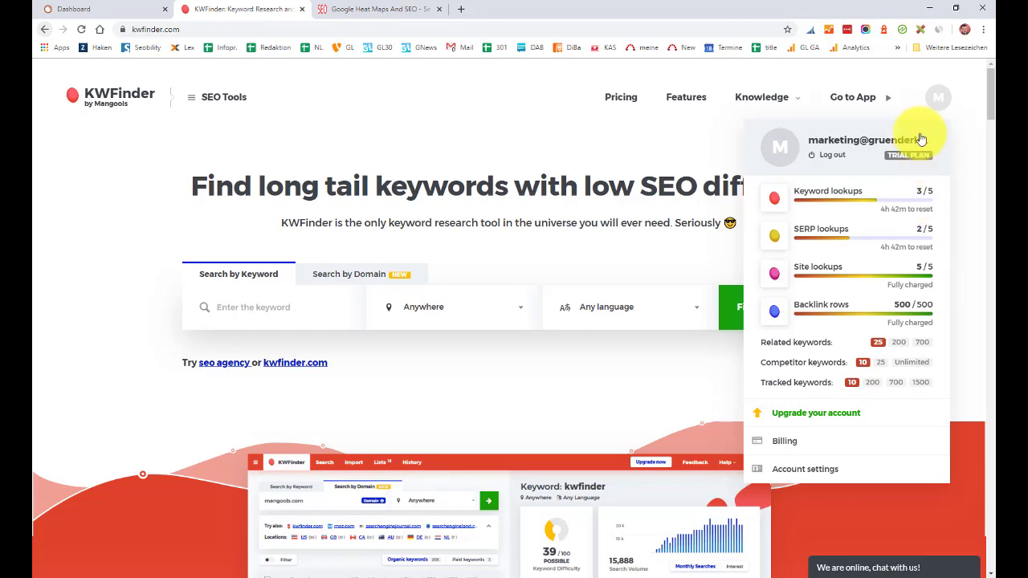
pyautogui.click(147, 10)
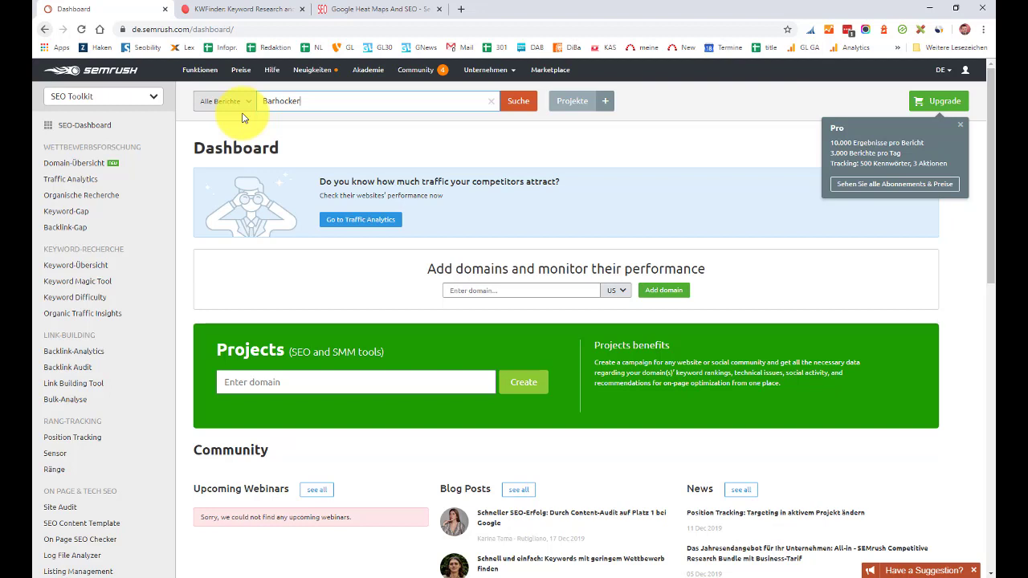
# Step: Run the SEMrush search for Barhocker and set the keyword overview's database to Deutschland, keeping Desktop as the device
pyautogui.click(516, 103)
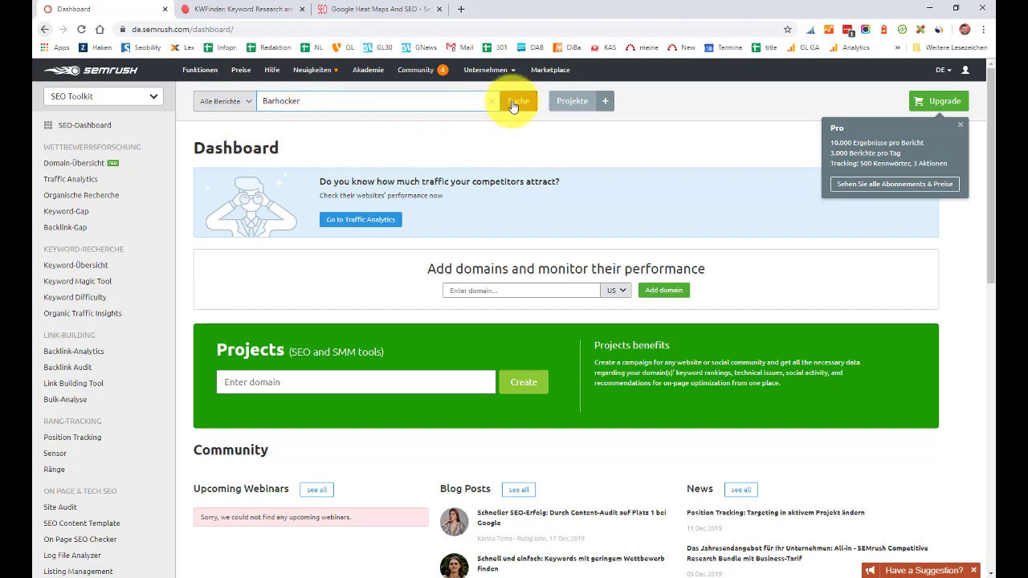
pyautogui.click(512, 104)
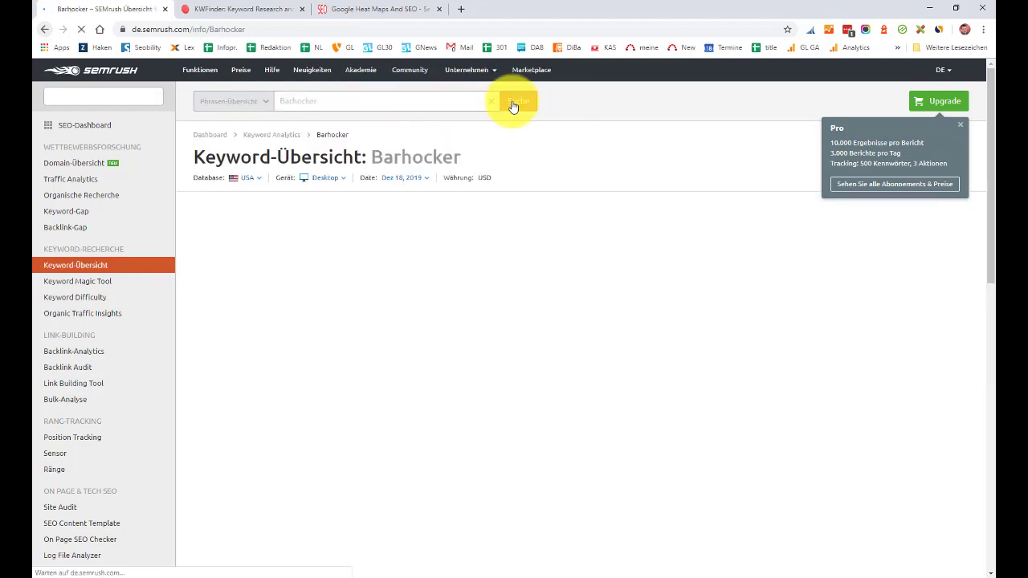
pyautogui.click(257, 181)
pyautogui.click(258, 248)
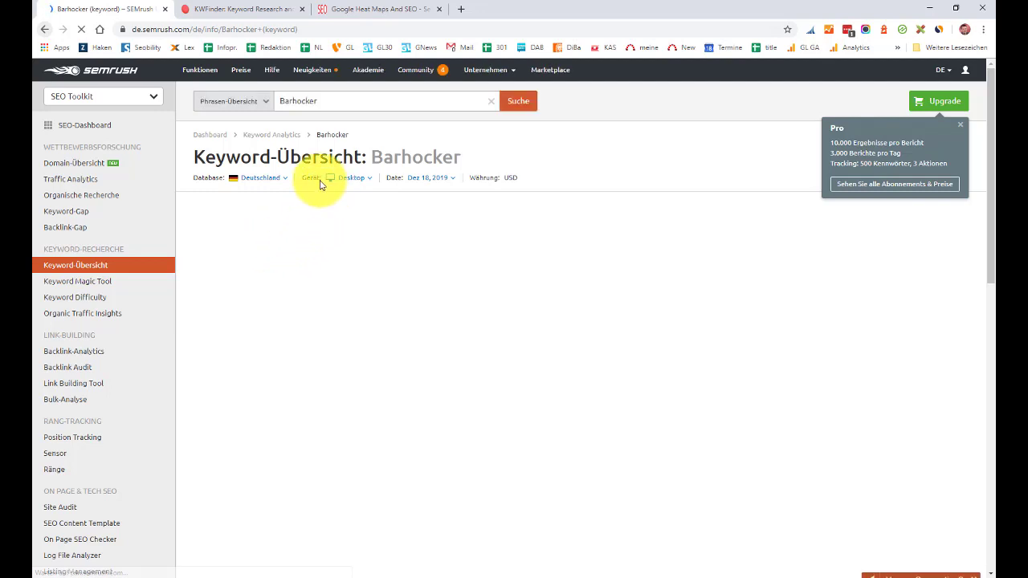
pyautogui.click(363, 179)
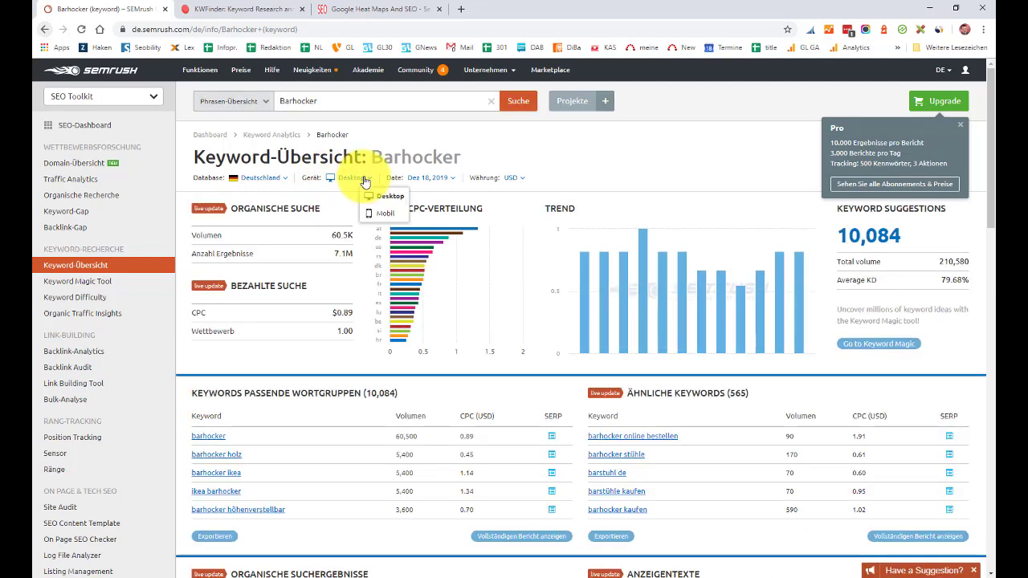
pyautogui.click(479, 158)
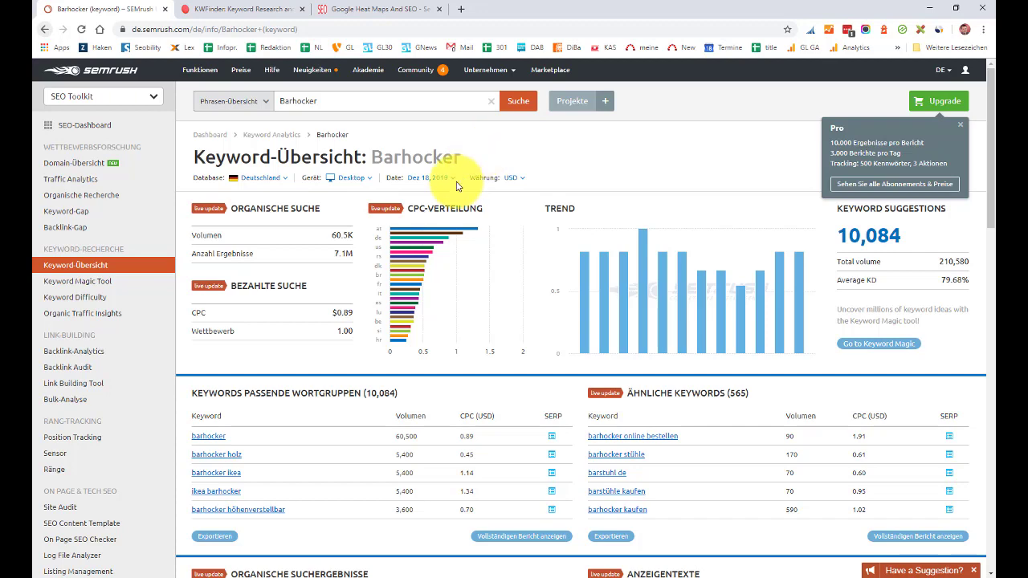
# Step: Examine the search volumes of the similar keywords "barhocker online bestellen" and "barhocker kaufen"
pyautogui.scroll(-1, 386, 257)
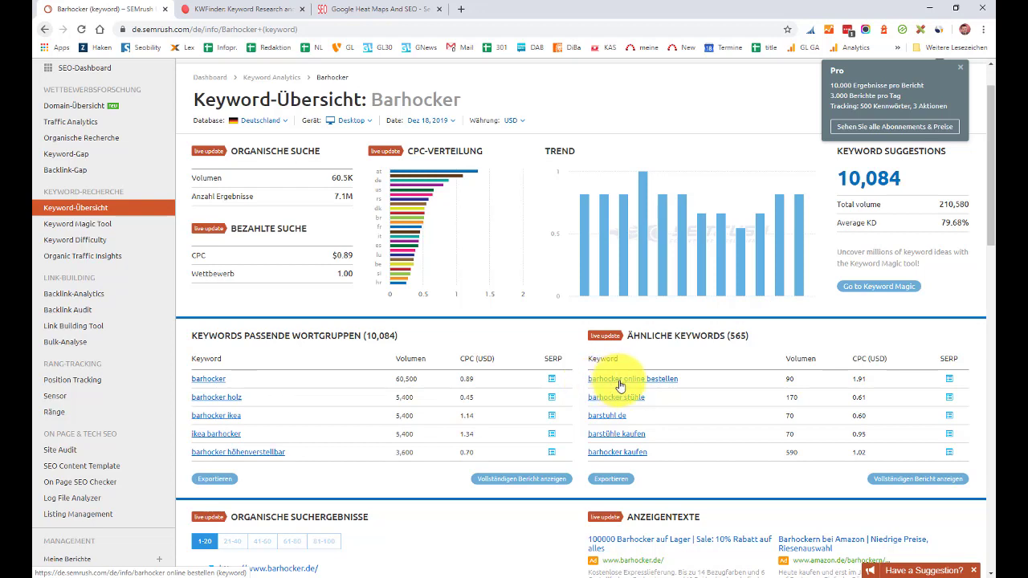
pyautogui.doubleClick(787, 378)
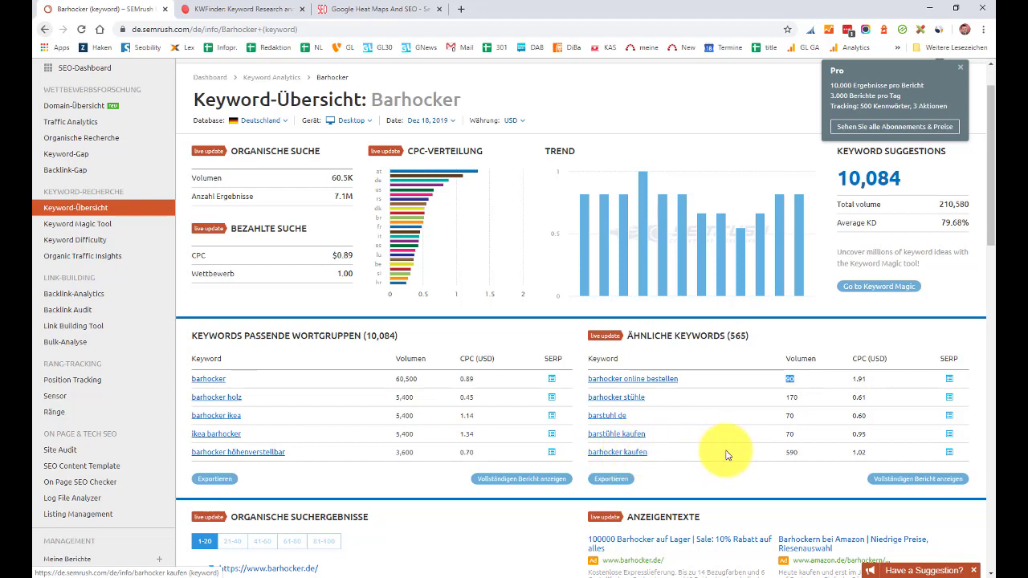
pyautogui.click(789, 453)
pyautogui.doubleClick(788, 452)
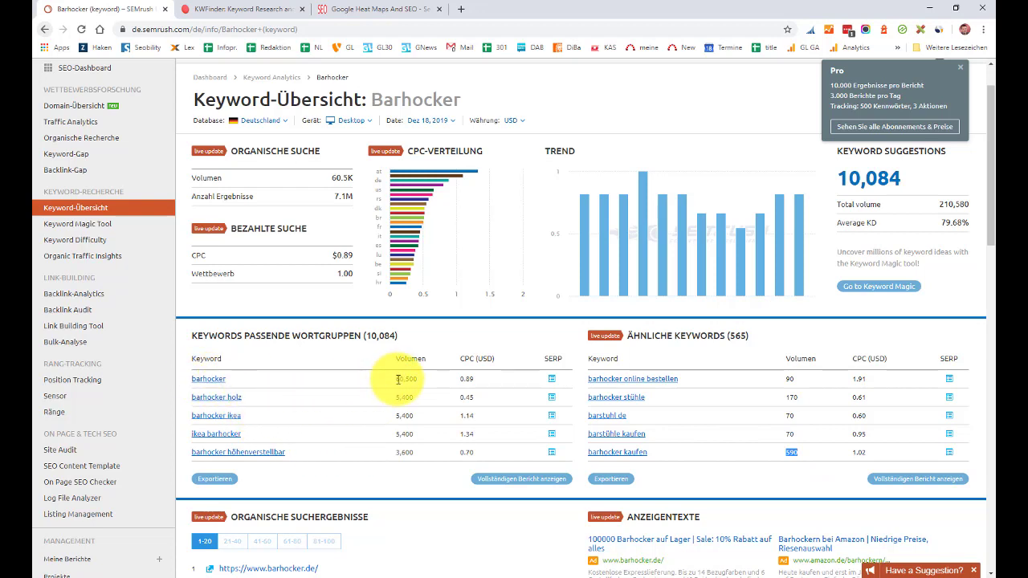
# Step: Switch back to the Excel checklist and enter 60500 as the Suchvolumen for Barhocker in C17
pyautogui.hotkey('alt', 'Tab')
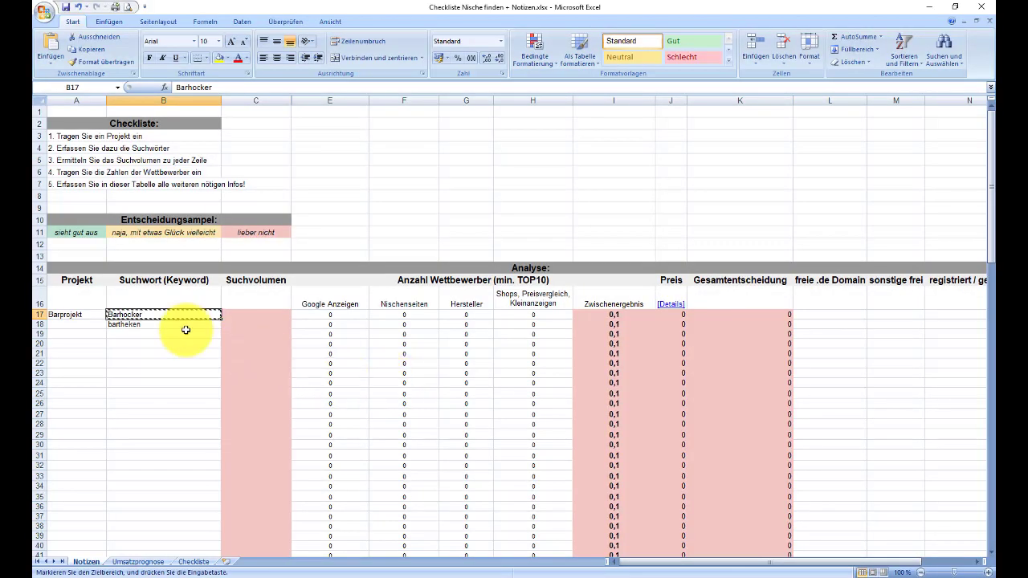
pyautogui.click(252, 315)
pyautogui.press('Escape')
pyautogui.write('60500')
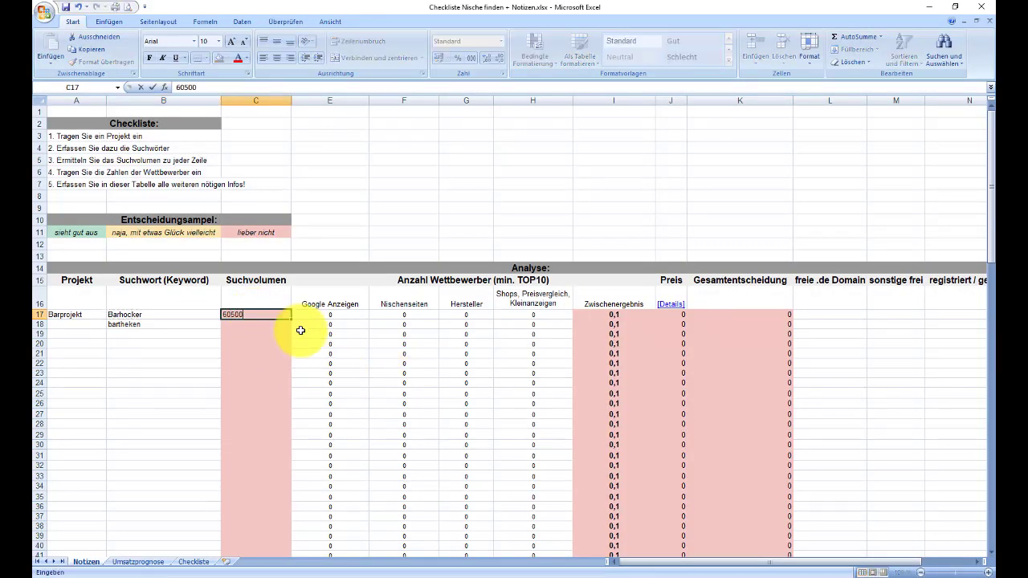
pyautogui.press('Return')
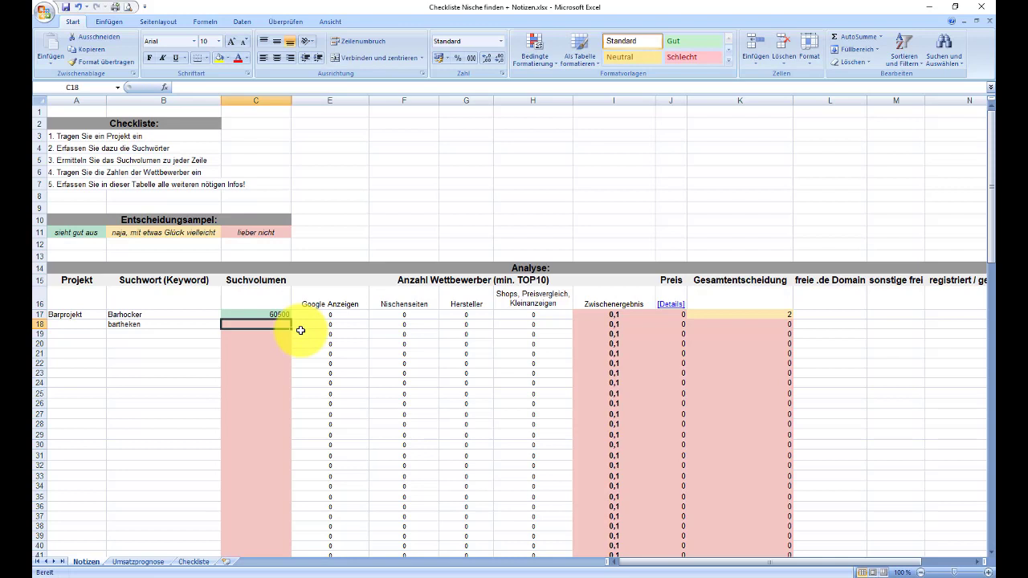
pyautogui.press('Up')
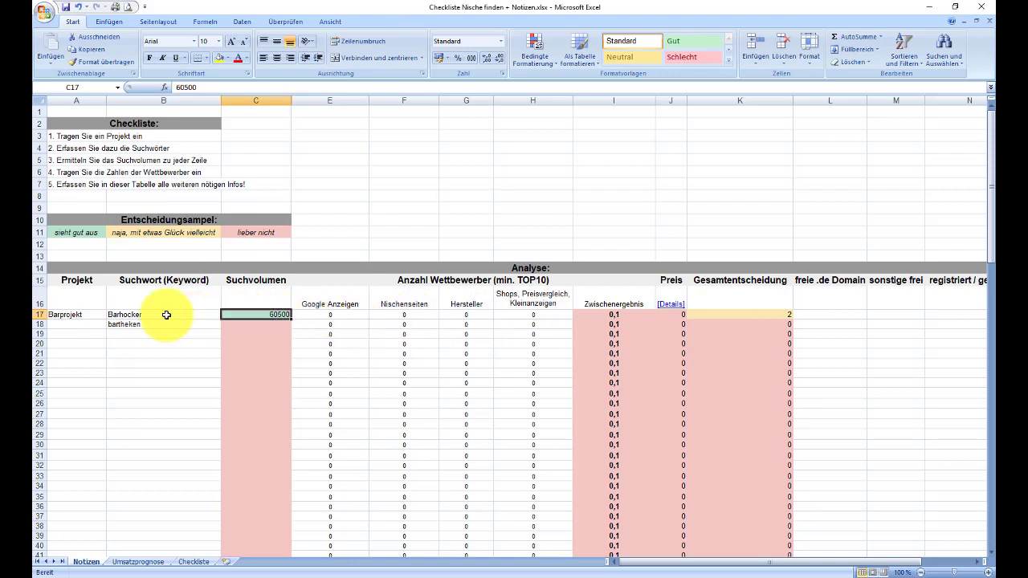
# Step: Copy the keyword bartheken from B18, search for it in SEMrush, and check the search volumes of its matching phrases
pyautogui.click(194, 326)
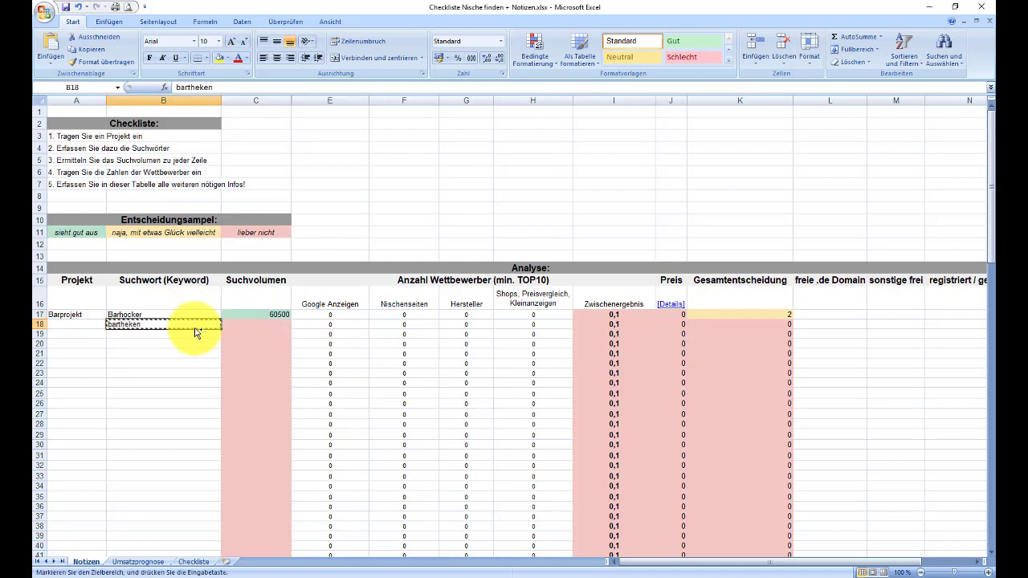
pyautogui.hotkey('alt', 'Tab')
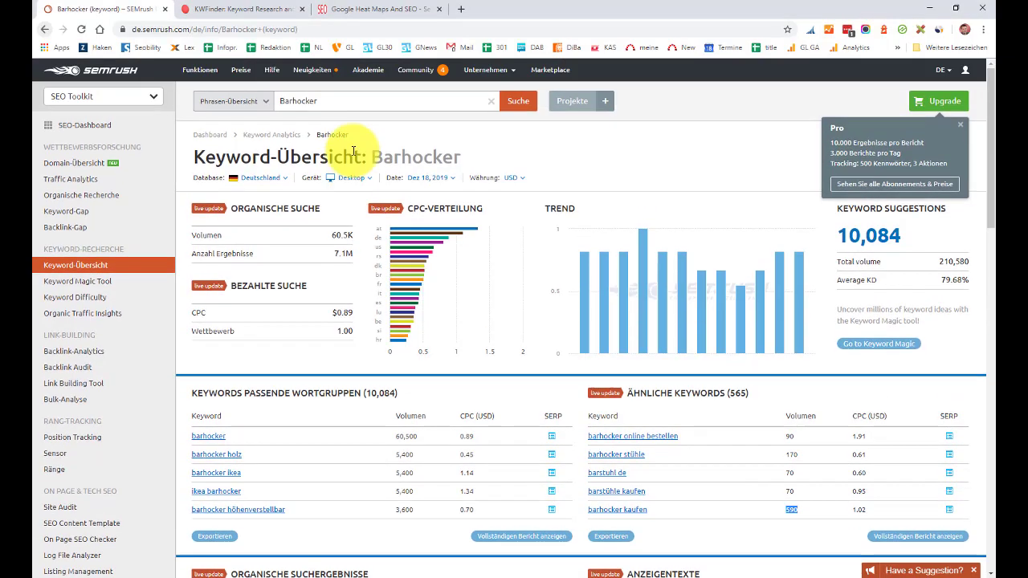
pyautogui.doubleClick(338, 103)
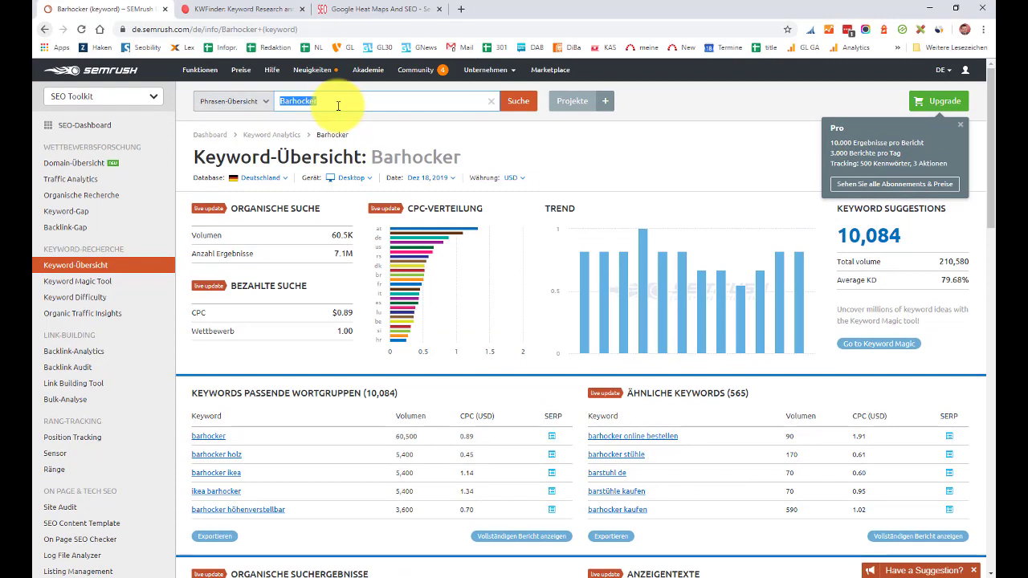
pyautogui.write('bartheken')
pyautogui.press('Return')
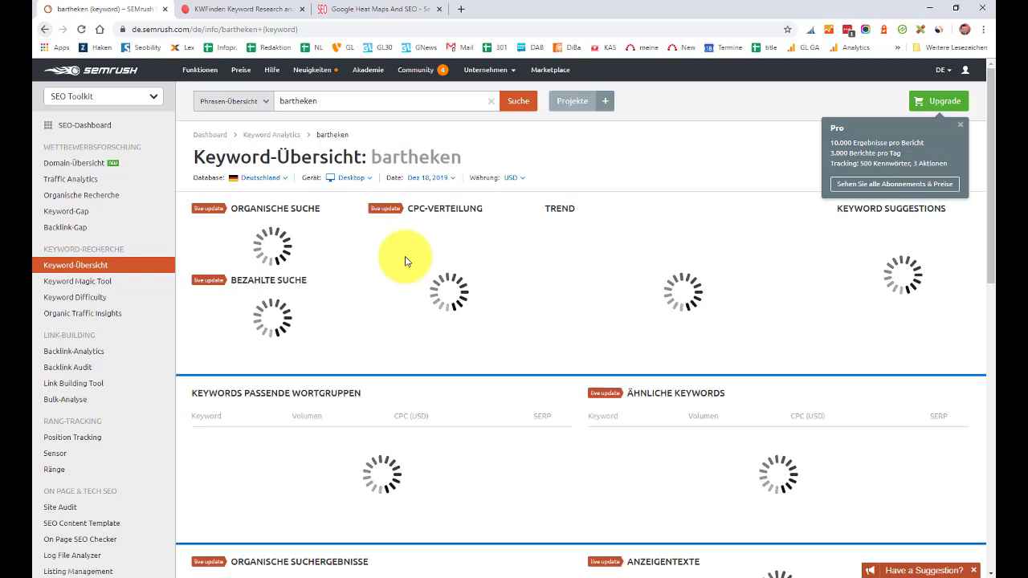
pyautogui.scroll(-1, 405, 261)
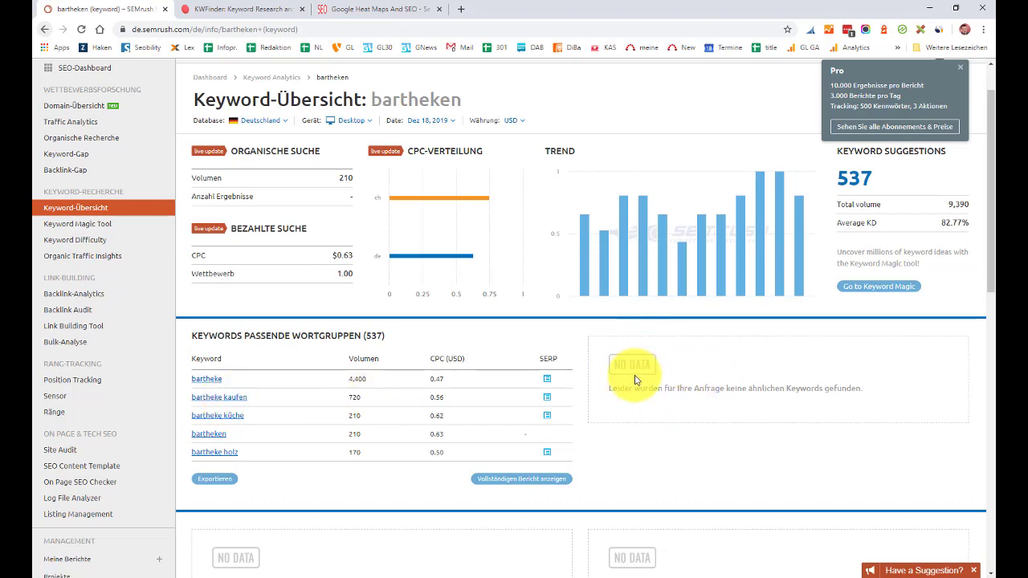
pyautogui.scroll(-2, 634, 380)
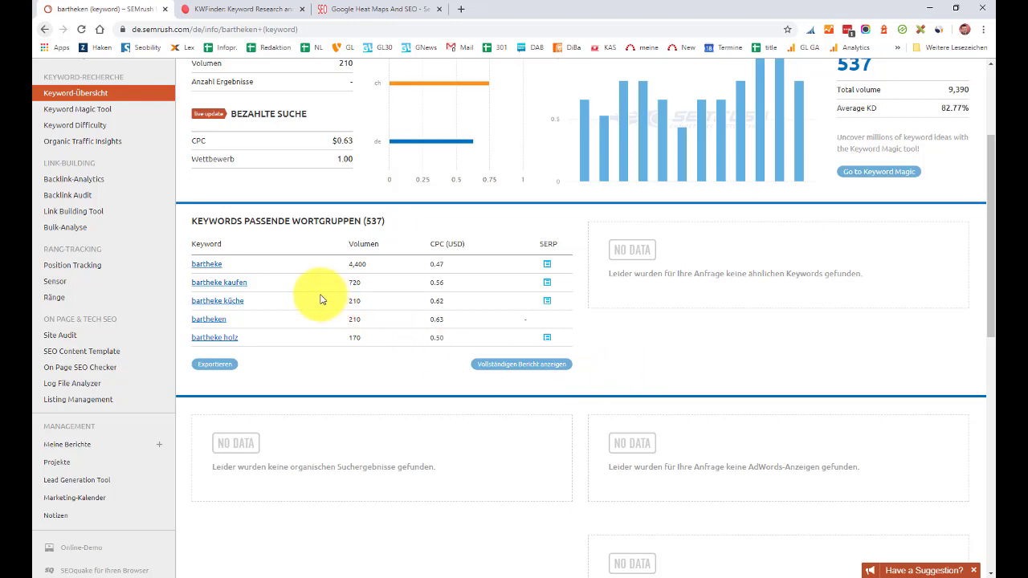
# Step: Switch back to the Excel checklist and change the keyword in B18 to bartheke
pyautogui.hotkey('alt', 'Tab')
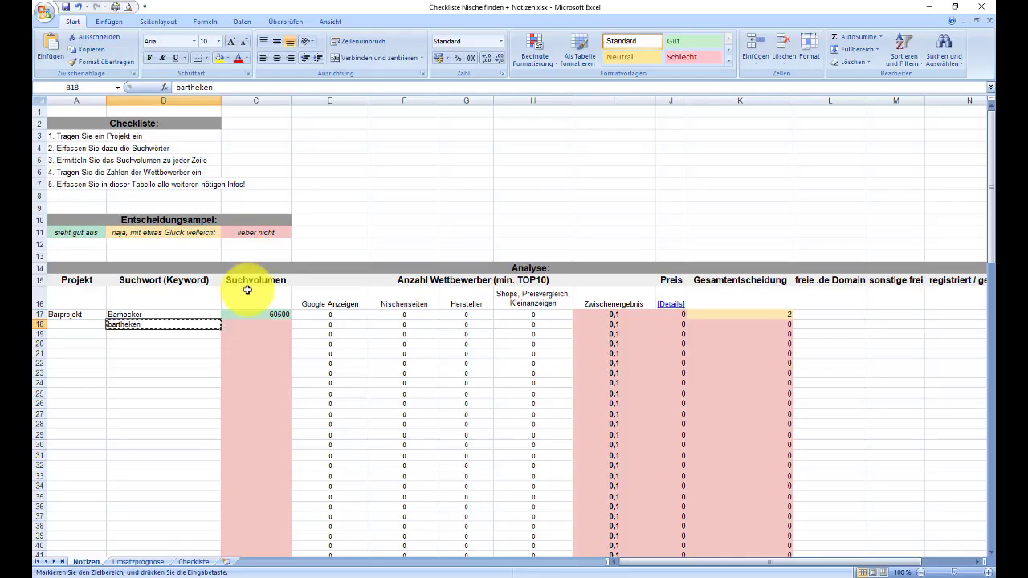
pyautogui.press('Escape')
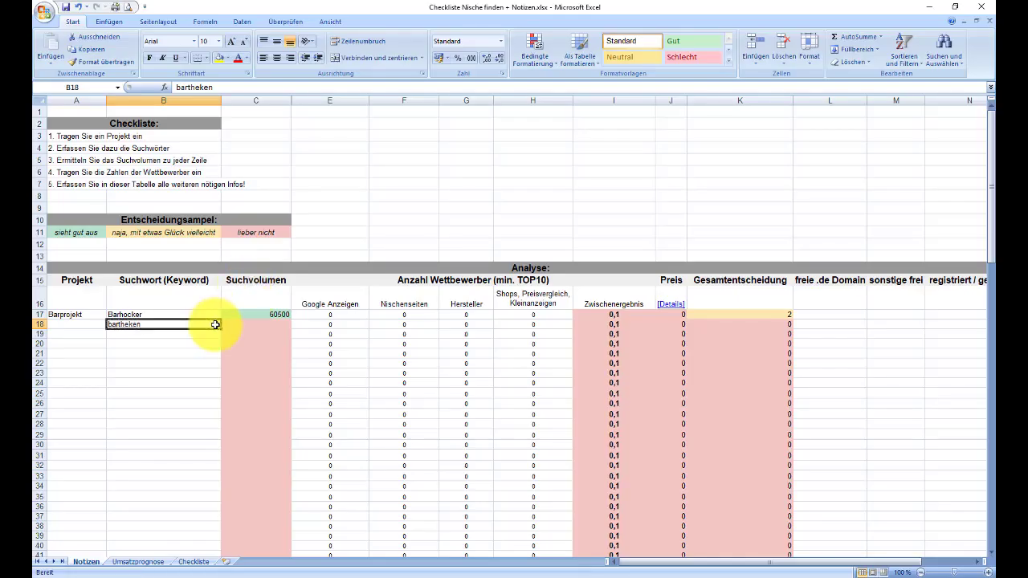
pyautogui.doubleClick(215, 323)
pyautogui.press('BackSpace')
pyautogui.press('Return')
pyautogui.press('Up')
# Step: Enter 4400 as the Suchvolumen for bartheke in C18
pyautogui.press('Right')
pyautogui.hotkey('alt', 'Tab')
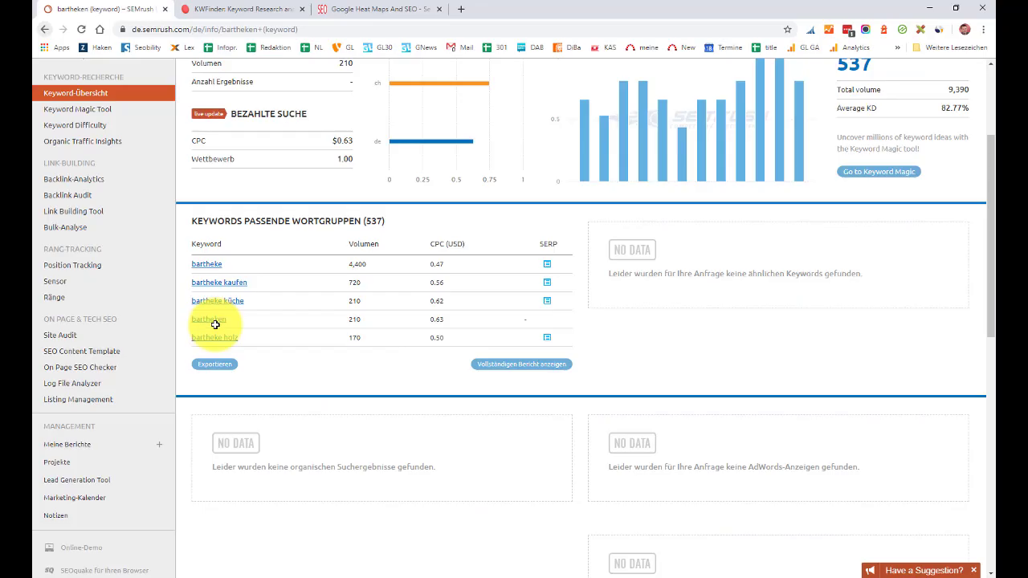
pyautogui.hotkey('alt', 'Tab')
pyautogui.write('4400')
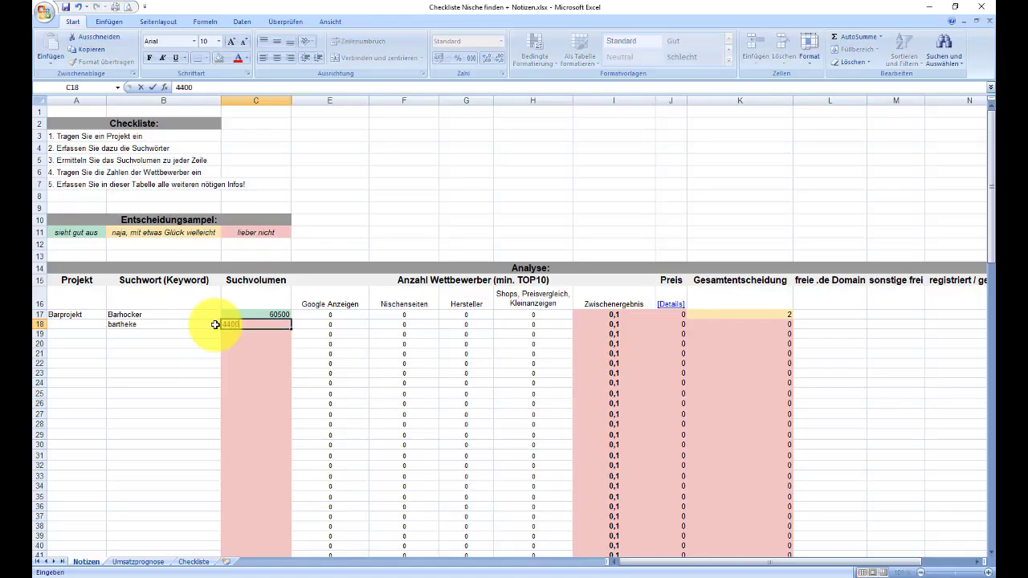
pyautogui.press('Return')
pyautogui.press('Left')
# Step: Select the old search term in SEMrush for replacement and copy the keyword Barhocker from B17 of the Excel checklist
pyautogui.hotkey('alt', 'Tab')
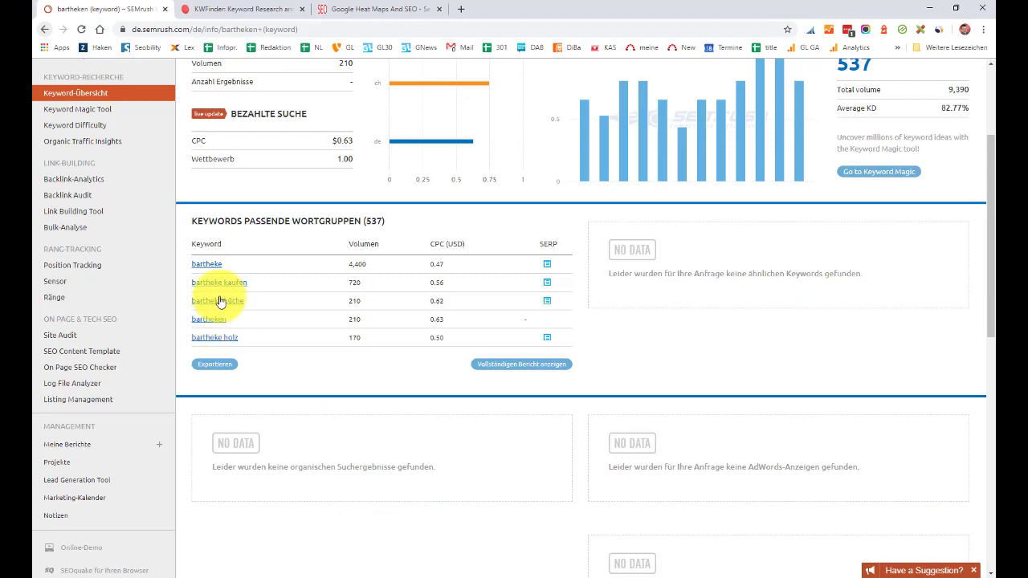
pyautogui.hotkey('alt', 'Tab')
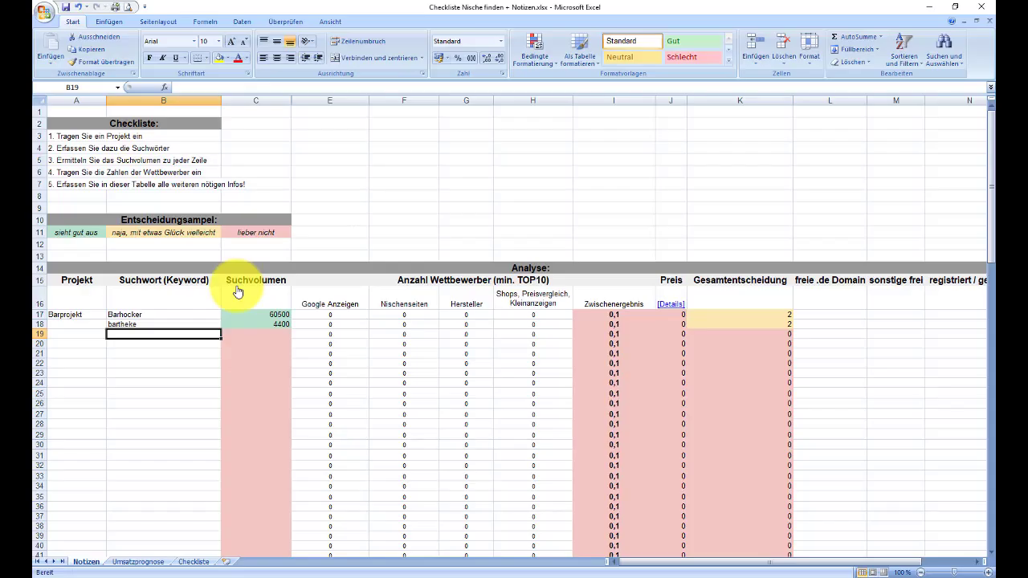
pyautogui.hotkey('alt', 'Tab')
pyautogui.scroll(3, 326, 268)
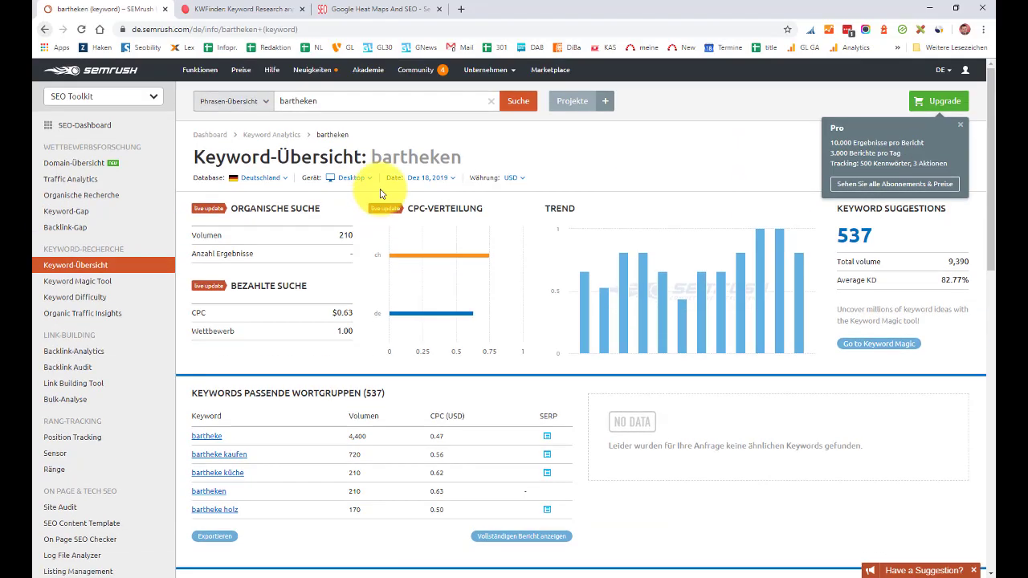
pyautogui.moveTo(329, 101); pyautogui.dragTo(276, 103)
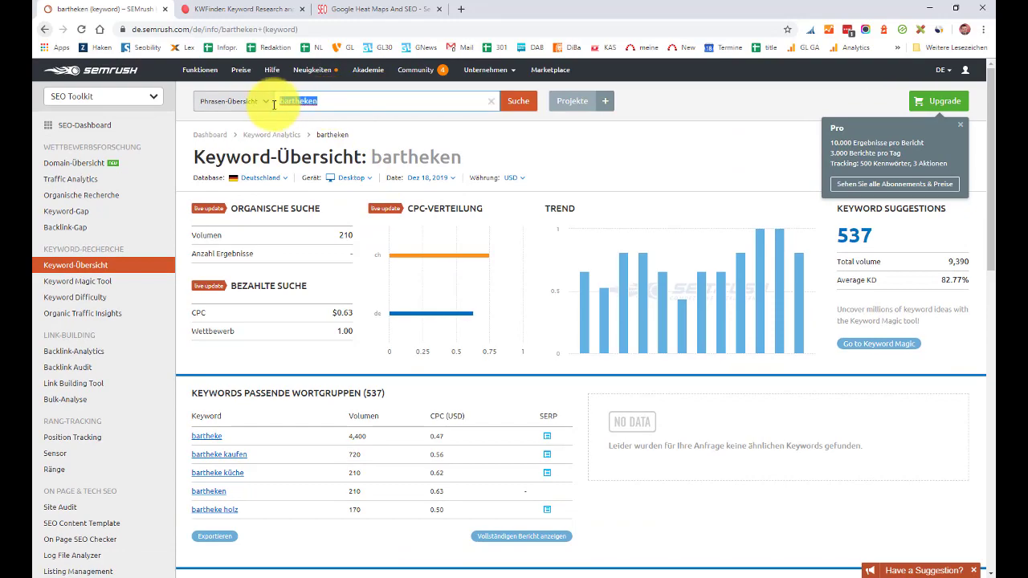
pyautogui.hotkey('alt', 'Tab')
pyautogui.press('Up')
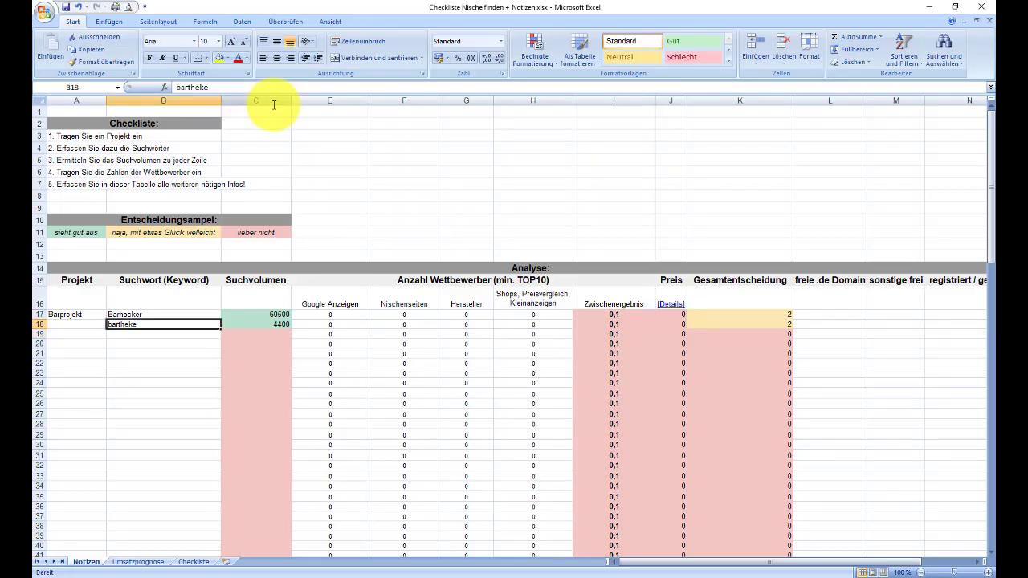
pyautogui.press('Up')
pyautogui.hotkey('ctrl', 'c')
# Step: Switch to SEMrush and run the keyword search for "Barhocker kaufen"
pyautogui.hotkey('alt', 'Tab')
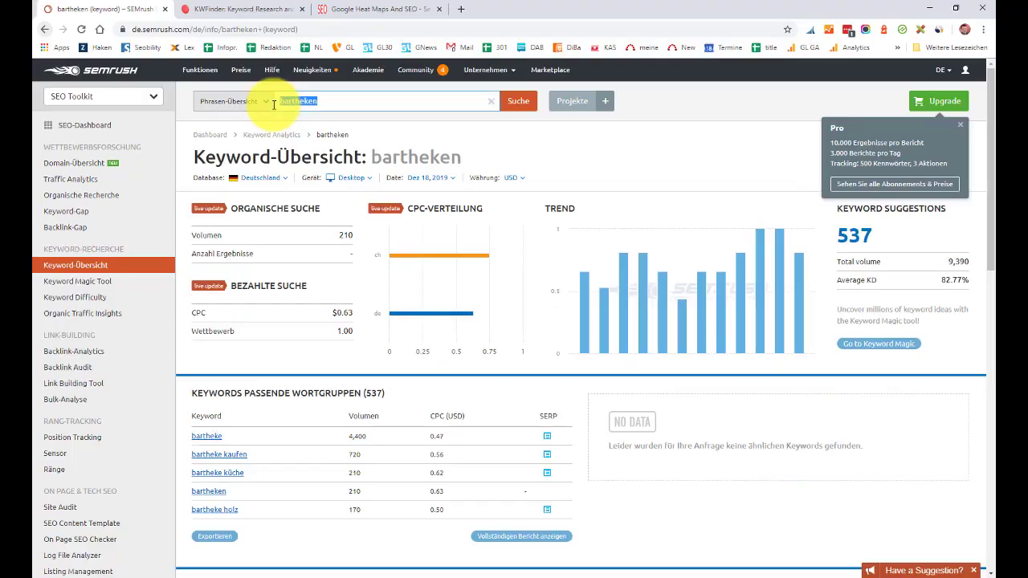
pyautogui.hotkey('ctrl', 'v')
pyautogui.write('kaufen')
pyautogui.press('Return')
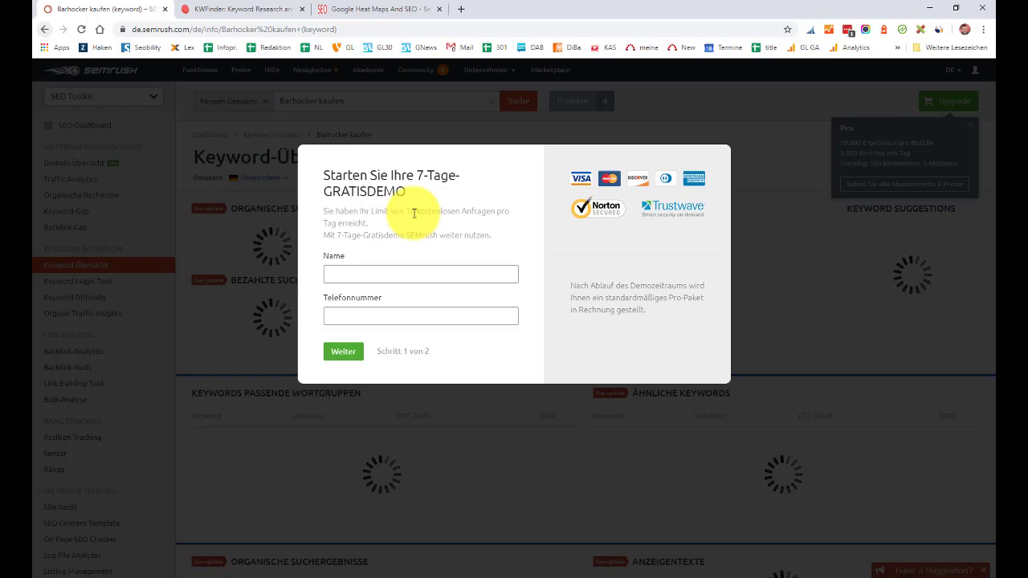
# Step: Return to the Excel checklist, clear the copy selection, and copy the keyword Barhocker from B17 again
pyautogui.hotkey('alt', 'Tab')
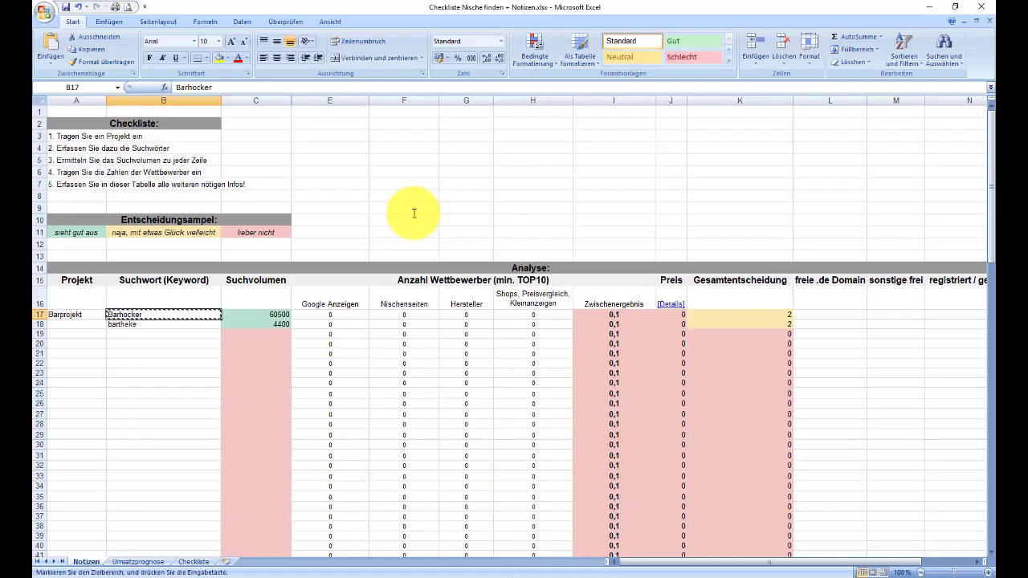
pyautogui.press('Escape')
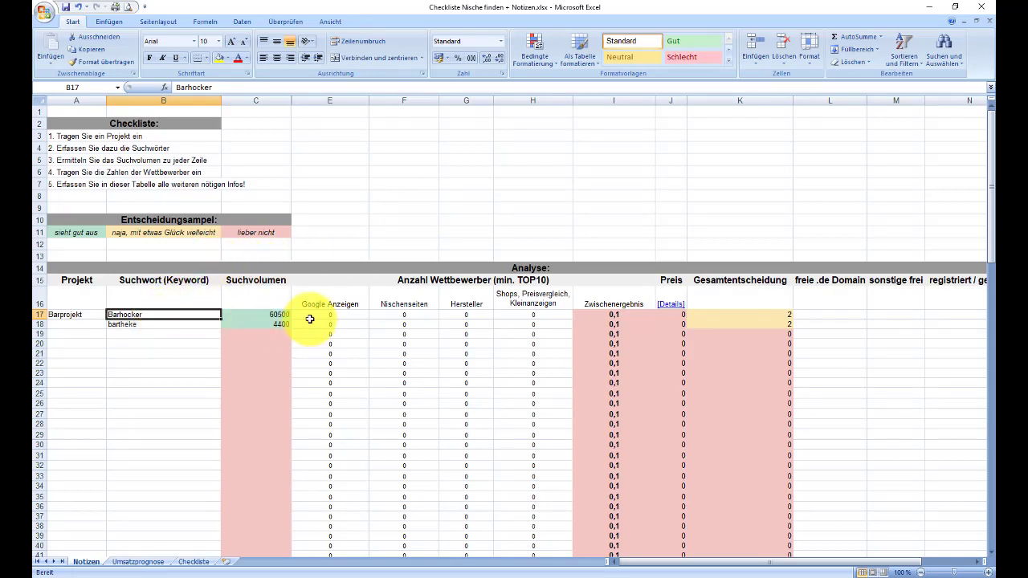
pyautogui.hotkey('ctrl', 'c')
# Step: Switch to Chrome, open an incognito window, and search Google for Barhocker
pyautogui.hotkey('alt', 'Tab')
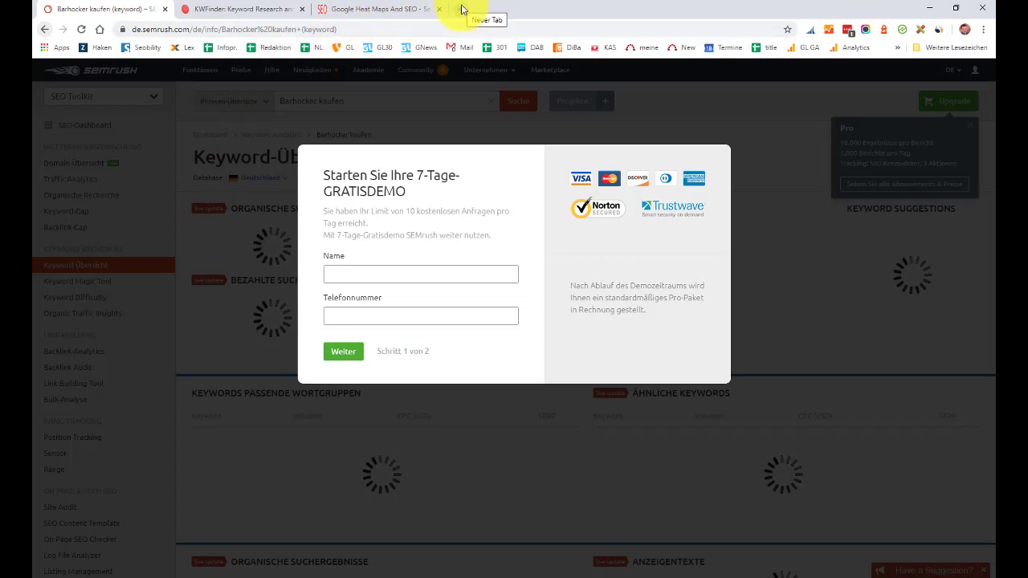
pyautogui.click(462, 8)
pyautogui.moveTo(459, 8); pyautogui.dragTo(414, 64)
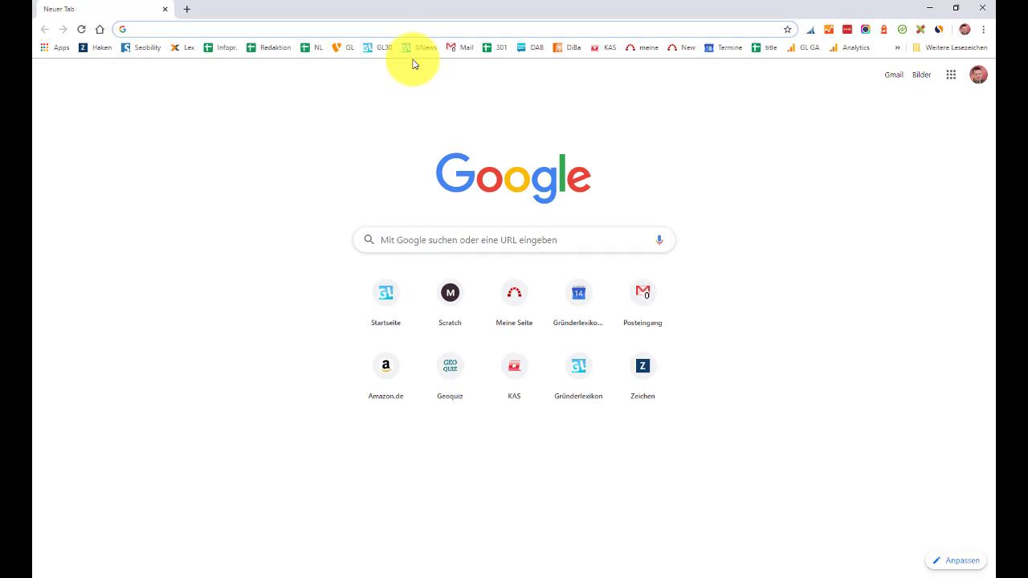
pyautogui.hotkey('ctrl', 'shift', 'n')
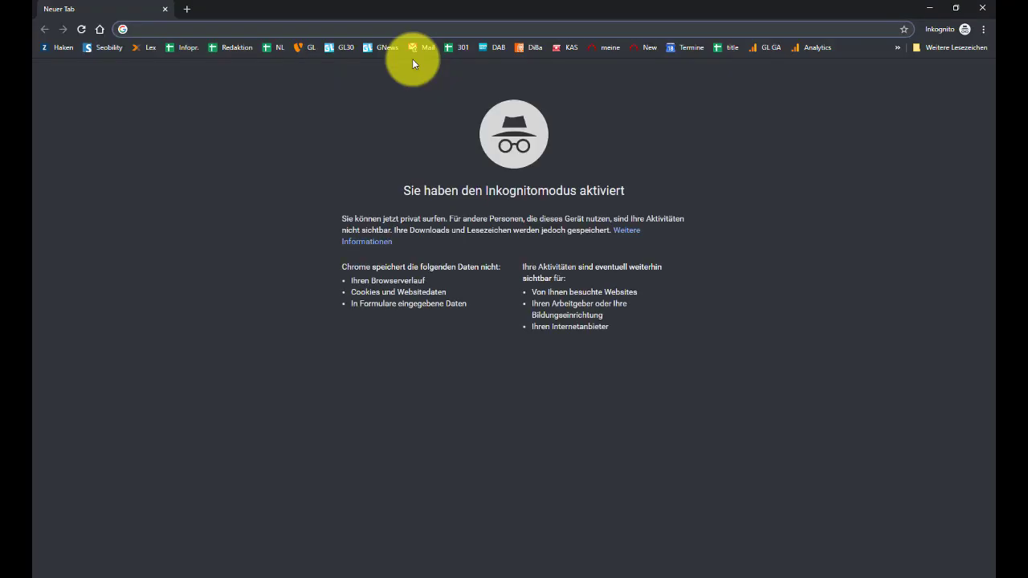
pyautogui.write('Barhocker')
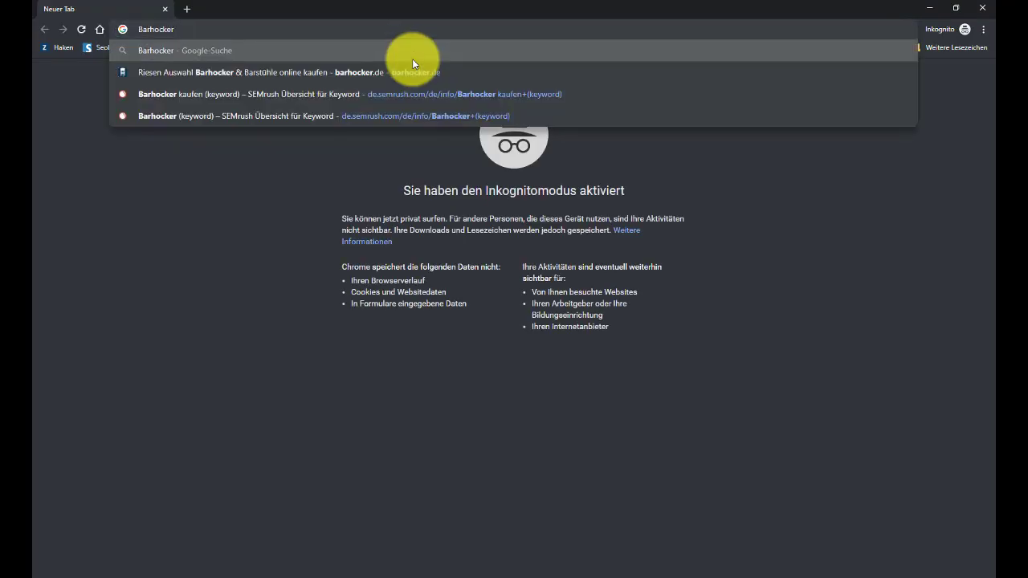
pyautogui.press('Return')
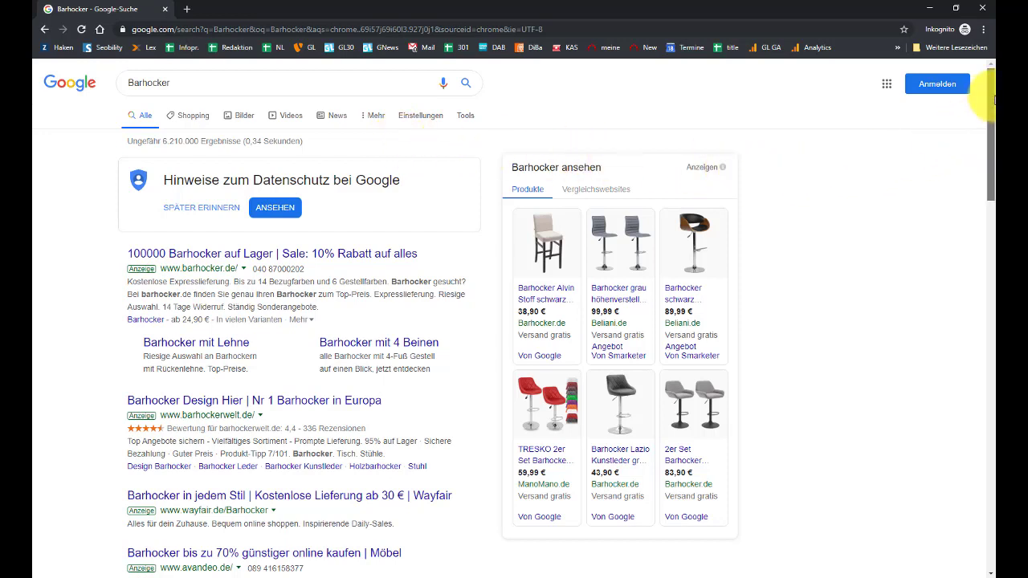
# Step: Postpone Google's privacy notice above the Barhocker results with "Später erinnern"
pyautogui.scroll(-1, 991, 36)
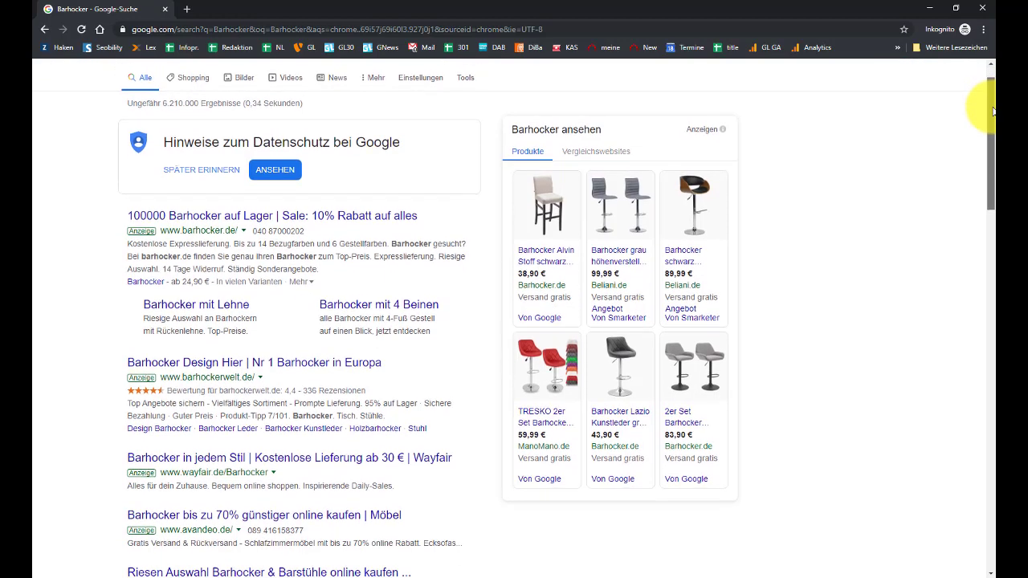
pyautogui.click(205, 160)
pyautogui.scroll(1, 352, 190)
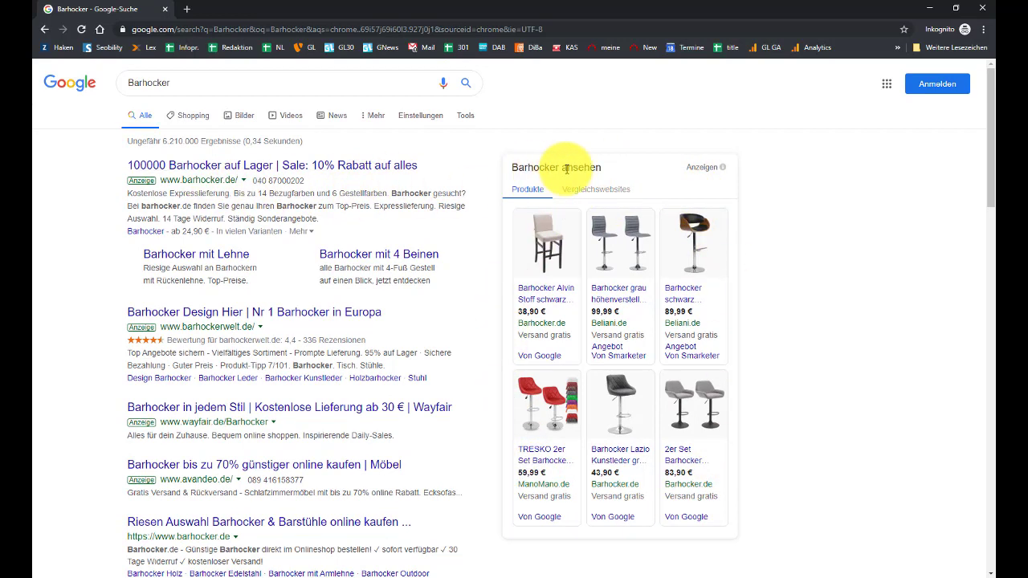
# Step: Examine the shopping ads, text ads and organic results for Barhocker to identify the types of competitors
pyautogui.moveTo(598, 293)
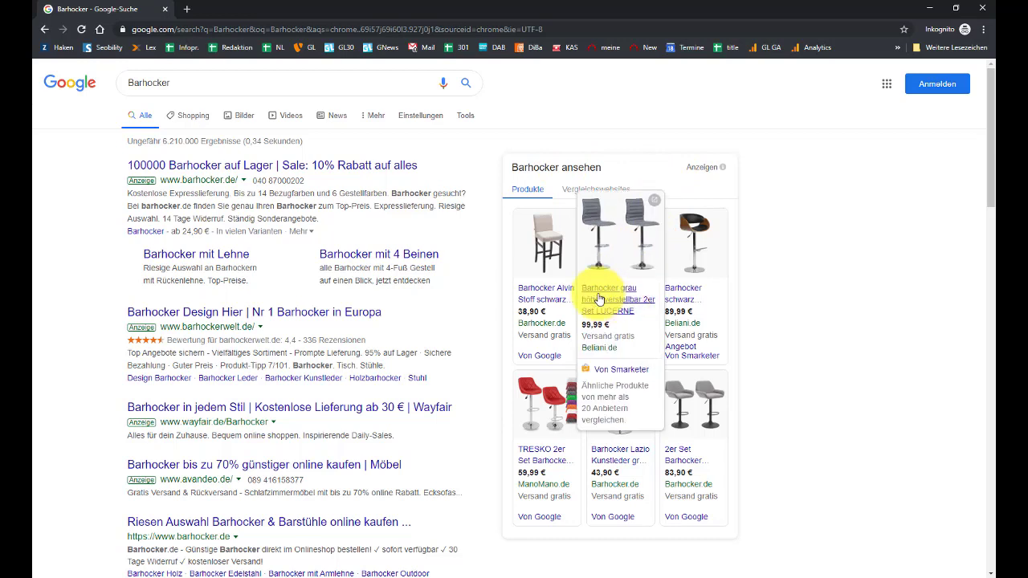
pyautogui.moveTo(706, 309)
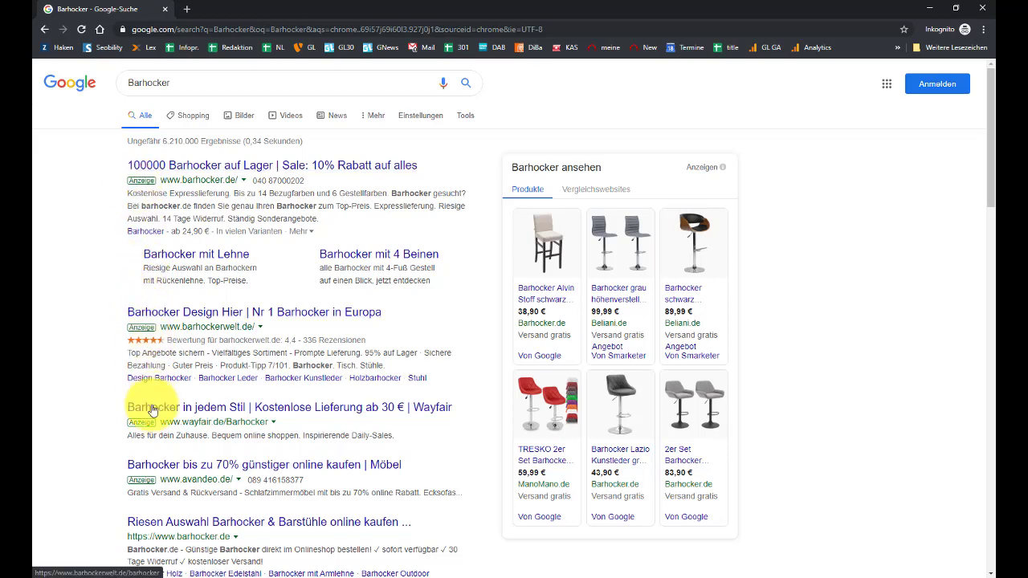
pyautogui.scroll(-1, 145, 426)
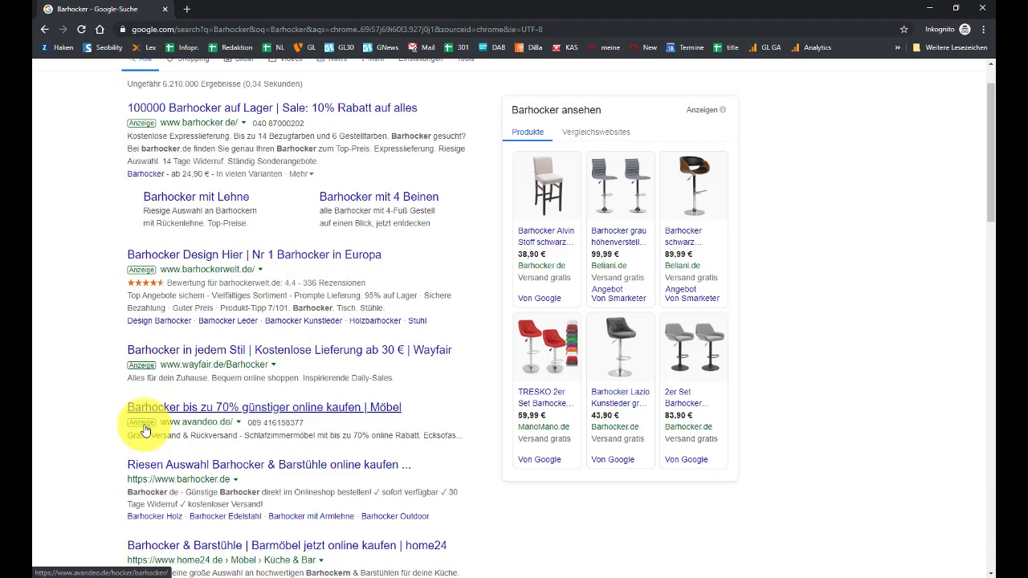
pyautogui.scroll(-2, 145, 431)
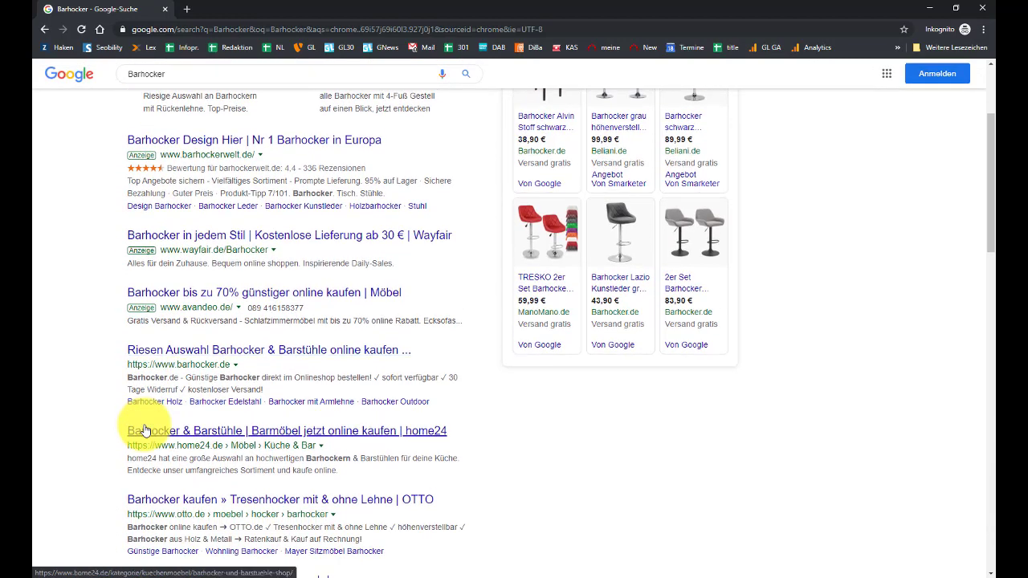
pyautogui.scroll(-2, 147, 410)
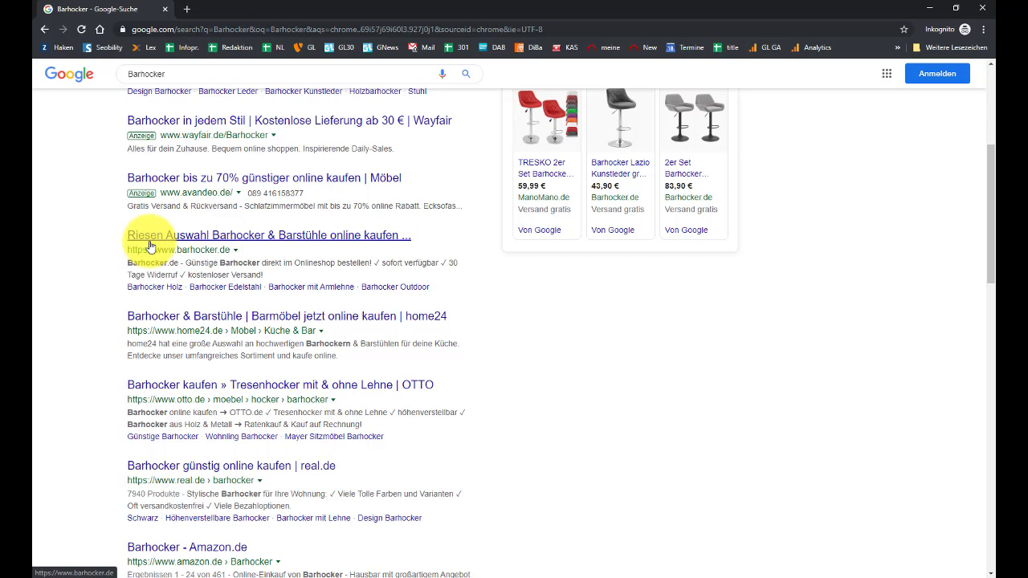
pyautogui.scroll(-3, 178, 310)
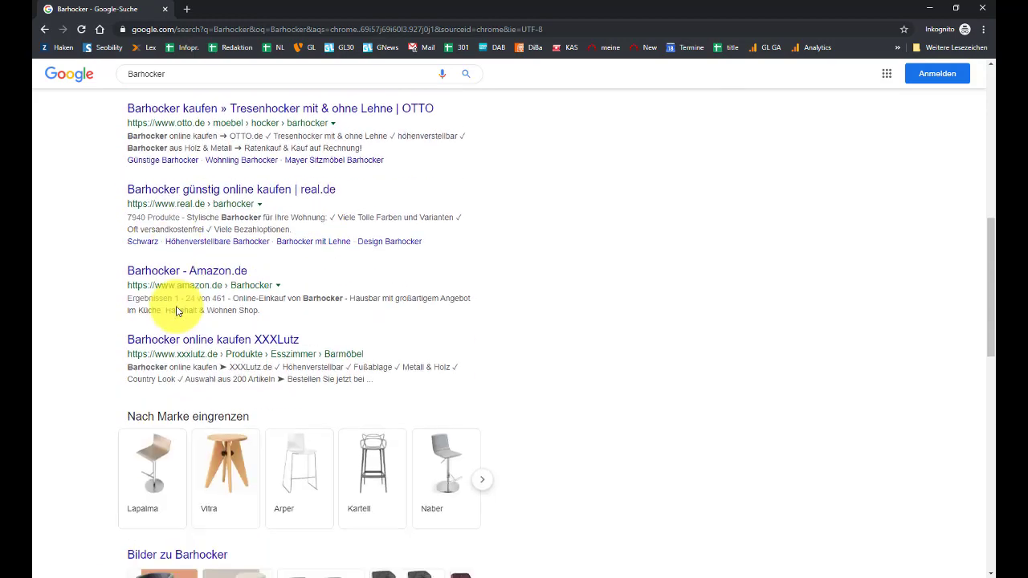
pyautogui.scroll(-2, 178, 310)
pyautogui.scroll(-2, 173, 313)
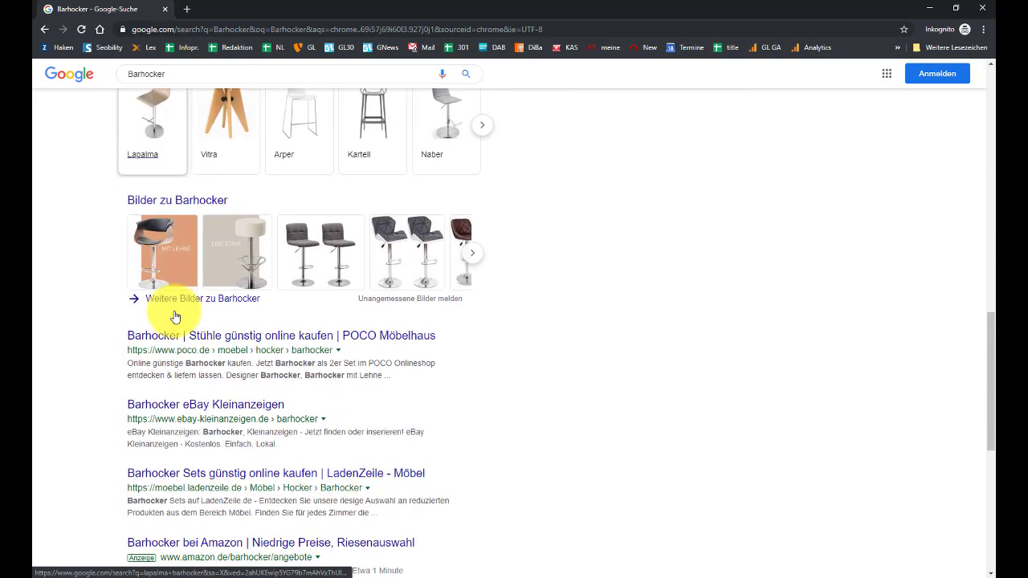
pyautogui.scroll(-5, 175, 317)
pyautogui.scroll(3, 175, 316)
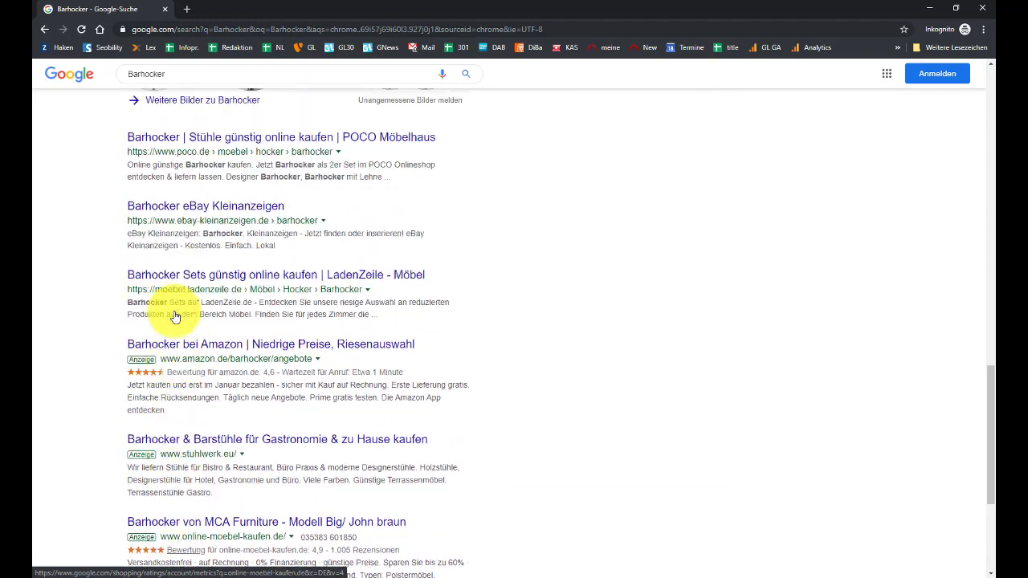
pyautogui.scroll(10, 175, 316)
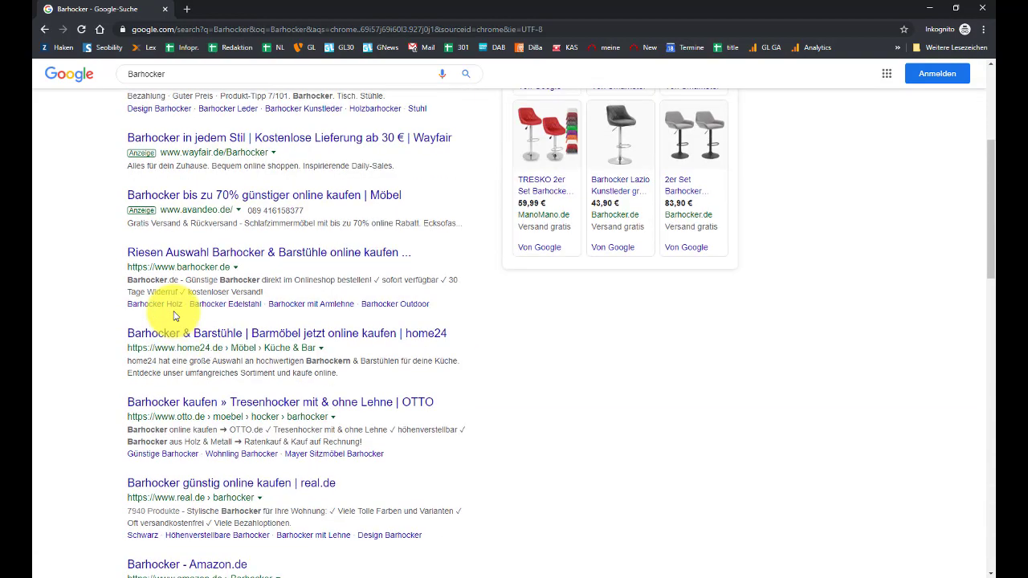
# Step: Switch to the Excel checklist, select the Google Anzeigen cell E17 for Barhocker, and clear the copy selection
pyautogui.scroll(3, 176, 315)
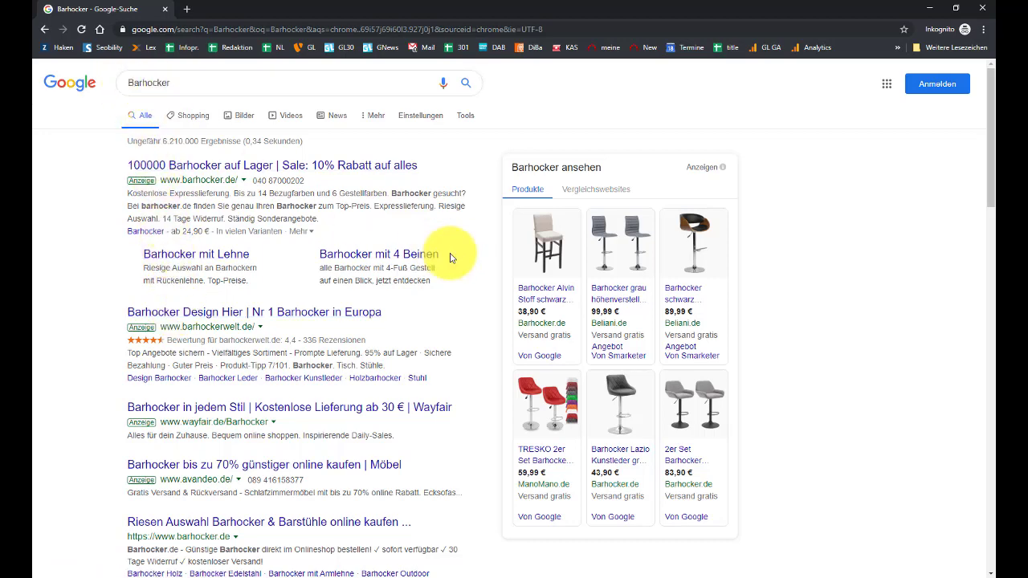
pyautogui.hotkey('alt', 'Tab')
pyautogui.hotkey('alt', 'Tab')
pyautogui.hotkey('alt', 'Tab')
pyautogui.hotkey('alt', 'Tab')
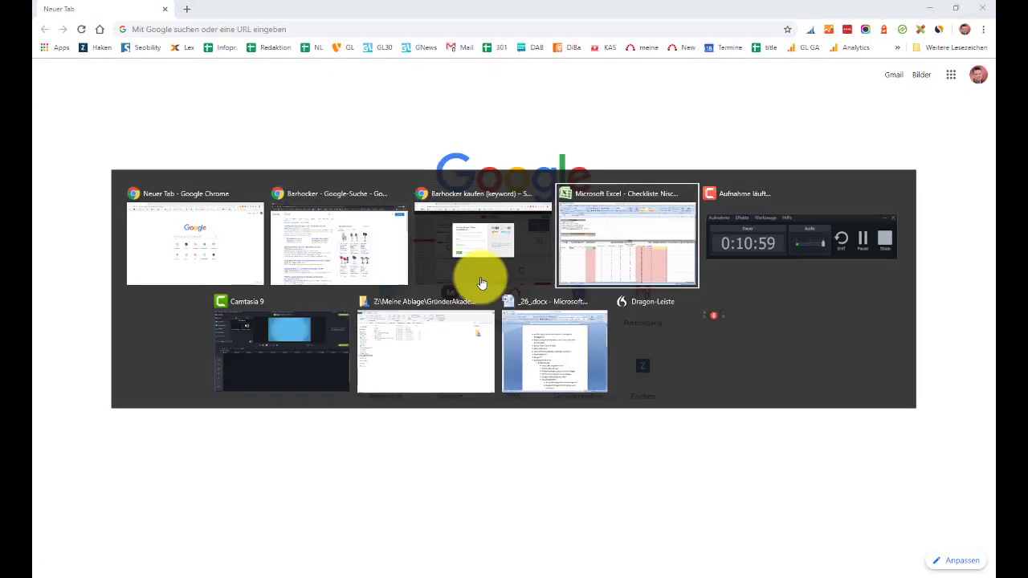
pyautogui.click(357, 319)
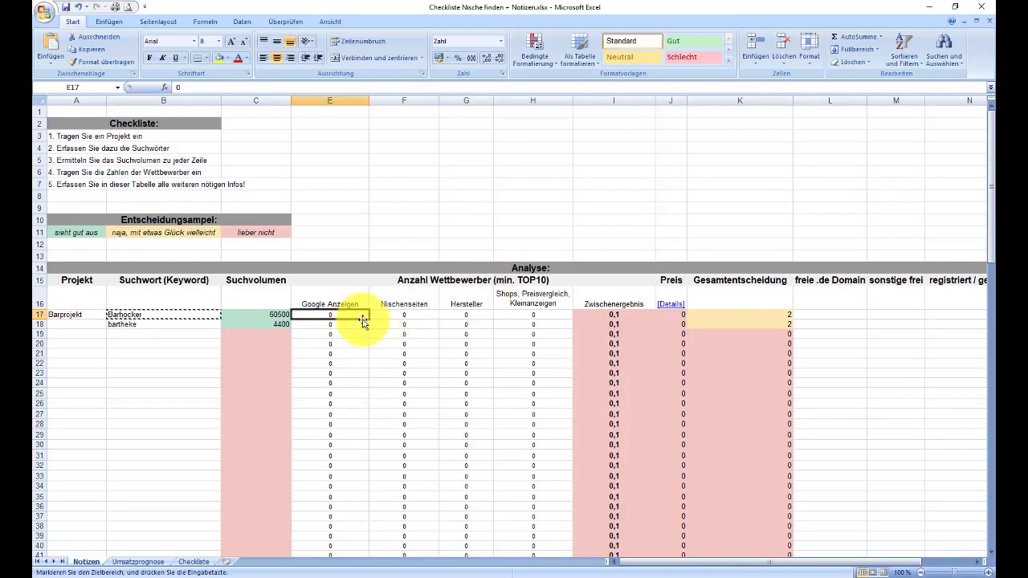
pyautogui.press('Escape')
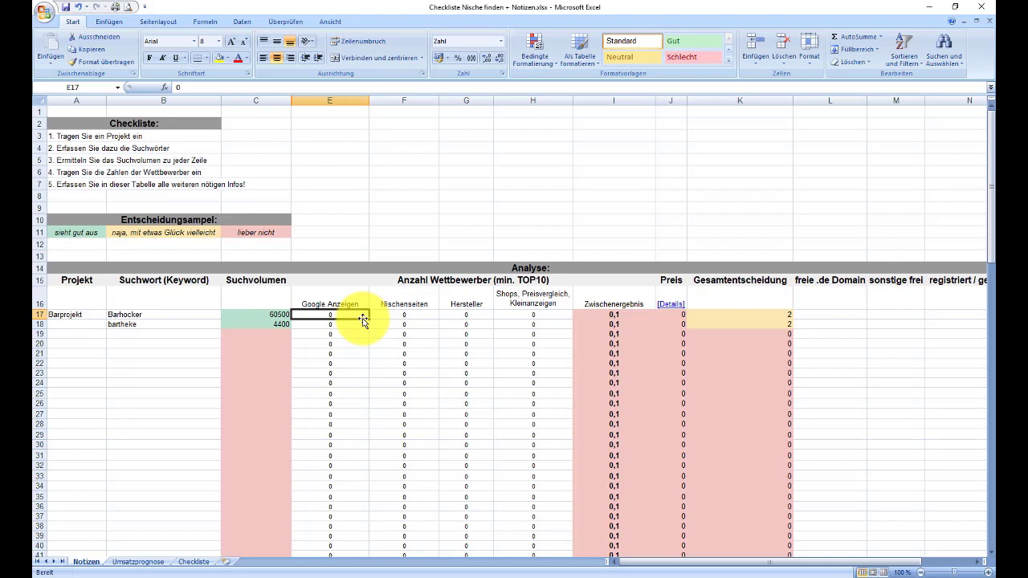
# Step: Count the ads in Chrome's Google results for Barhocker and enter 6 under Google Anzeigen in E17 of the Excel checklist
pyautogui.hotkey('alt', 'Tab')
pyautogui.hotkey('alt', 'Tab')
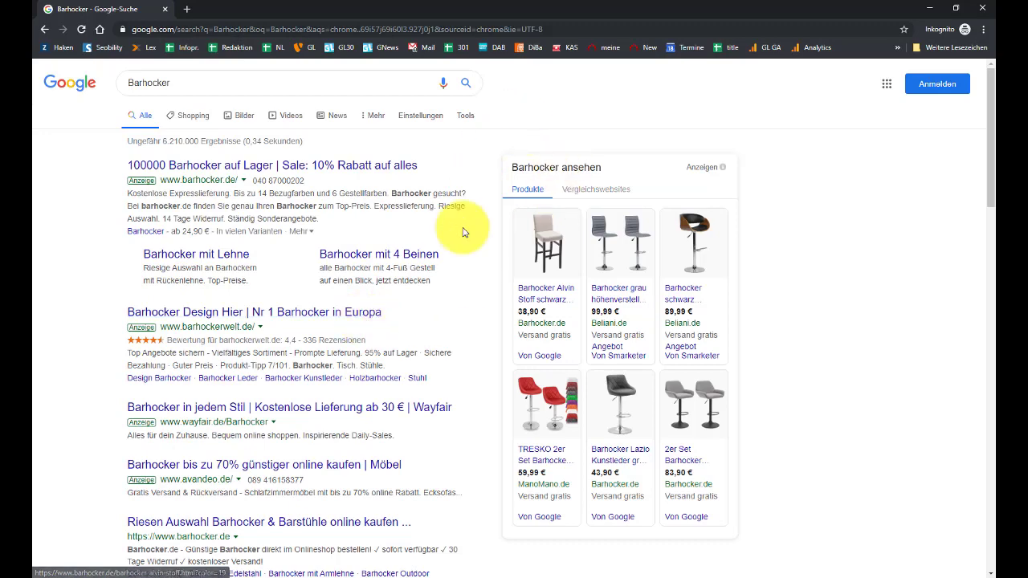
pyautogui.scroll(-3, 298, 393)
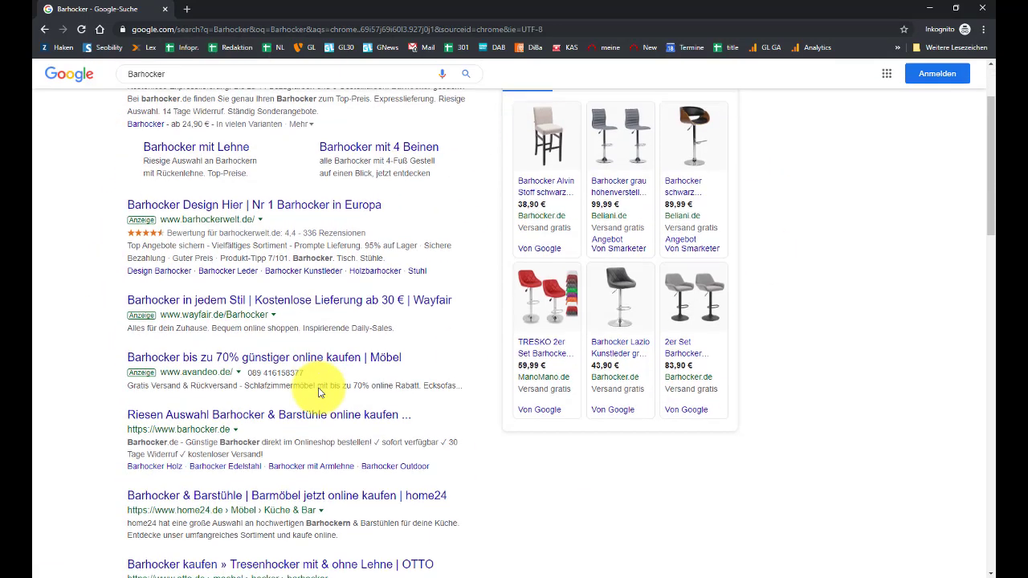
pyautogui.scroll(-6, 320, 391)
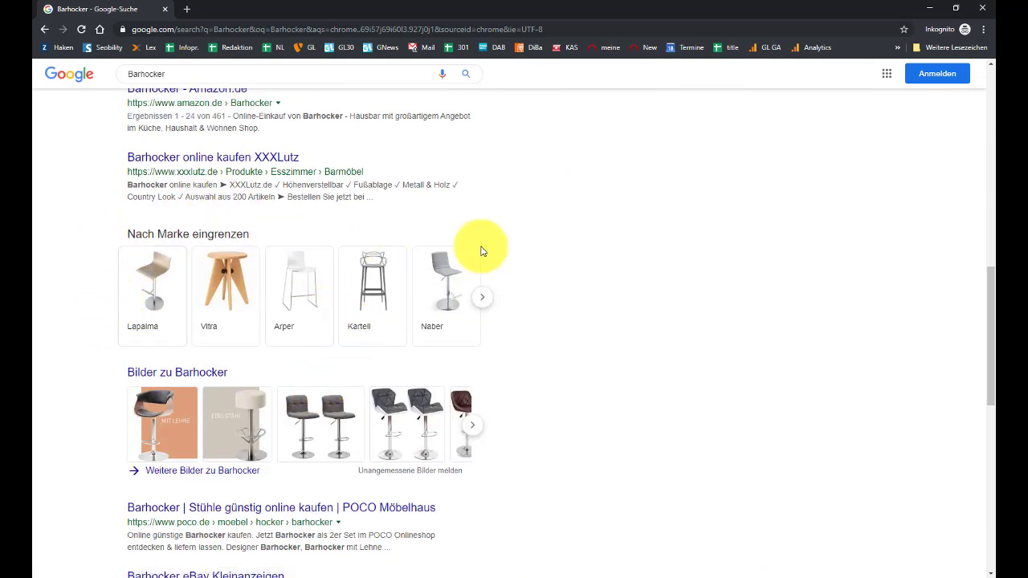
pyautogui.scroll(-2, 515, 318)
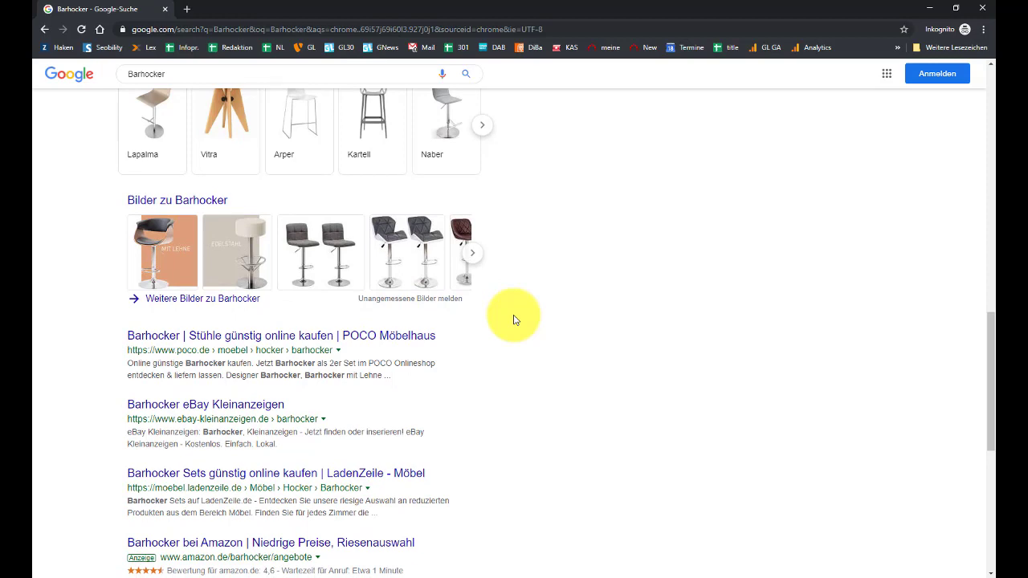
pyautogui.scroll(-2, 514, 319)
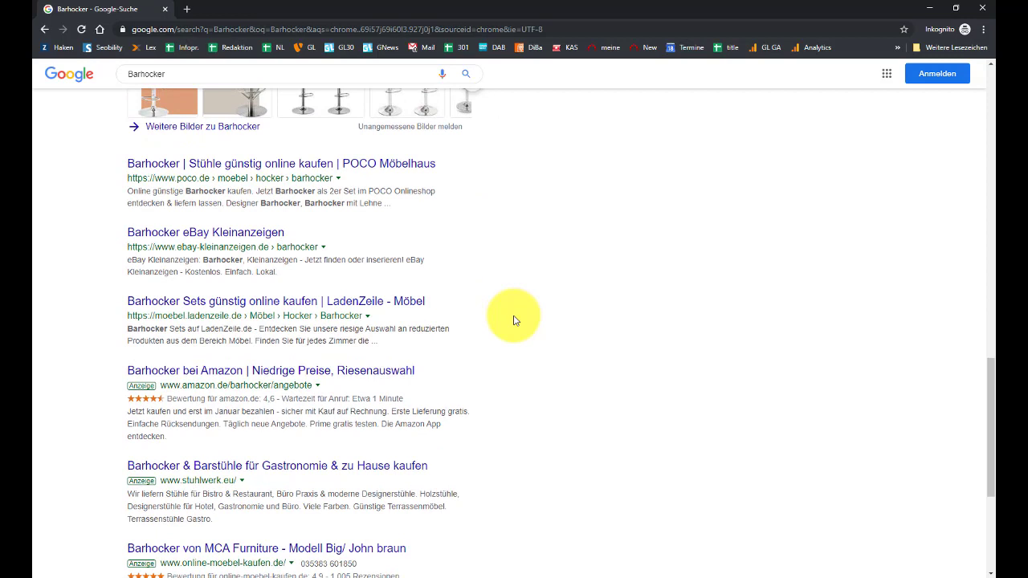
pyautogui.hotkey('alt', 'Tab')
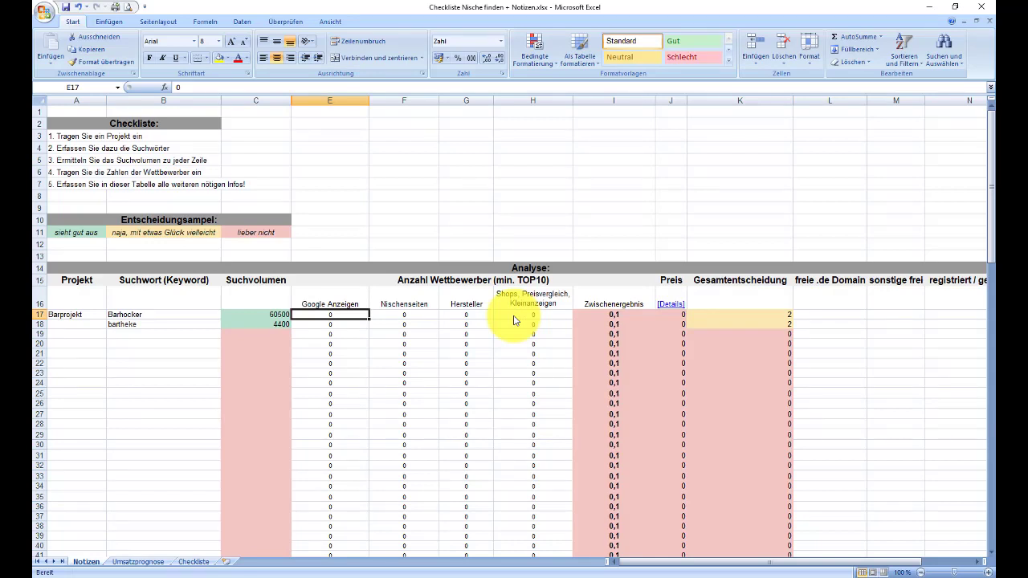
pyautogui.write('6')
pyautogui.press('Return')
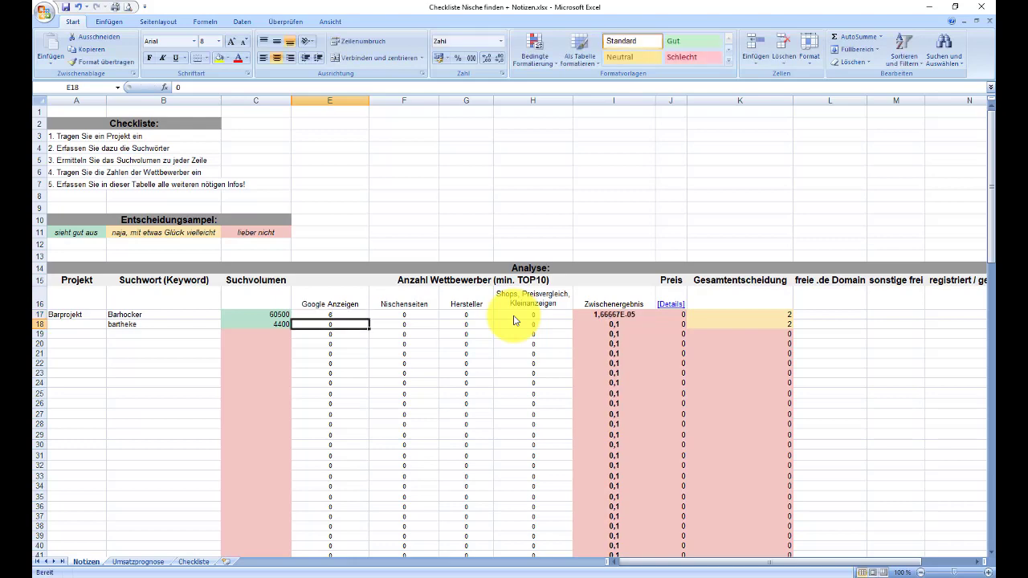
# Step: Select the Nischenseiten cell F17, switch to Chrome, and examine the organic Barhocker results for niche sites
pyautogui.press('Up')
pyautogui.press('Right')
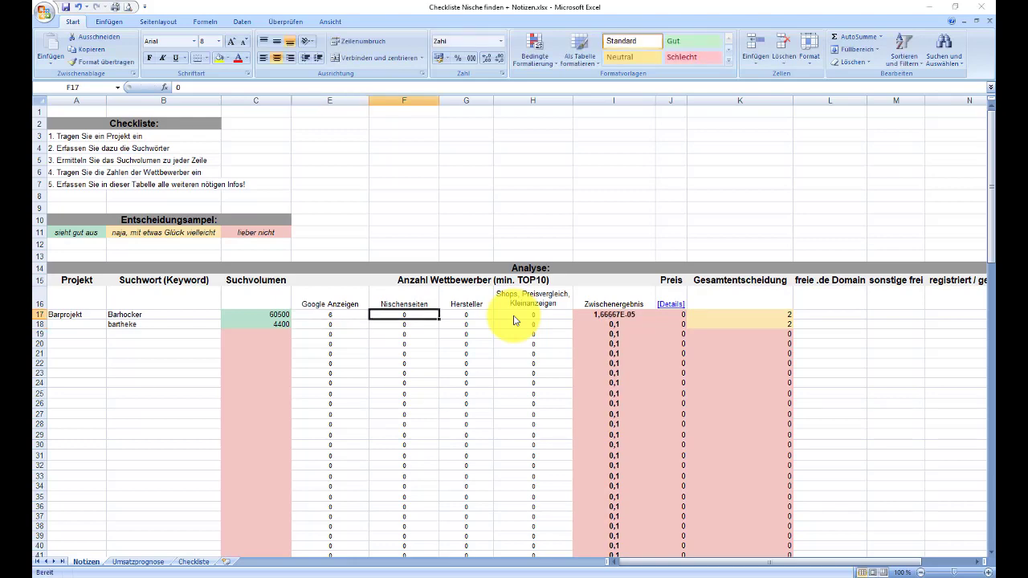
pyautogui.hotkey('alt', 'Tab')
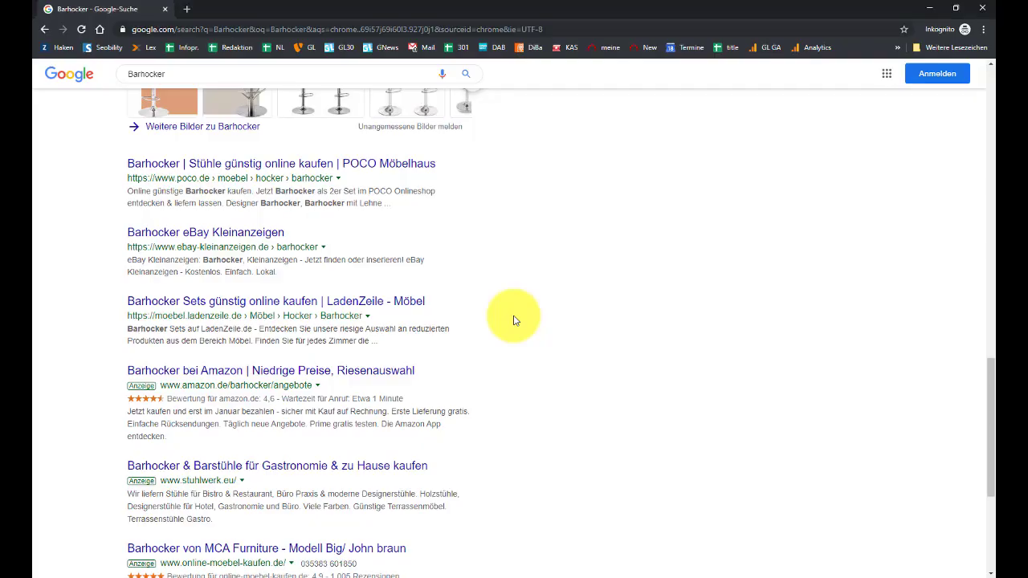
pyautogui.scroll(6, 460, 352)
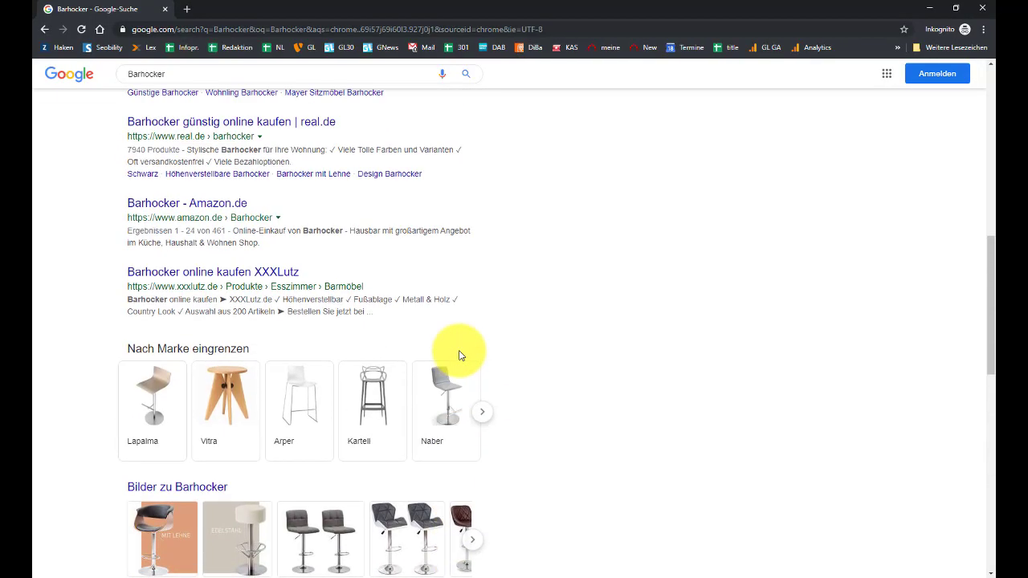
pyautogui.scroll(2, 460, 355)
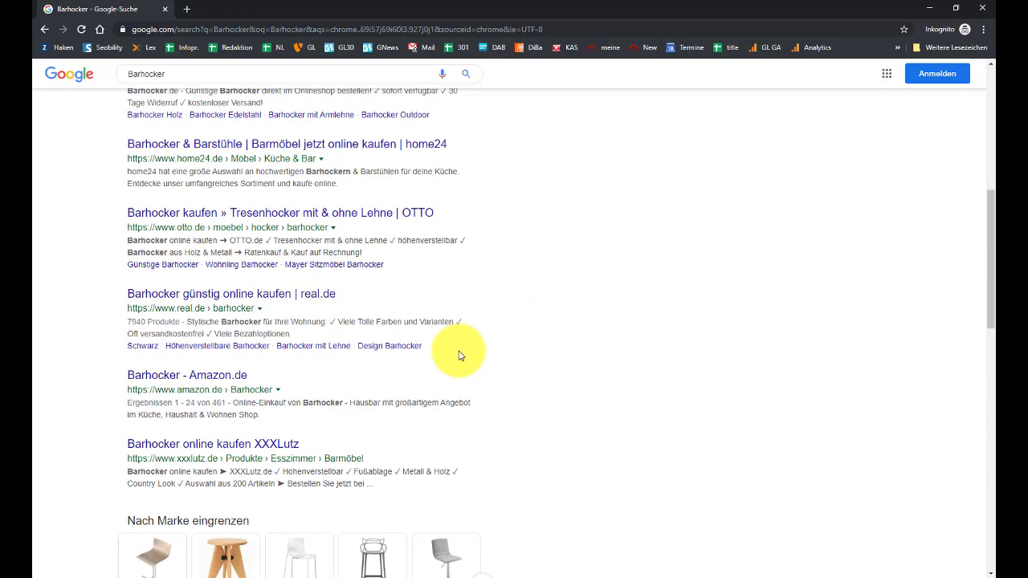
pyautogui.scroll(6, 459, 355)
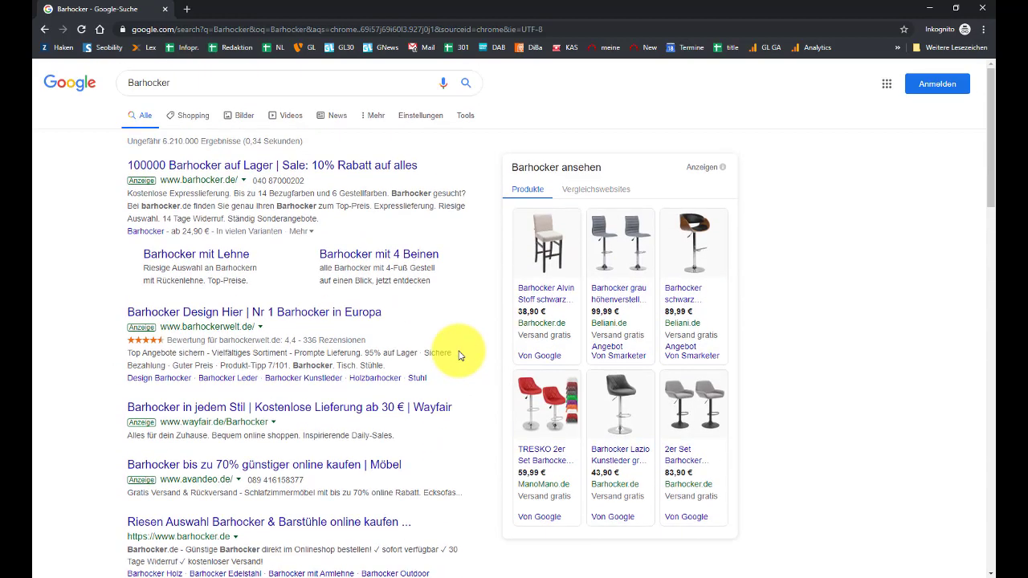
pyautogui.scroll(-2, 459, 355)
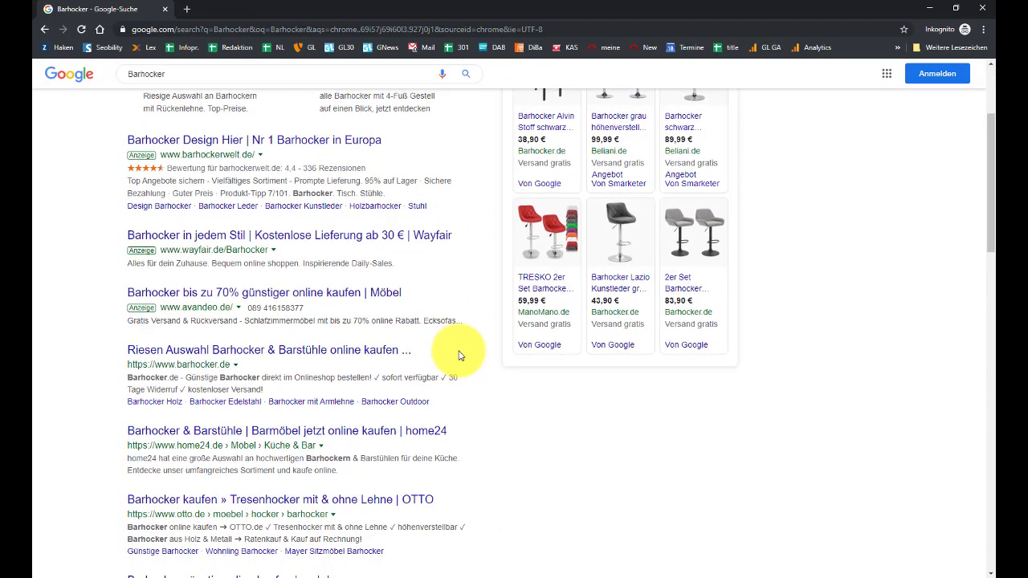
pyautogui.scroll(-2, 459, 355)
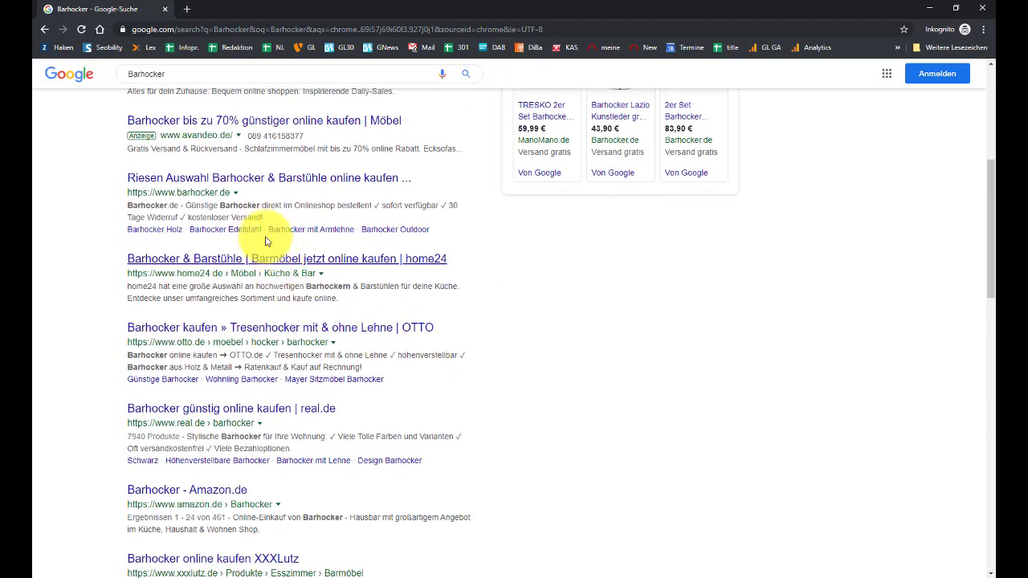
# Step: Open the organic barhocker.de result in a new tab and examine its product range, categories and text content
pyautogui.rightClick(228, 177)
pyautogui.click(241, 185)
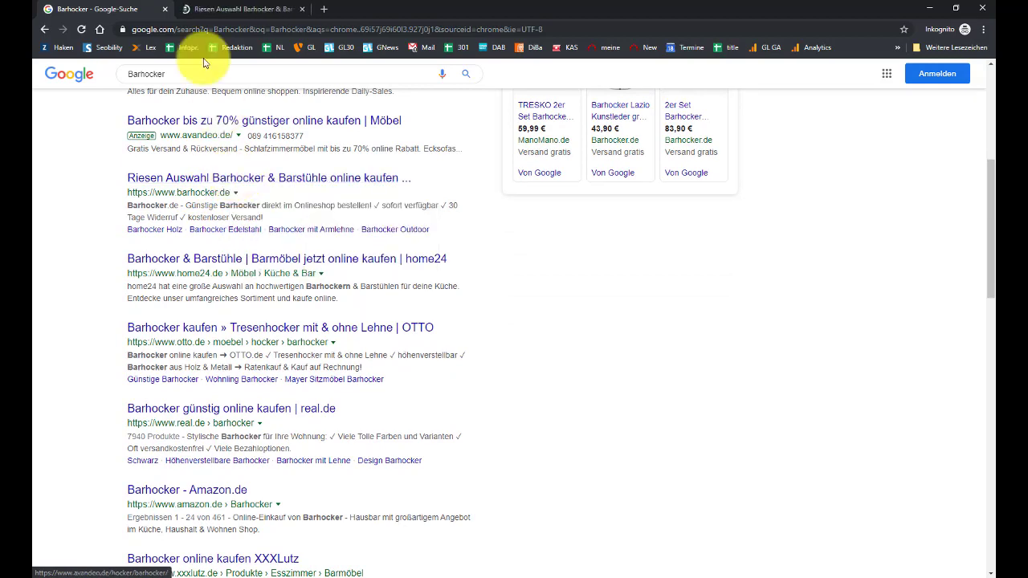
pyautogui.click(201, 7)
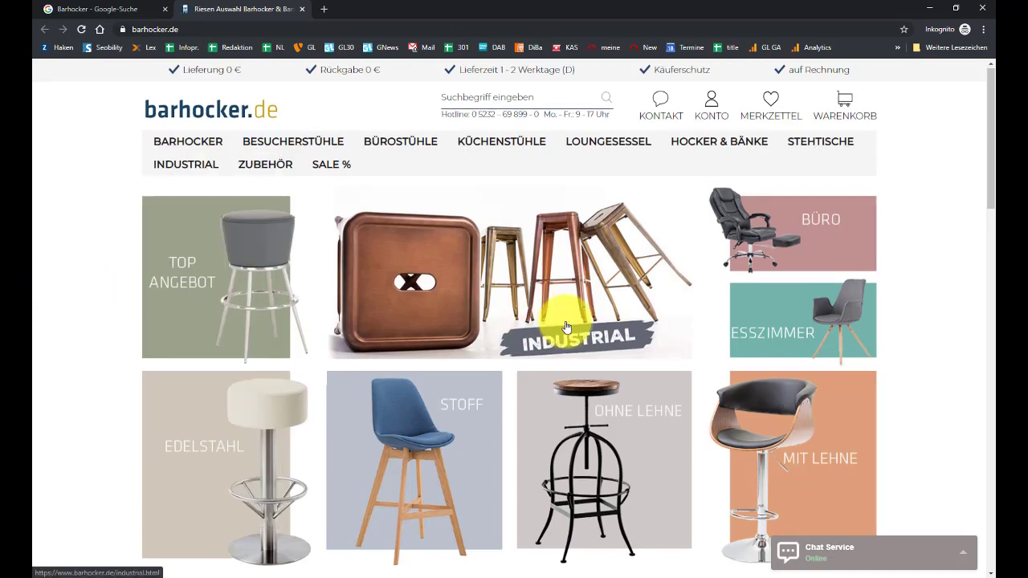
pyautogui.scroll(-5, 567, 327)
pyautogui.scroll(-4, 567, 327)
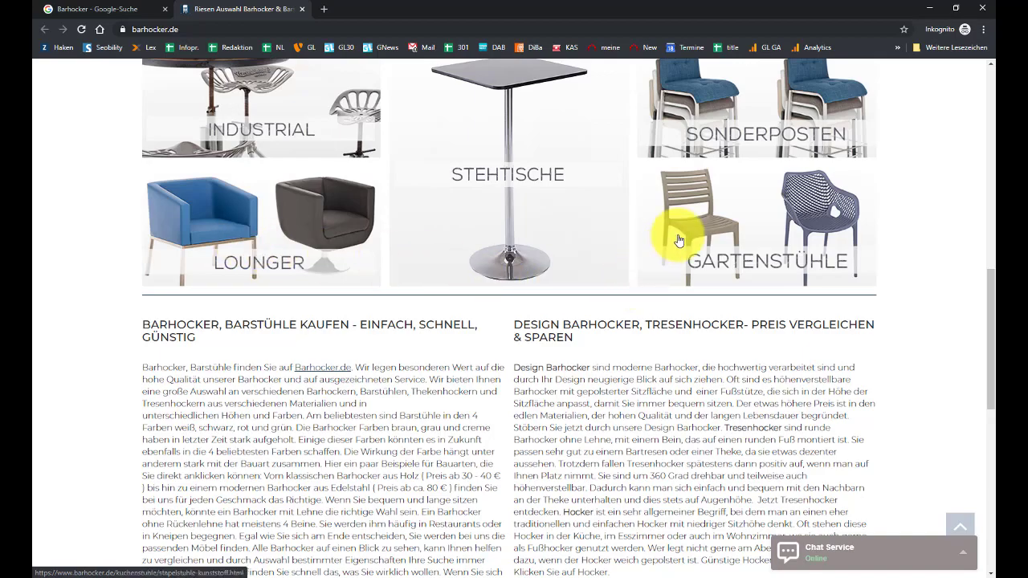
pyautogui.scroll(4, 672, 229)
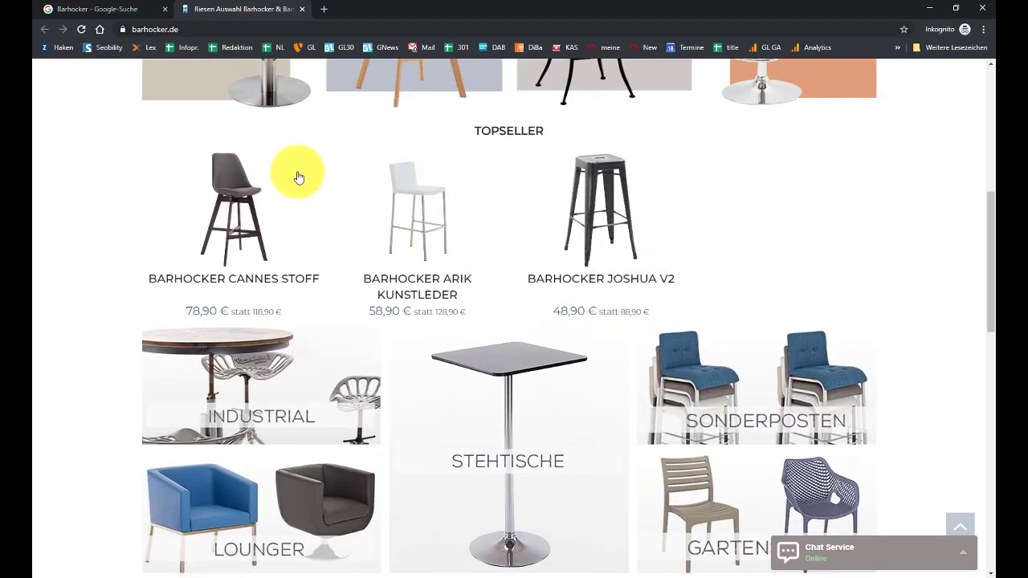
pyautogui.scroll(1, 363, 441)
pyautogui.scroll(-11, 362, 440)
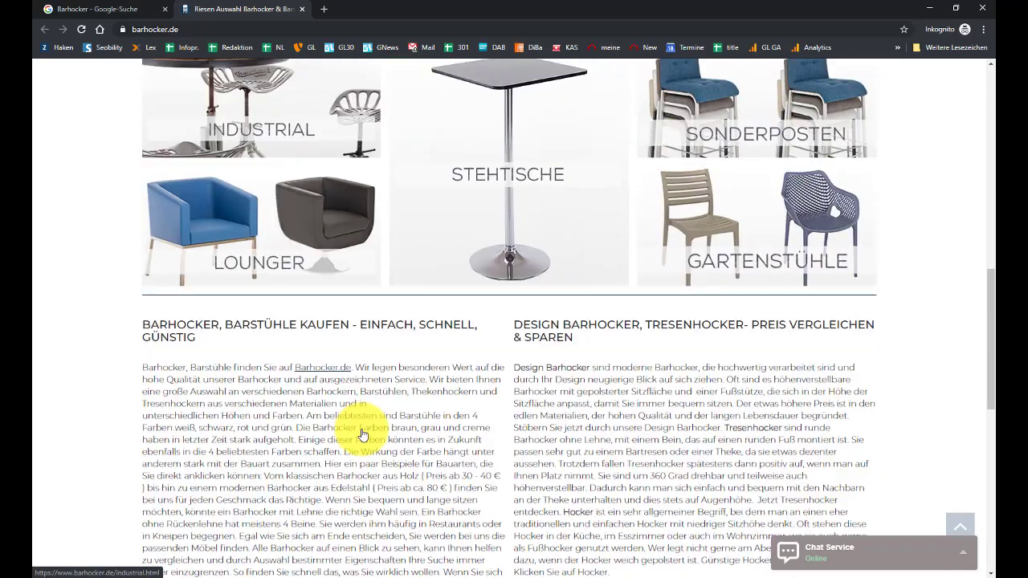
pyautogui.scroll(13, 363, 433)
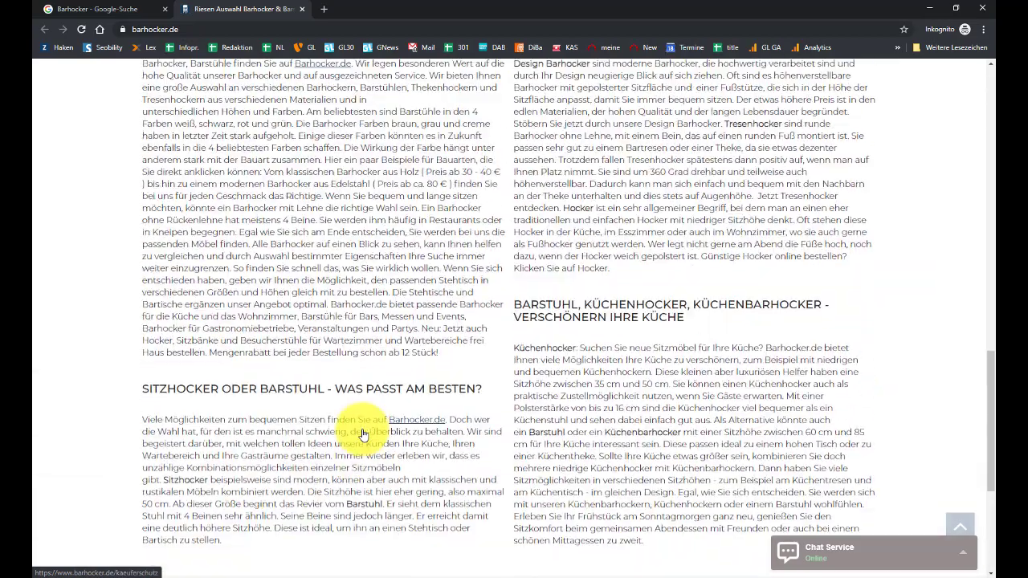
pyautogui.scroll(1, 364, 434)
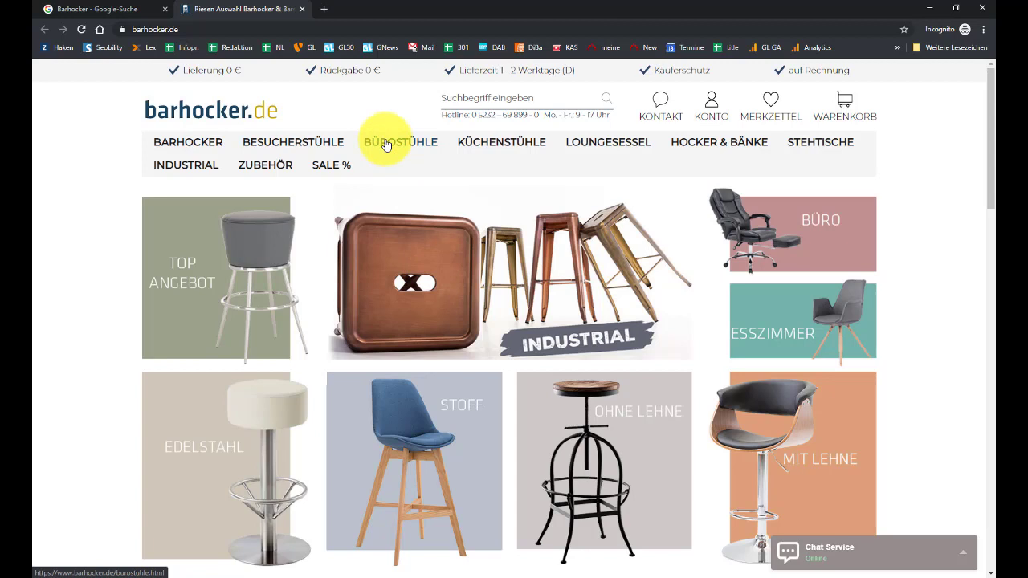
pyautogui.moveTo(225, 149)
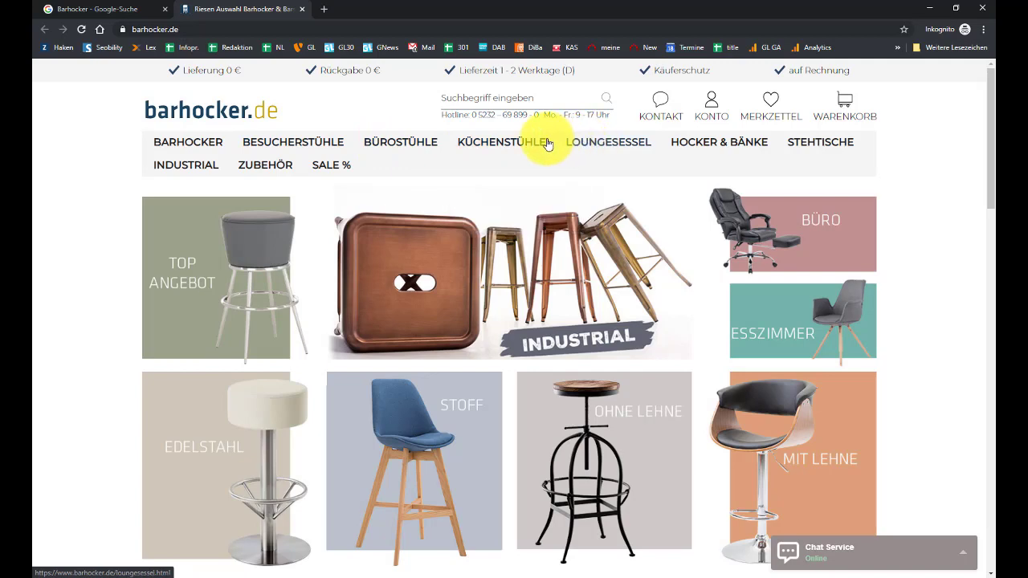
pyautogui.moveTo(526, 147)
# Step: Return to the Google results tab, switch to the Excel checklist, and enter 1 under Nischenseiten for Barhocker in F17
pyautogui.click(116, 8)
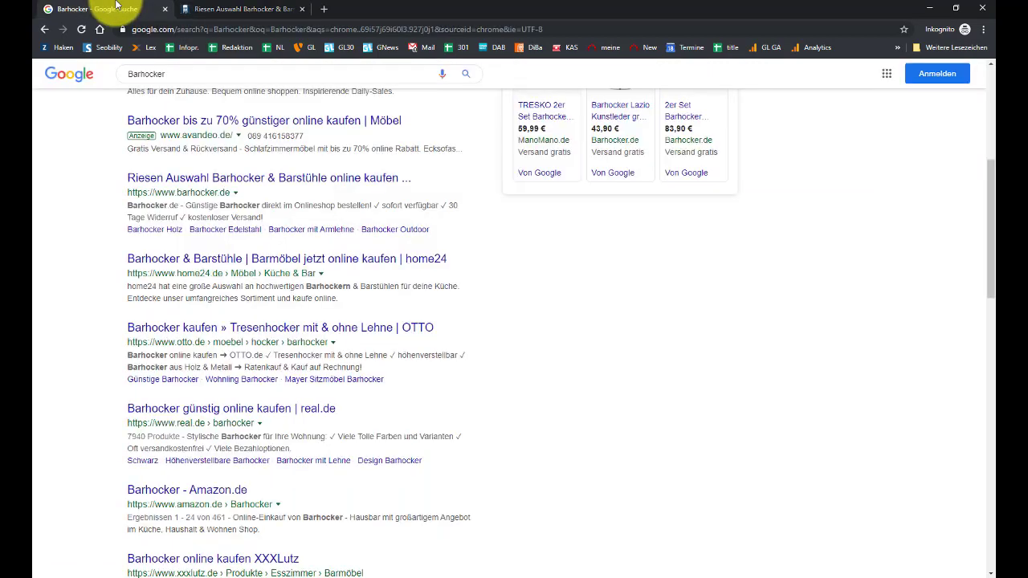
pyautogui.hotkey('alt', 'Tab')
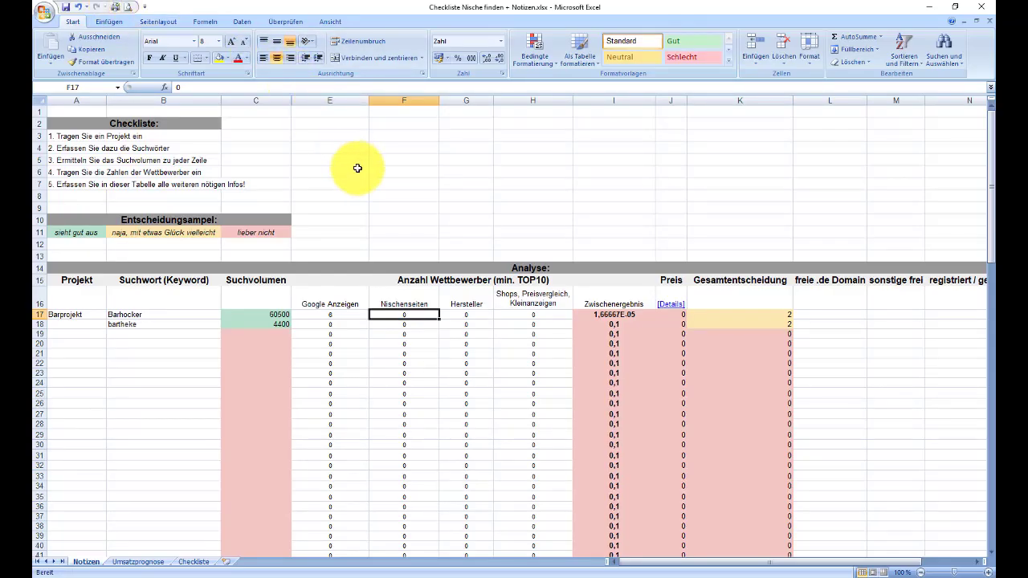
pyautogui.click(446, 315)
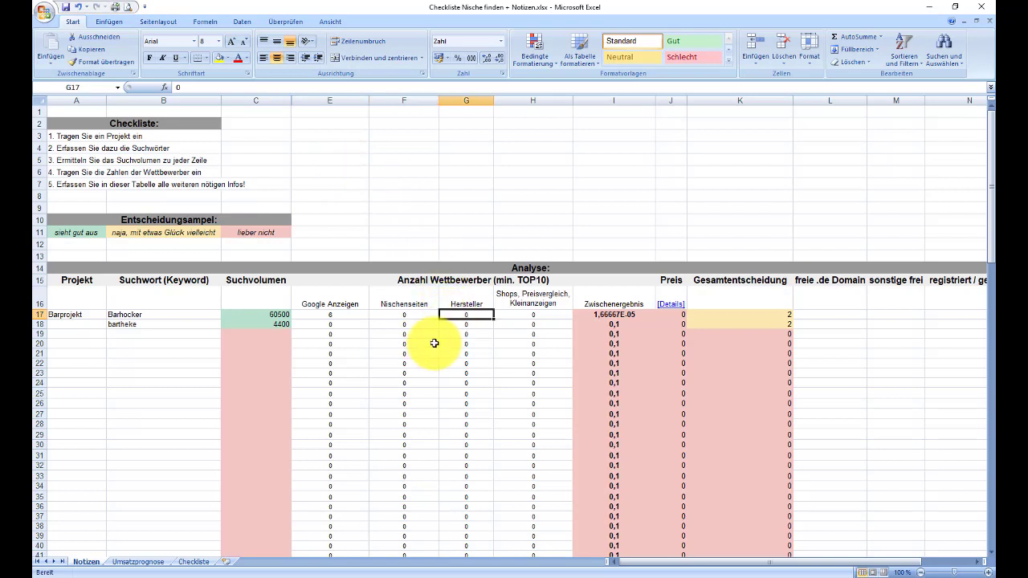
pyautogui.click(499, 315)
pyautogui.click(414, 316)
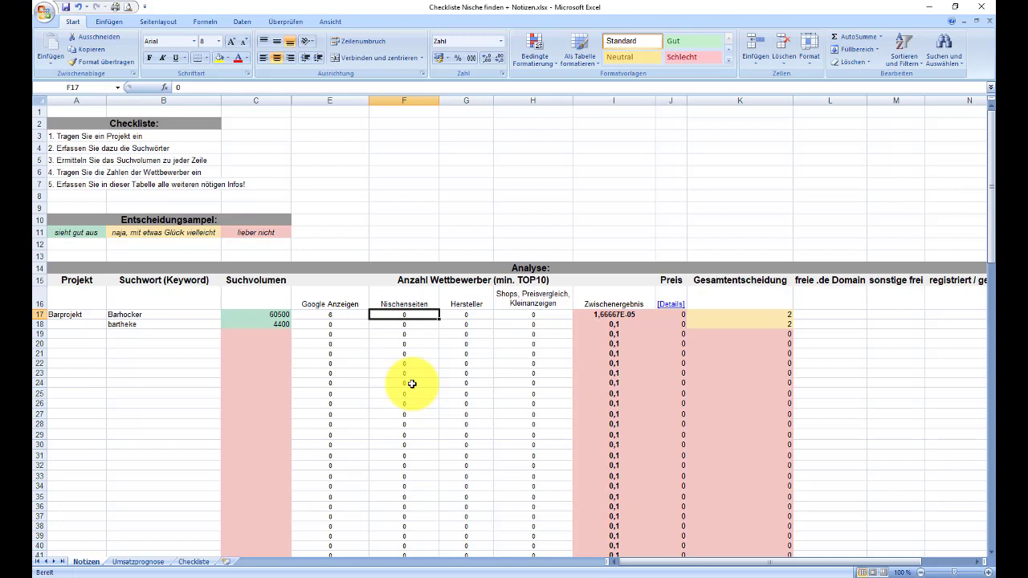
pyautogui.write('1')
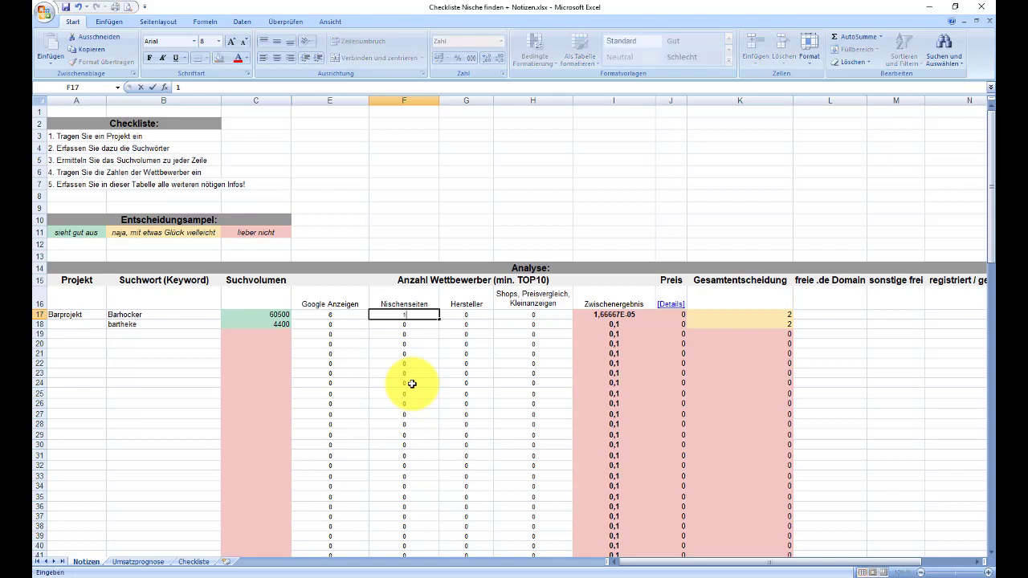
pyautogui.press('Return')
pyautogui.press('Up')
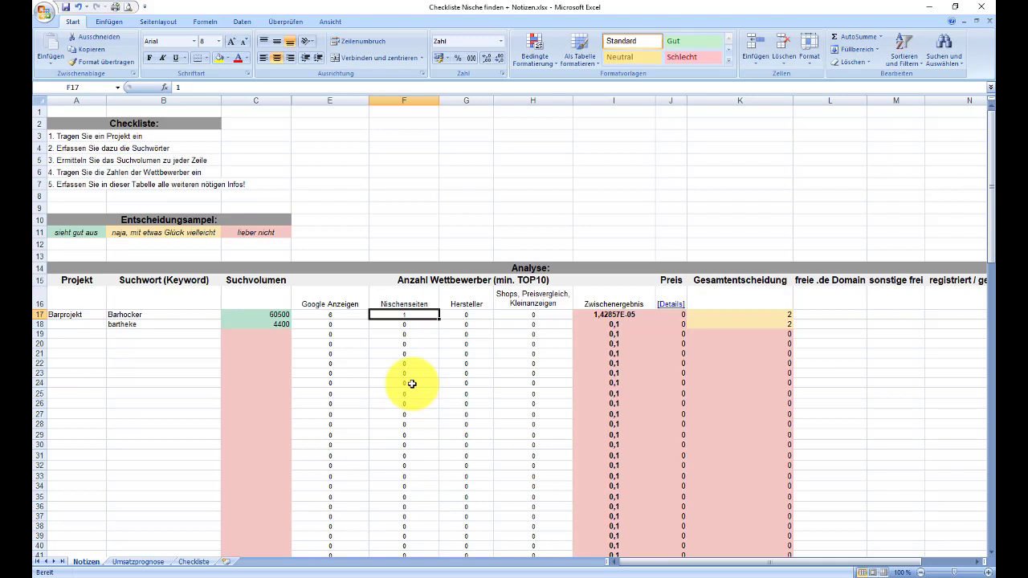
# Step: Select the Hersteller cell G17, switch to Chrome, and examine the organic Barhocker results for manufacturers, shops, price comparisons and classifieds
pyautogui.click(466, 314)
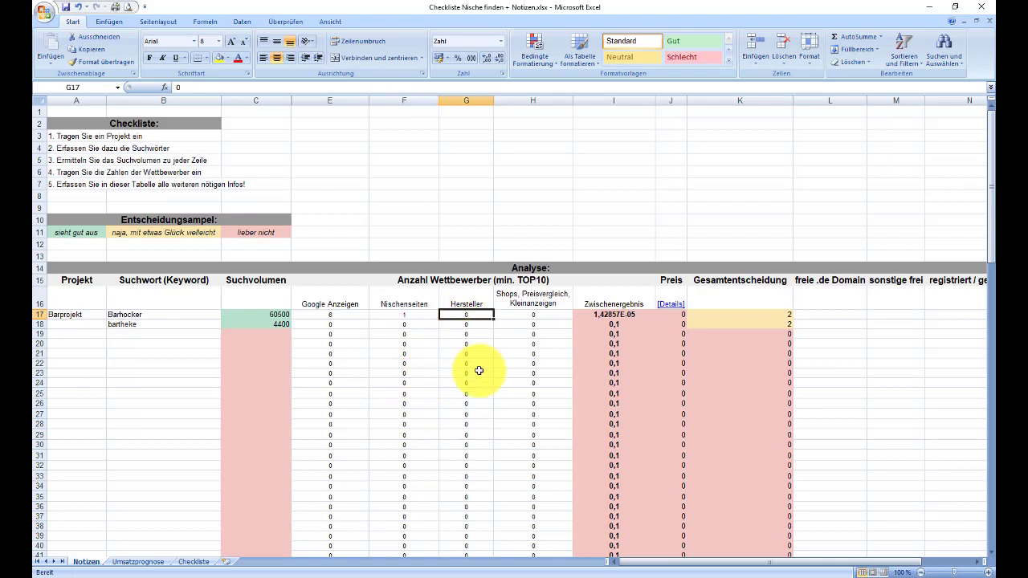
pyautogui.hotkey('alt', 'Tab')
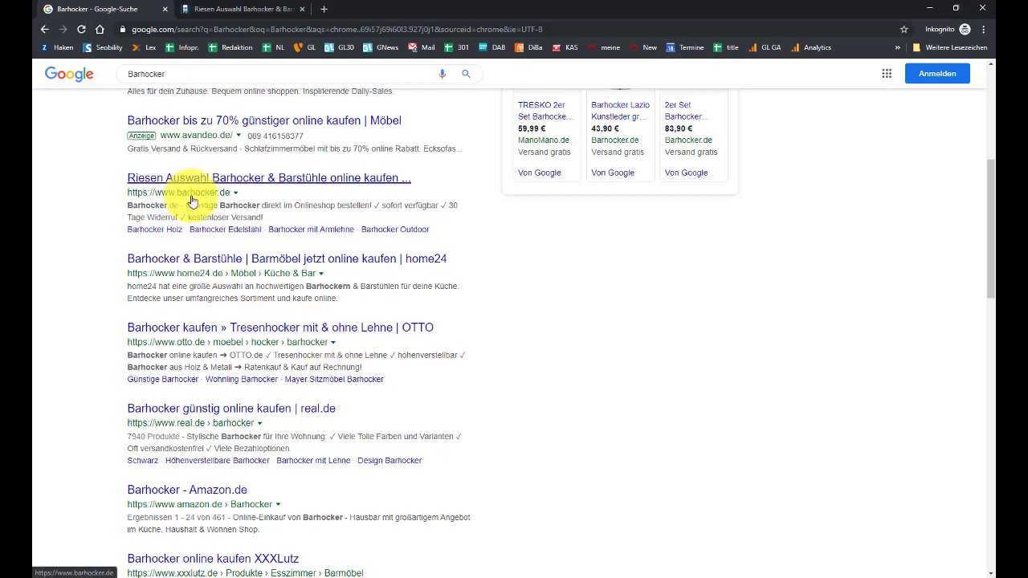
pyautogui.scroll(-1, 193, 201)
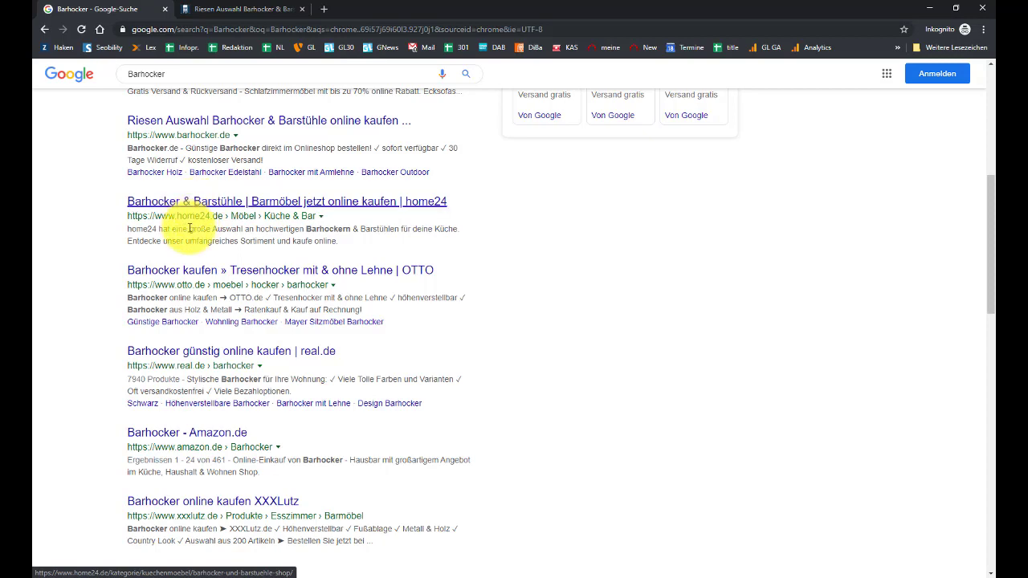
pyautogui.scroll(-1, 197, 282)
pyautogui.scroll(-2, 197, 282)
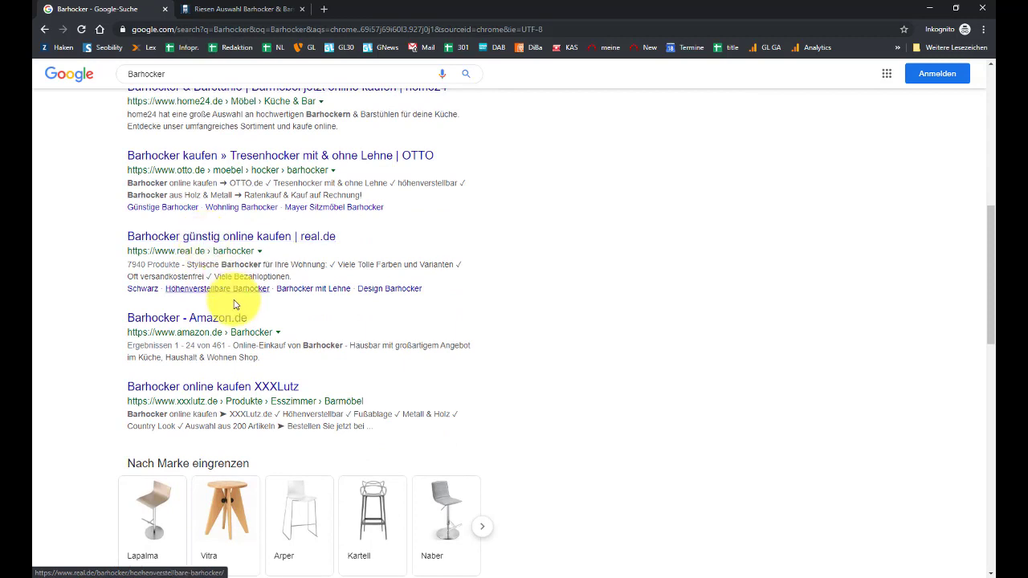
pyautogui.scroll(-2, 222, 309)
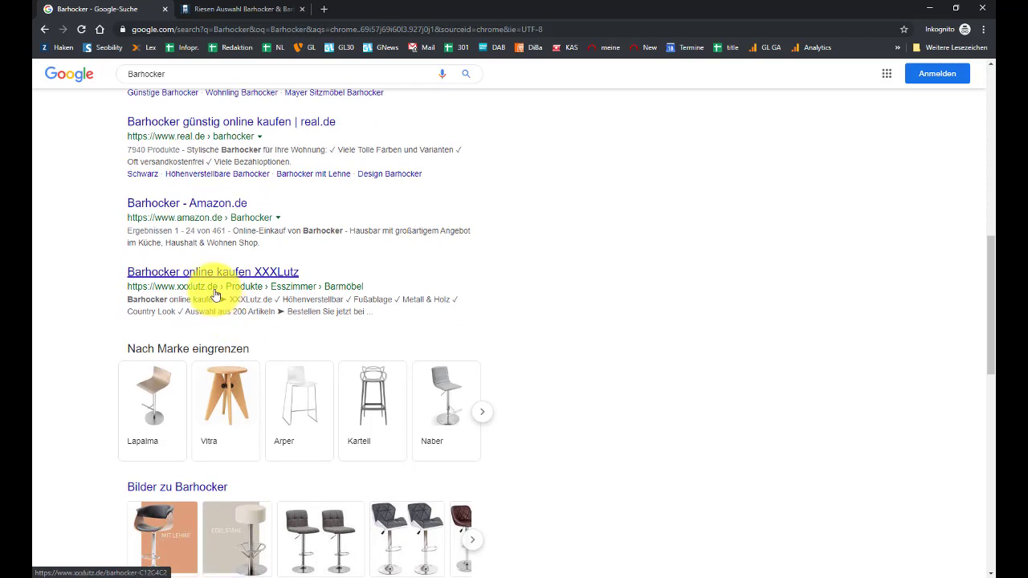
pyautogui.scroll(-2, 214, 278)
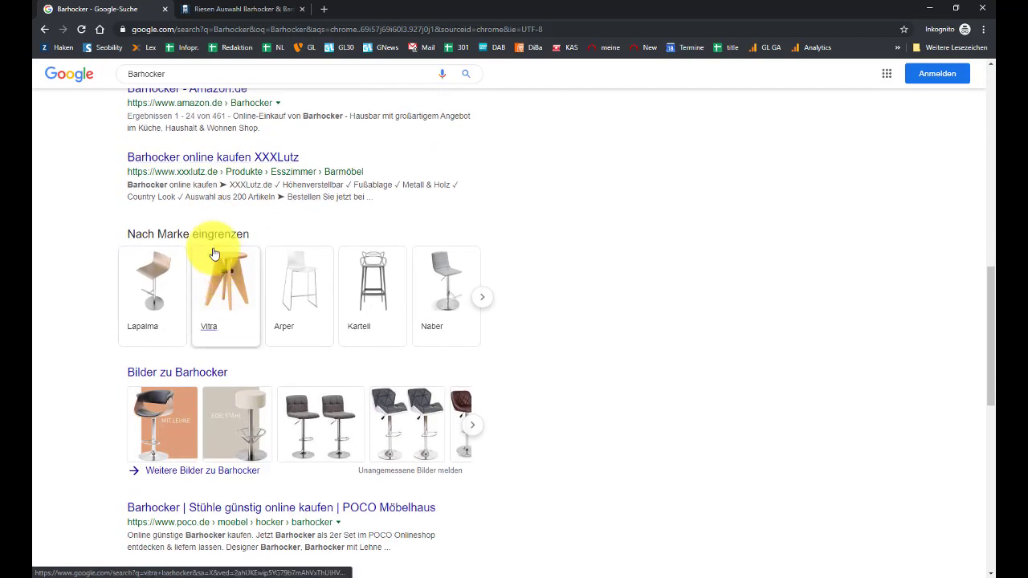
pyautogui.scroll(-5, 210, 193)
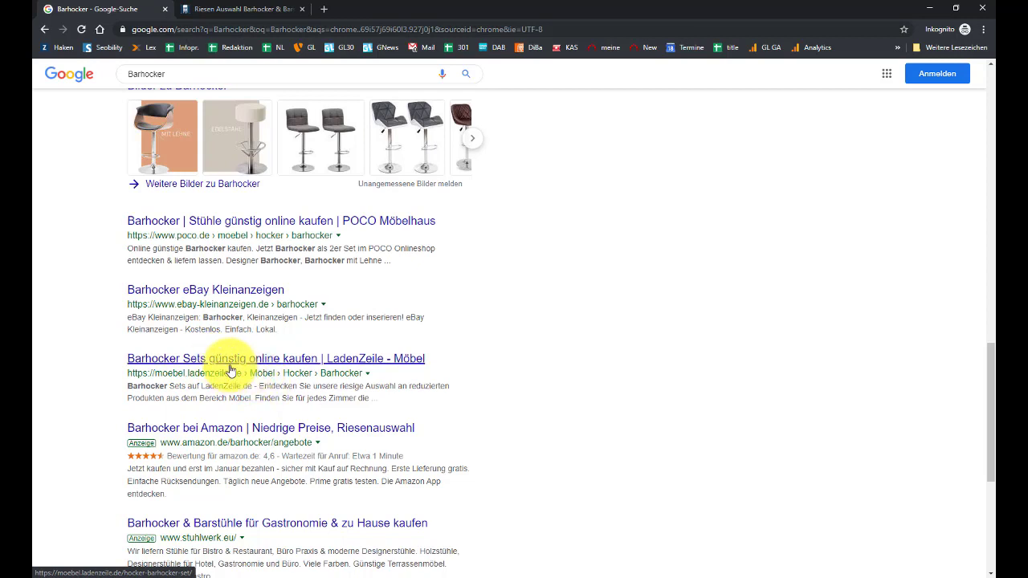
pyautogui.scroll(6, 231, 371)
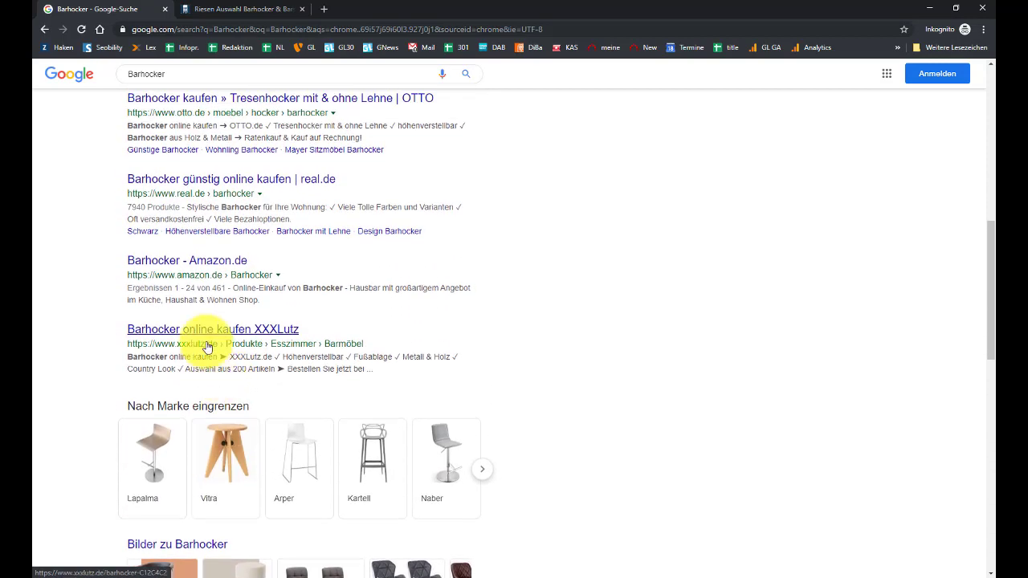
pyautogui.scroll(1, 197, 205)
pyautogui.scroll(3, 198, 209)
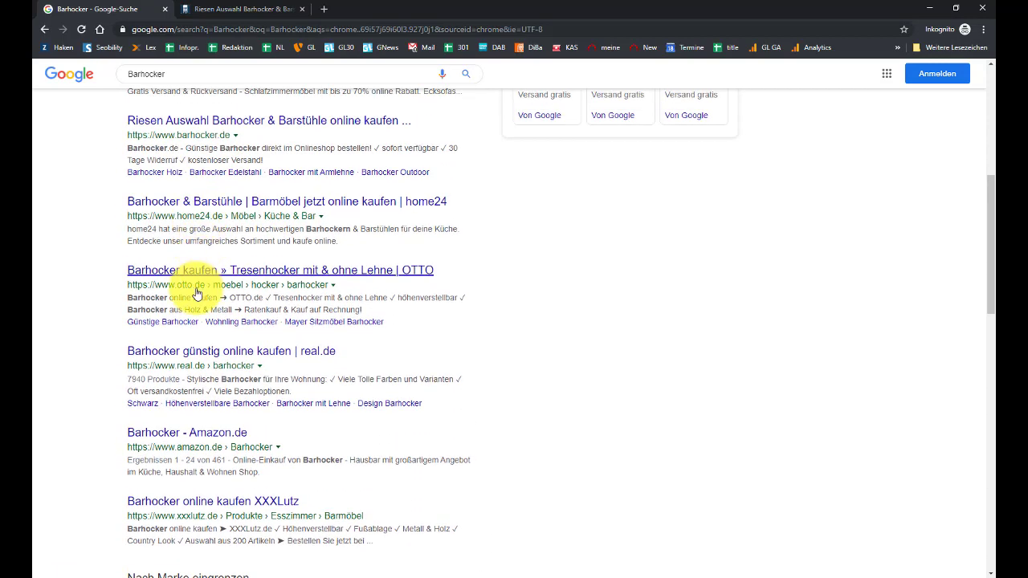
# Step: Switch to the Excel checklist and enter 8 under Shops, Preisvergleich, Kleinanzeigen for Barhocker in H17
pyautogui.hotkey('alt', 'Tab')
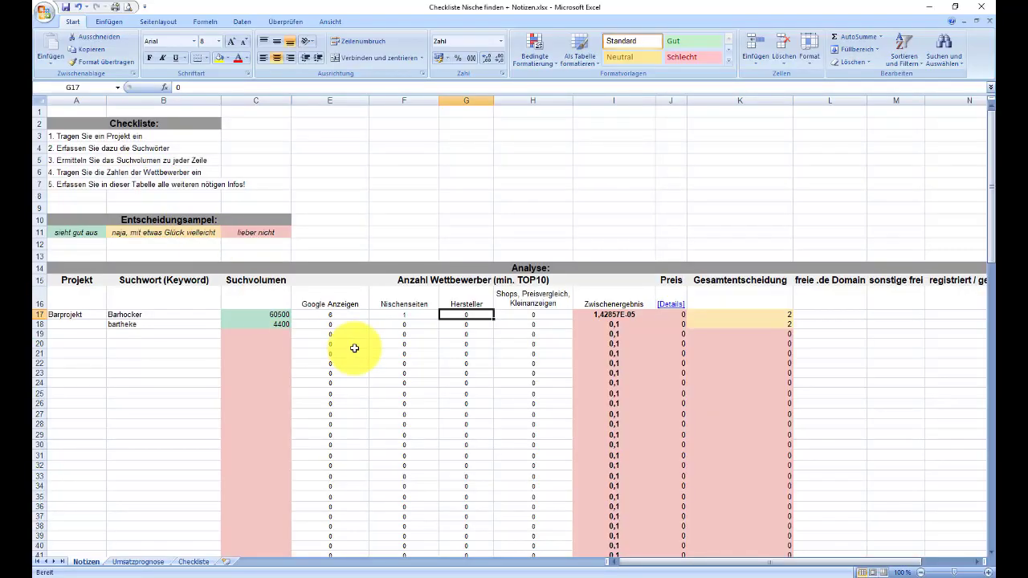
pyautogui.press('Right')
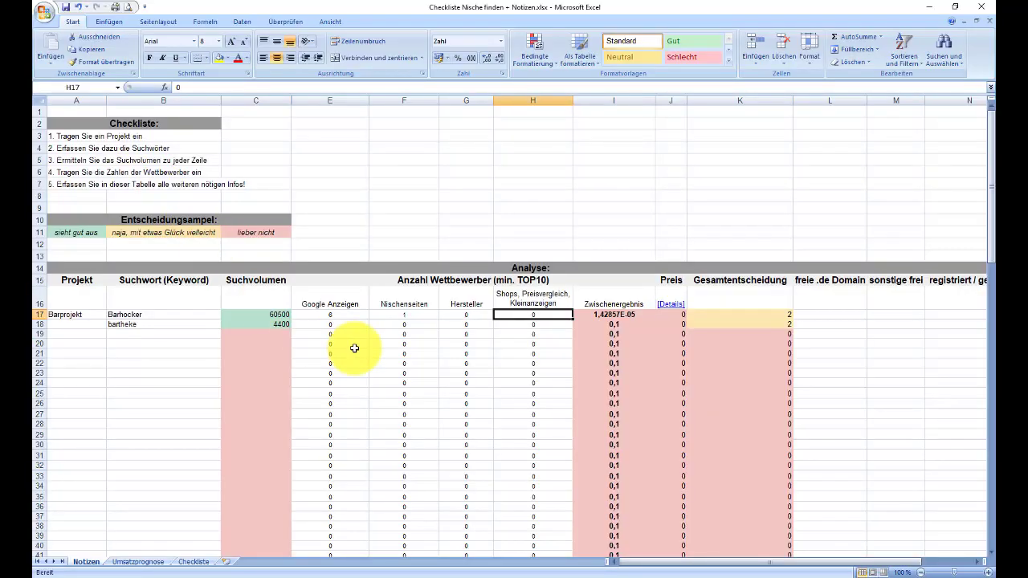
pyautogui.write('8')
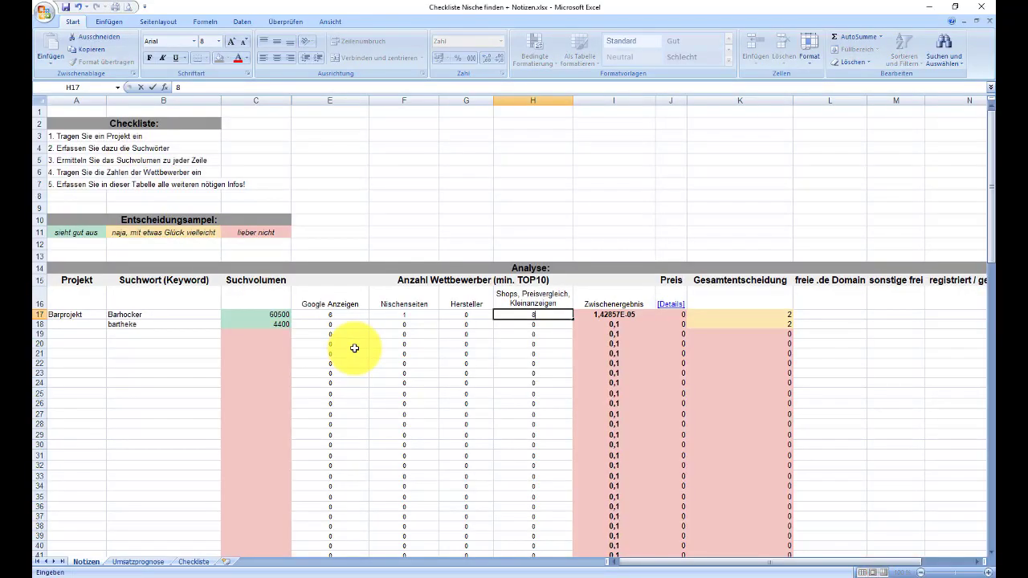
pyautogui.press('Return')
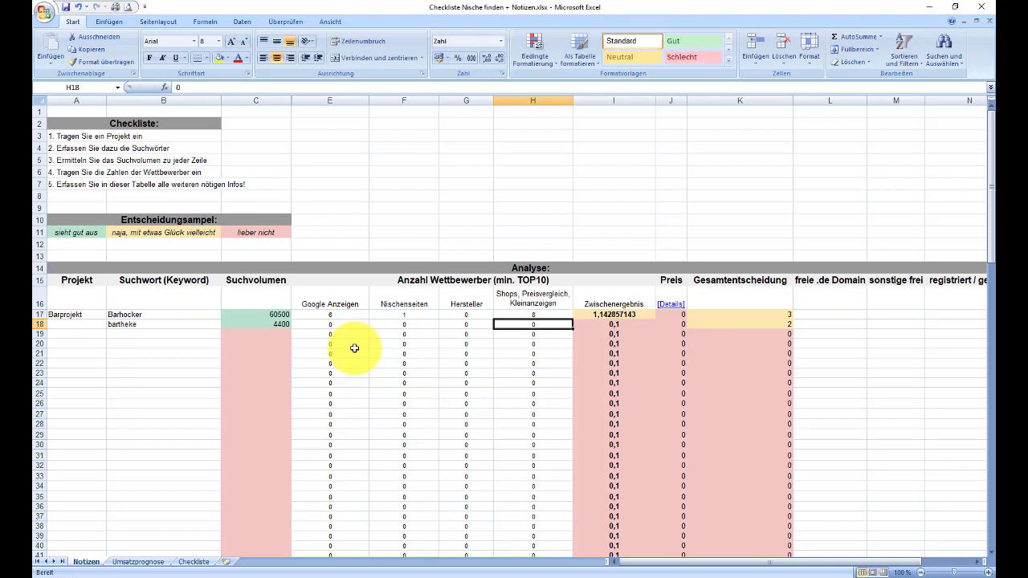
# Step: Recount the Barhocker ads in Chrome's Google results and set Google Anzeigen in E17 of the Excel checklist to 8
pyautogui.press('Up')
pyautogui.press('Left')
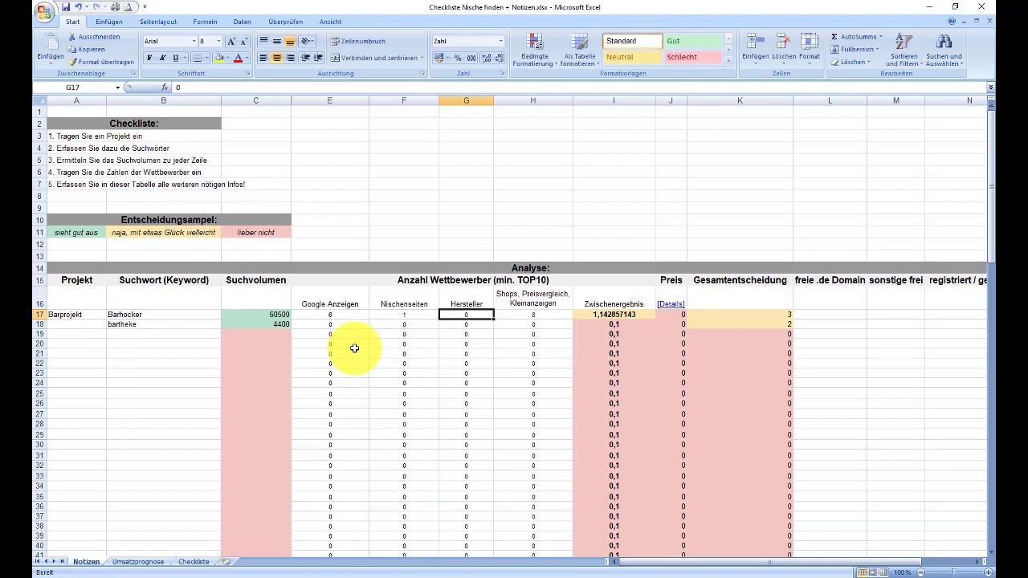
pyautogui.press('Left')
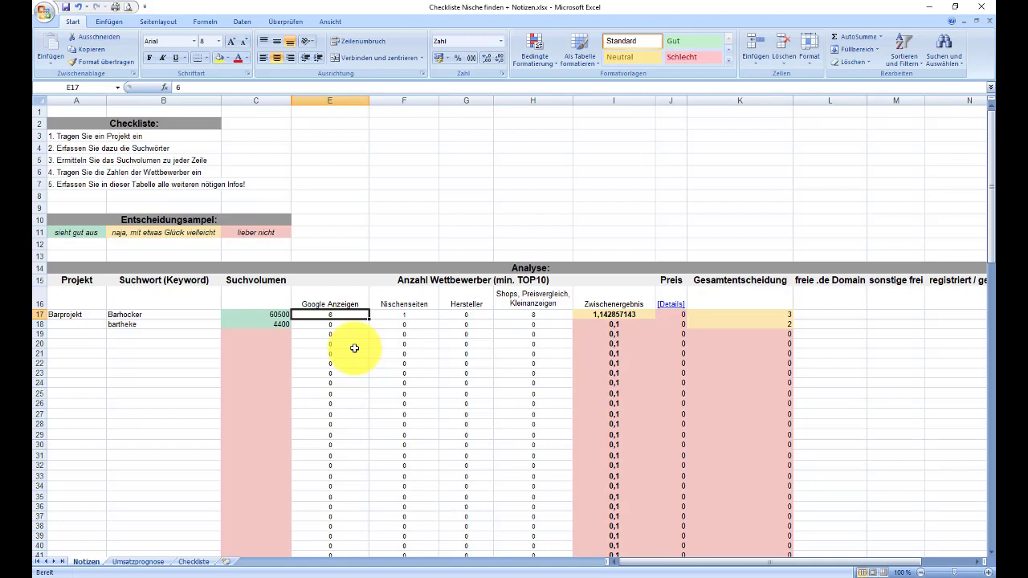
pyautogui.hotkey('alt', 'Tab')
pyautogui.scroll(5, 354, 348)
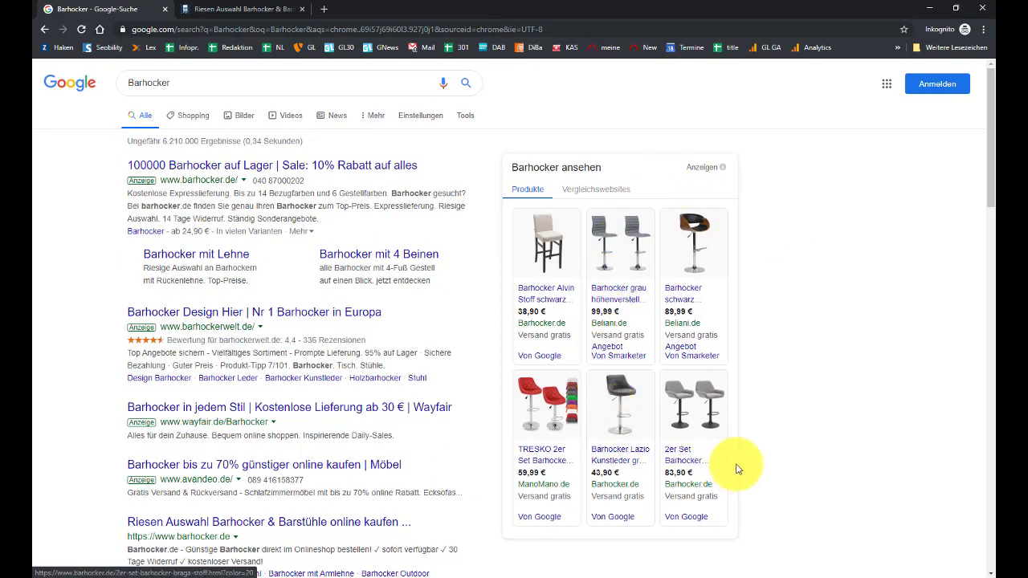
pyautogui.scroll(-20, 738, 469)
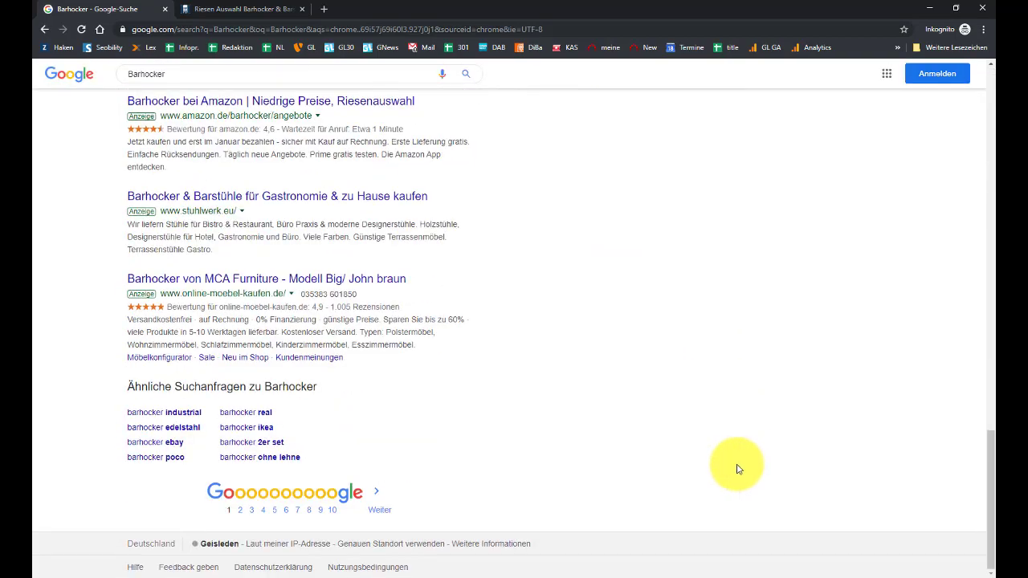
pyautogui.scroll(2, 305, 223)
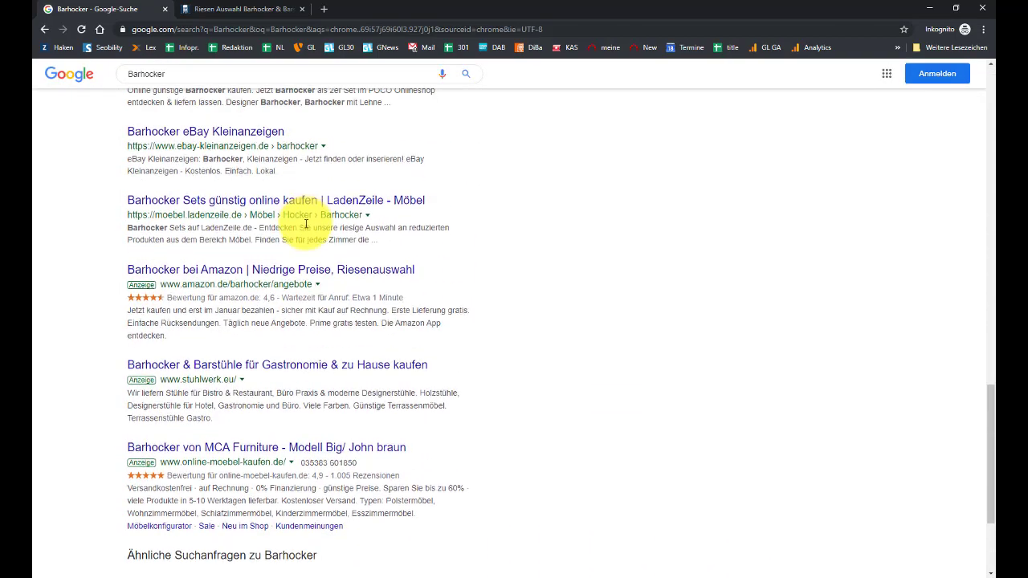
pyautogui.hotkey('alt', 'Tab')
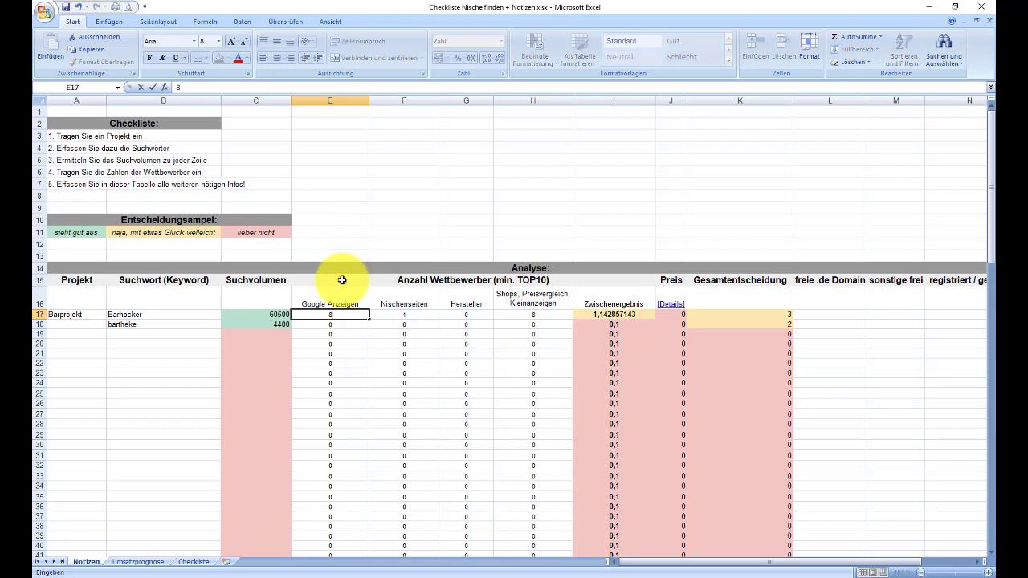
pyautogui.press('Return')
pyautogui.press('Up')
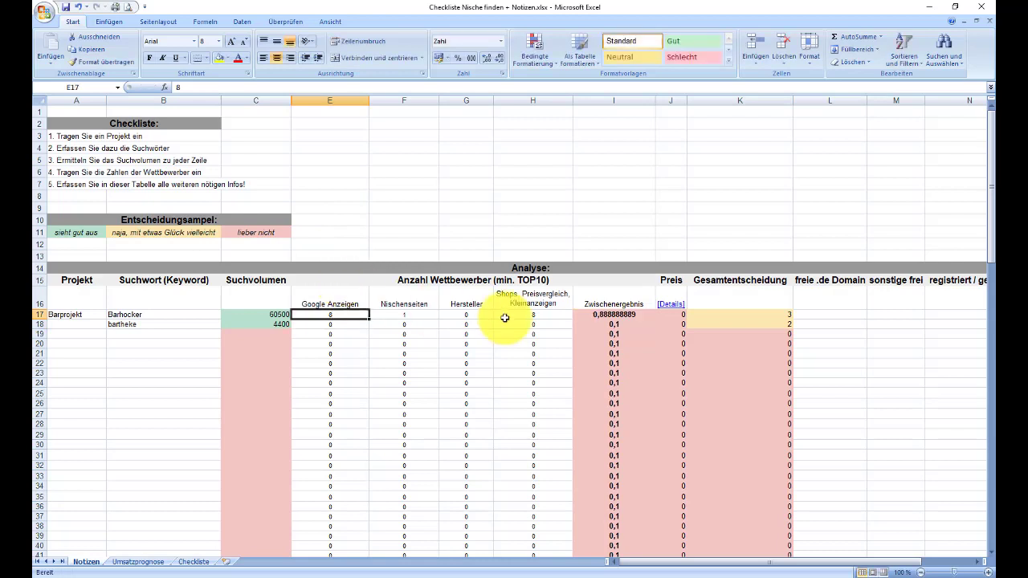
# Step: Review the Zwischenergebnis formula in I17 and the Barhocker competitor counts in E17 to H17 that feed it
pyautogui.click(599, 315)
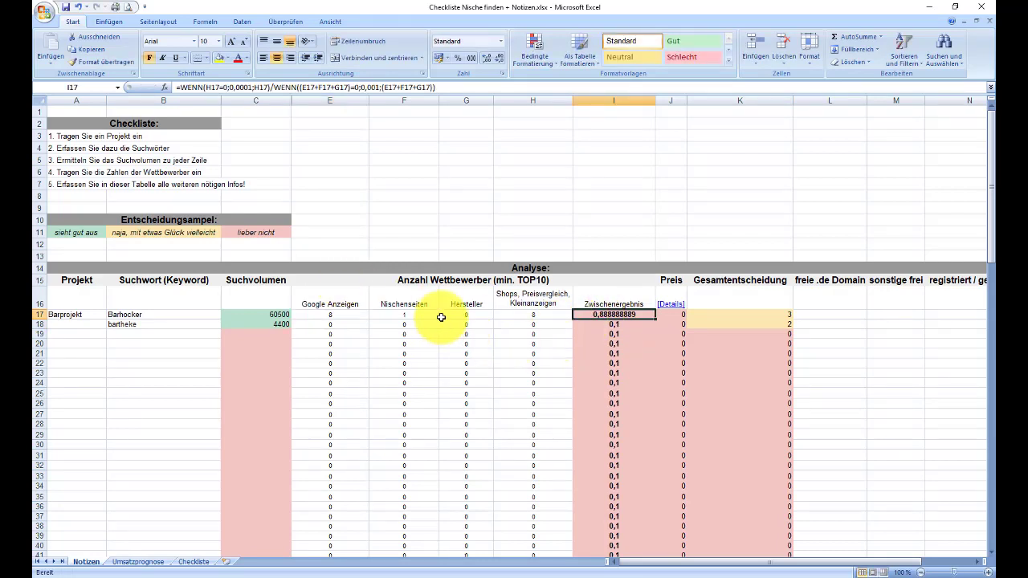
pyautogui.click(338, 314)
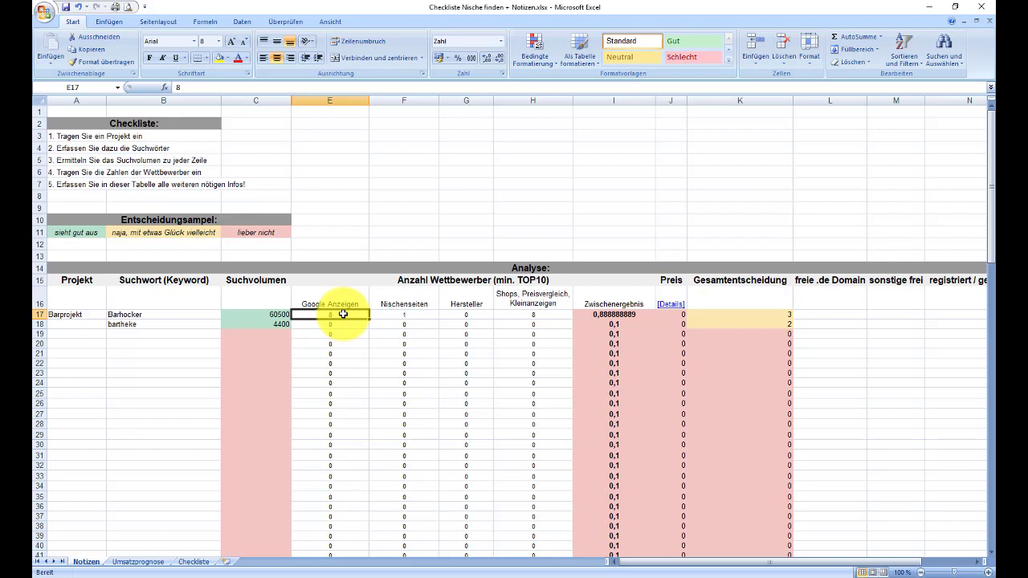
pyautogui.click(390, 314)
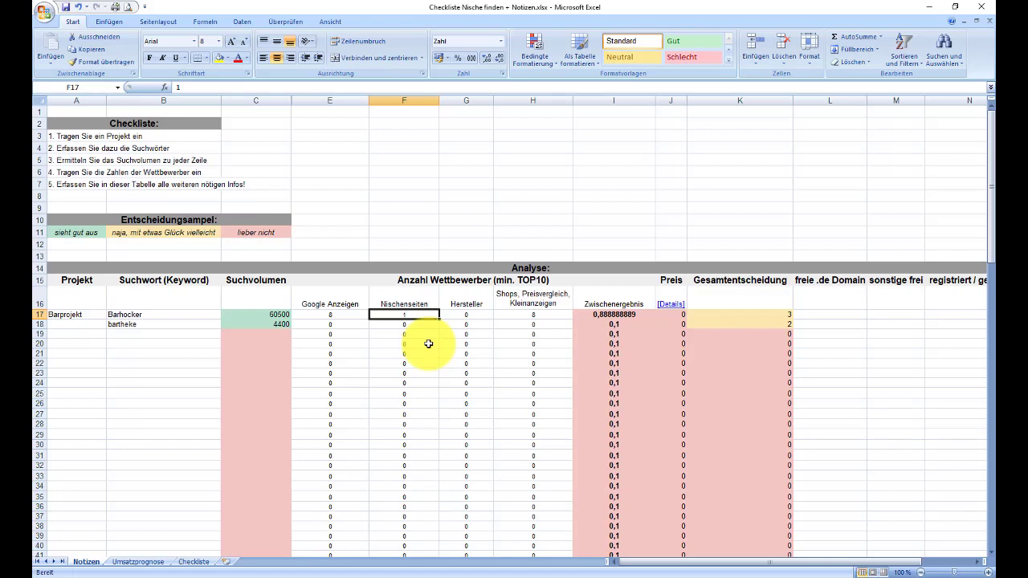
pyautogui.press('Right')
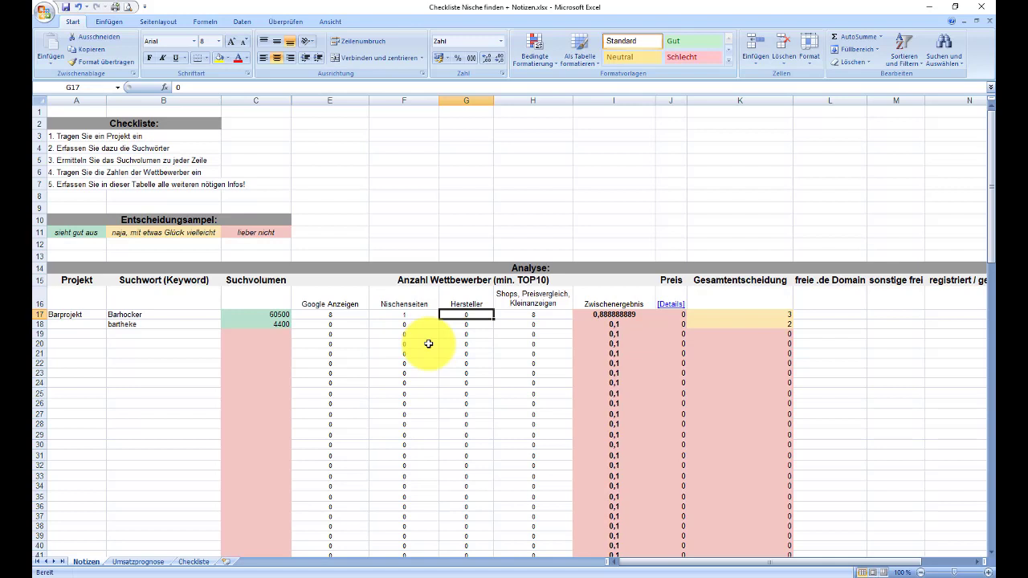
pyautogui.press('Right')
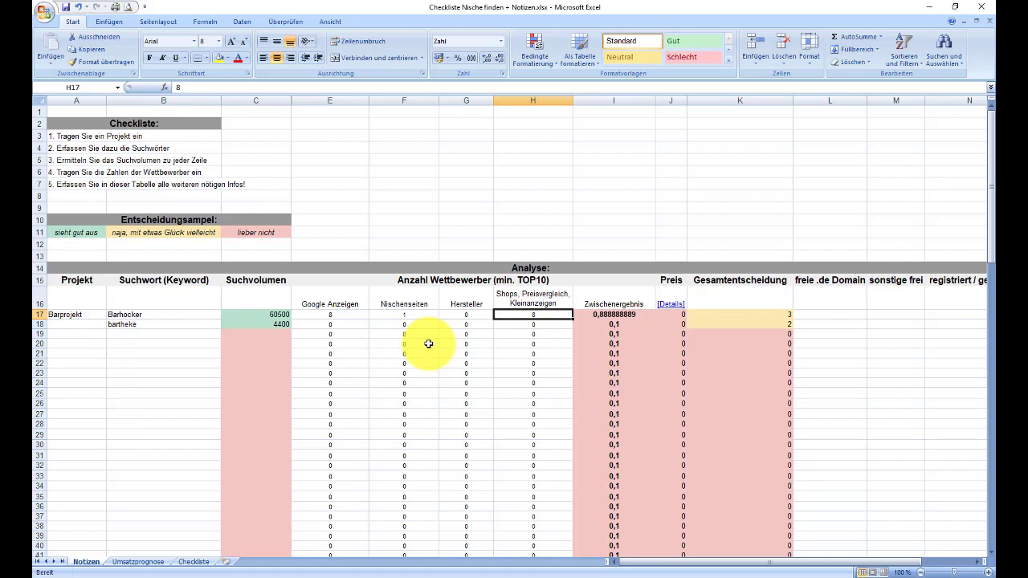
pyautogui.press('Left')
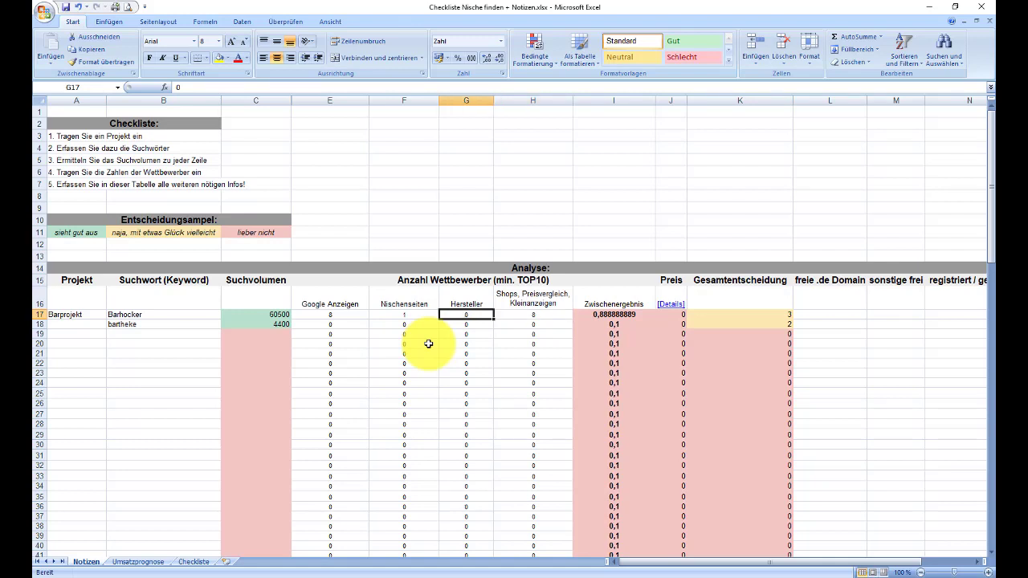
pyautogui.press('Left')
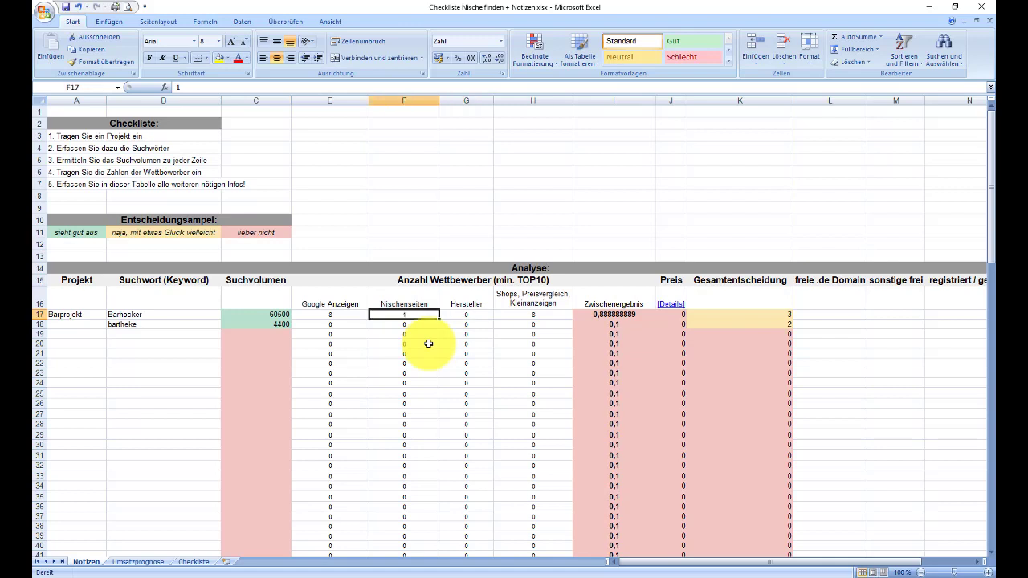
pyautogui.press('Right')
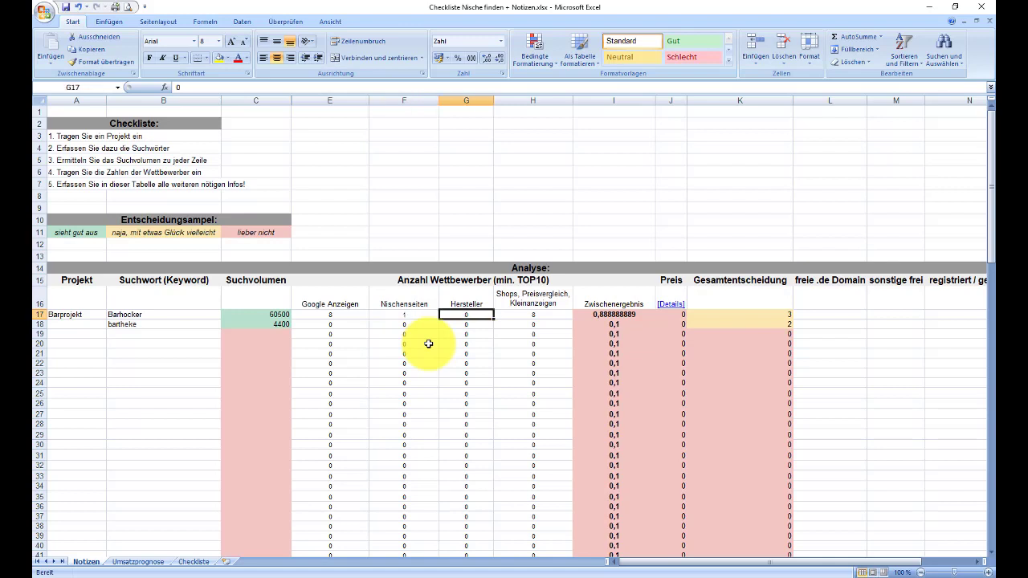
pyautogui.press('Right')
pyautogui.press('Right')
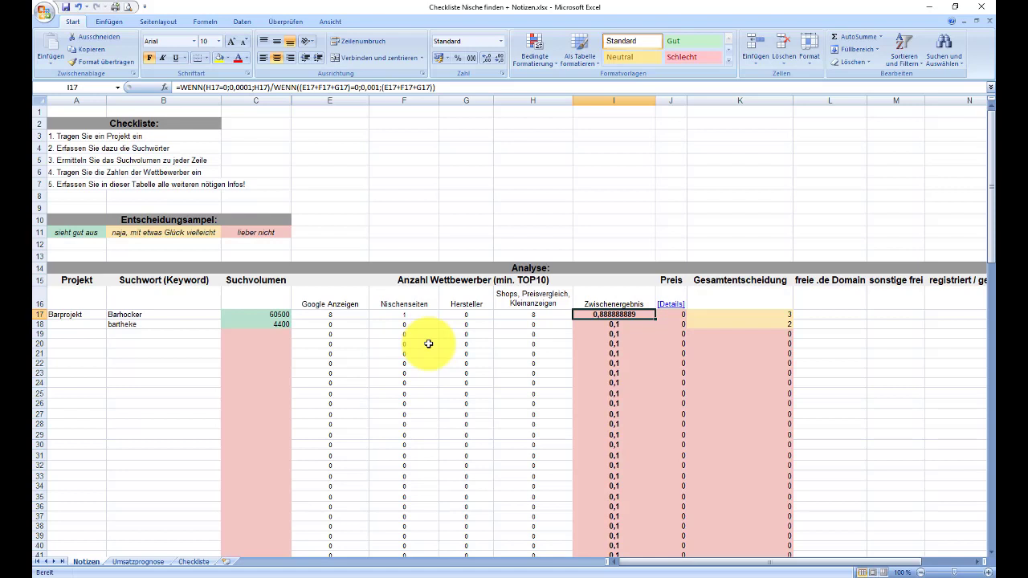
# Step: Check the Preis reference in J17 of Notizen, open the Umsatzprognose sheet, and review the Traffic Google Platz 1 to 3 figures under Kennzahlen
pyautogui.click(674, 314)
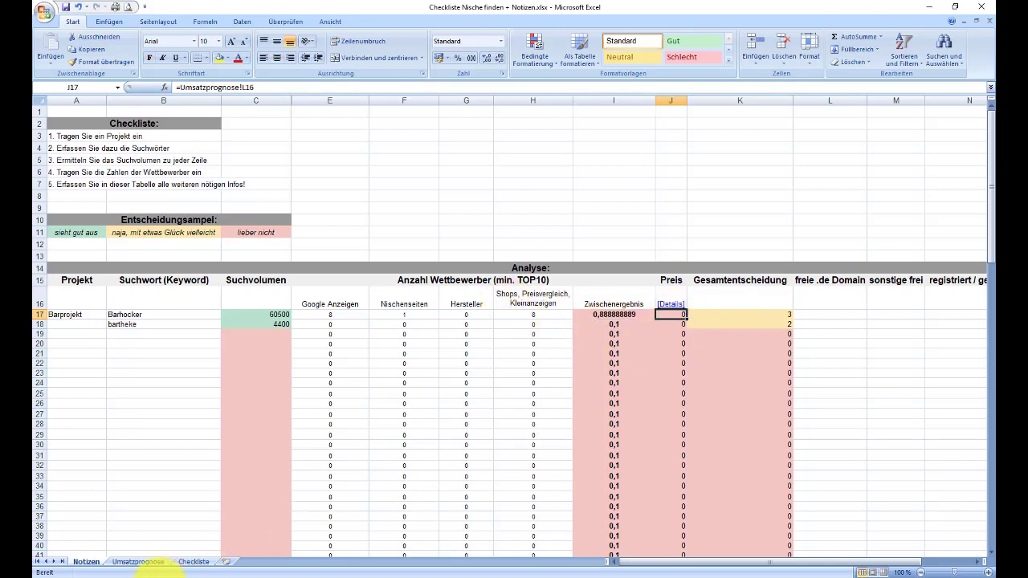
pyautogui.click(139, 562)
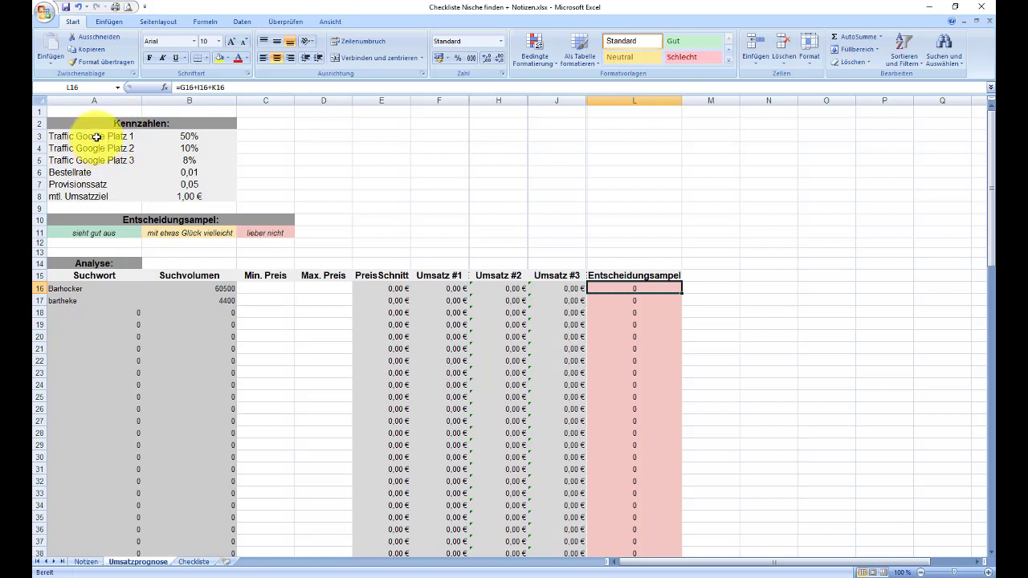
pyautogui.click(203, 137)
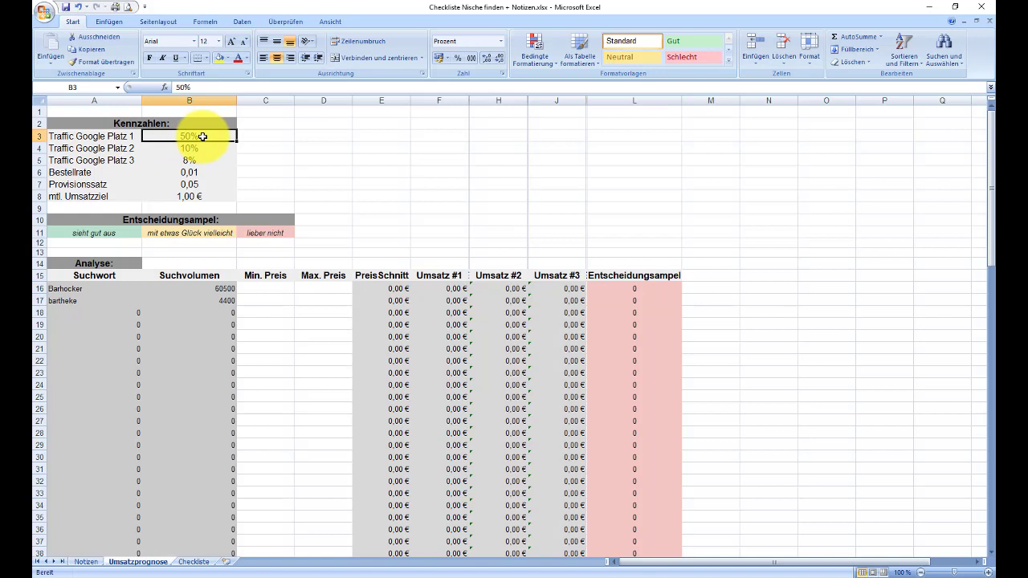
pyautogui.press('Left')
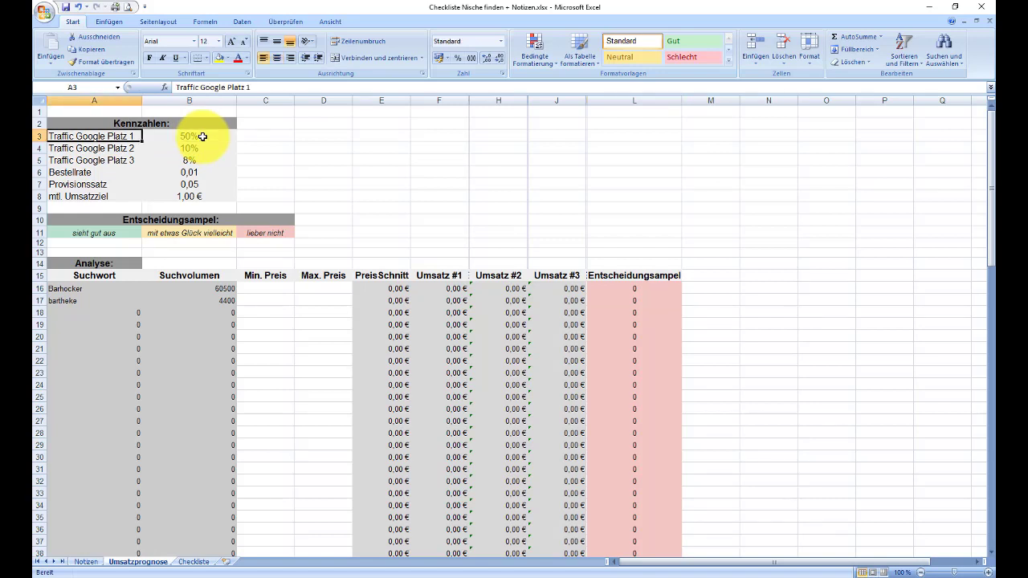
pyautogui.press('Down')
pyautogui.press('Down')
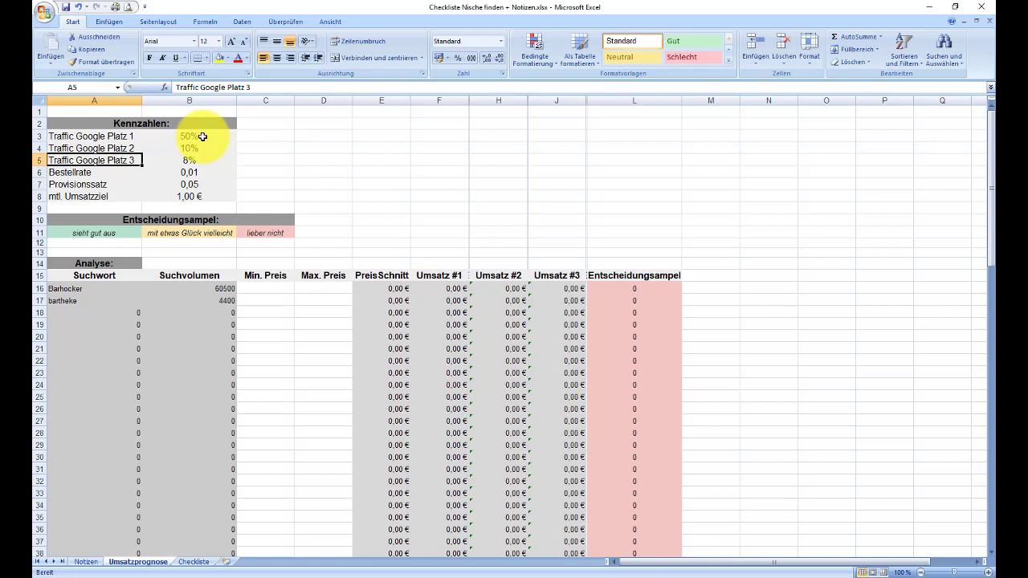
pyautogui.press('Up')
pyautogui.press('Up')
pyautogui.press('Down')
pyautogui.press('Down')
# Step: Change the label in A4 of the Kennzahlen table to Besucher Google Platz 2
pyautogui.press('Up')
pyautogui.press('F2')
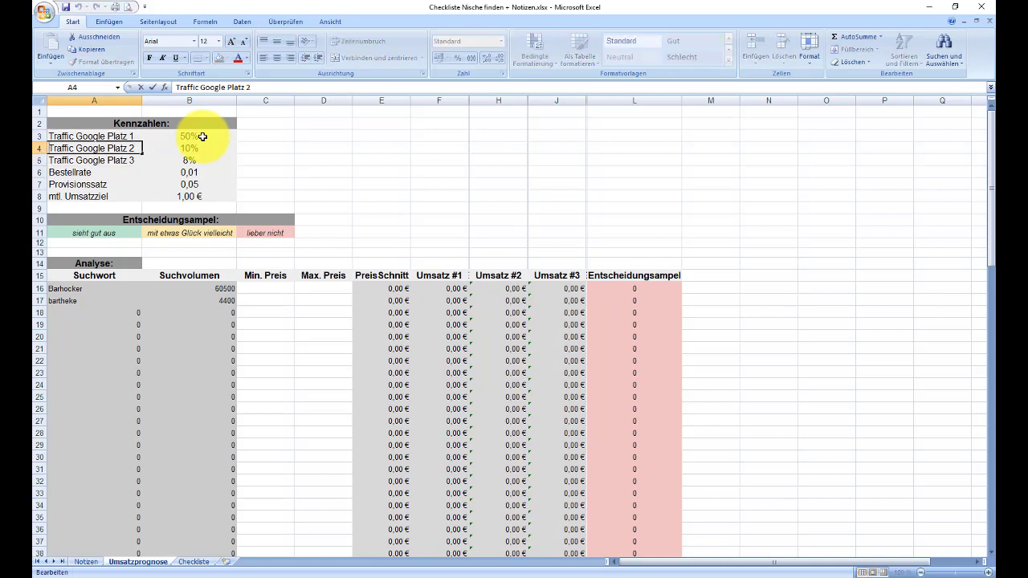
pyautogui.press('Home')
pyautogui.press('Delete')
pyautogui.press('Delete')
pyautogui.press('Delete')
pyautogui.press('Delete')
pyautogui.press('Delete')
pyautogui.press('Delete')
pyautogui.press('Delete')
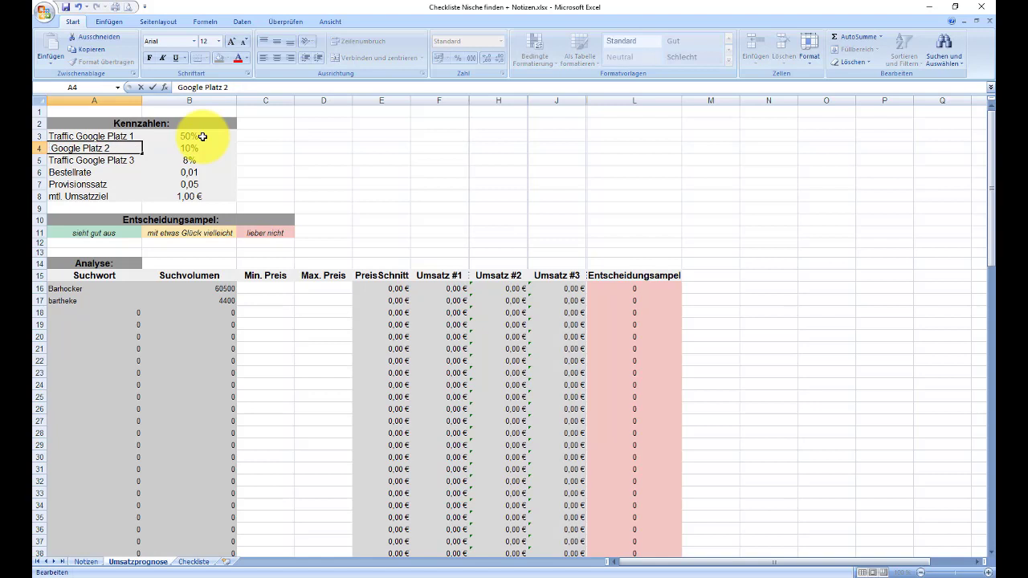
pyautogui.write('Besucher')
pyautogui.press('Return')
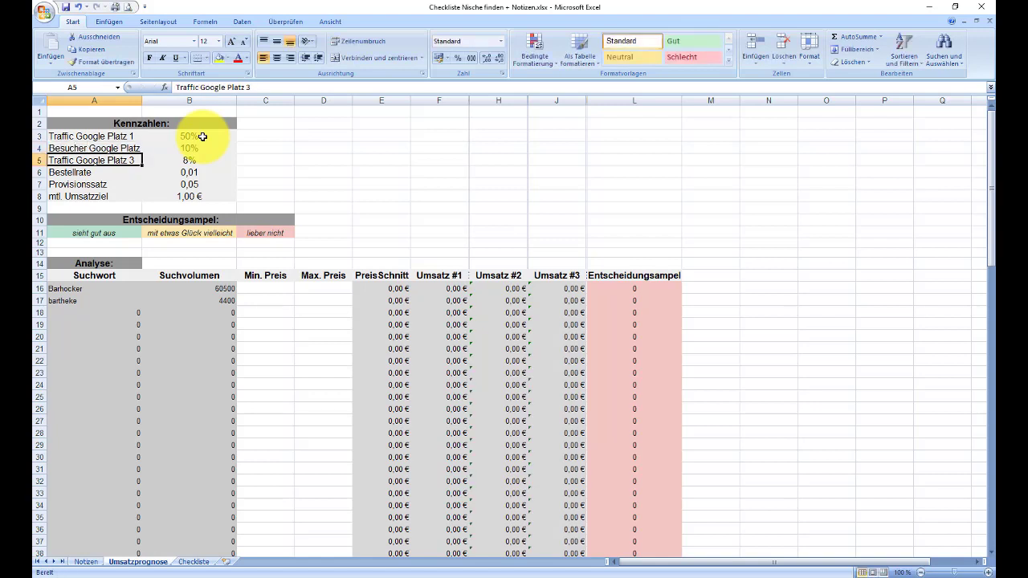
# Step: Change the label in A3 of the Kennzahlen table to Besucher Google Platz 1
pyautogui.press('Up')
pyautogui.press('Up')
pyautogui.press('F2')
pyautogui.press('Home')
pyautogui.press('Delete')
pyautogui.press('Delete')
pyautogui.press('Delete')
pyautogui.press('Delete')
pyautogui.press('Delete')
pyautogui.press('Delete')
pyautogui.press('Delete')
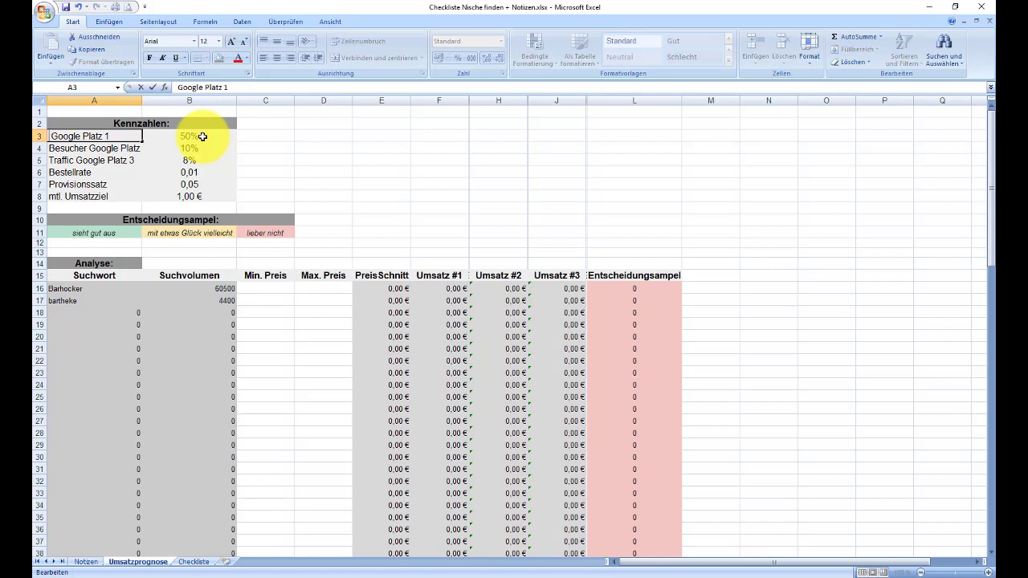
pyautogui.write('Besucher')
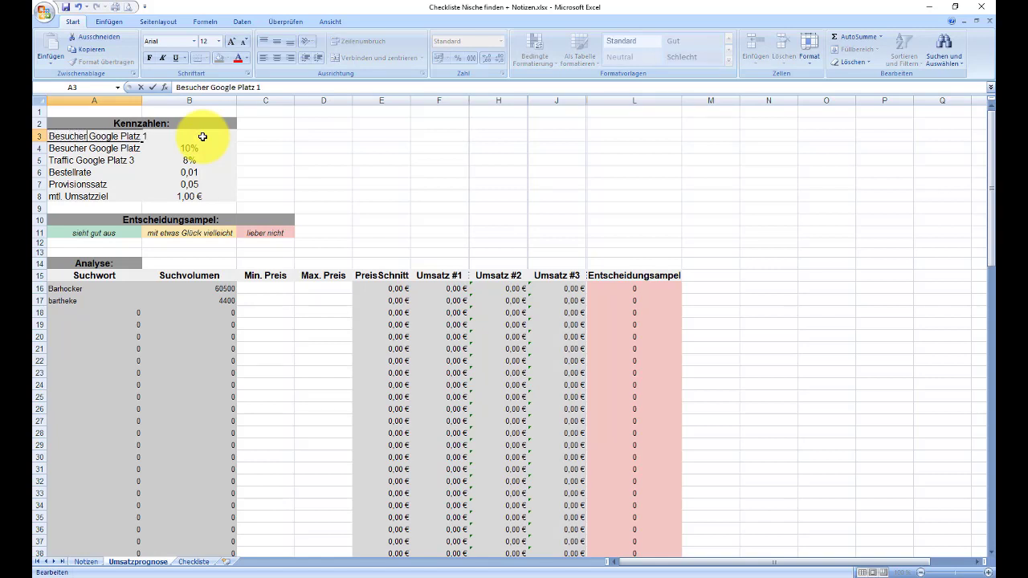
pyautogui.press('Return')
# Step: Change the label in A5 of the Kennzahlen table to Besucher Google Platz 3
pyautogui.press('Down')
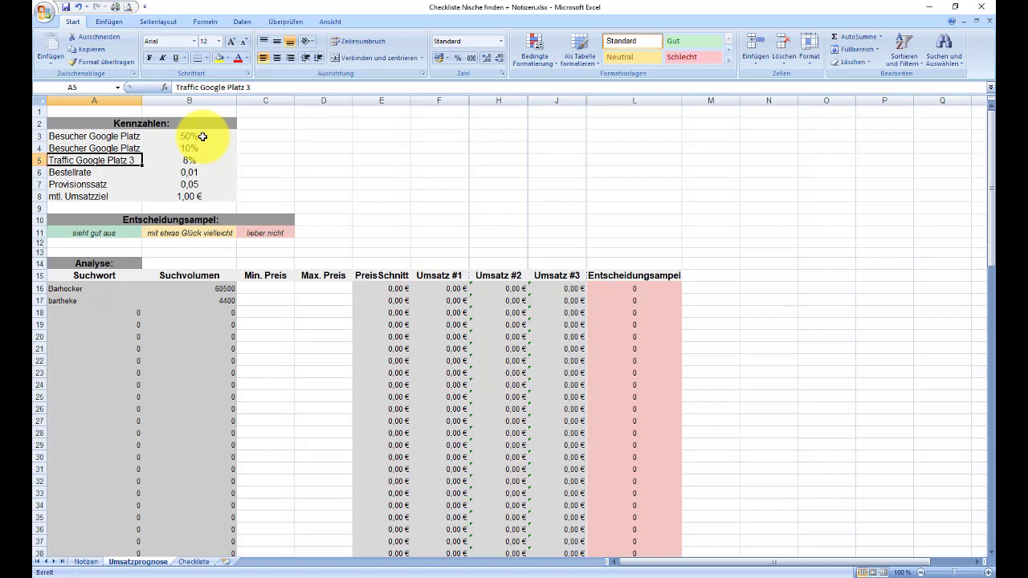
pyautogui.press('F2')
pyautogui.press('Home')
pyautogui.press('Delete')
pyautogui.press('Delete')
pyautogui.press('Delete')
pyautogui.press('Delete')
pyautogui.press('Delete')
pyautogui.press('Delete')
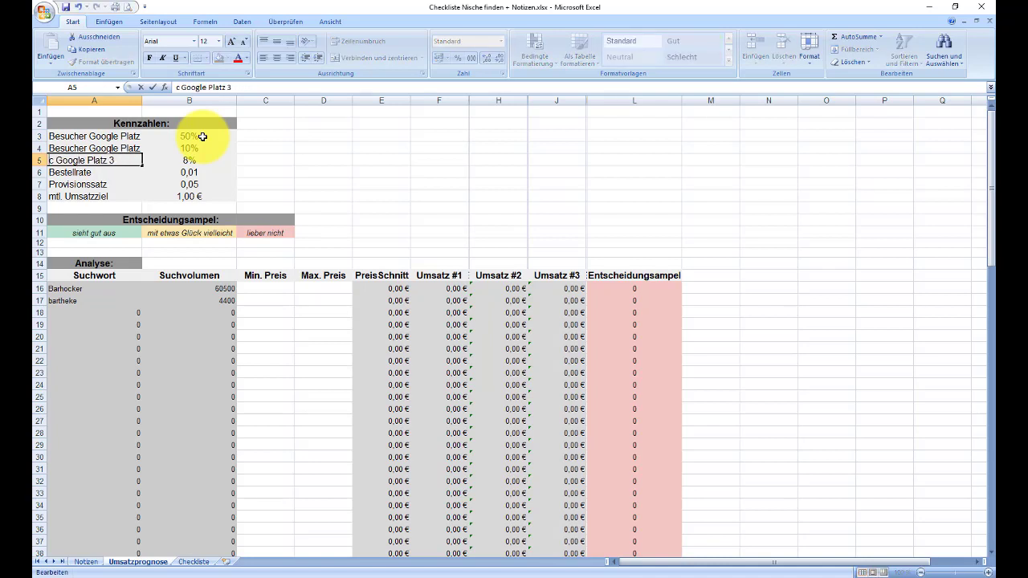
pyautogui.press('Delete')
pyautogui.write('Besucher')
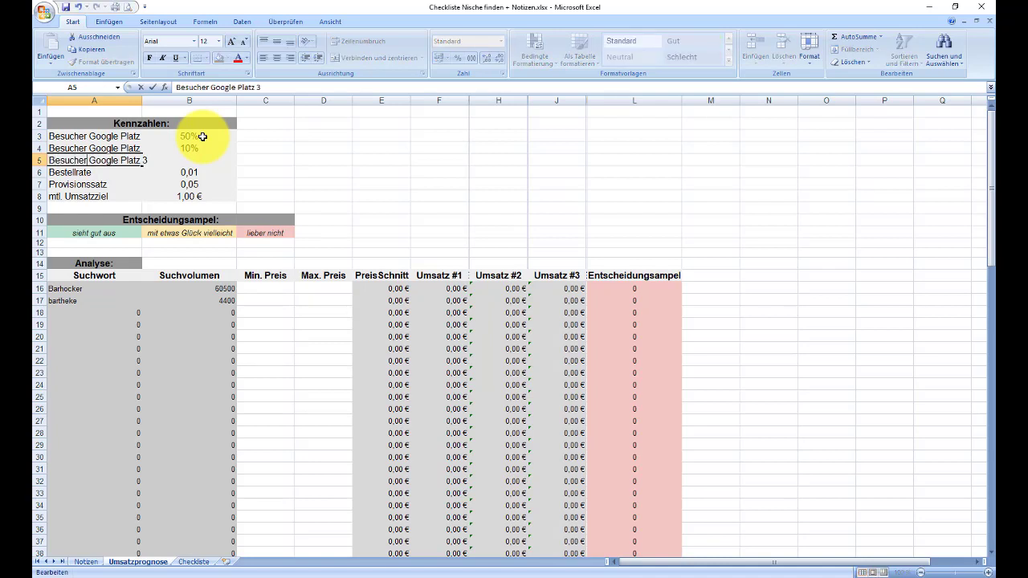
pyautogui.press('Return')
# Step: Widen column A so that the Besucher Google Platz labels fit completely
pyautogui.press('Up')
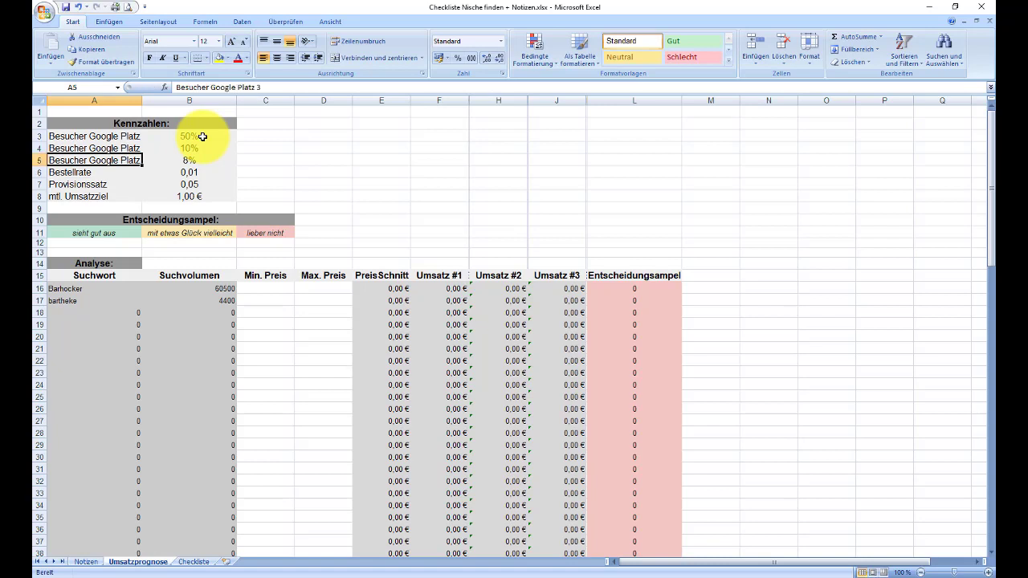
pyautogui.press('Right')
pyautogui.click(202, 136)
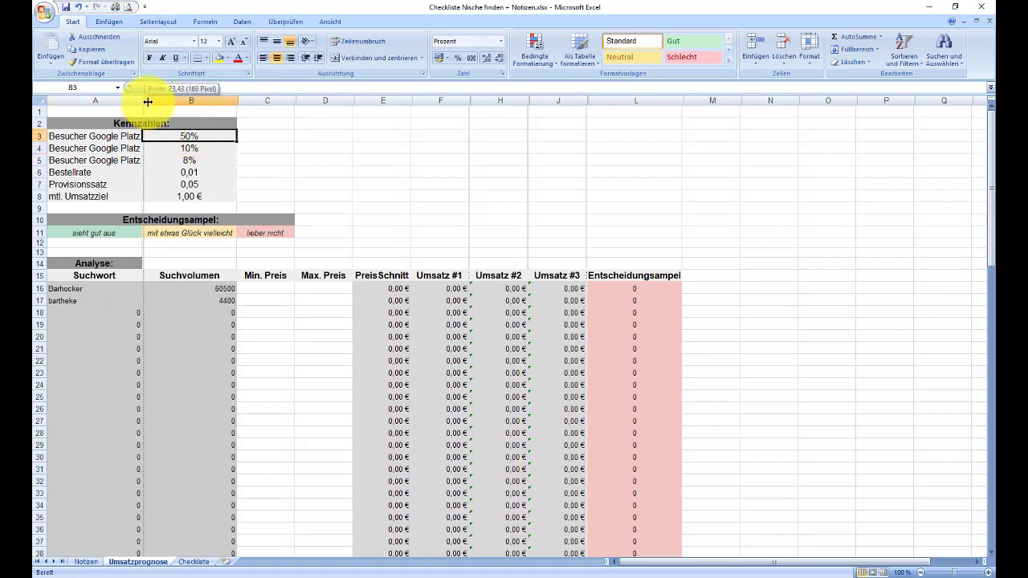
pyautogui.moveTo(142, 101); pyautogui.dragTo(152, 100)
# Step: Review the visitor shares in B4 and B5, switch to Chrome, and examine the Google heat map on the seocustomer.com page
pyautogui.click(200, 148)
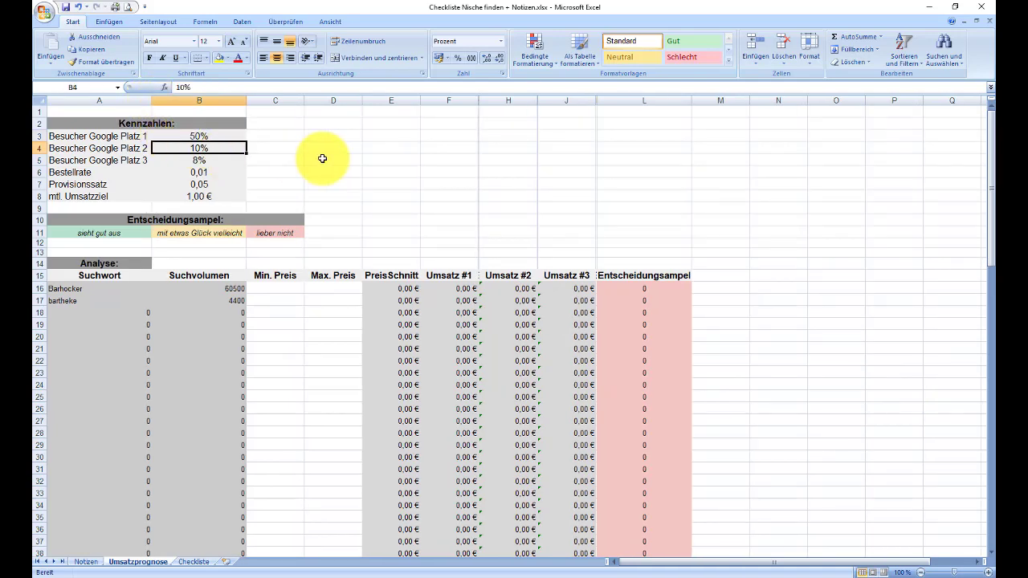
pyautogui.press('Down')
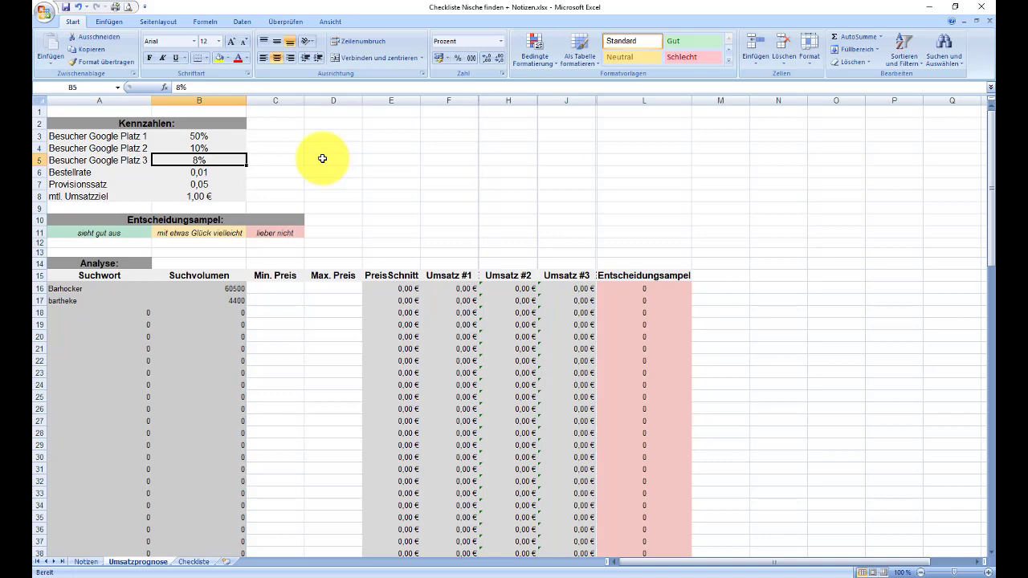
pyautogui.hotkey('alt', 'Tab')
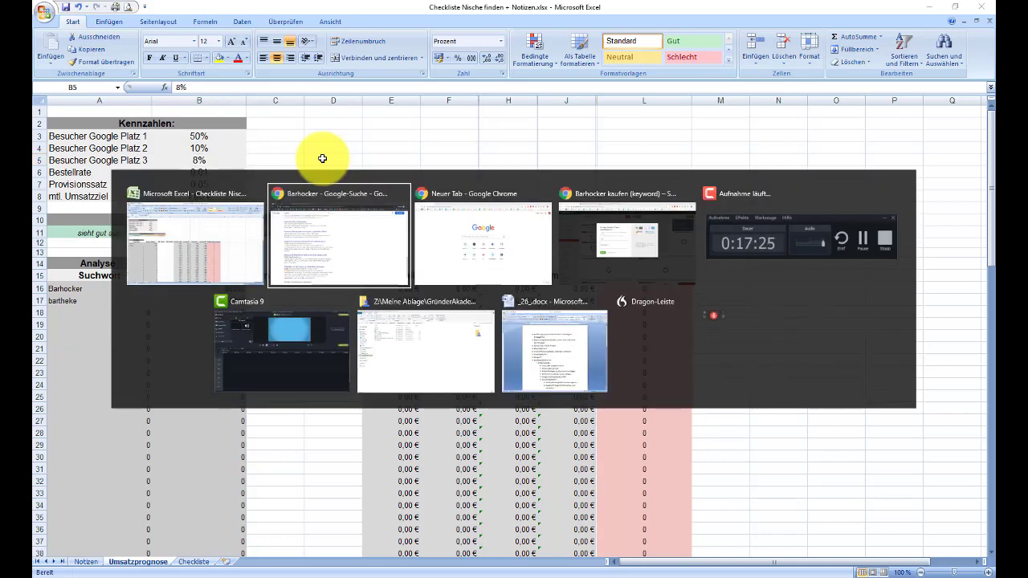
pyautogui.hotkey('alt', 'Tab')
pyautogui.hotkey('alt', 'Tab')
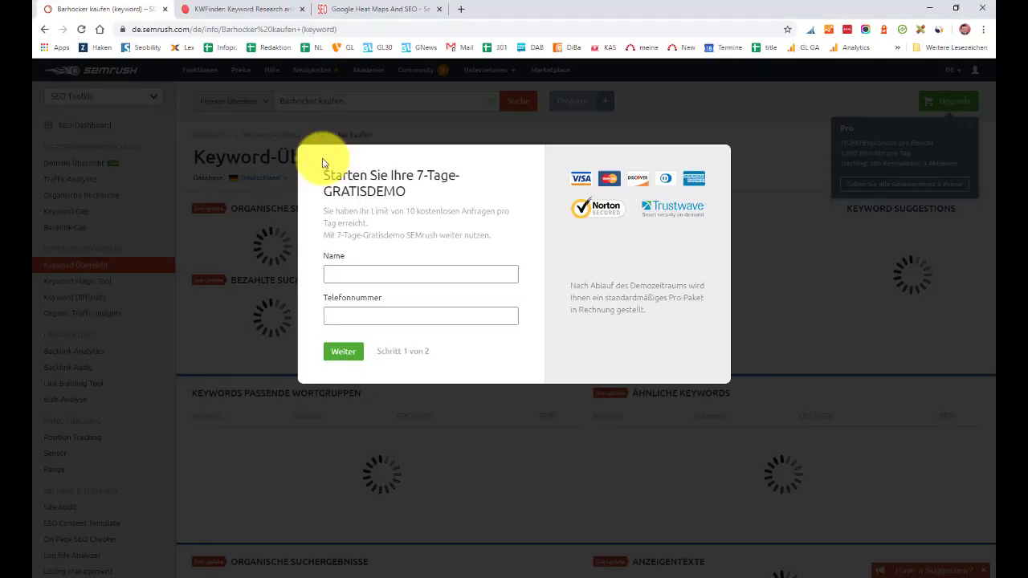
pyautogui.click(358, 9)
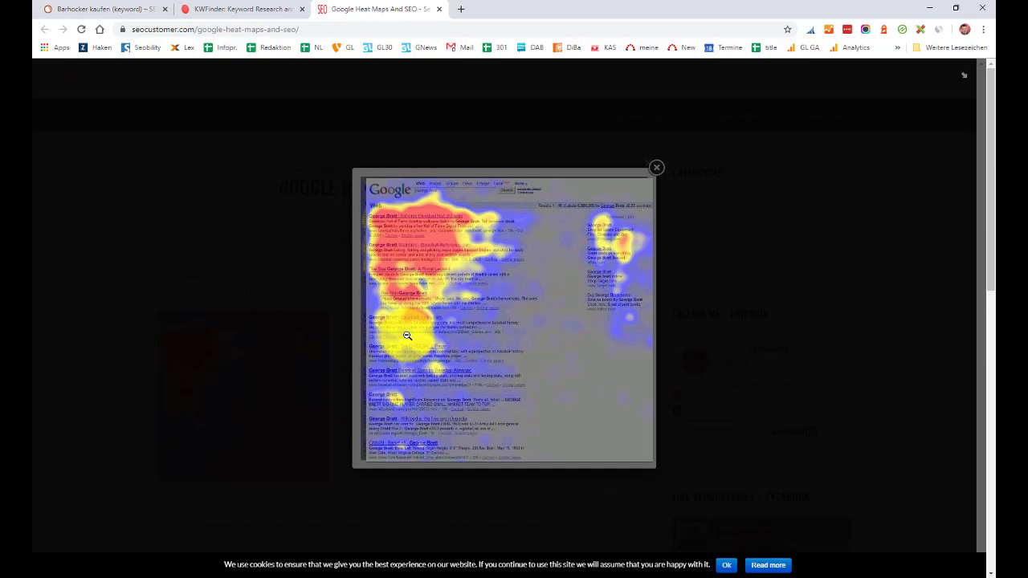
# Step: Switch to the Barhocker Google results and examine how the ads and organic results are positioned compared with the heat map
pyautogui.hotkey('alt', 'Tab')
pyautogui.hotkey('alt', 'Tab')
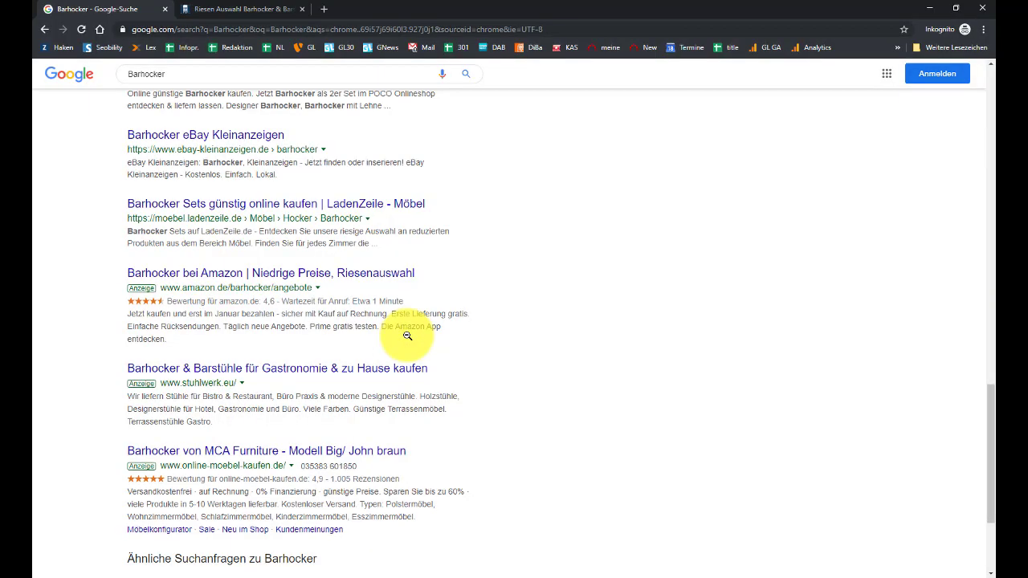
pyautogui.scroll(1, 407, 339)
pyautogui.scroll(15, 407, 340)
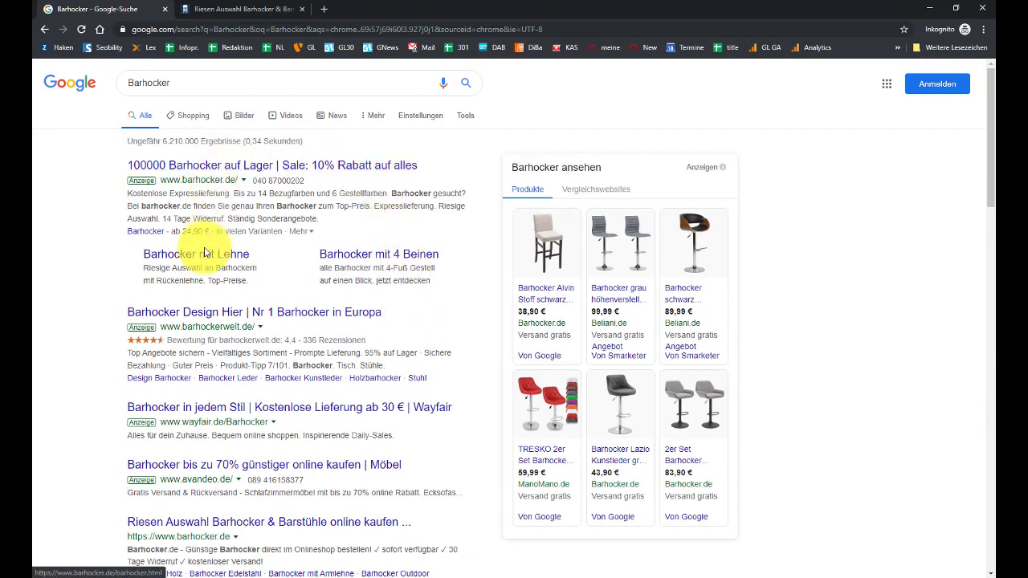
pyautogui.scroll(-1, 200, 266)
pyautogui.scroll(-3, 200, 266)
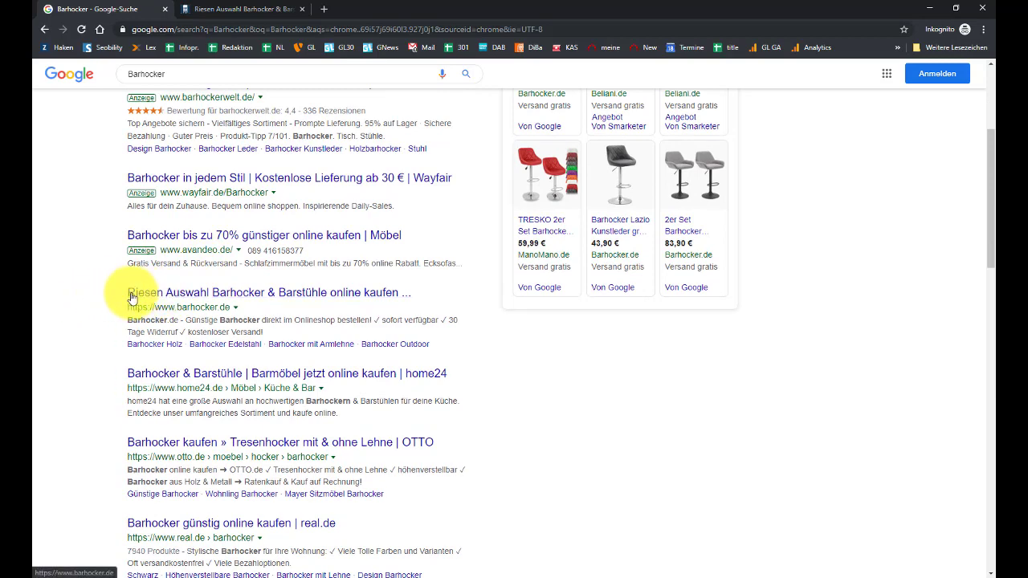
pyautogui.scroll(3, 131, 295)
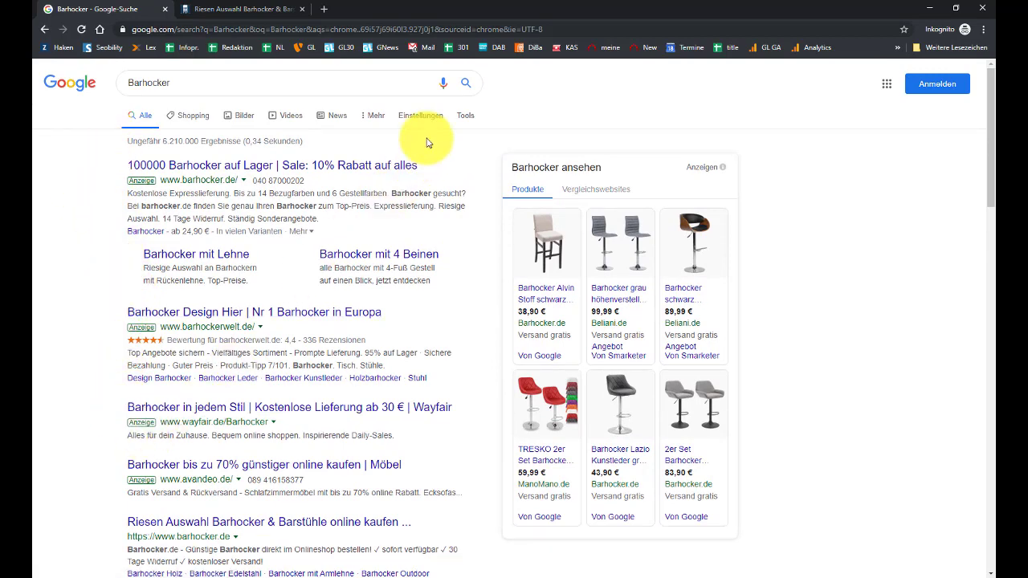
pyautogui.scroll(-2, 428, 142)
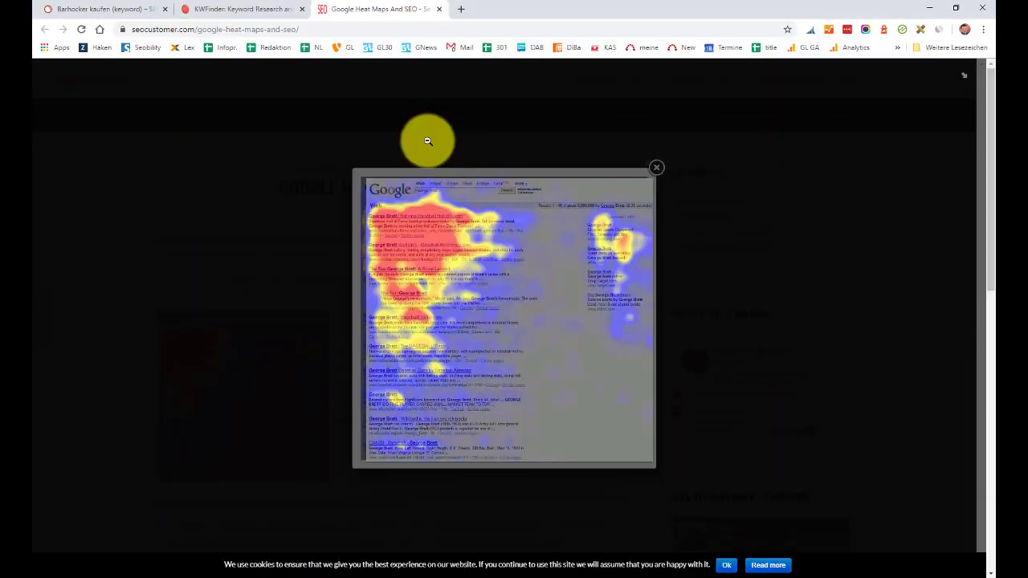
# Step: Switch to Excel and set the visitor shares for Besucher Google Platz 1, 2 and 3 to 20%, 5% and 2%
pyautogui.hotkey('alt', 'Tab')
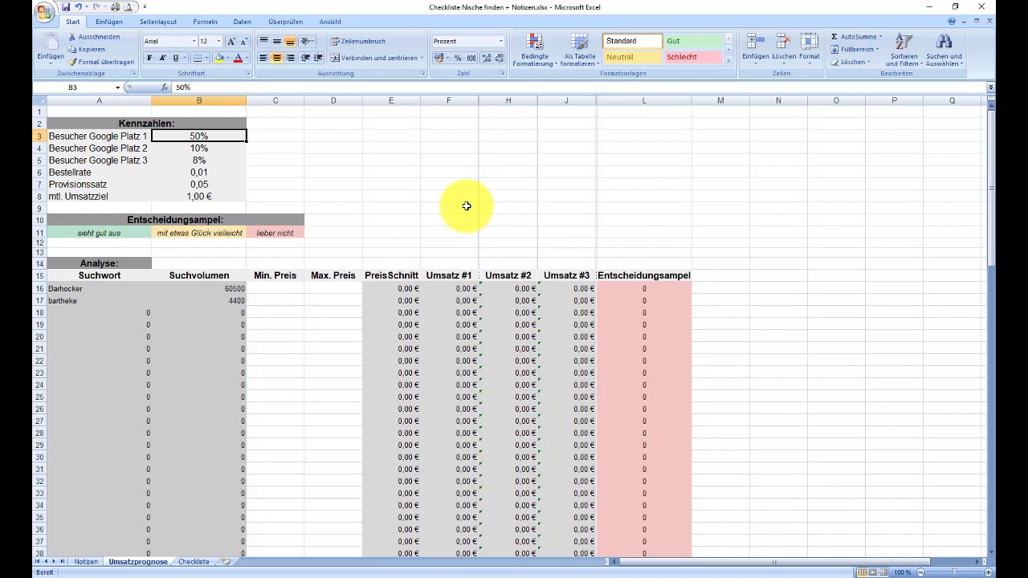
pyautogui.write('20')
pyautogui.press('Return')
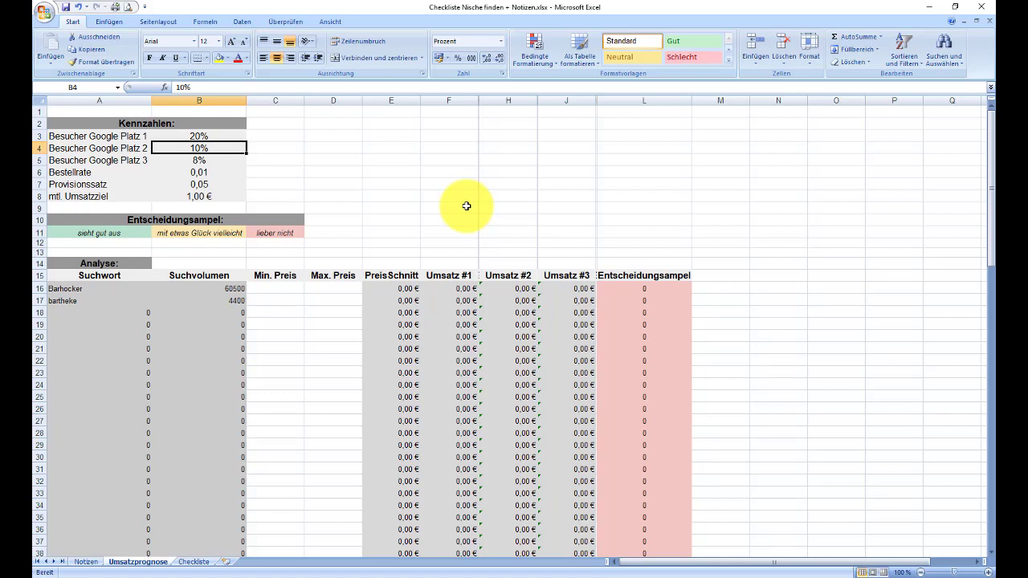
pyautogui.write('5')
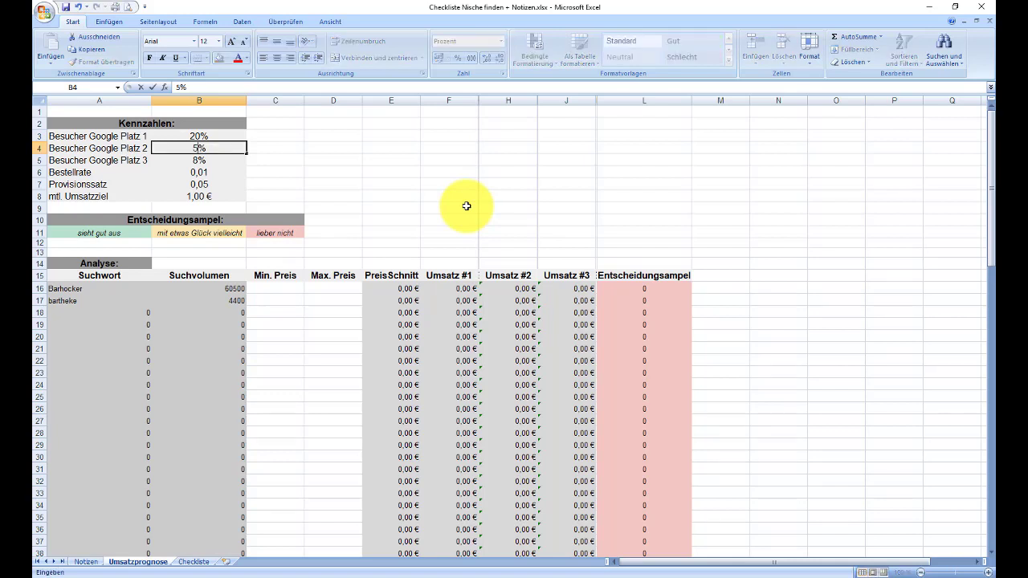
pyautogui.press('Return')
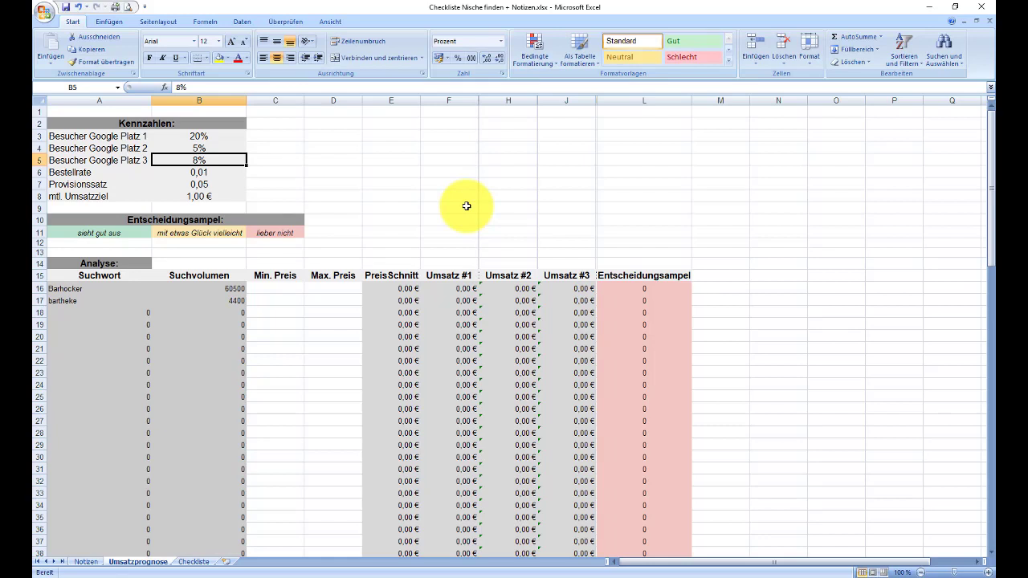
pyautogui.write('2')
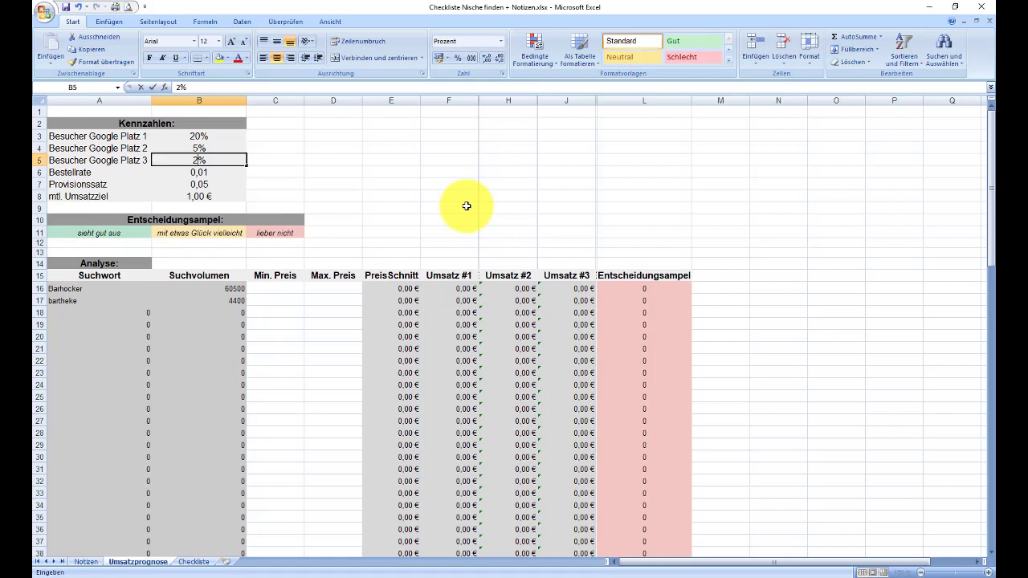
pyautogui.press('Return')
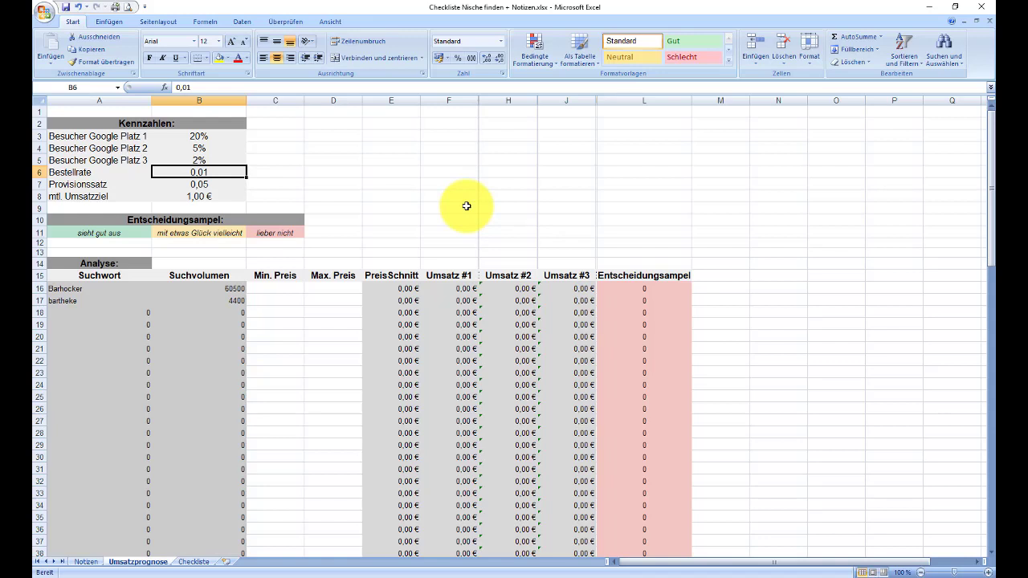
# Step: Review the Bestellrate and Provisionssatz values, and set the mtl. Umsatzziel in B8 to 500 €
pyautogui.click(83, 176)
pyautogui.click(191, 175)
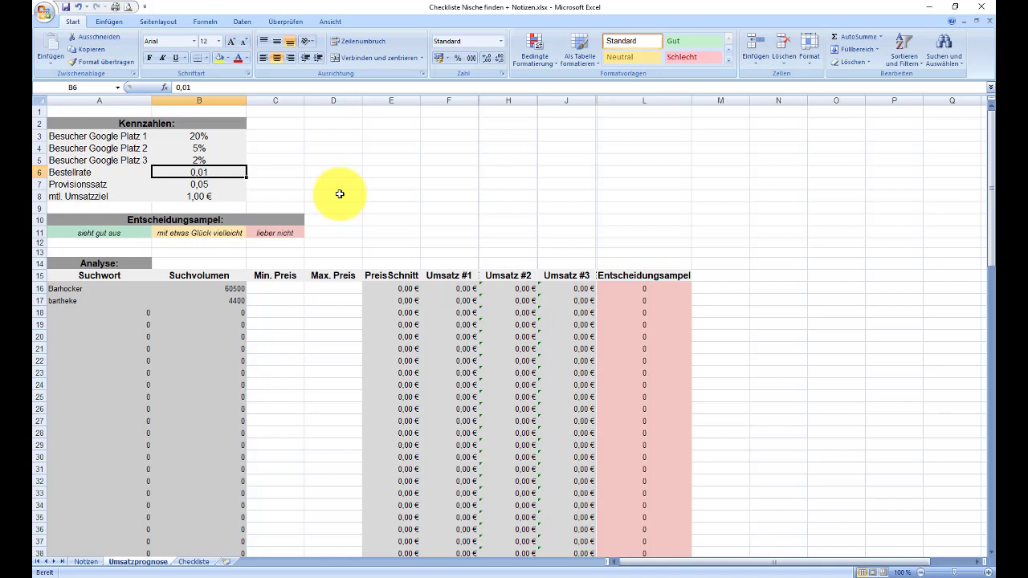
pyautogui.press('Down')
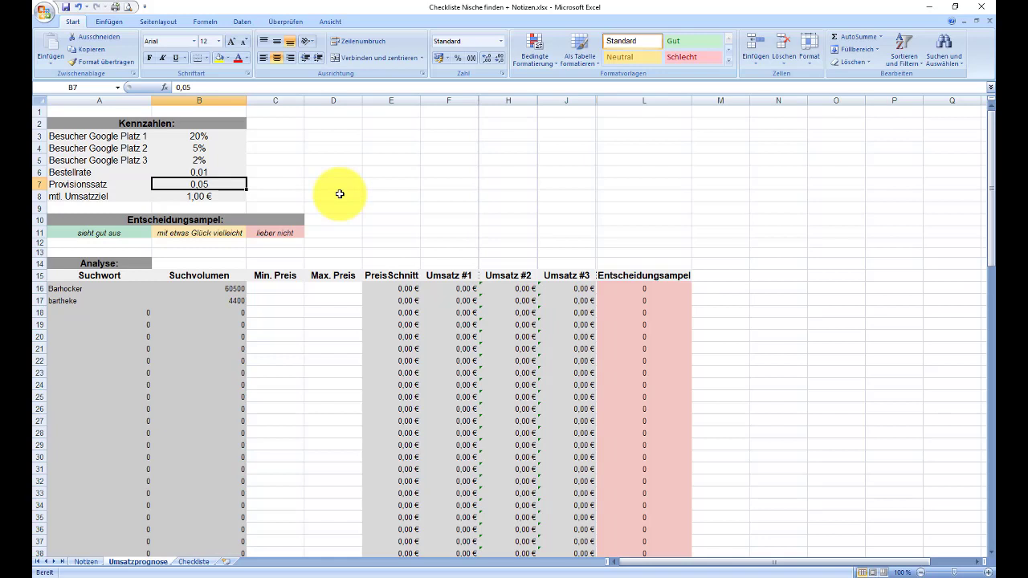
pyautogui.press('Down')
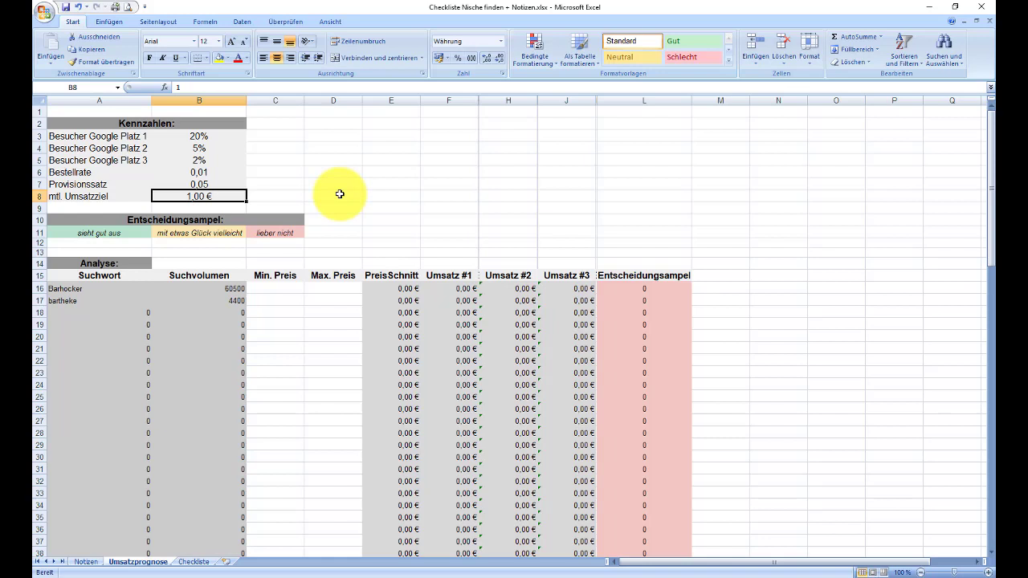
pyautogui.write('500')
pyautogui.press('Return')
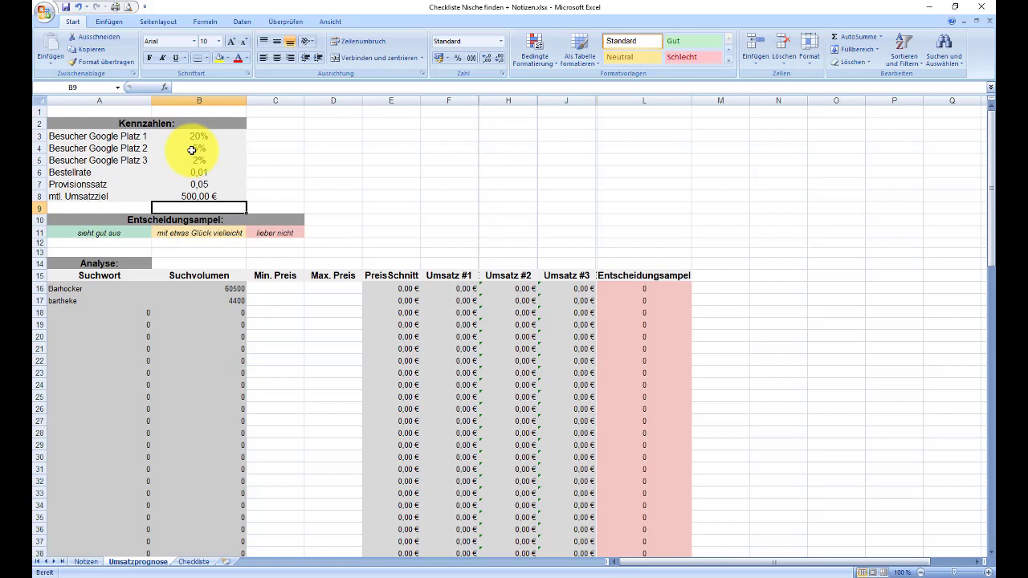
# Step: Review the linked Suchwort and Suchvolumen cells for Barhocker and bartheke and the Min. Preis cell in the Analyse table
pyautogui.click(89, 286)
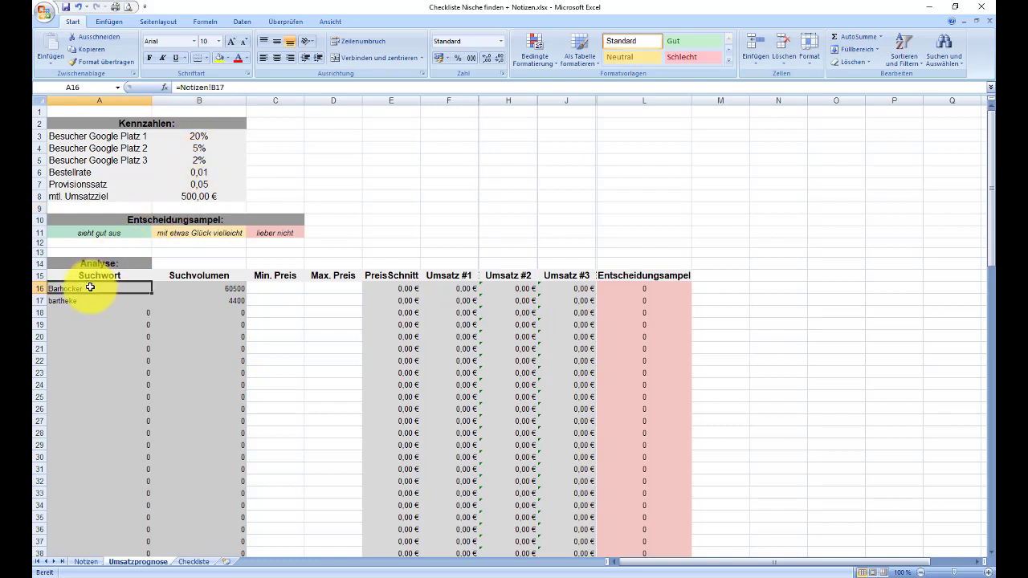
pyautogui.click(201, 286)
pyautogui.click(201, 300)
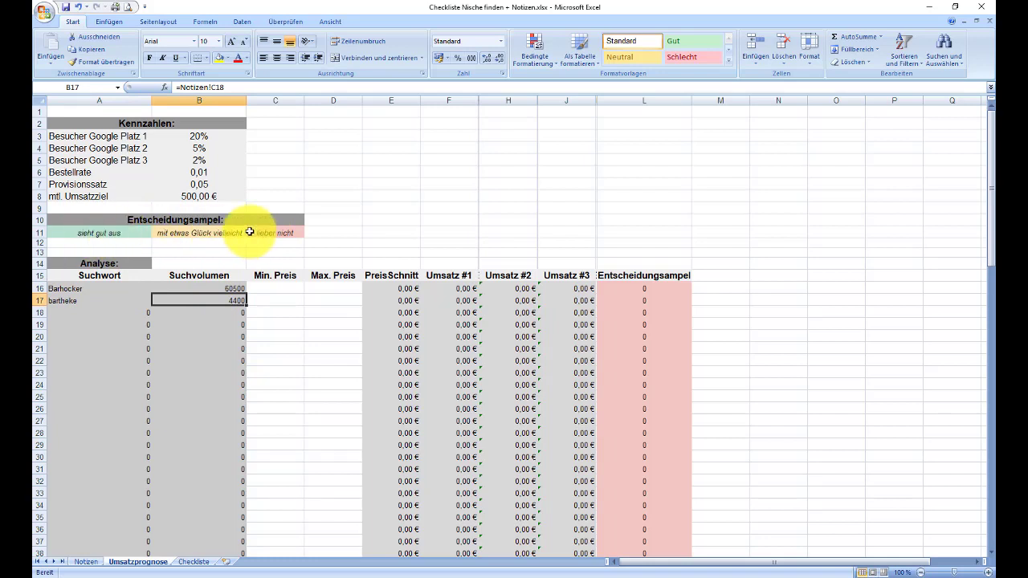
pyautogui.click(293, 288)
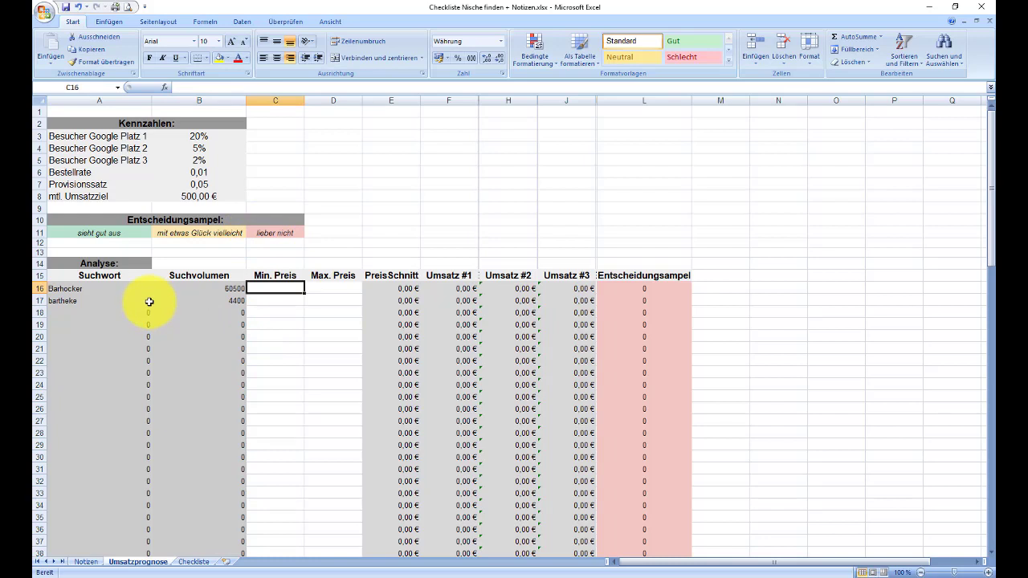
# Step: Copy the Barhocker keyword from A16, switch to Chrome, and open the Amazon.de entry in the Google results
pyautogui.click(84, 300)
pyautogui.click(96, 289)
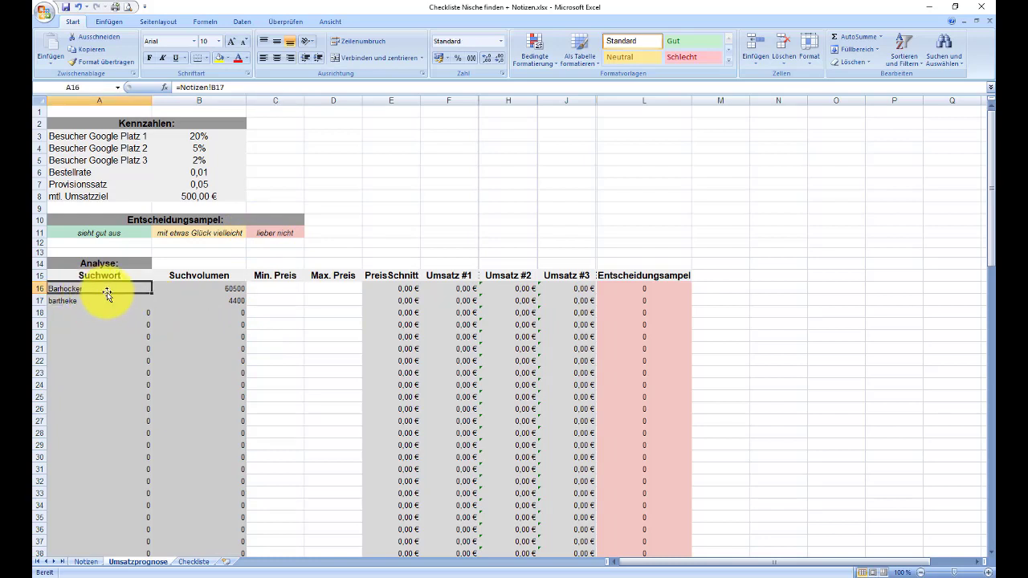
pyautogui.hotkey('ctrl', 'c')
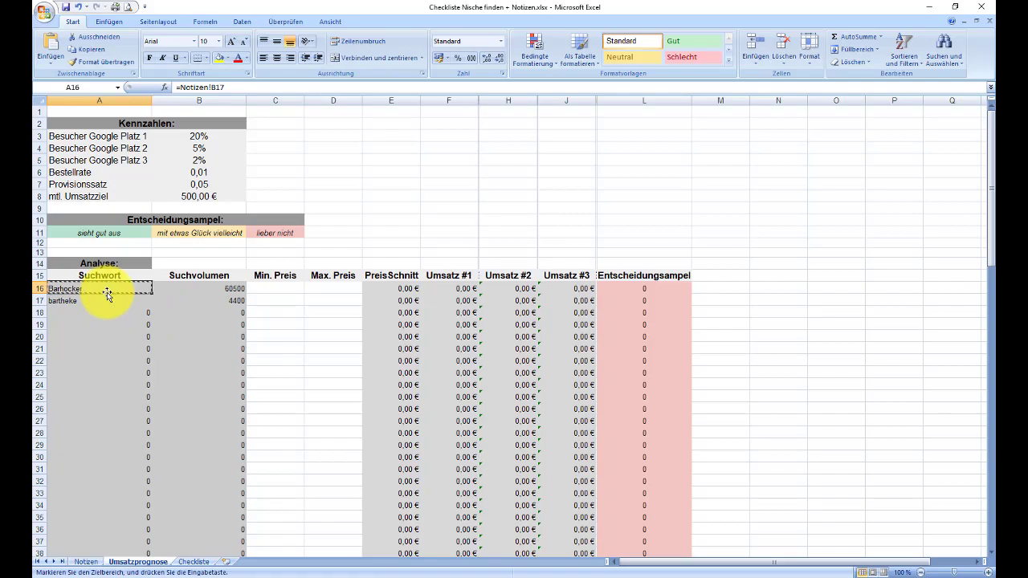
pyautogui.hotkey('alt', 'Tab')
pyautogui.hotkey('alt', 'Tab')
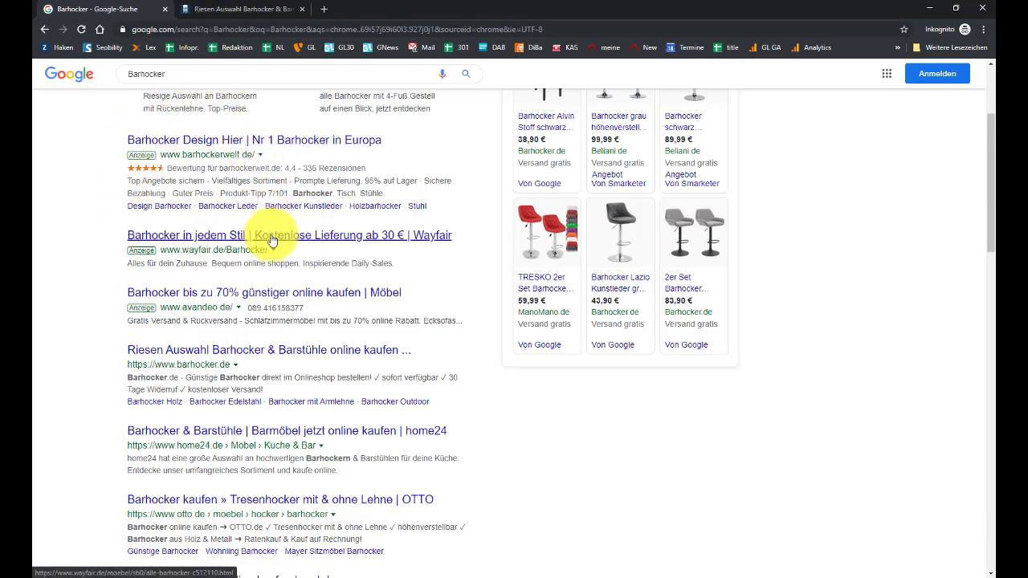
pyautogui.scroll(-3, 271, 239)
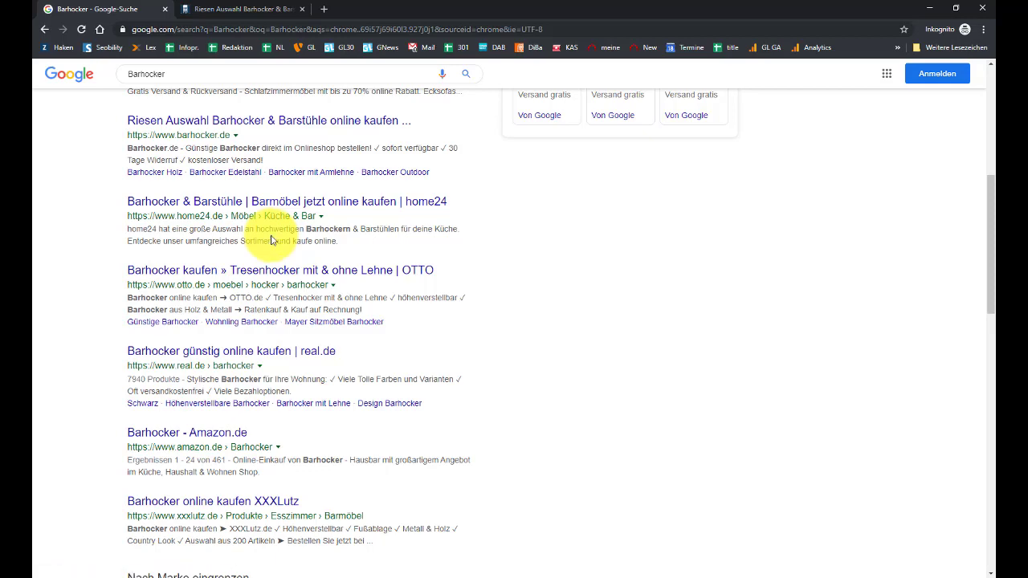
pyautogui.scroll(-1, 271, 239)
pyautogui.click(201, 374)
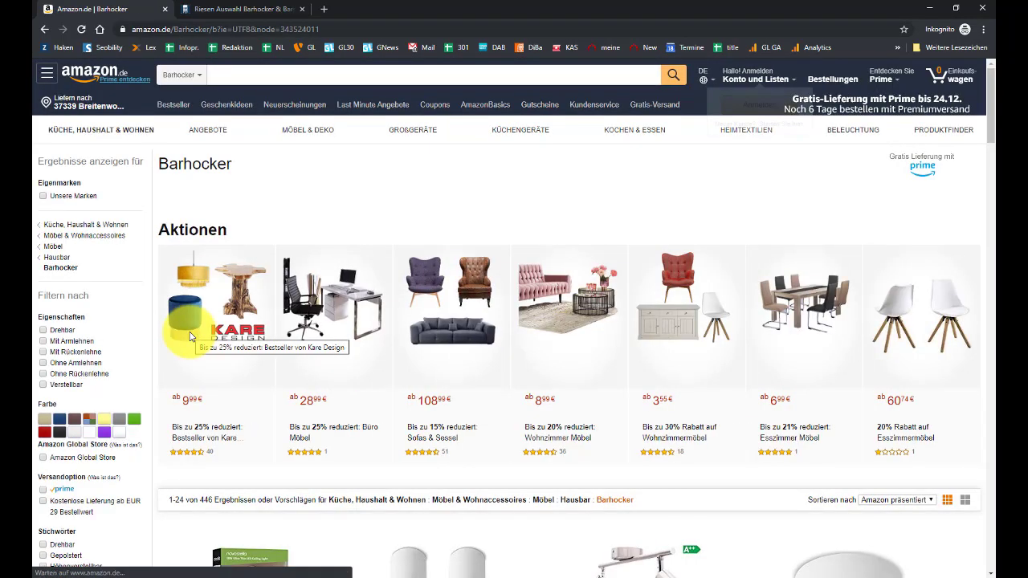
# Step: Look through the Amazon Barhocker category listing and search within the category for Barhocker
pyautogui.scroll(-4, 190, 336)
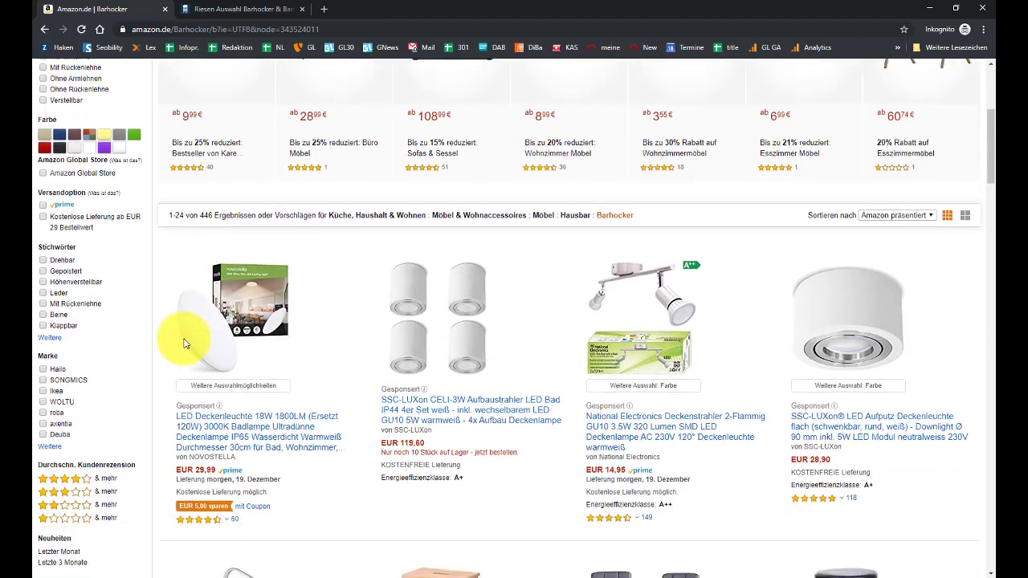
pyautogui.scroll(-4, 183, 343)
pyautogui.moveTo(209, 230)
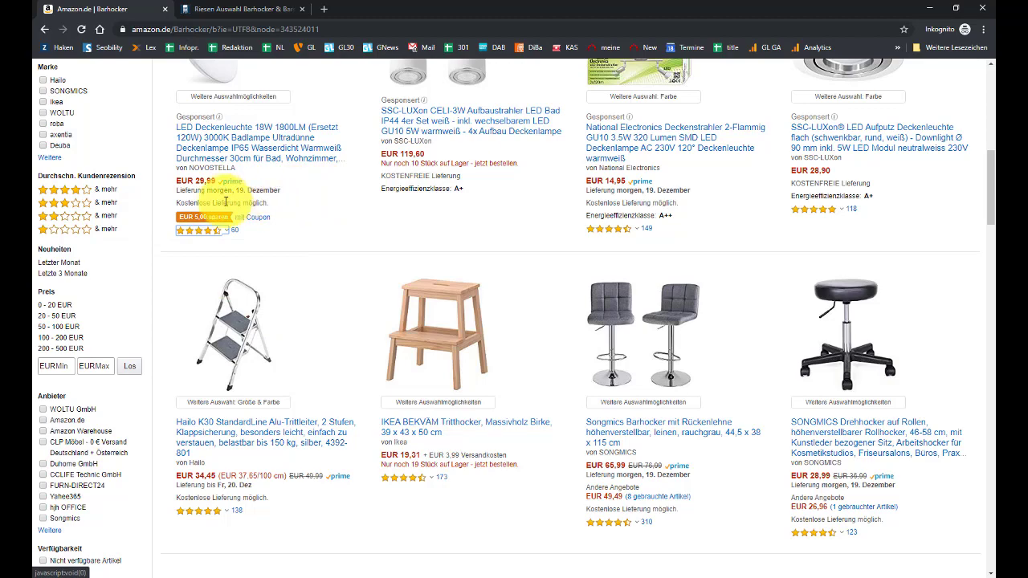
pyautogui.scroll(2, 578, 196)
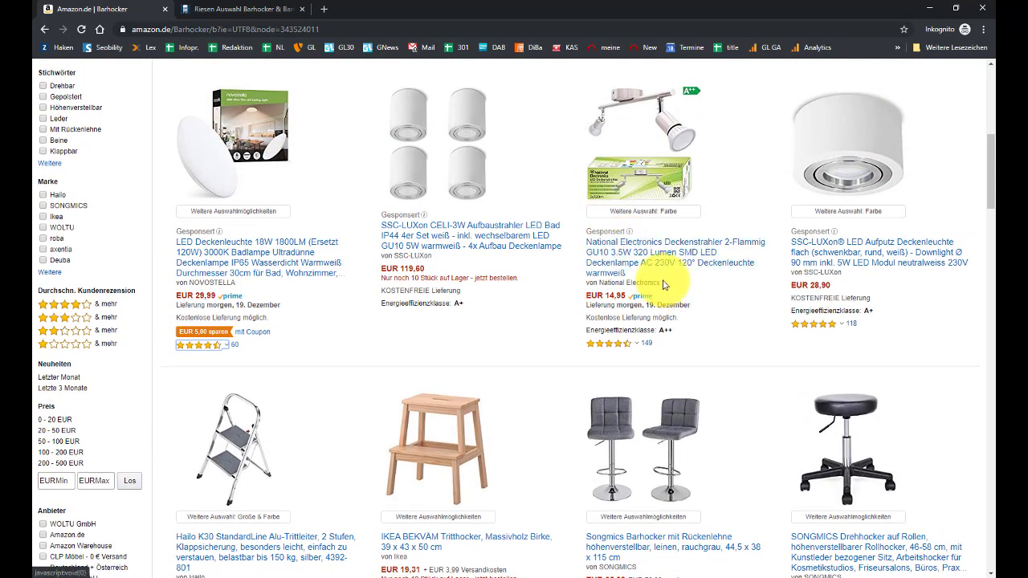
pyautogui.scroll(6, 409, 202)
pyautogui.click(248, 74)
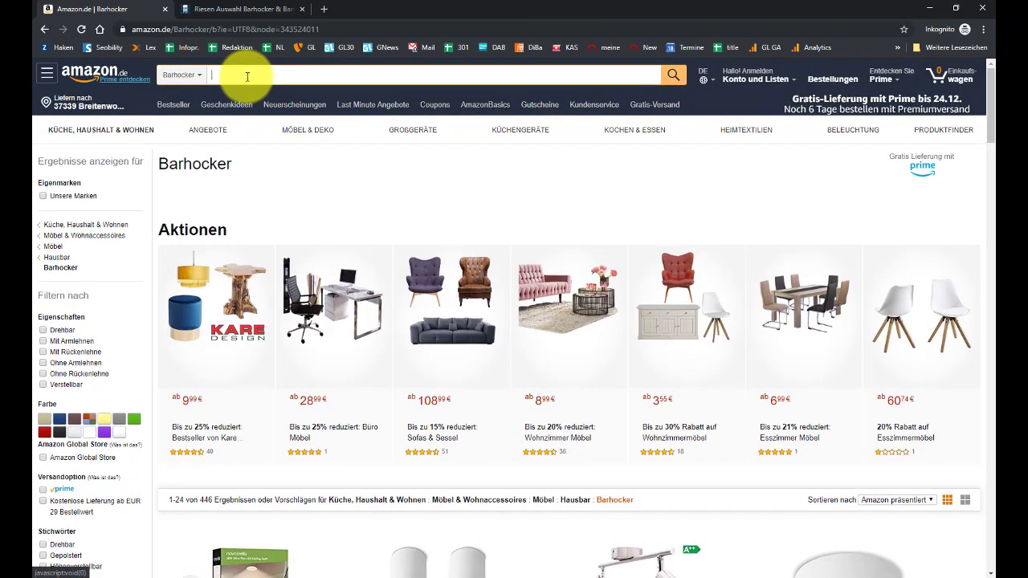
pyautogui.write('Barhocker')
pyautogui.press('Return')
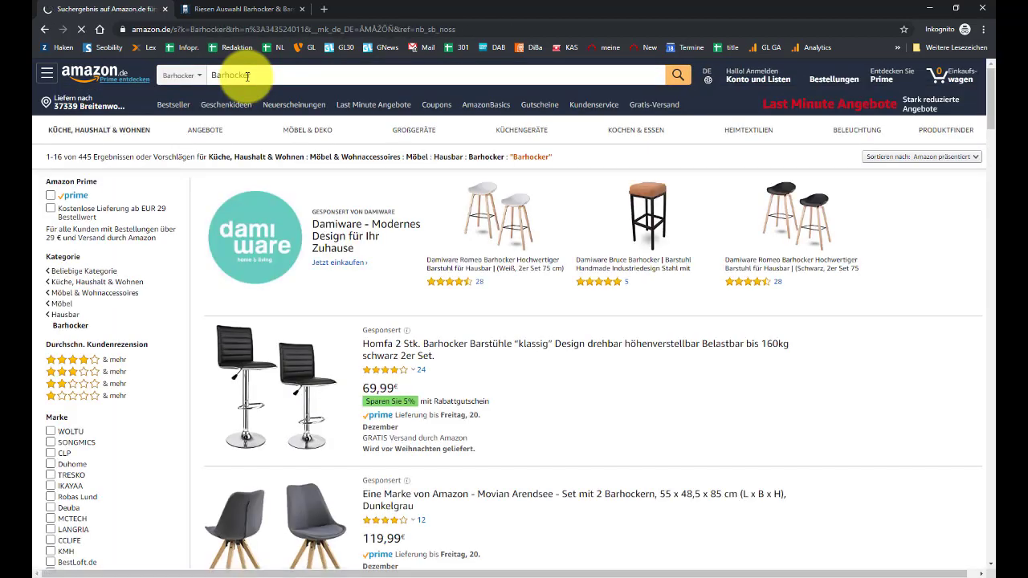
# Step: Examine the prices of the bar stools in the Amazon search results for the lowest and highest price level
pyautogui.scroll(-2, 378, 240)
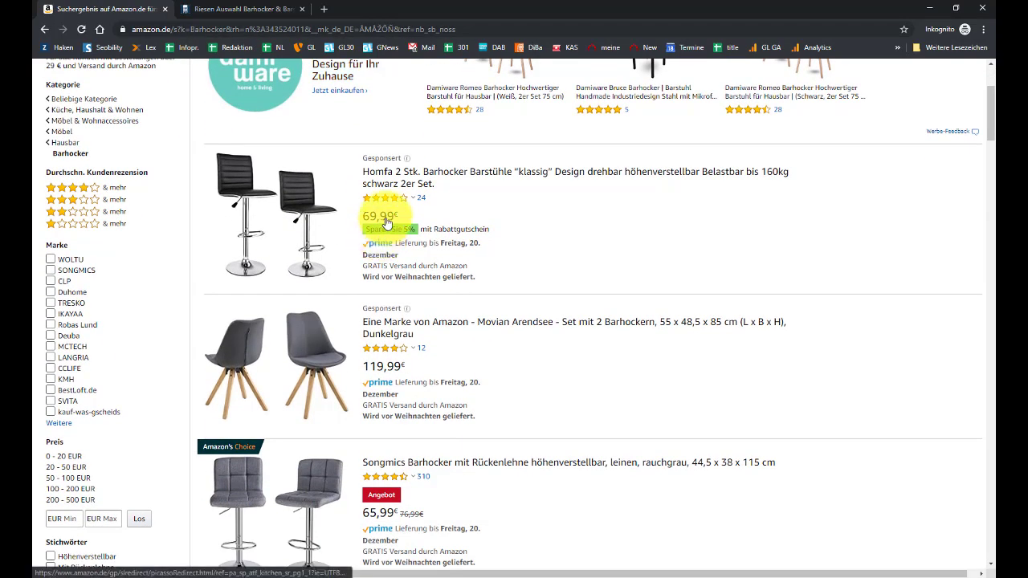
pyautogui.moveTo(390, 351)
pyautogui.scroll(-2, 390, 359)
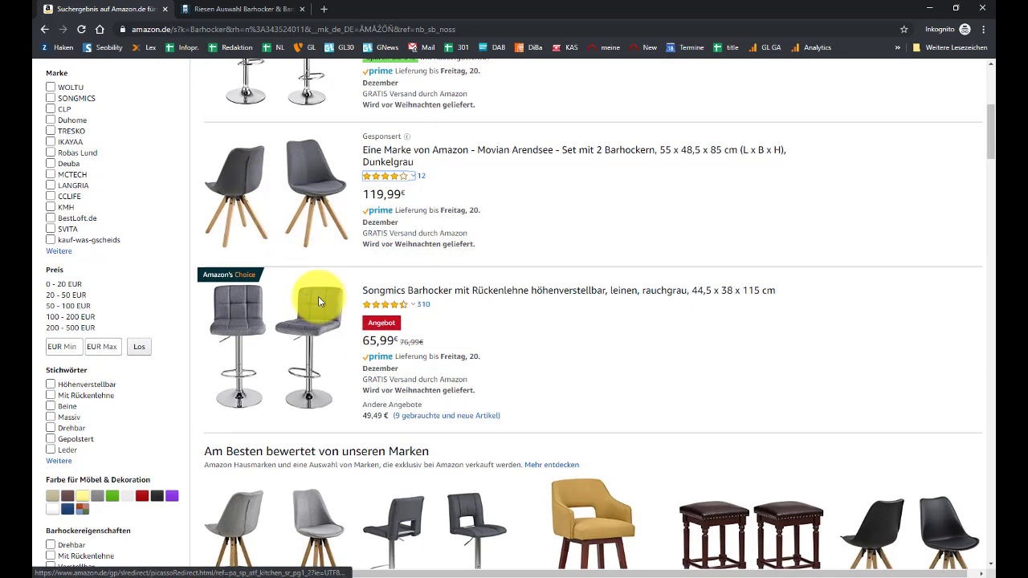
pyautogui.scroll(-3, 374, 349)
pyautogui.scroll(-1, 374, 351)
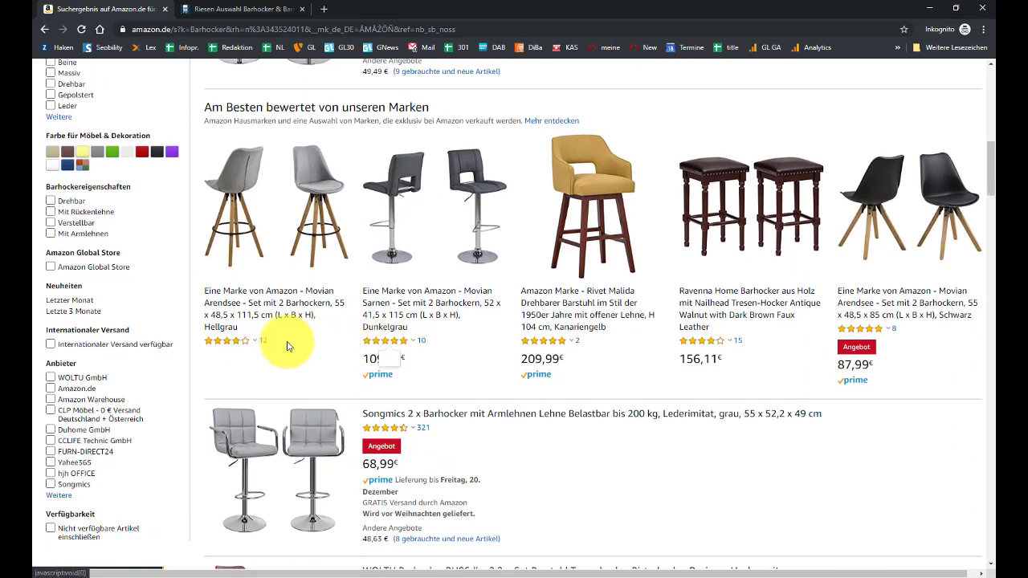
pyautogui.moveTo(277, 343)
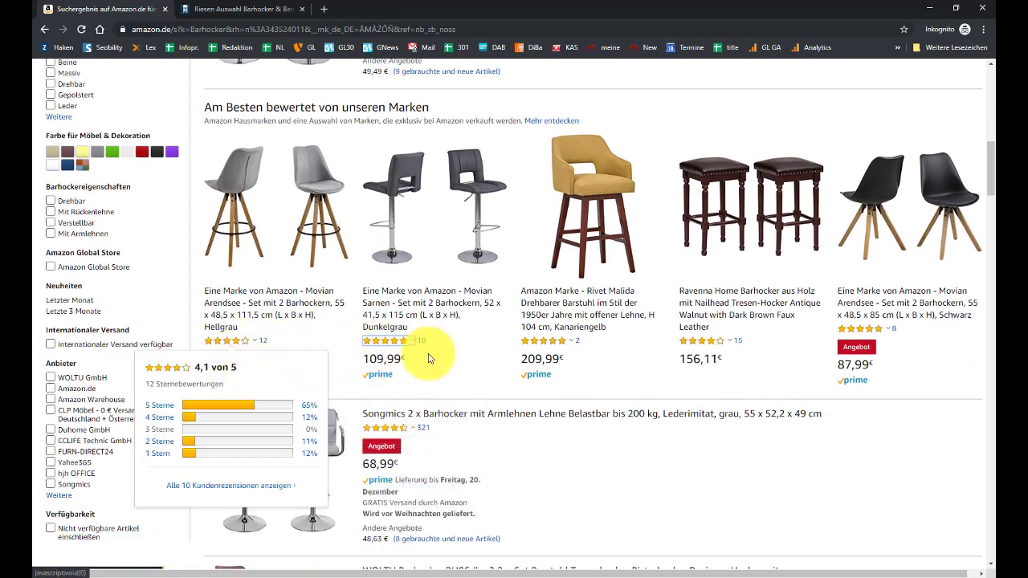
pyautogui.moveTo(543, 345)
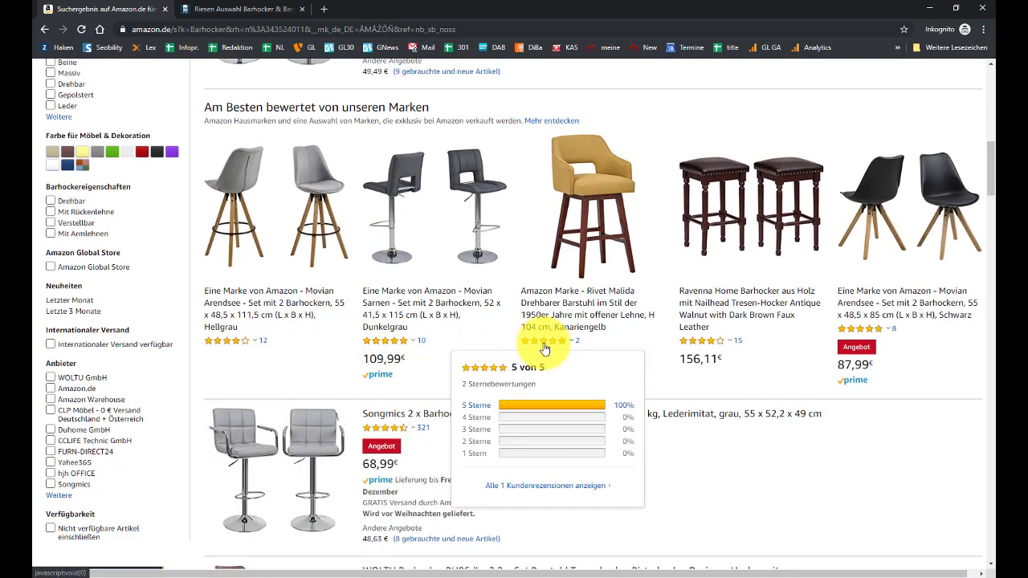
pyautogui.scroll(-5, 543, 347)
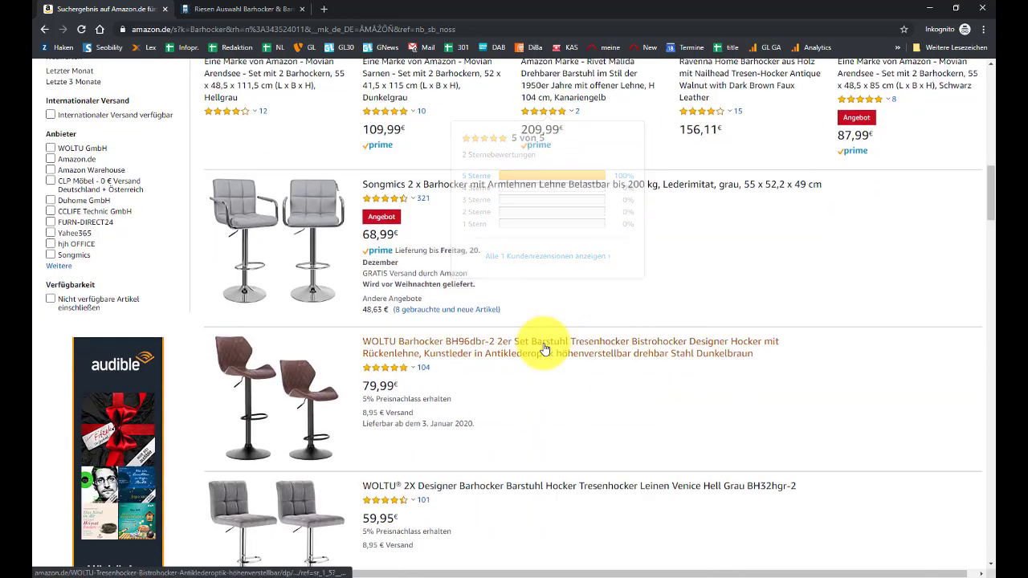
pyautogui.scroll(-2, 544, 350)
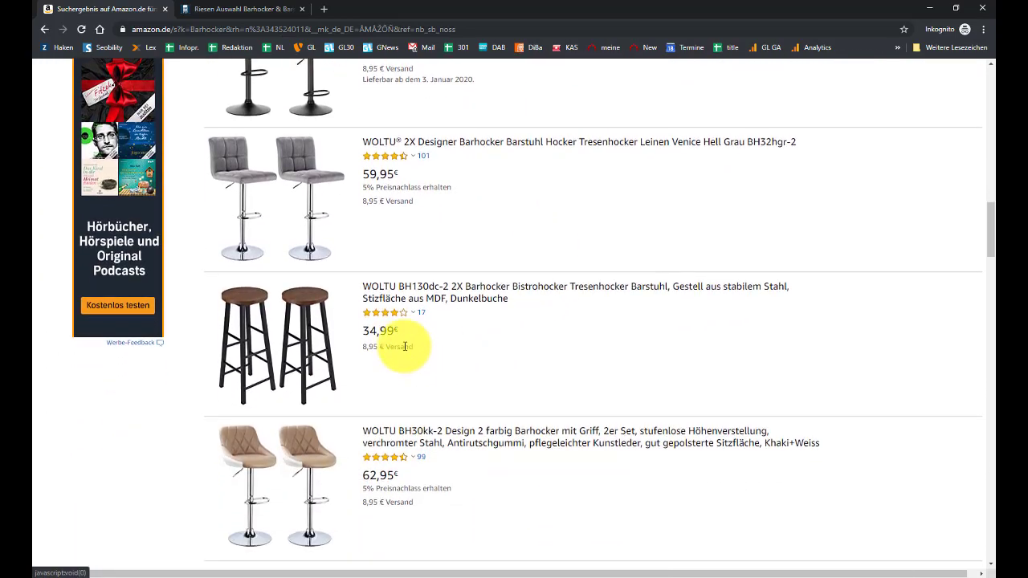
# Step: Switch to Excel and set the Barhocker row's Min. Preis to 35,00 € and Max. Preis to 210 €
pyautogui.hotkey('alt', 'Tab')
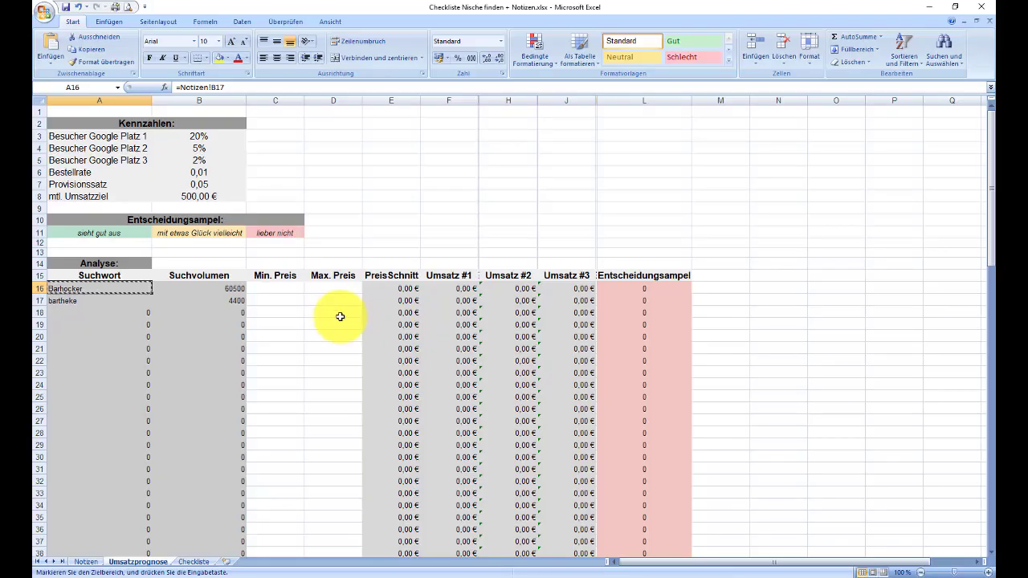
pyautogui.click(278, 290)
pyautogui.write('3')
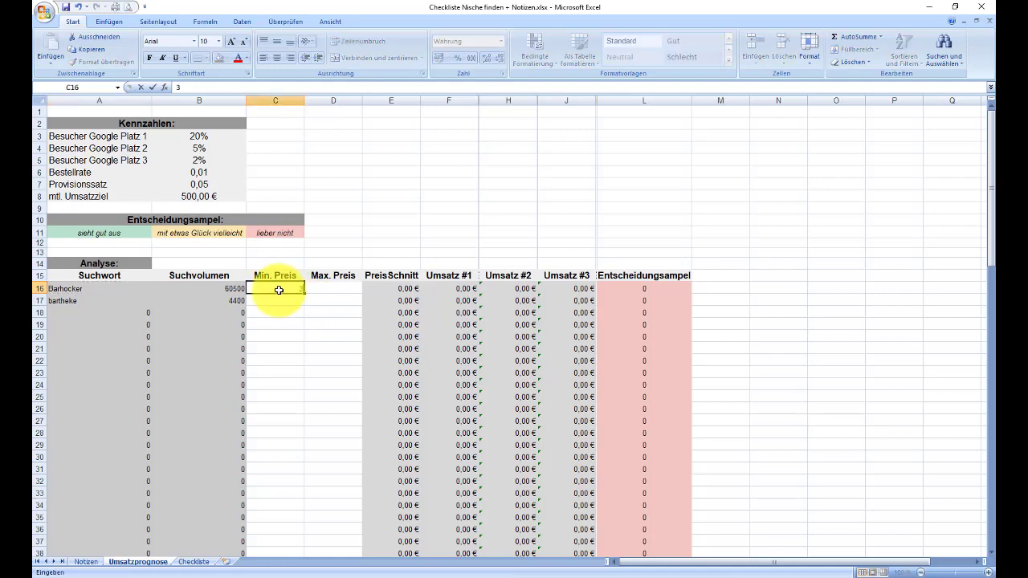
pyautogui.write('5,00 €')
pyautogui.press('Tab')
pyautogui.write('210')
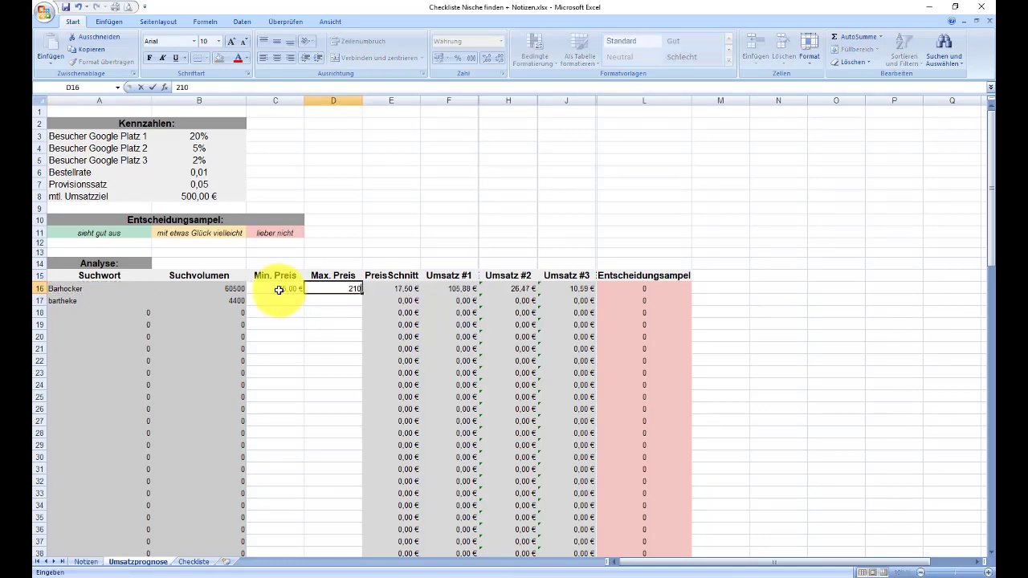
pyautogui.press('Return')
# Step: Switch to Chrome, look through more bar stool prices, and sort the Amazon results by descending price
pyautogui.hotkey('alt', 'Tab')
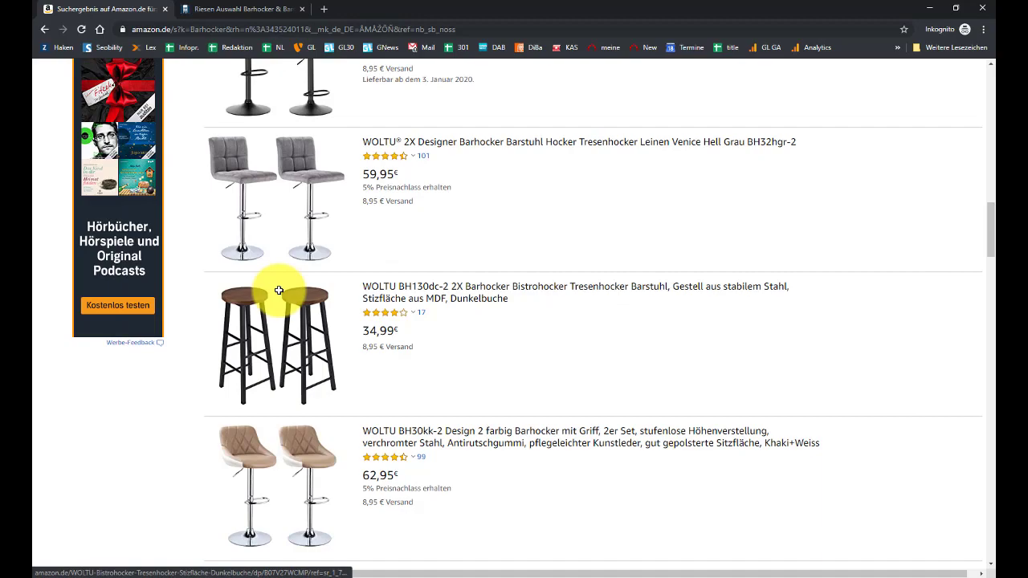
pyautogui.scroll(-5, 279, 290)
pyautogui.scroll(-3, 281, 291)
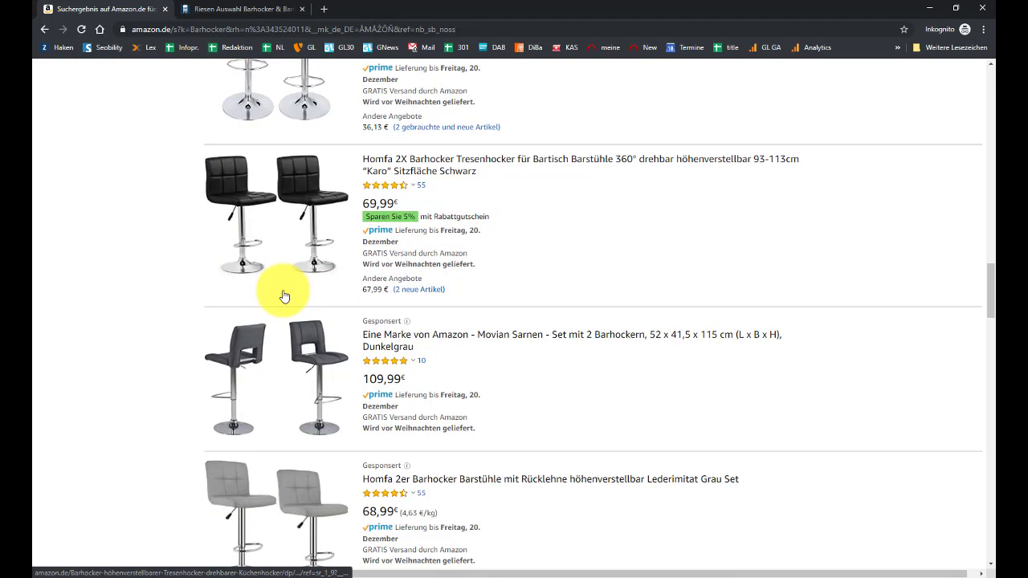
pyautogui.scroll(15, 281, 294)
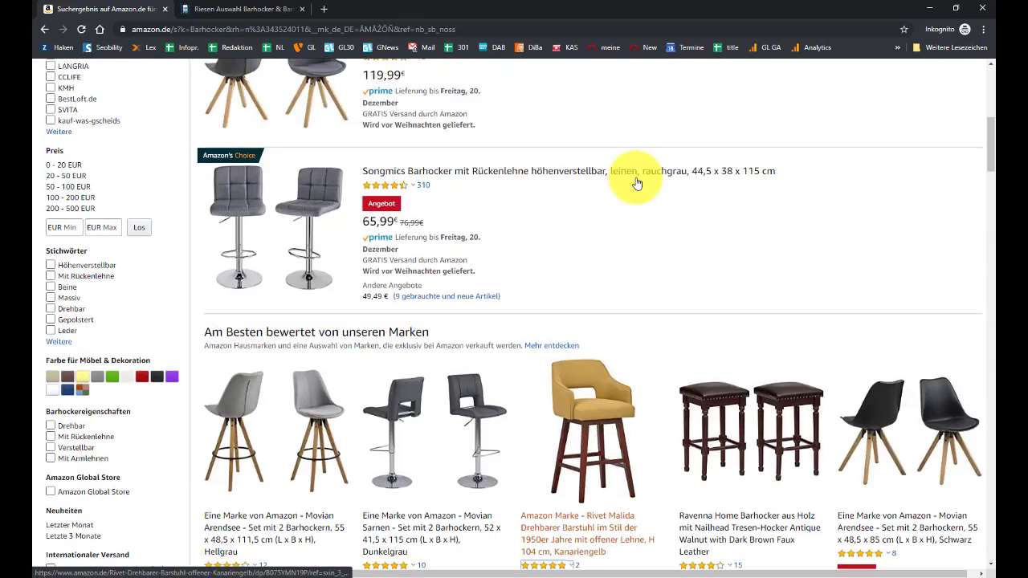
pyautogui.scroll(10, 636, 184)
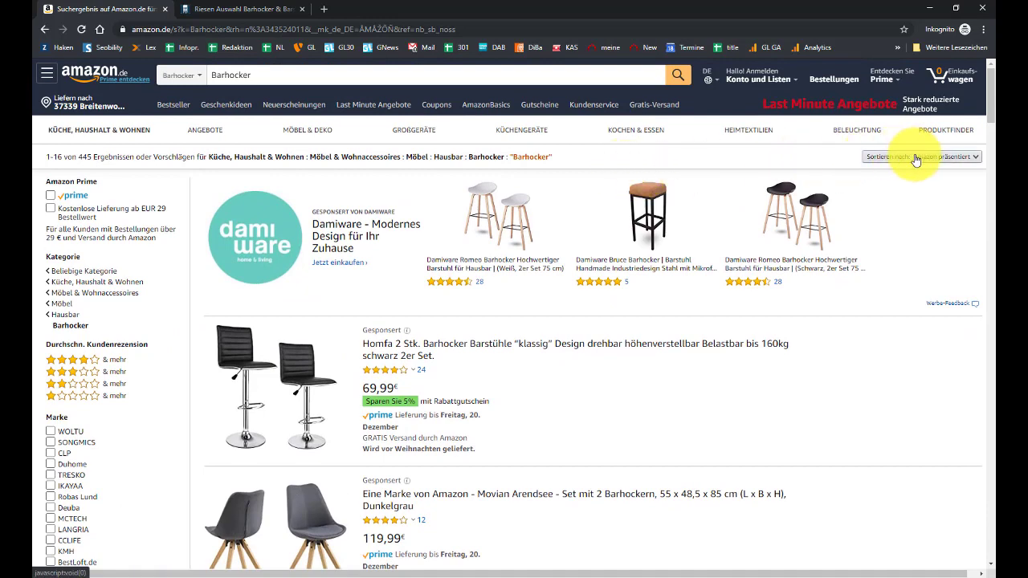
pyautogui.click(915, 160)
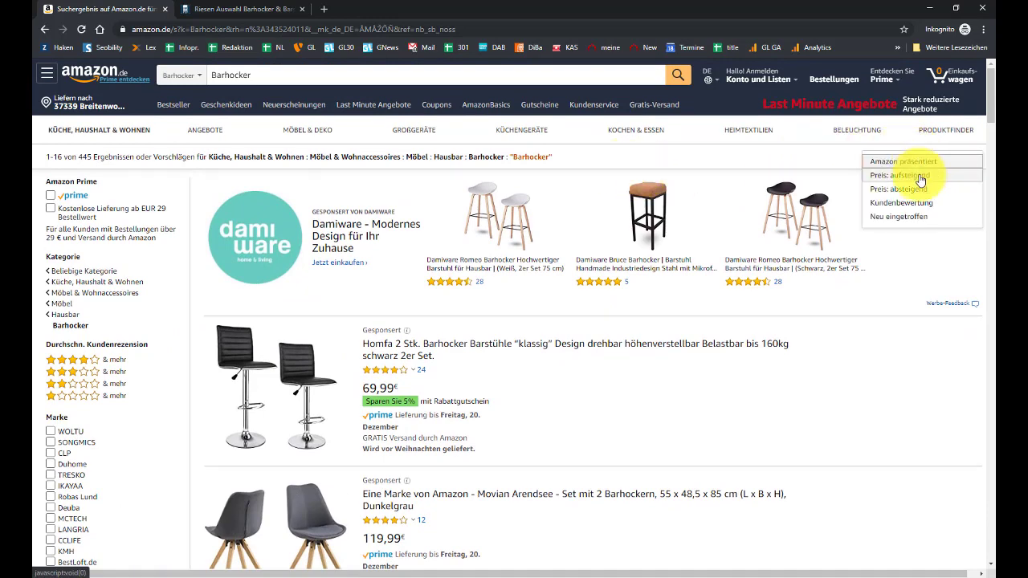
pyautogui.click(916, 189)
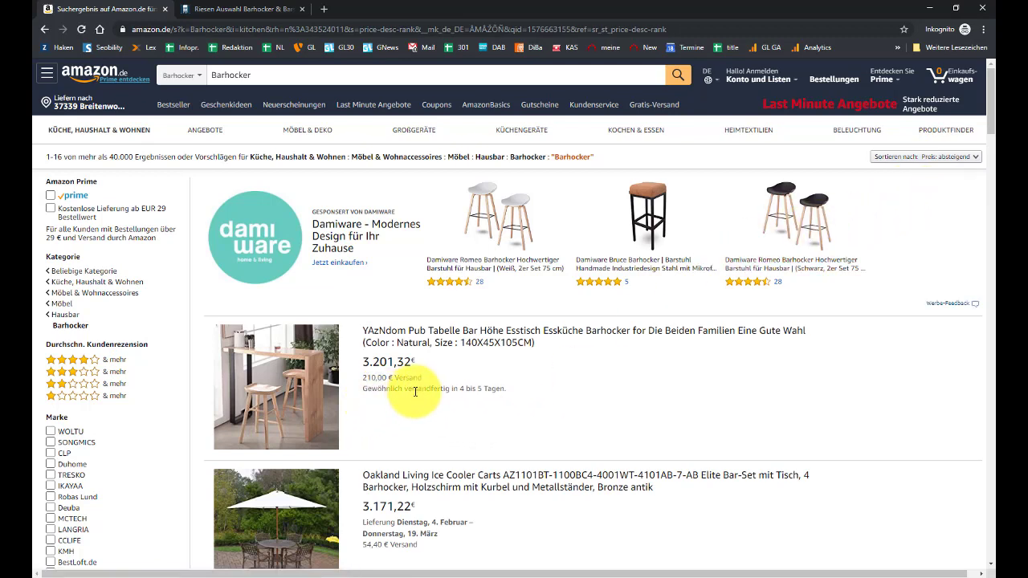
# Step: Look through the highest-priced bar stools, switch to Excel and set the Barhocker row's Max. Preis to 1.900,00 €
pyautogui.scroll(-2, 414, 392)
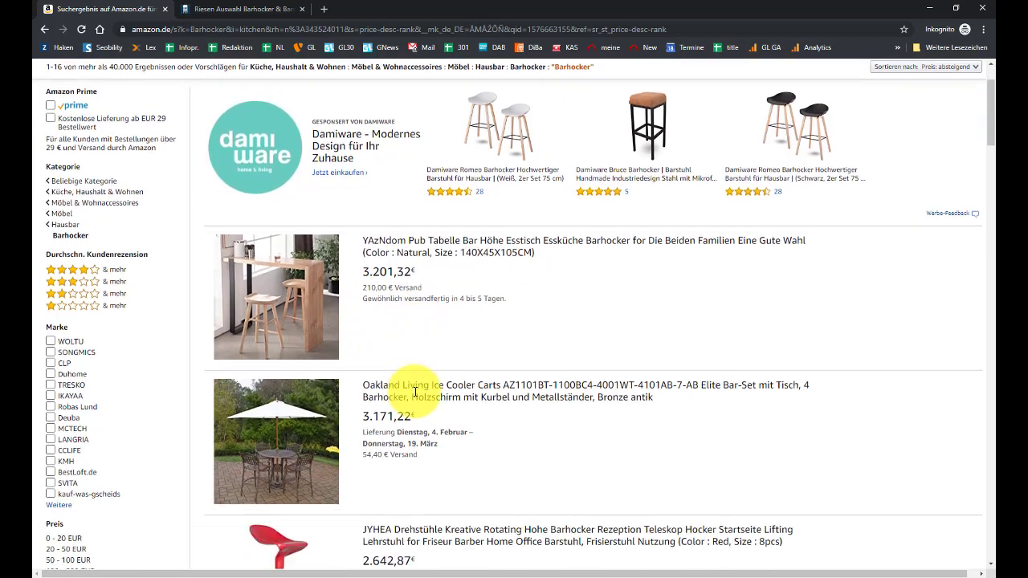
pyautogui.scroll(-4, 316, 426)
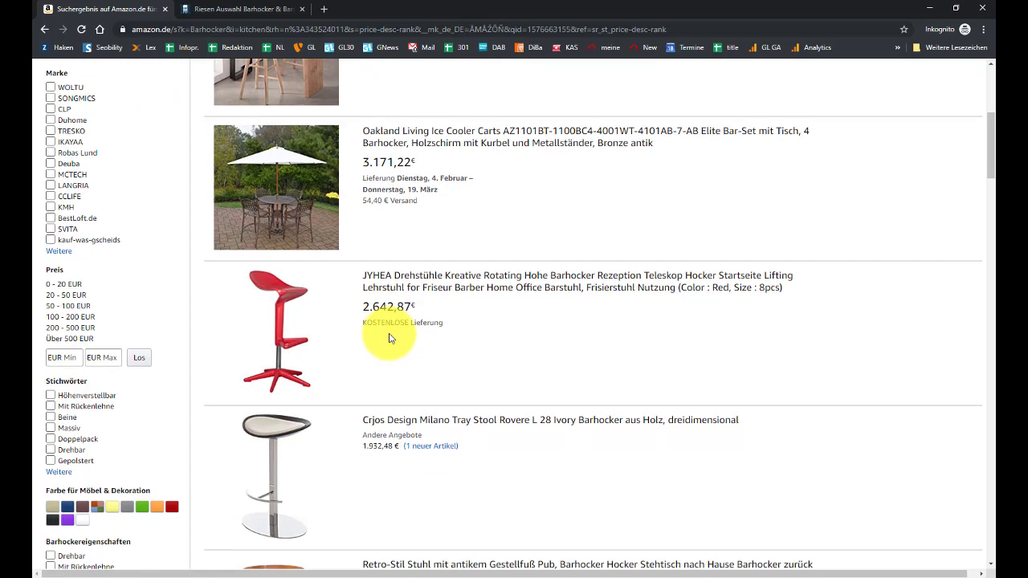
pyautogui.scroll(-3, 388, 338)
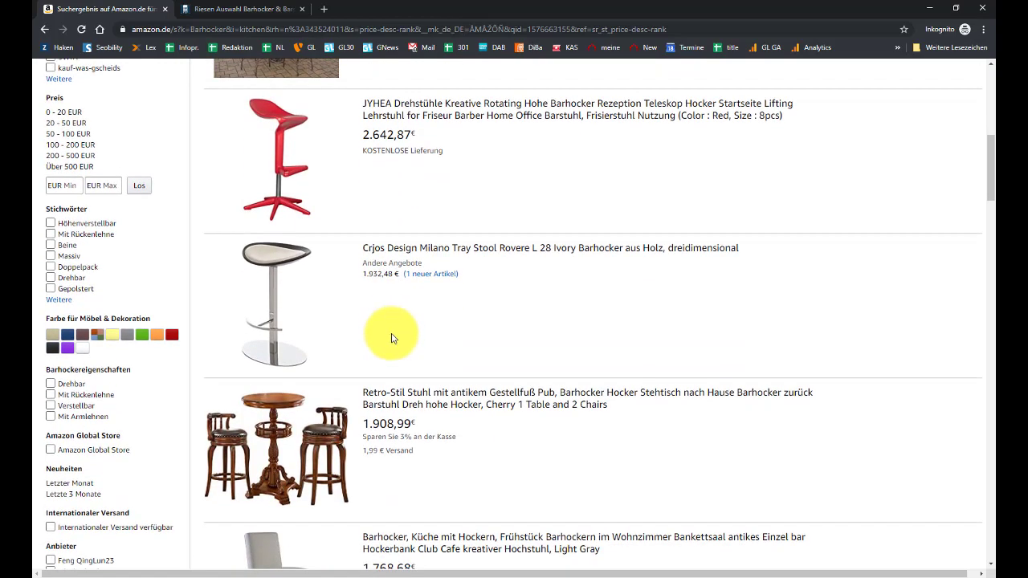
pyautogui.scroll(-5, 306, 430)
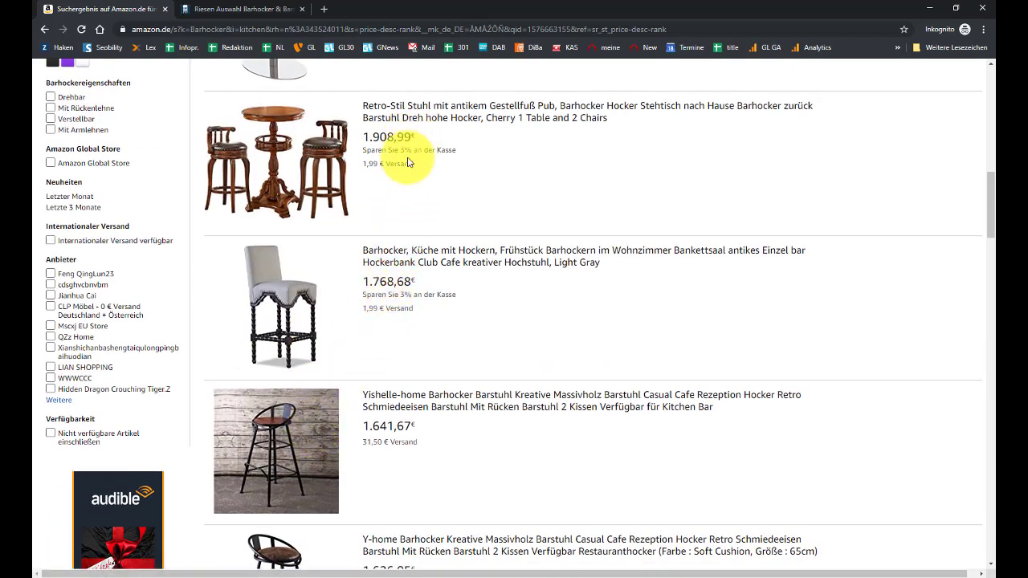
pyautogui.hotkey('alt', 'Tab')
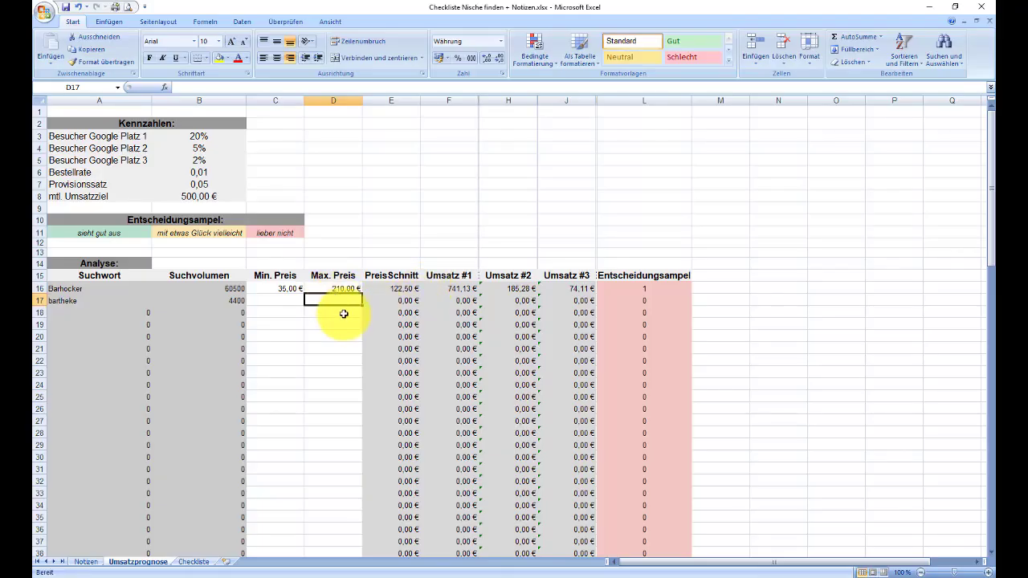
pyautogui.click(340, 289)
pyautogui.write('1900')
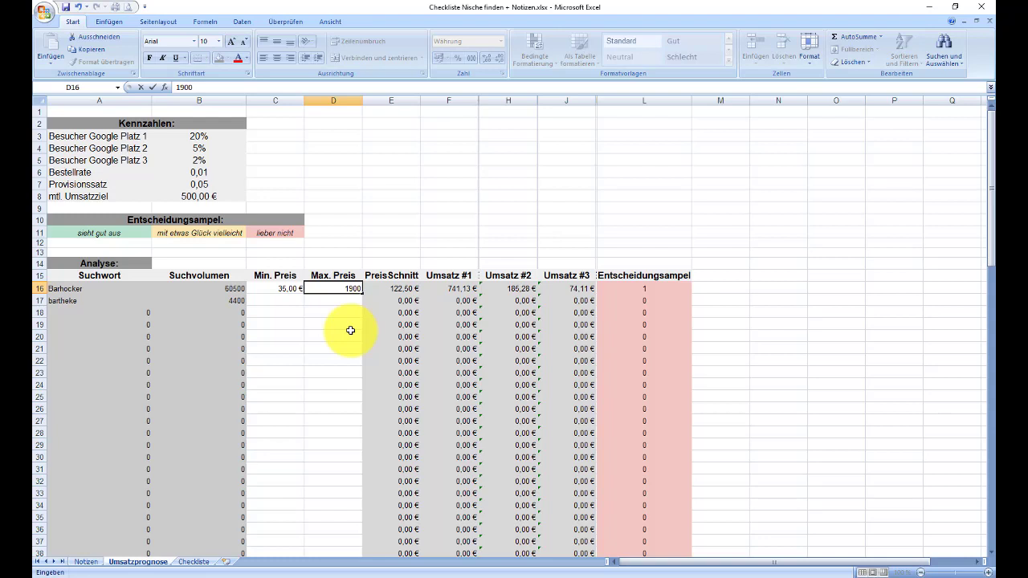
pyautogui.press('Return')
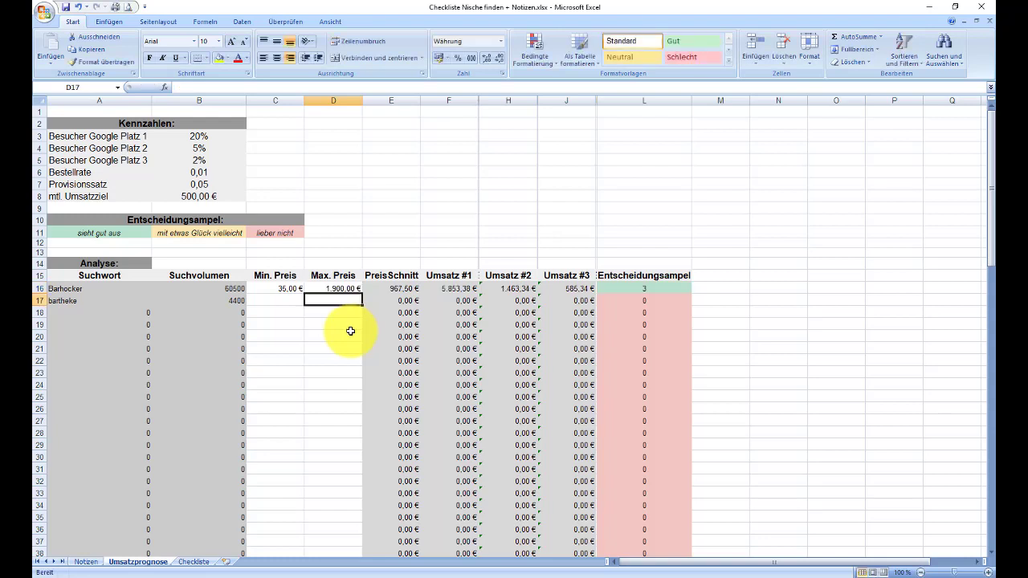
# Step: Check the Barhocker row's PreisSchnitt, Umsatz #1 to #3 and Entscheidungsampel against the mtl. Umsatzziel
pyautogui.click(377, 287)
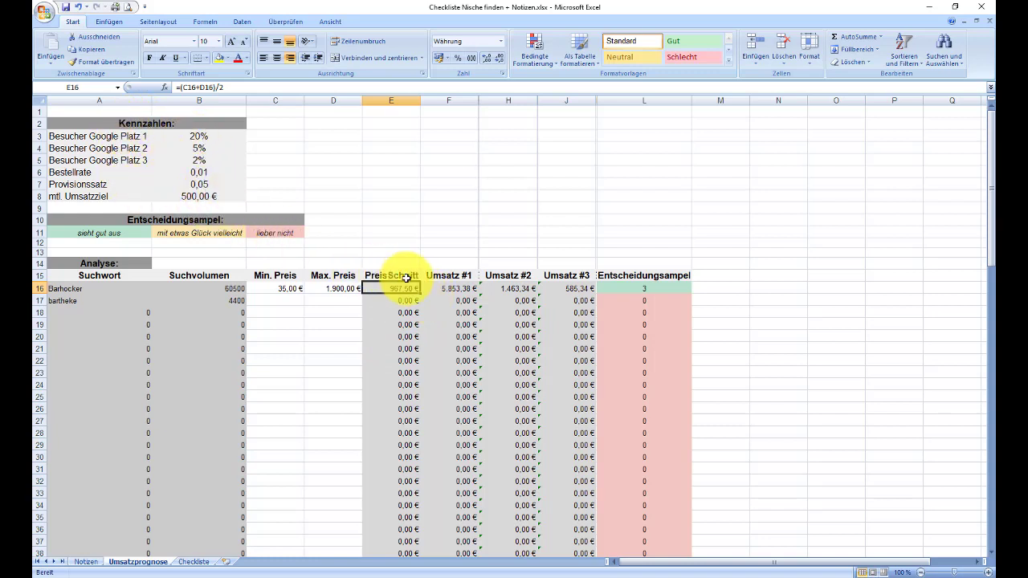
pyautogui.click(449, 288)
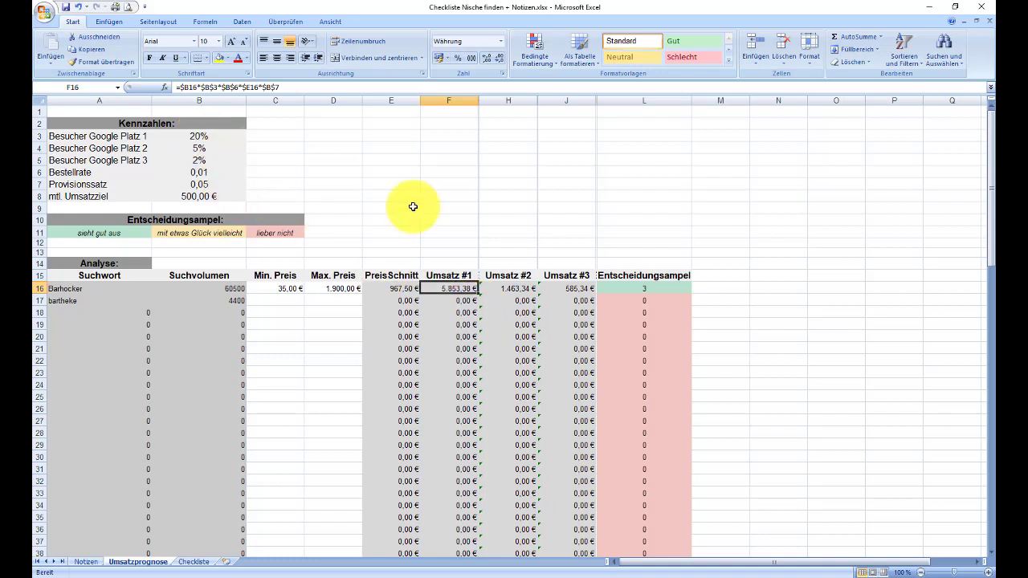
pyautogui.click(511, 289)
pyautogui.click(567, 289)
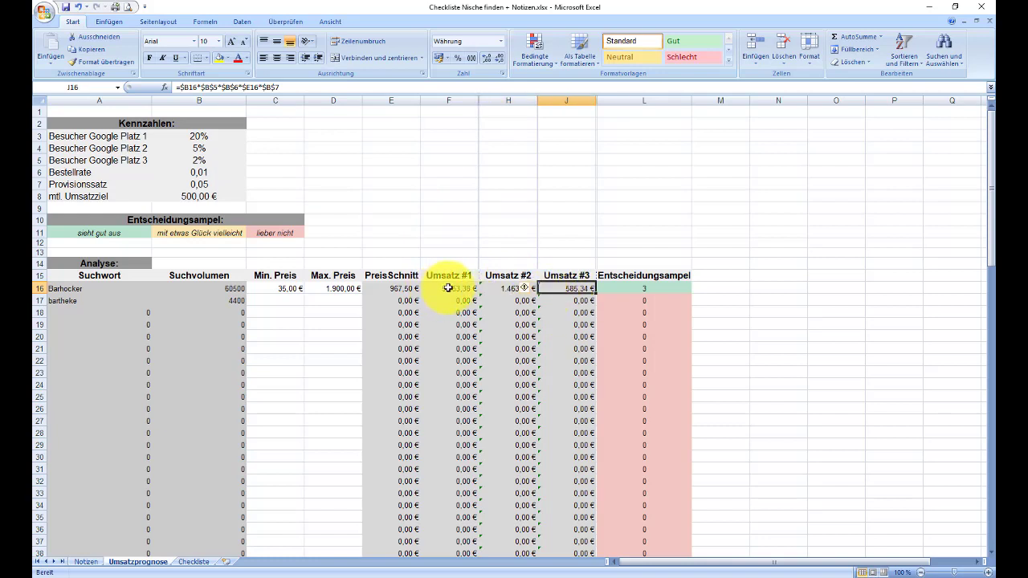
pyautogui.click(201, 196)
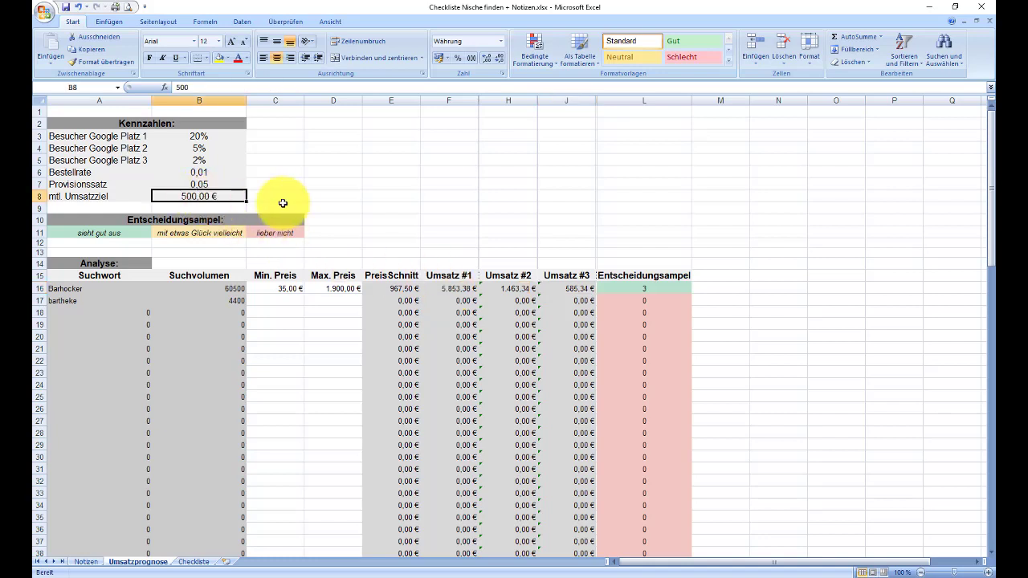
pyautogui.click(630, 286)
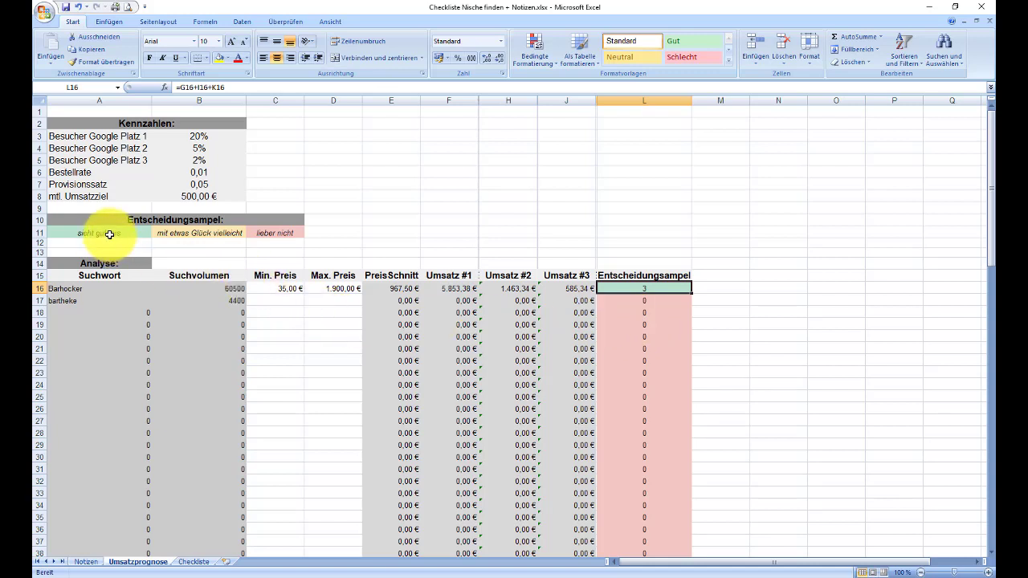
# Step: Set the mtl. Umsatzziel to 1.000,00 € and check Umsatz #3 for Barhocker
pyautogui.click(195, 196)
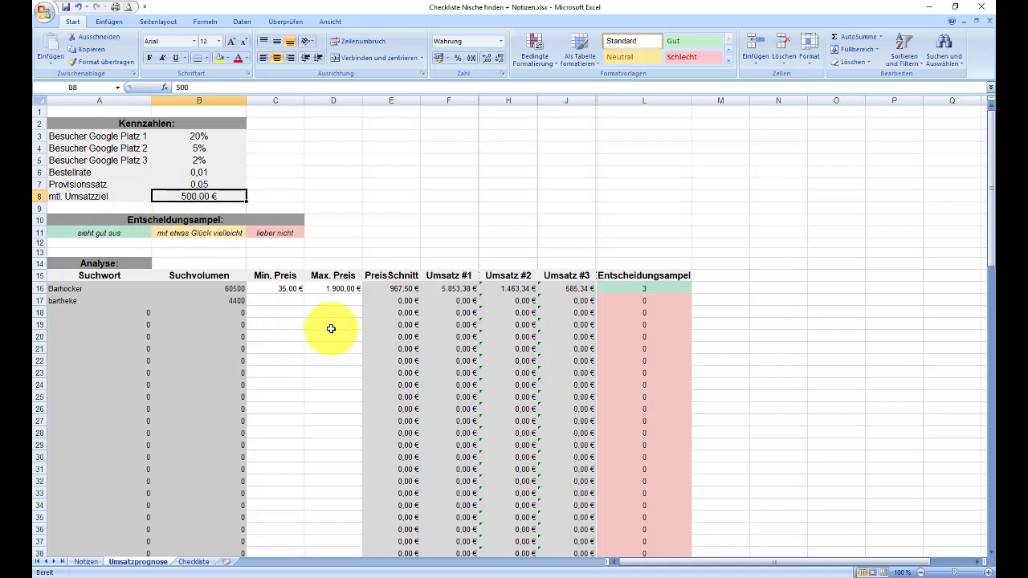
pyautogui.write('1000')
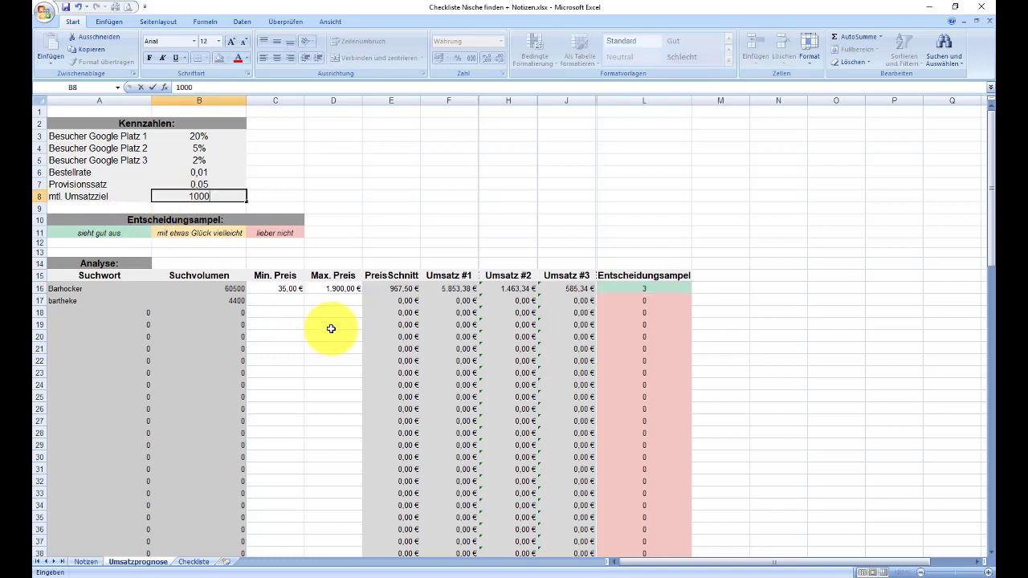
pyautogui.press('Return')
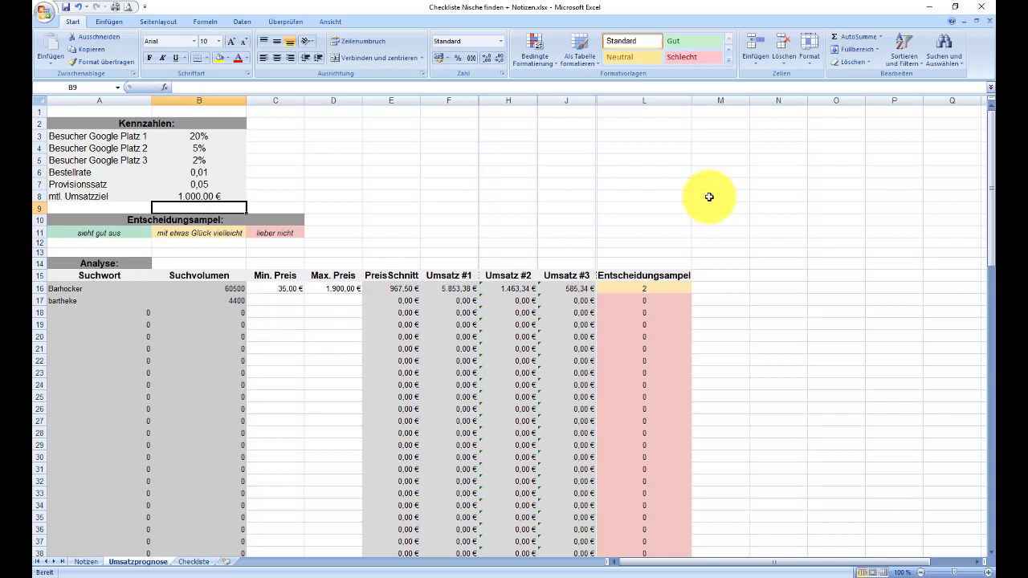
pyautogui.click(571, 291)
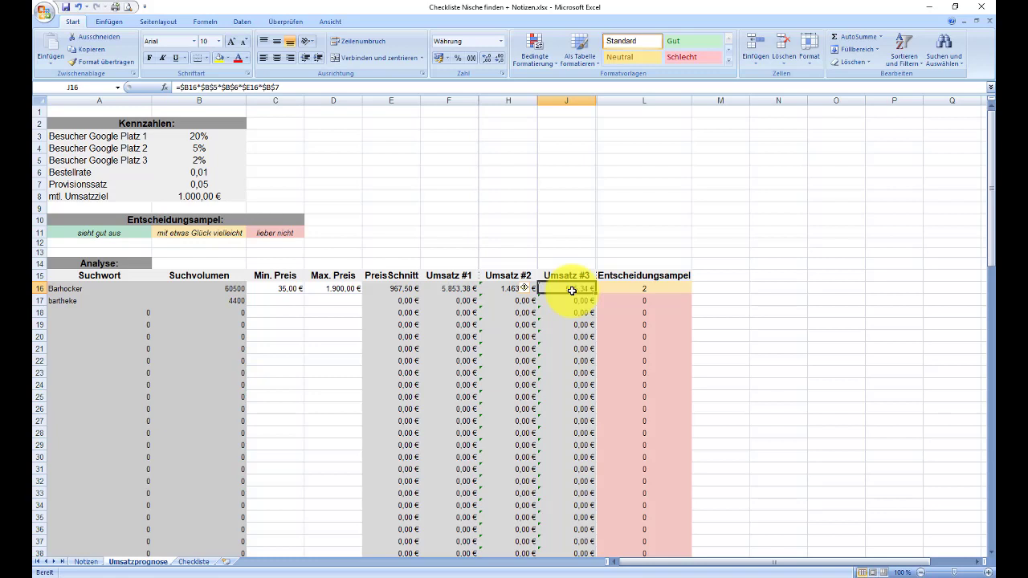
# Step: Set Besucher Google Platz 3 to 10% and check the Barhocker row's Umsatz #3
pyautogui.click(204, 160)
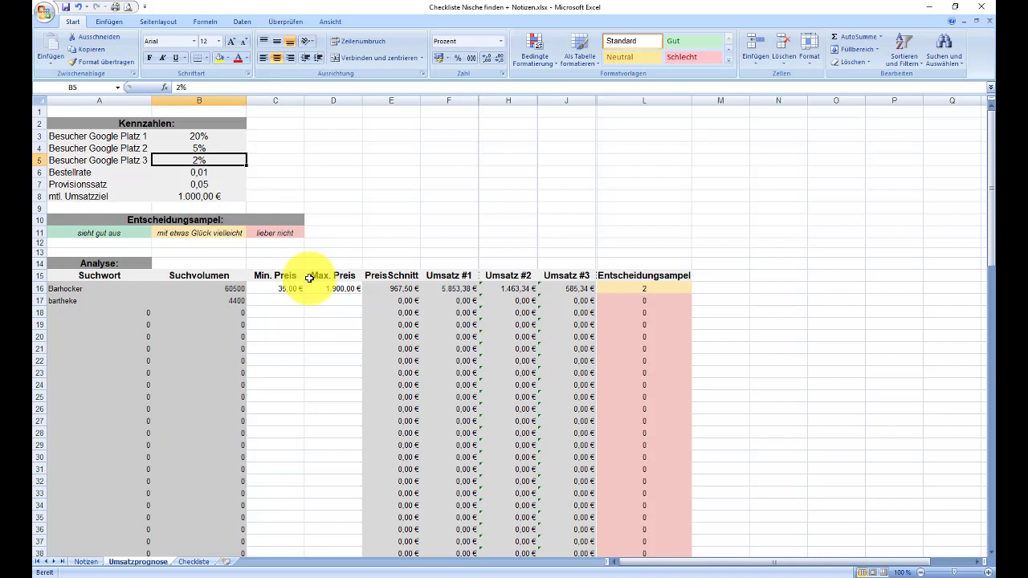
pyautogui.write('10')
pyautogui.press('Return')
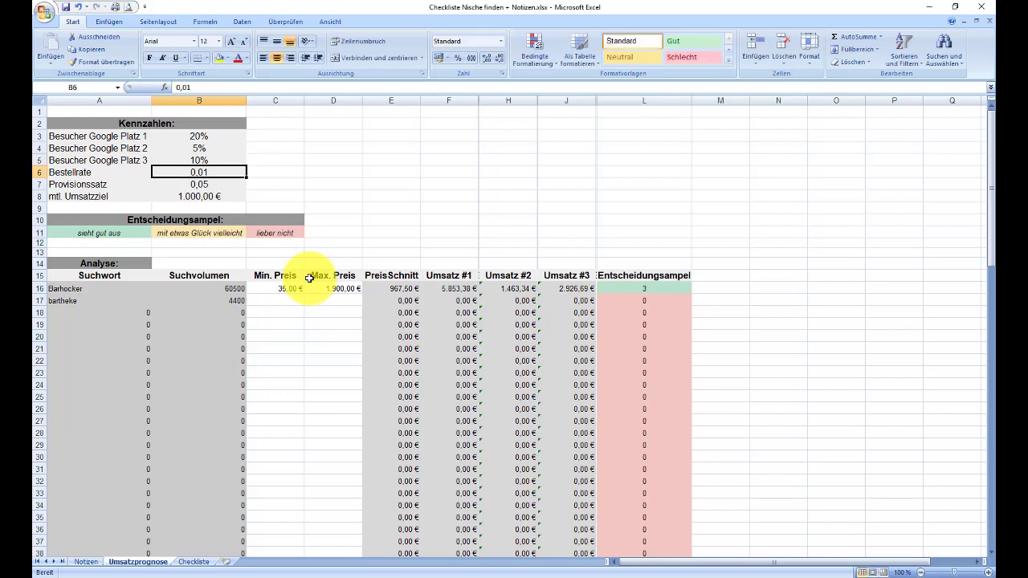
pyautogui.click(563, 289)
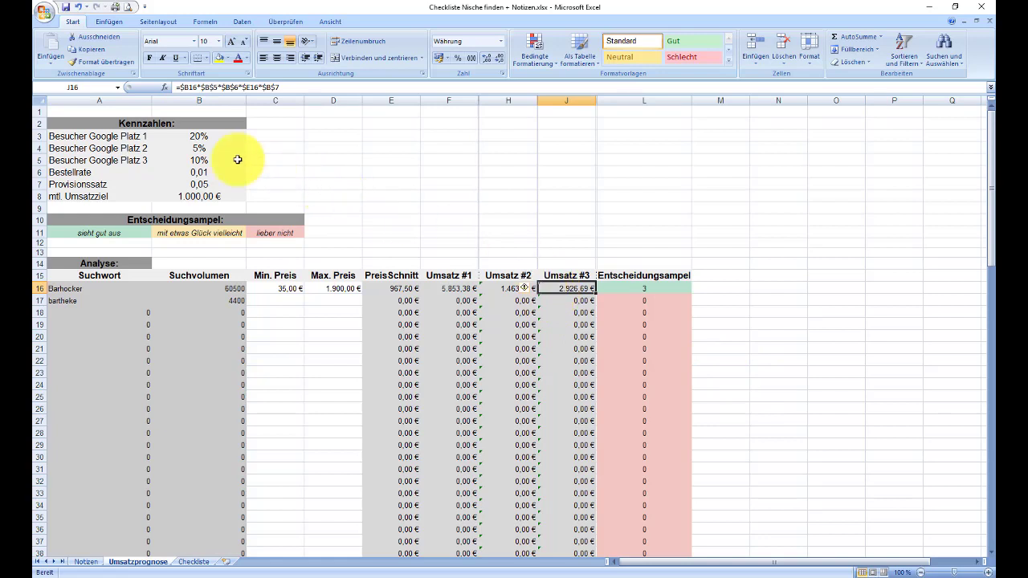
# Step: Reset Besucher Google Platz 3 to 2% and the mtl. Umsatzziel to 500,00 €
pyautogui.click(201, 137)
pyautogui.click(201, 163)
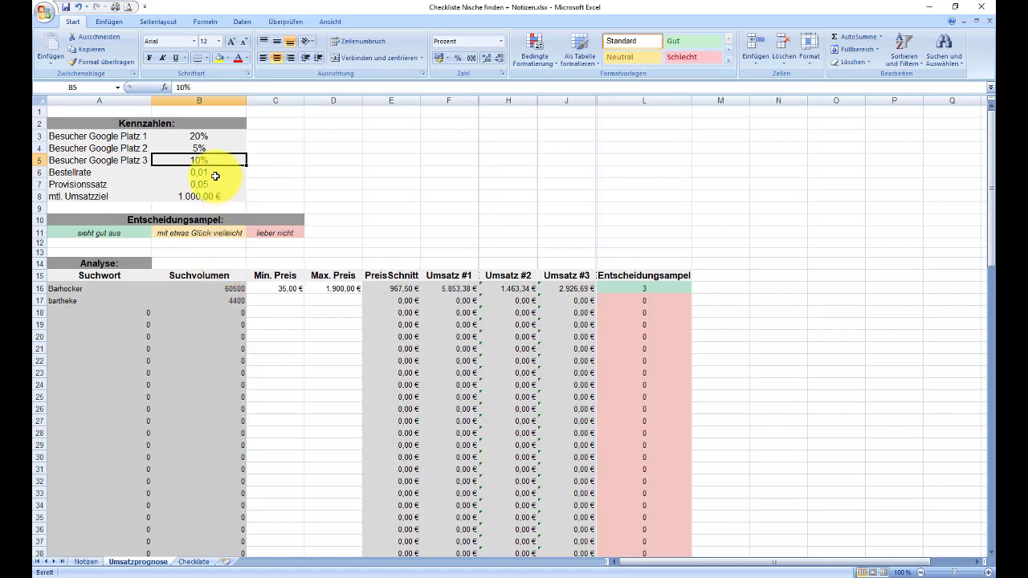
pyautogui.write('2')
pyautogui.press('Return')
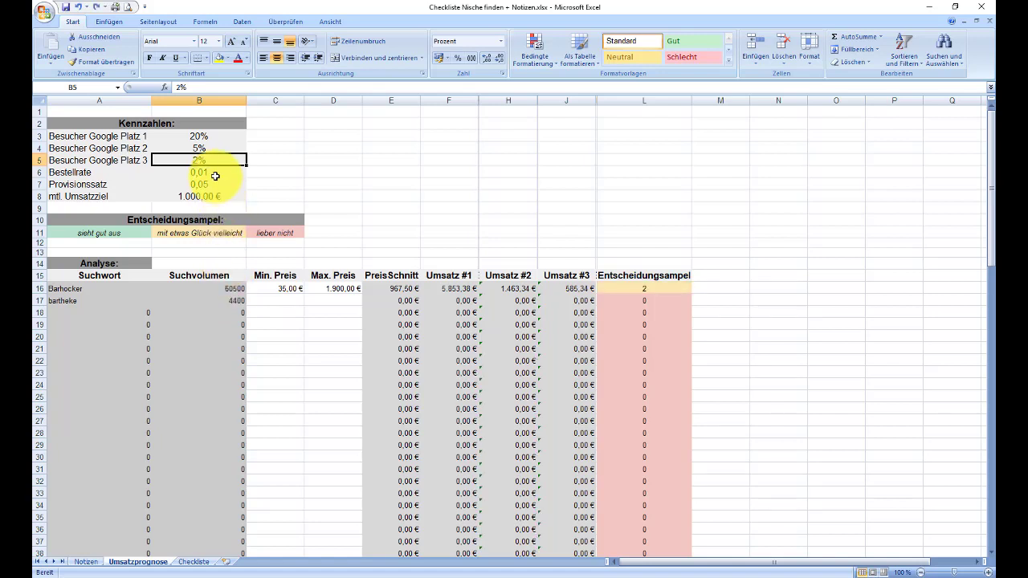
pyautogui.press('Down')
pyautogui.press('Down')
pyautogui.press('Down')
pyautogui.write('500')
pyautogui.press('Return')
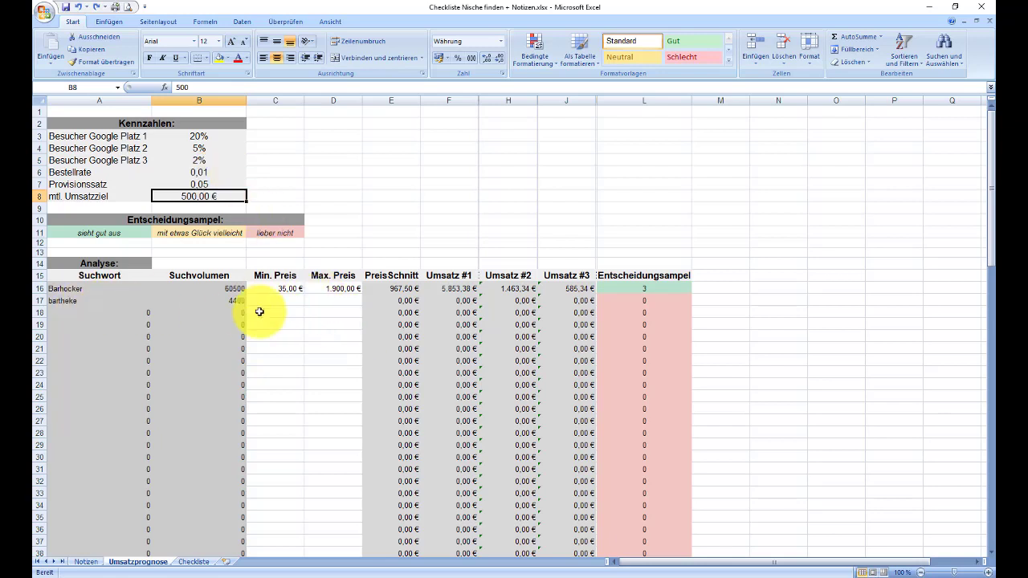
# Step: Copy the keyword bartheke from the Analyse table, switch to Chrome and search Amazon's Barhocker category for it
pyautogui.click(72, 302)
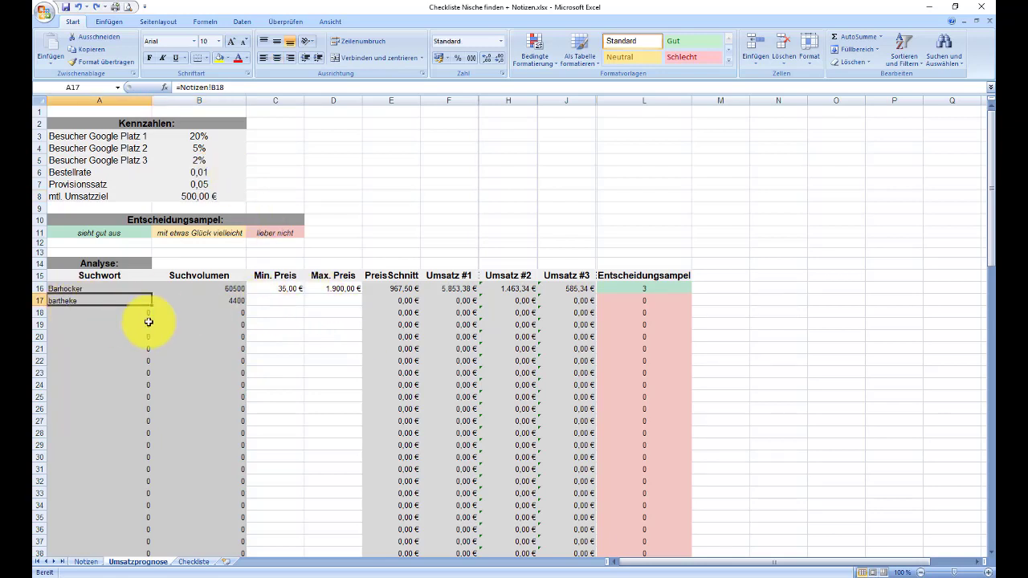
pyautogui.hotkey('ctrl', 'c')
pyautogui.hotkey('alt', 'Tab')
pyautogui.scroll(5, 257, 112)
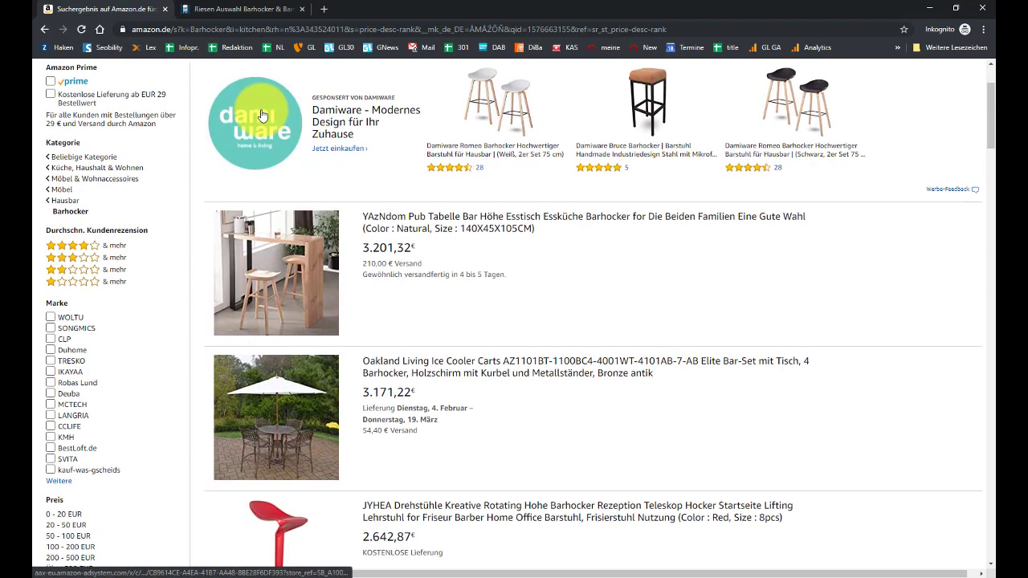
pyautogui.scroll(2, 261, 115)
pyautogui.doubleClick(256, 75)
pyautogui.hotkey('ctrl', 'v')
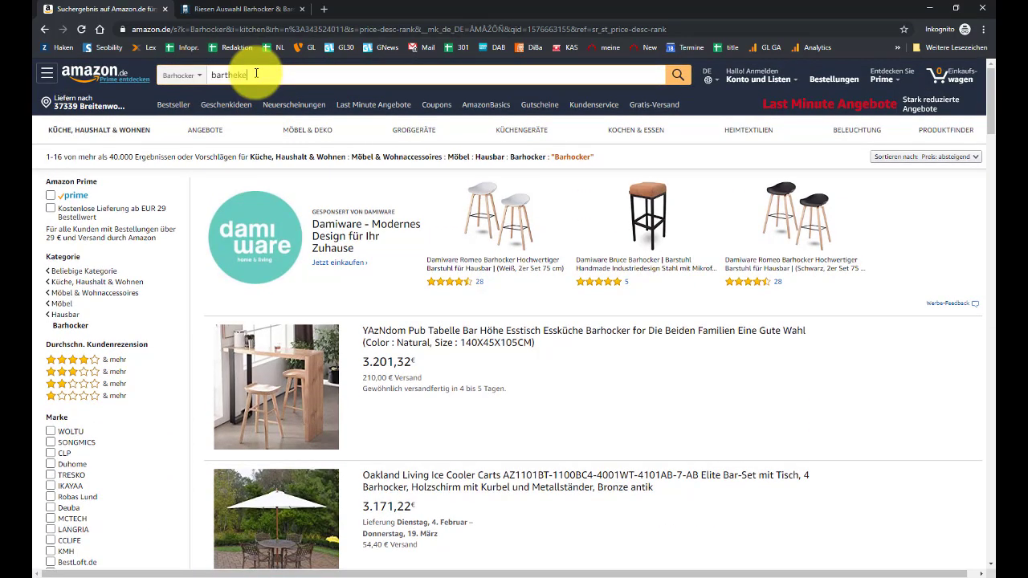
pyautogui.press('Return')
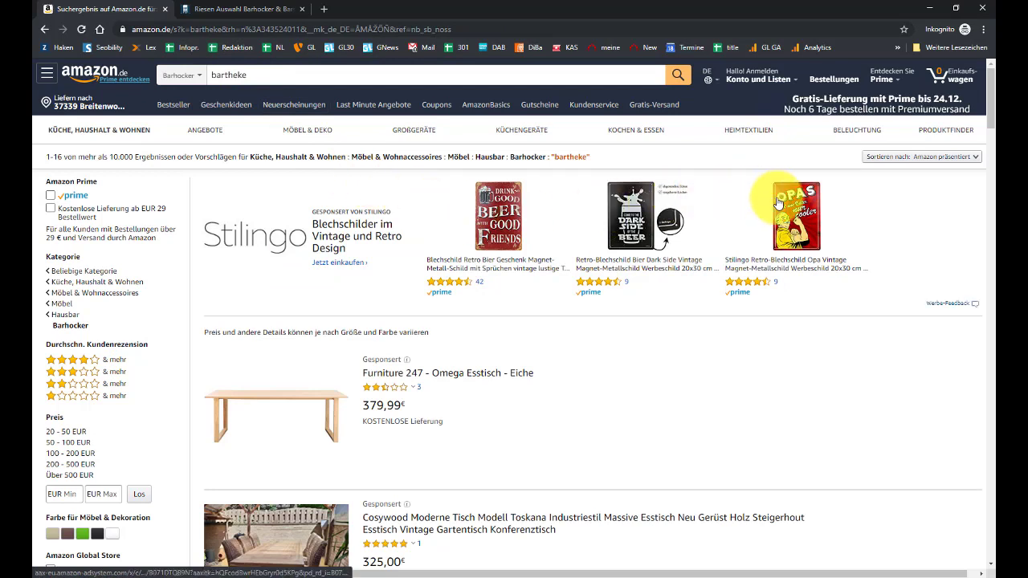
# Step: Sort the bartheke results by descending price and look at the most expensive items
pyautogui.click(911, 158)
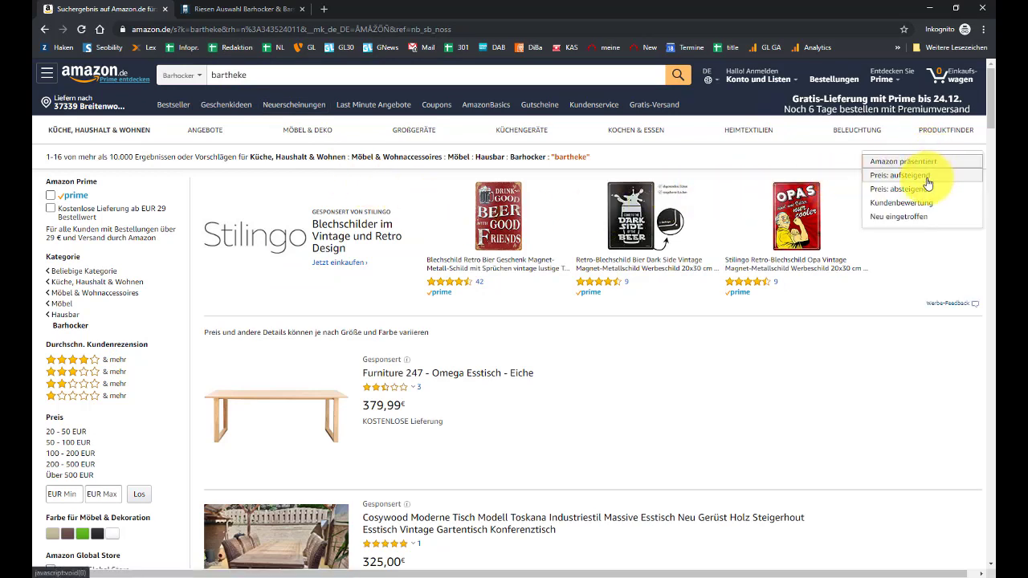
pyautogui.click(922, 189)
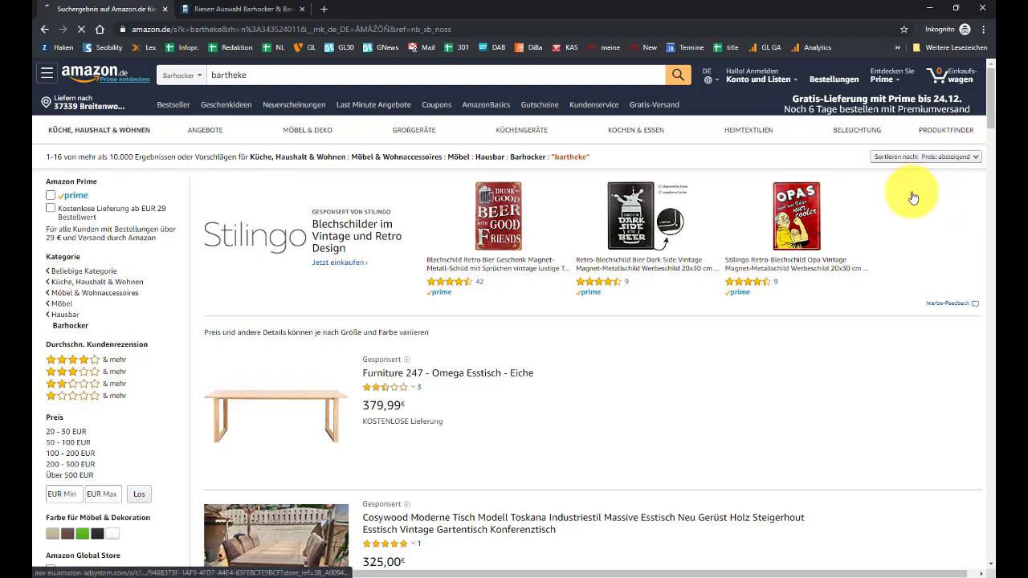
pyautogui.scroll(-3, 390, 360)
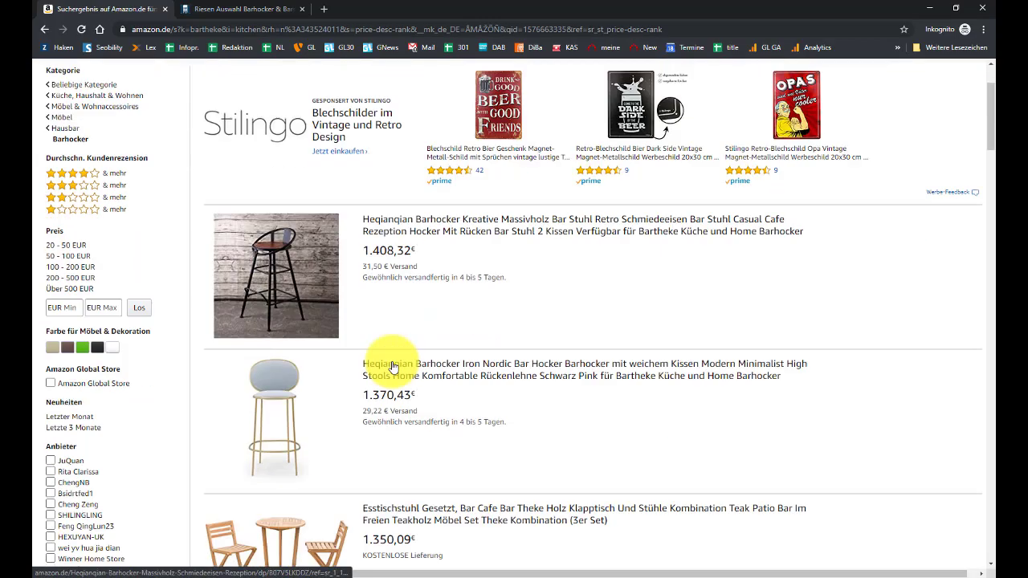
pyautogui.scroll(3, 394, 367)
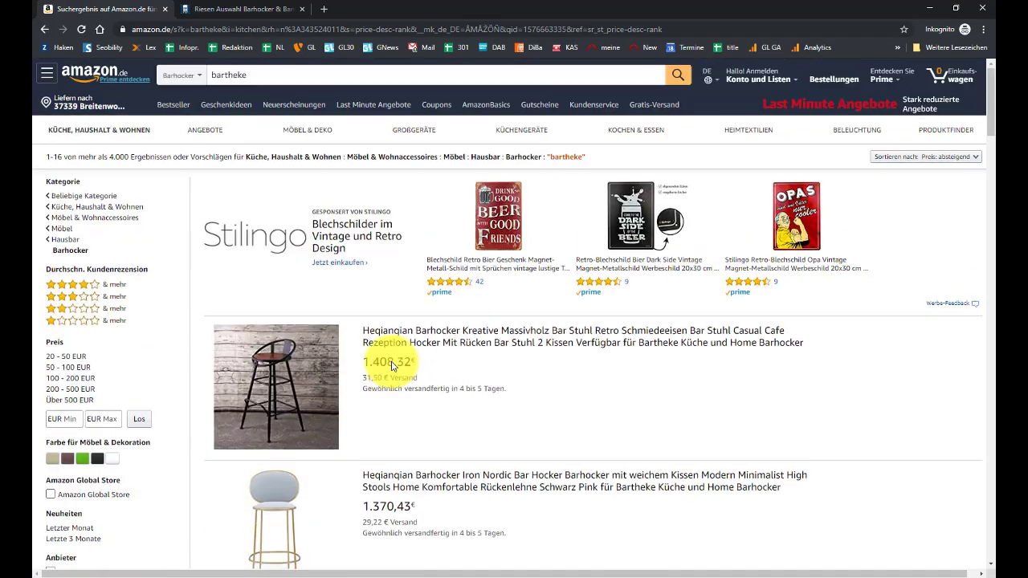
# Step: Repeat the bartheke search across all Amazon categories and look through the prices of the listed bar tables and home bars
pyautogui.click(191, 79)
pyautogui.click(192, 102)
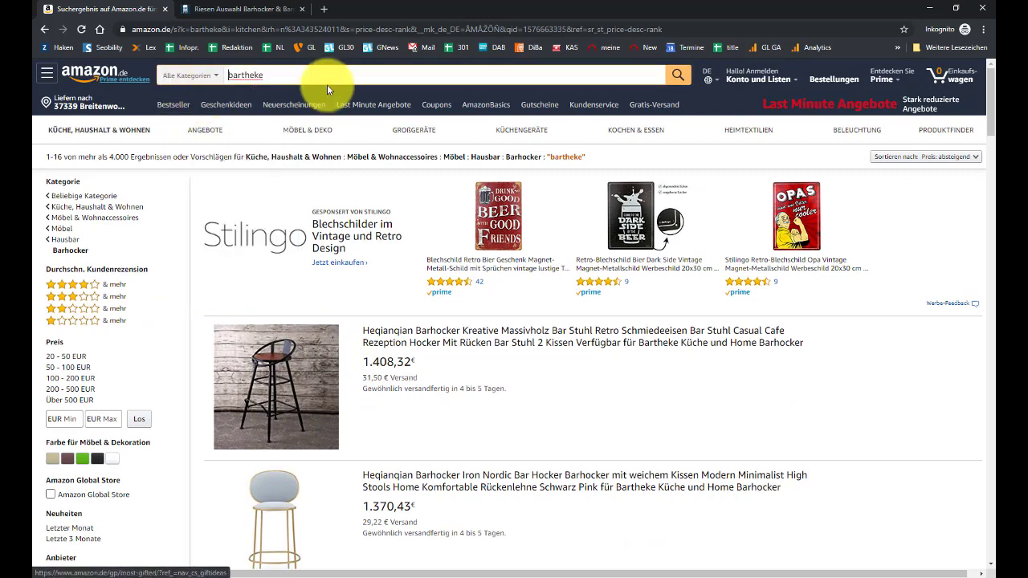
pyautogui.click(679, 78)
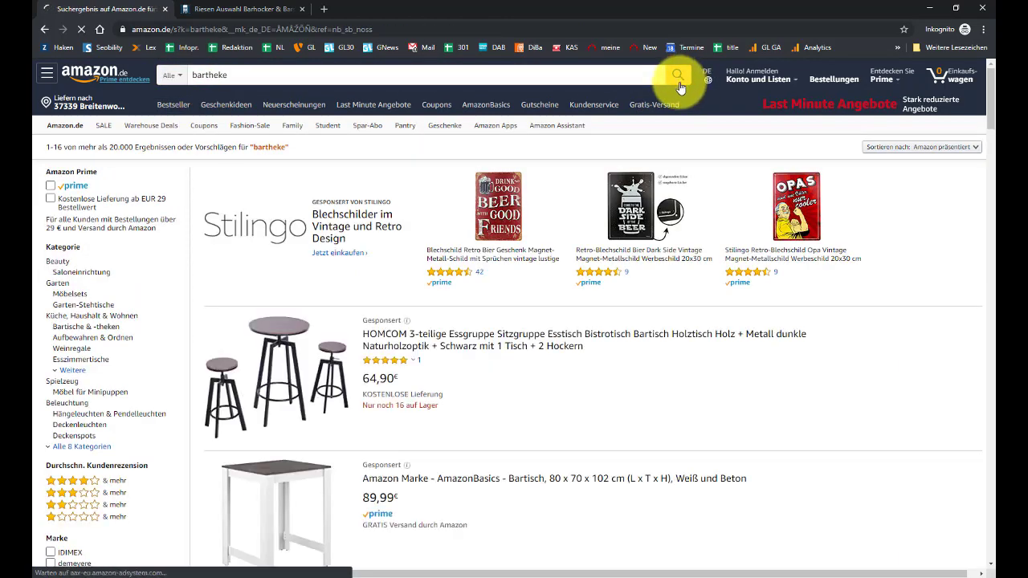
pyautogui.scroll(-2, 587, 234)
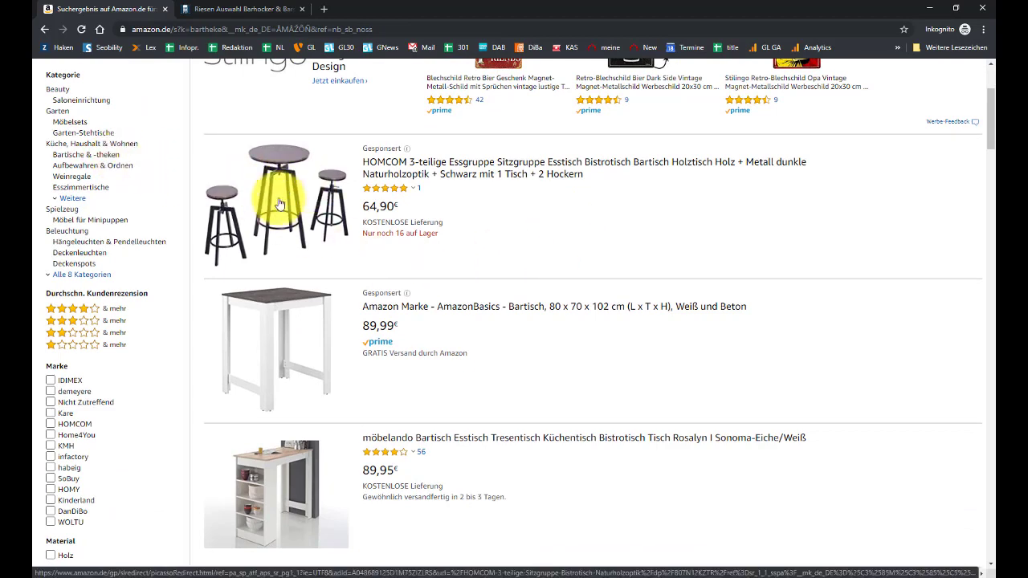
pyautogui.scroll(-2, 285, 209)
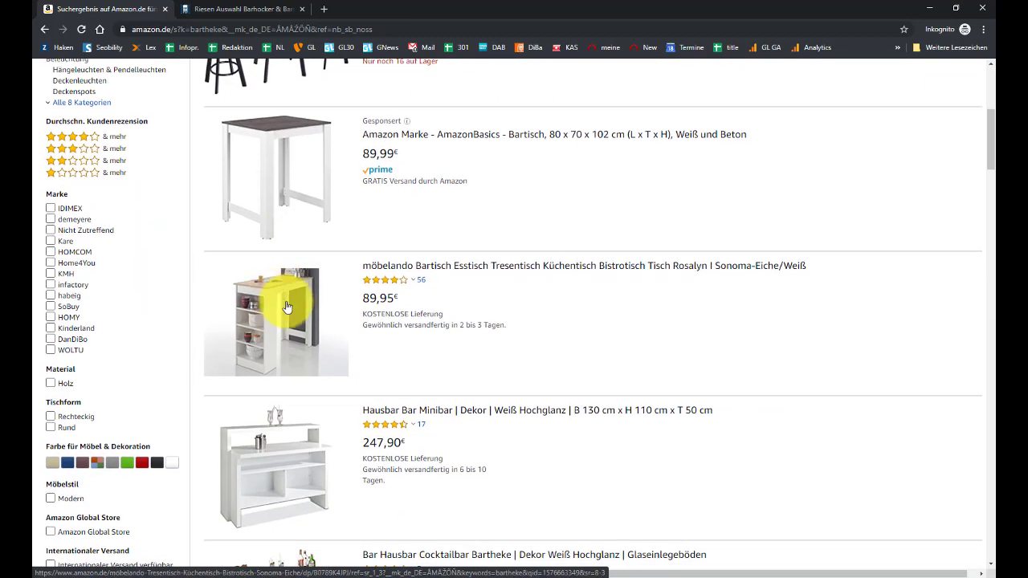
pyautogui.scroll(-3, 288, 308)
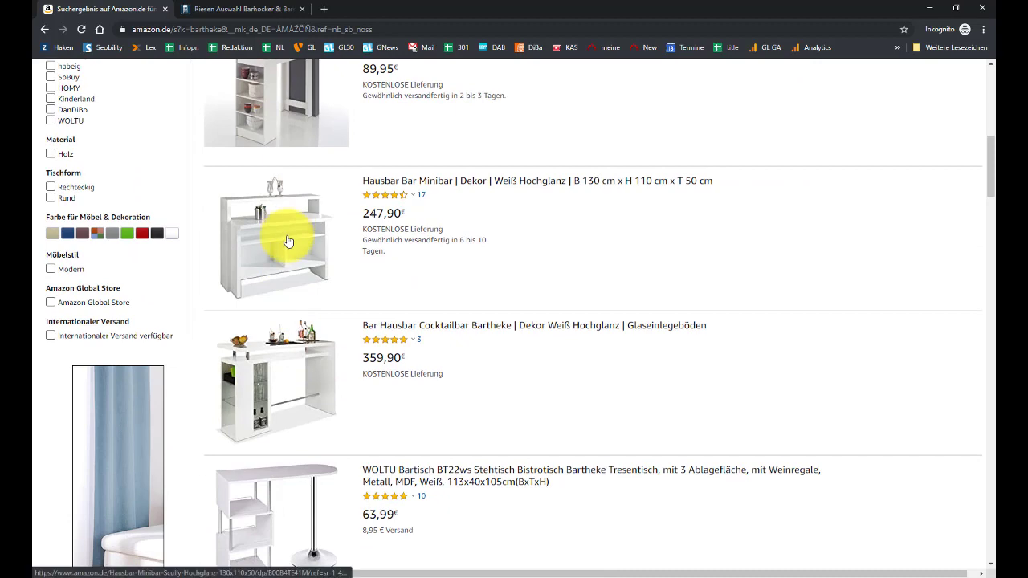
# Step: Look further through the Amazon bartheke results for the price range of bars and bar tables
pyautogui.scroll(-2, 287, 241)
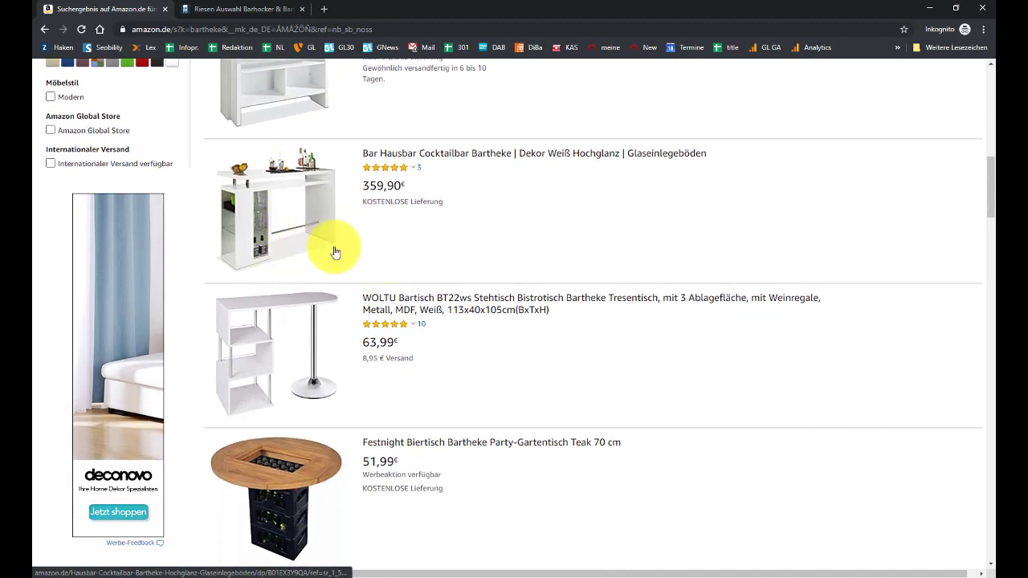
pyautogui.scroll(-5, 356, 193)
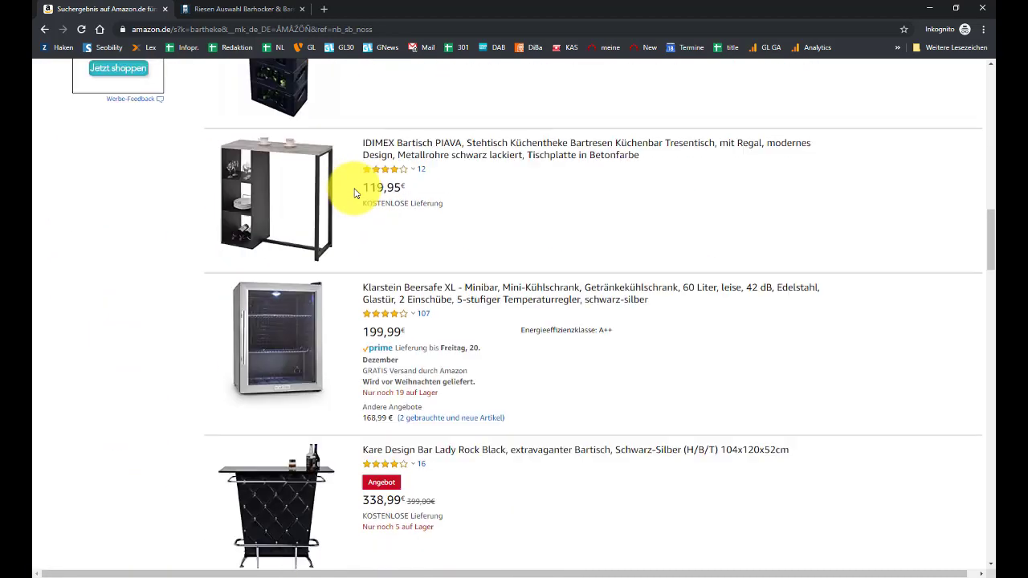
pyautogui.scroll(-2, 355, 195)
pyautogui.scroll(-2, 356, 196)
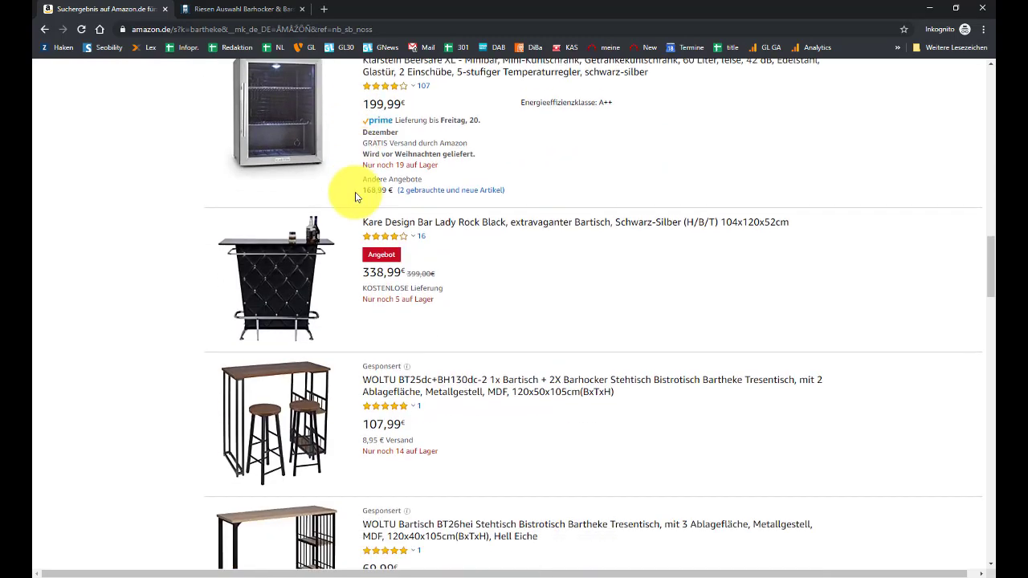
pyautogui.scroll(2, 436, 286)
pyautogui.scroll(-3, 438, 284)
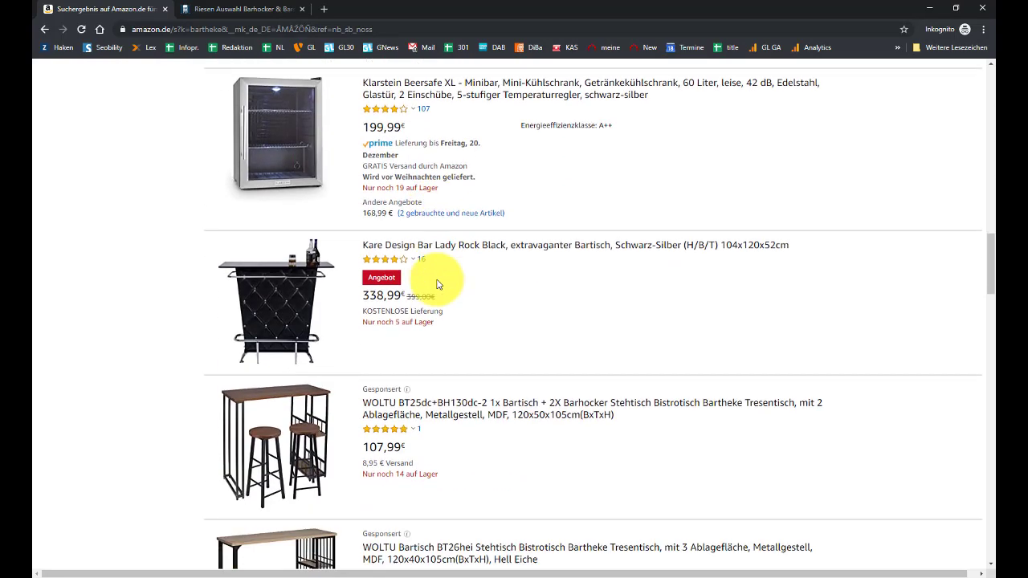
# Step: Switch back to Excel and enter a Min. Preis of 50 € and a Max. Preis of 400 € for bartheke
pyautogui.hotkey('alt', 'Tab')
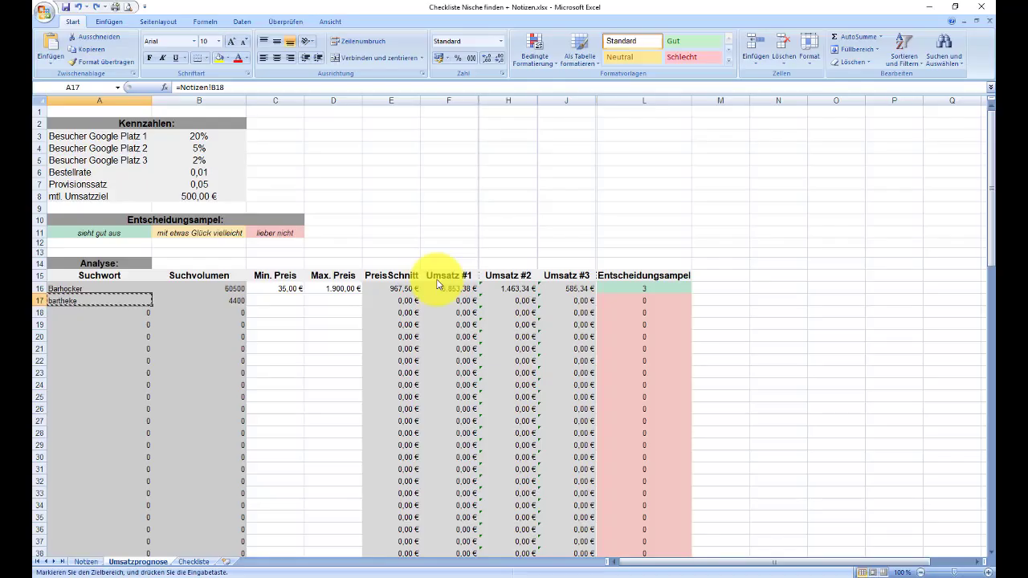
pyautogui.click(302, 302)
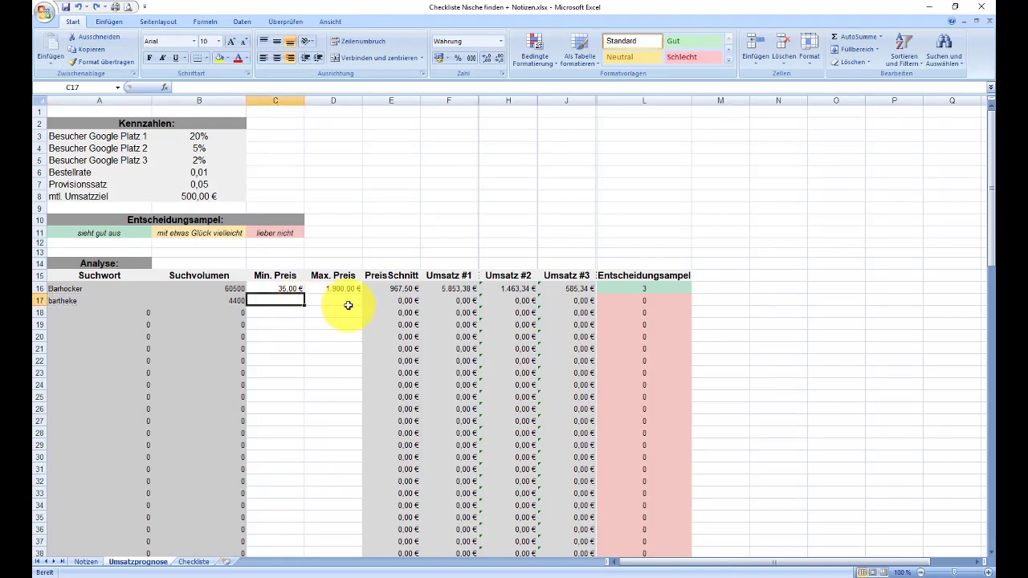
pyautogui.write('50')
pyautogui.press('Return')
pyautogui.press('Up')
pyautogui.click(348, 305)
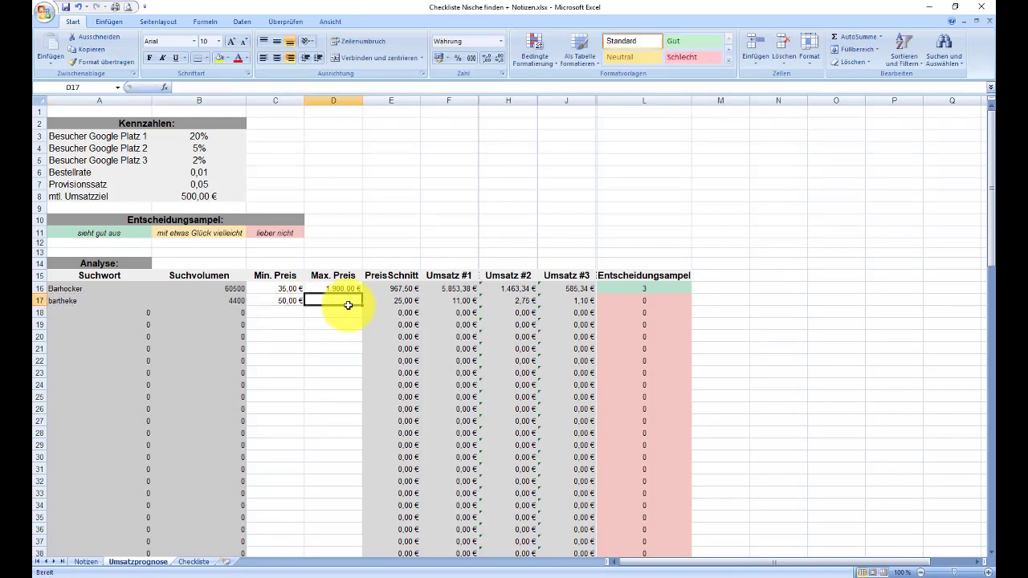
pyautogui.write('400')
pyautogui.press('Return')
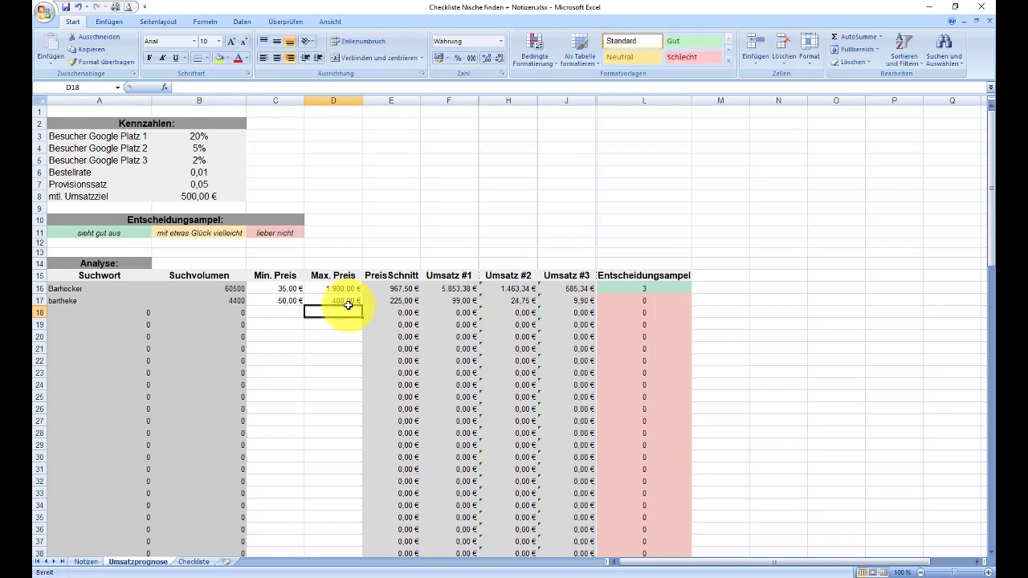
# Step: Examine bartheke's PreisSchnitt and Umsatz forecasts and compare its Suchvolumen with Barhocker's
pyautogui.click(424, 300)
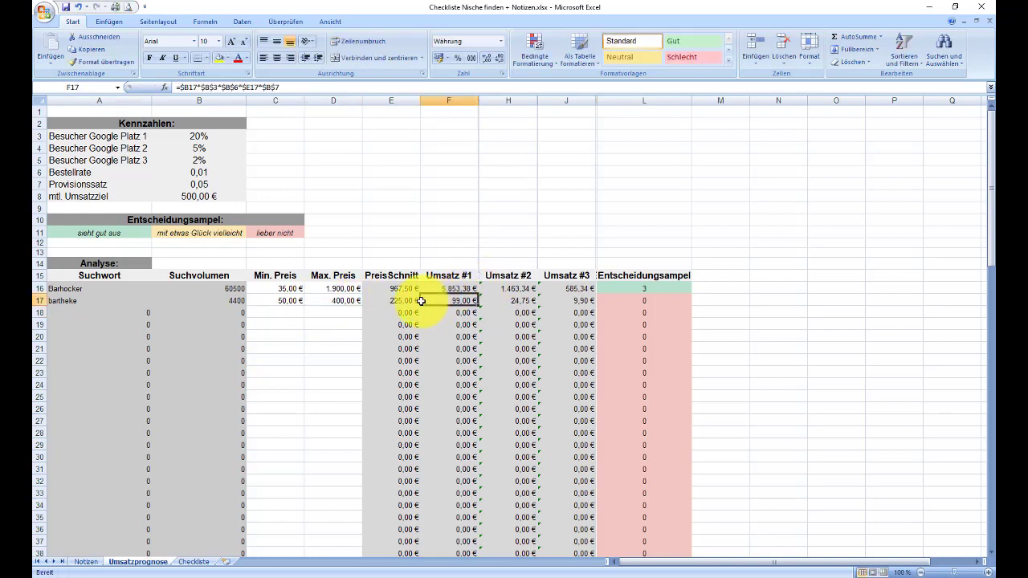
pyautogui.click(394, 304)
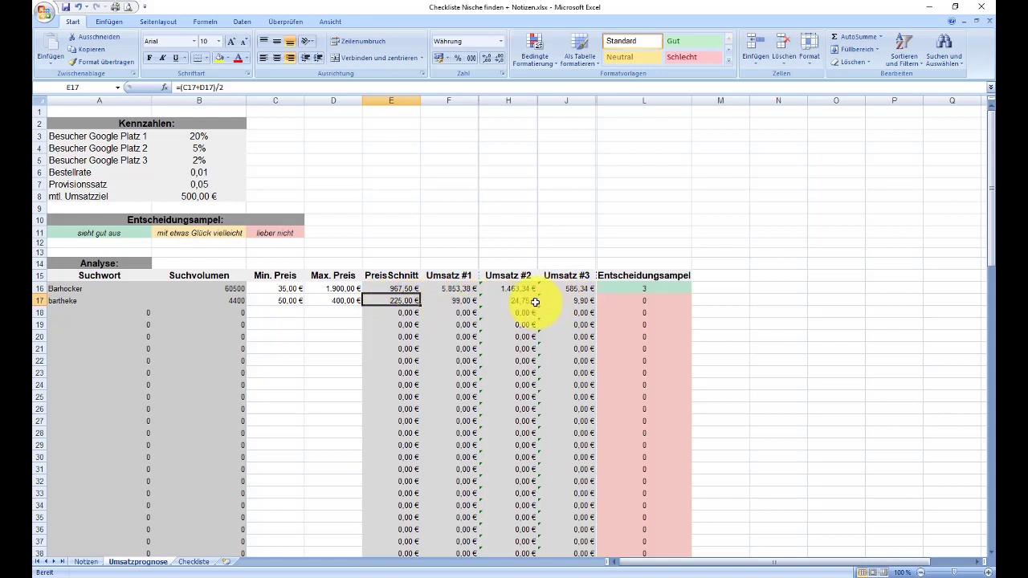
pyautogui.click(457, 302)
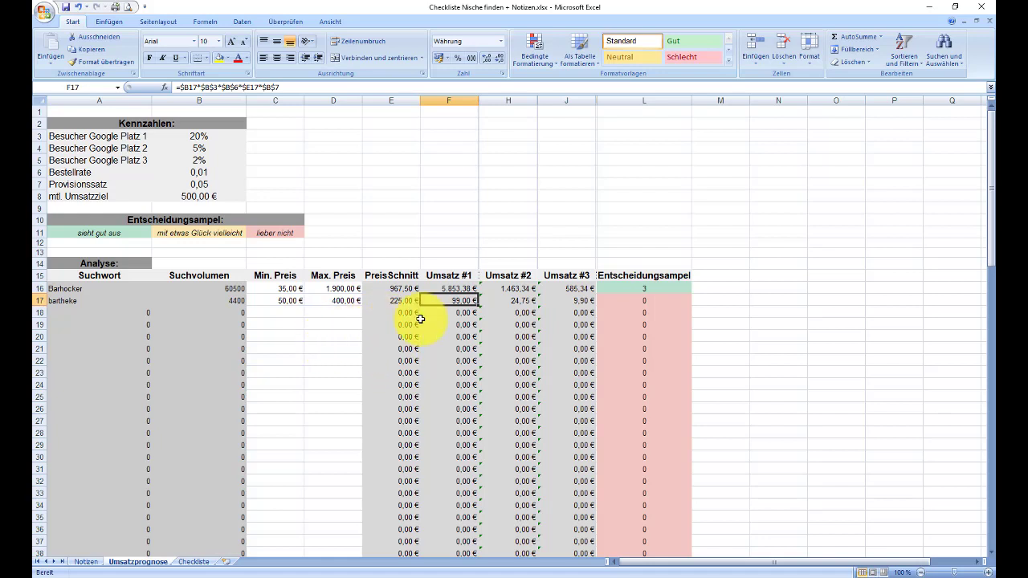
pyautogui.click(238, 301)
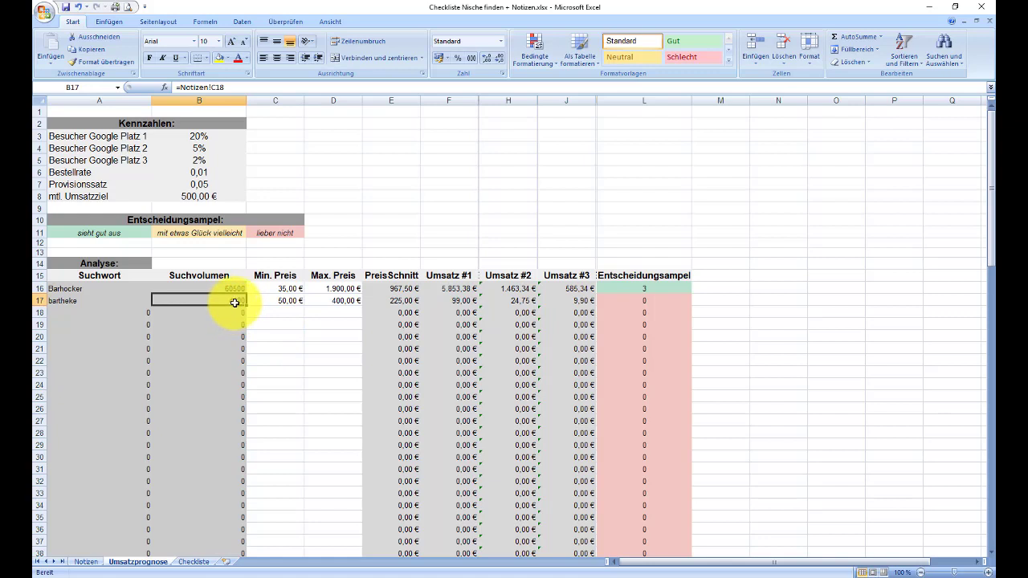
pyautogui.click(234, 287)
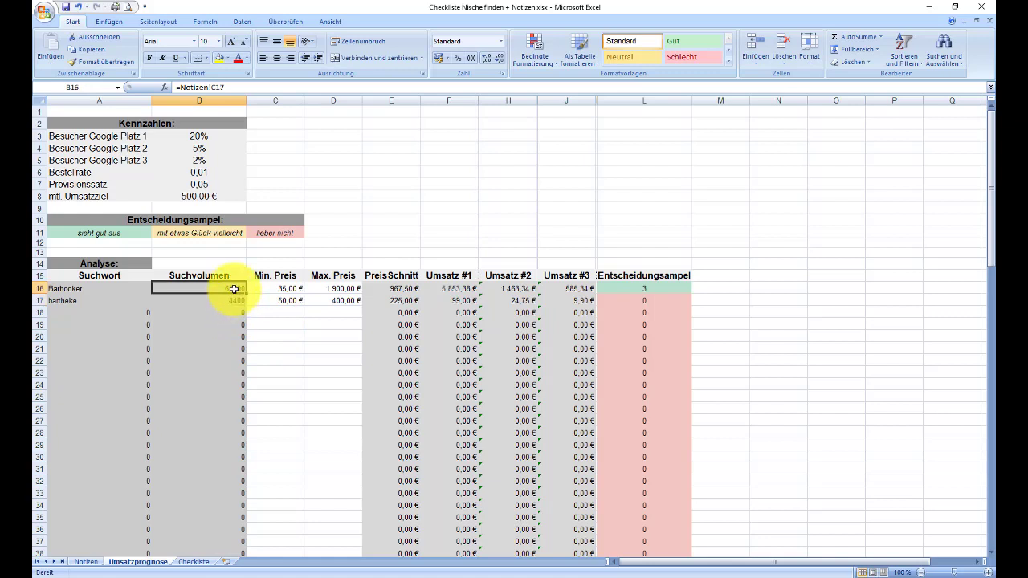
pyautogui.click(454, 301)
pyautogui.click(515, 301)
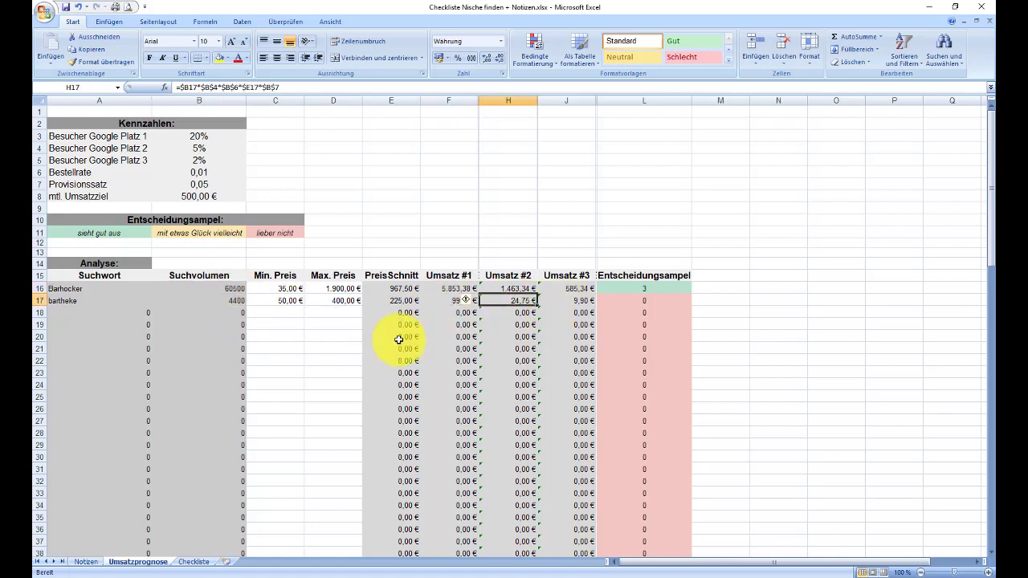
# Step: On the Notizen sheet, examine Barhocker's Suchvolumen, Zwischenergebnis, Preis and Gesamtentscheidung
pyautogui.click(85, 563)
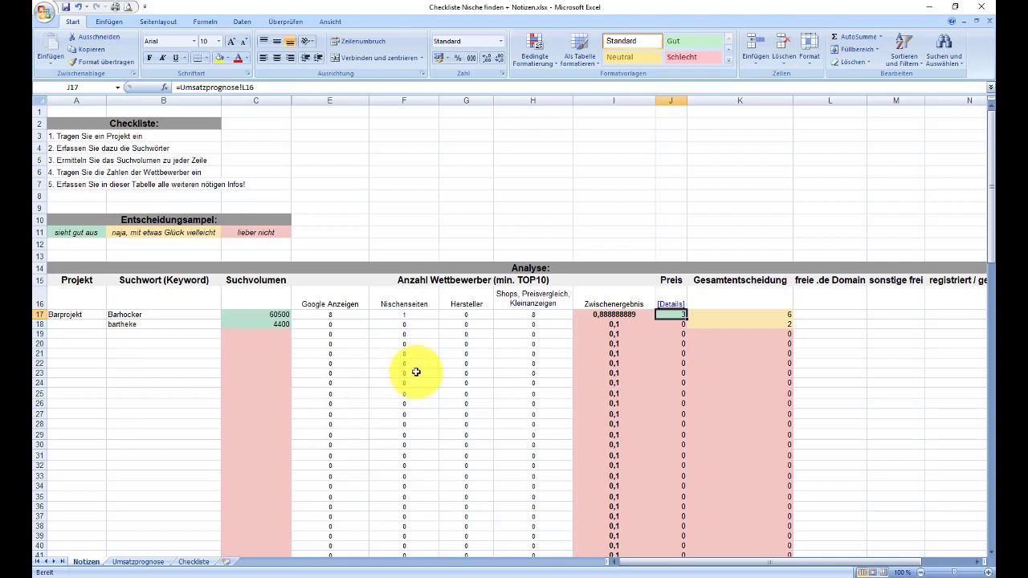
pyautogui.click(248, 314)
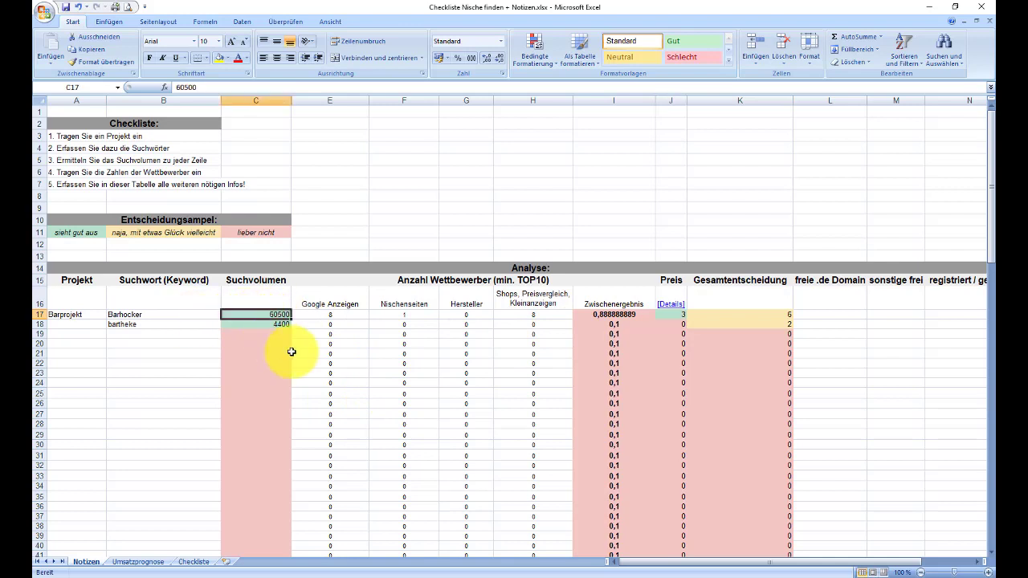
pyautogui.click(606, 314)
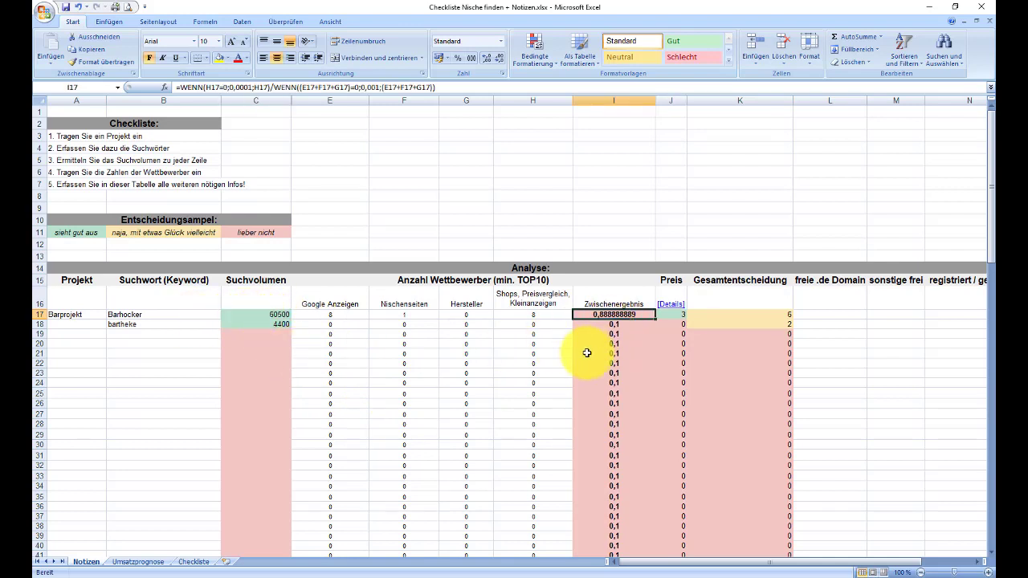
pyautogui.click(666, 316)
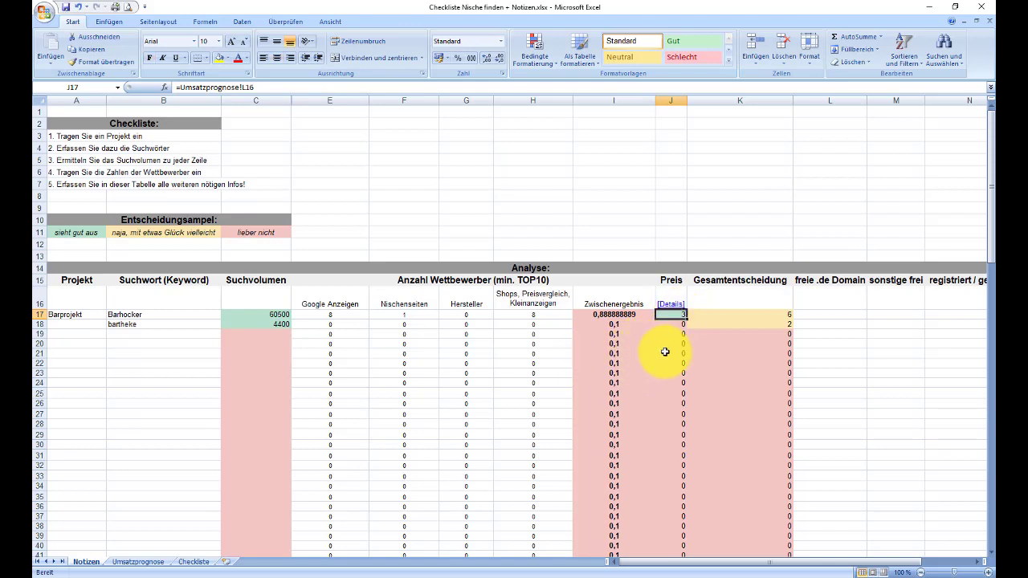
pyautogui.click(723, 314)
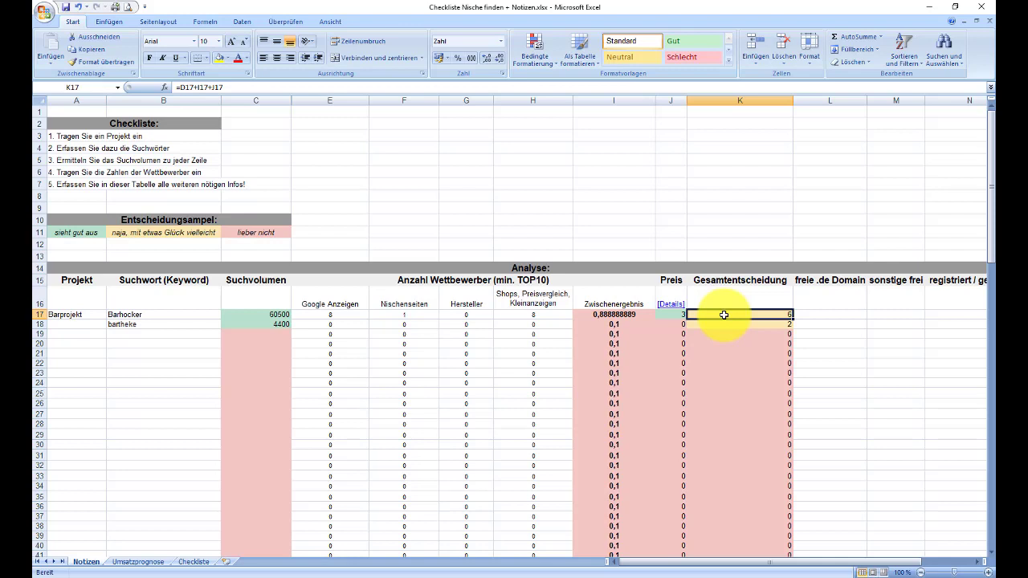
pyautogui.click(677, 315)
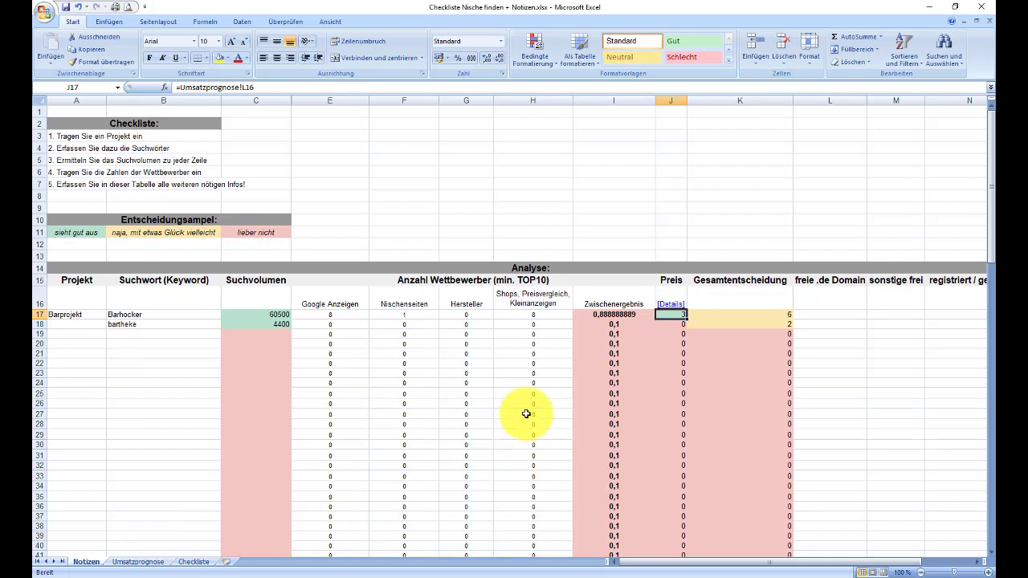
pyautogui.click(597, 316)
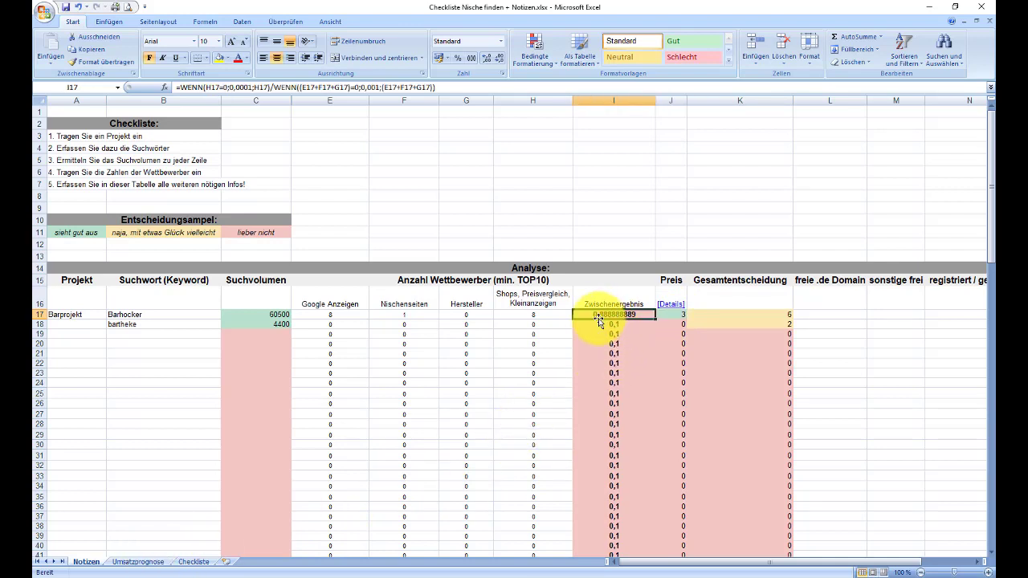
pyautogui.click(729, 316)
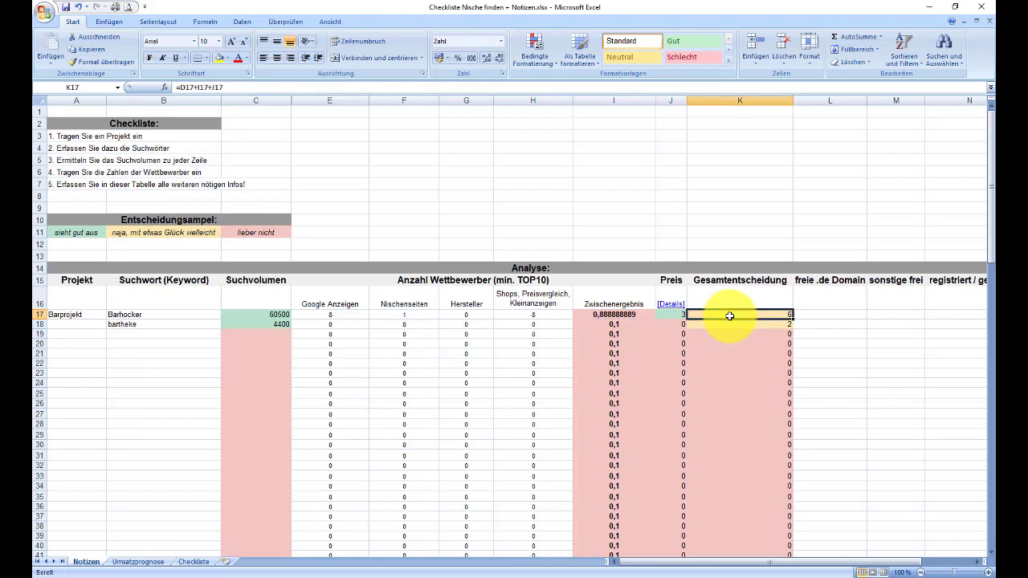
# Step: Set the Bestellrate on the Umsatzprognose sheet to 0,005
pyautogui.click(155, 562)
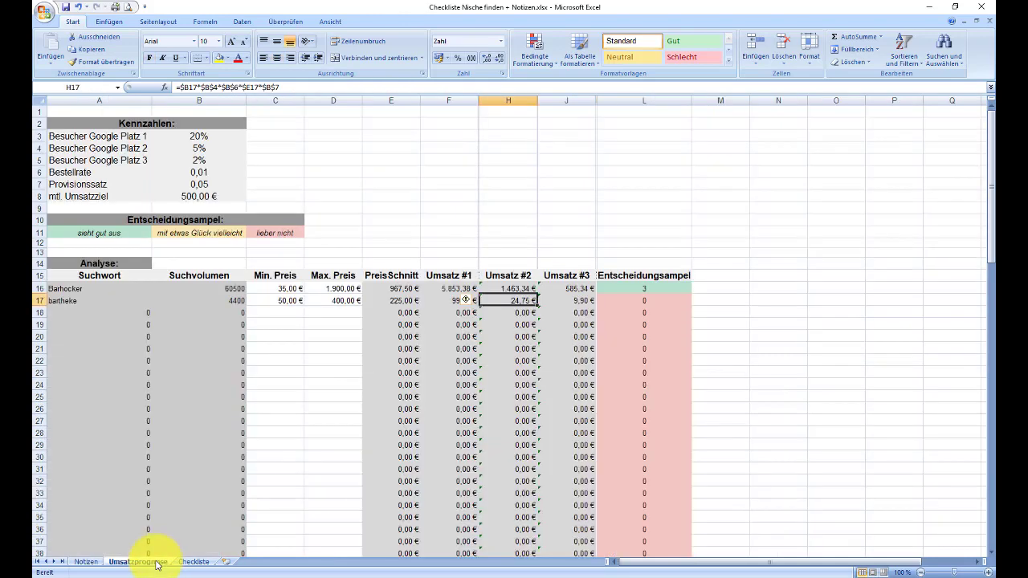
pyautogui.click(201, 172)
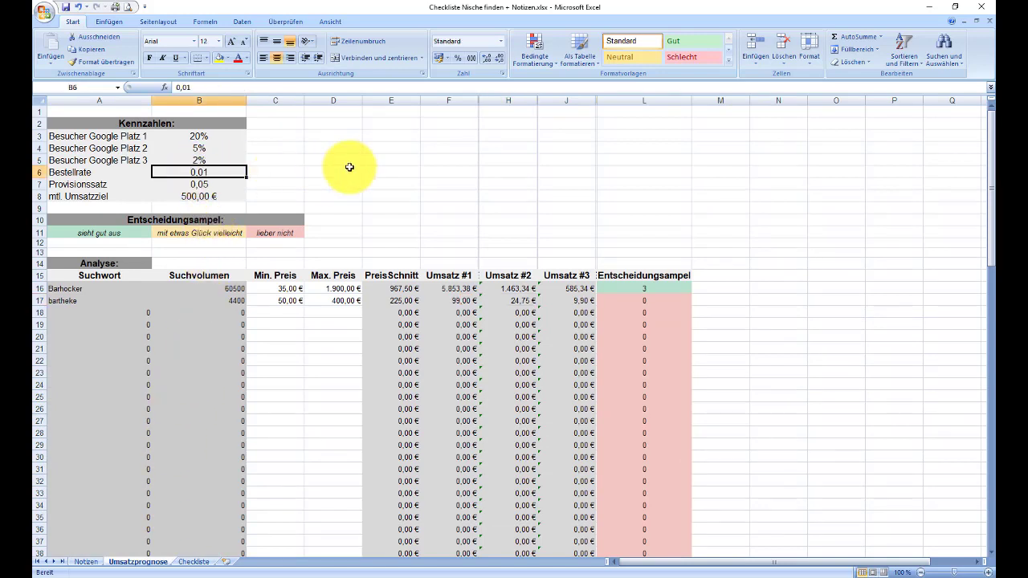
pyautogui.press('F2')
pyautogui.press('BackSpace')
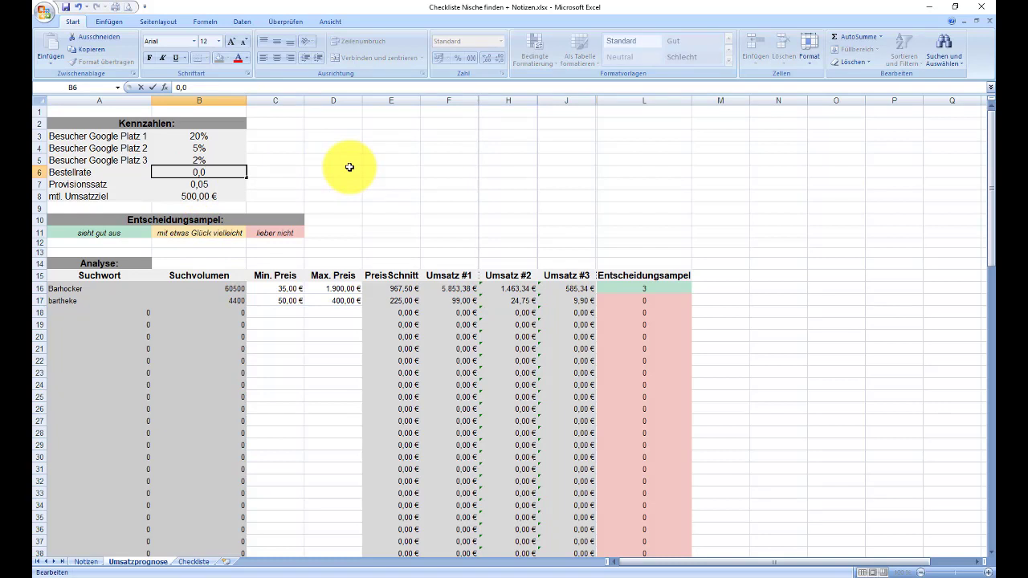
pyautogui.write('05')
pyautogui.press('Return')
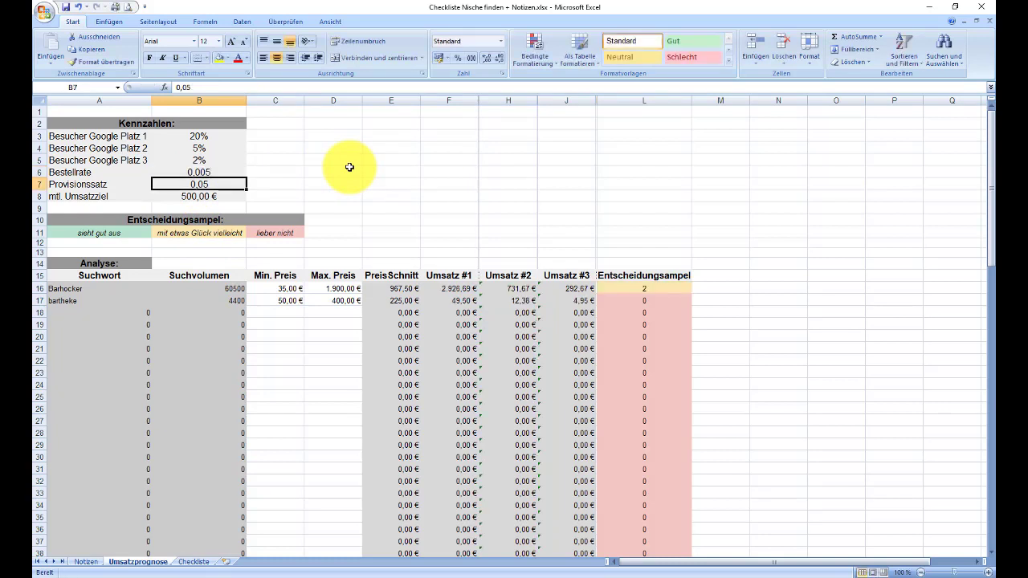
# Step: Set the Besucher rates for Google Platz 1, 2 and 3 to 10%, 2% and 1%
pyautogui.press('Up')
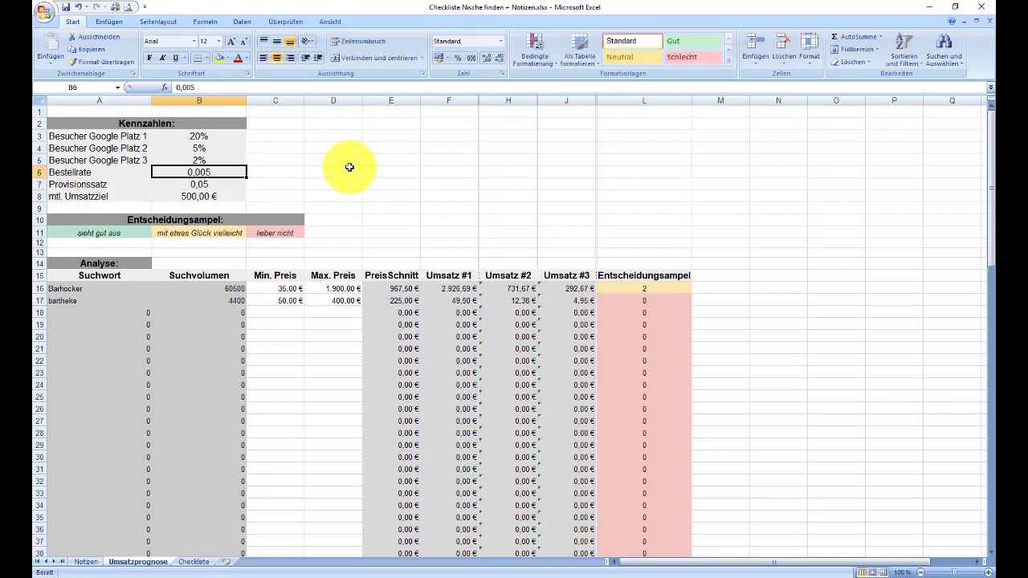
pyautogui.press('Up')
pyautogui.press('Up')
pyautogui.press('Up')
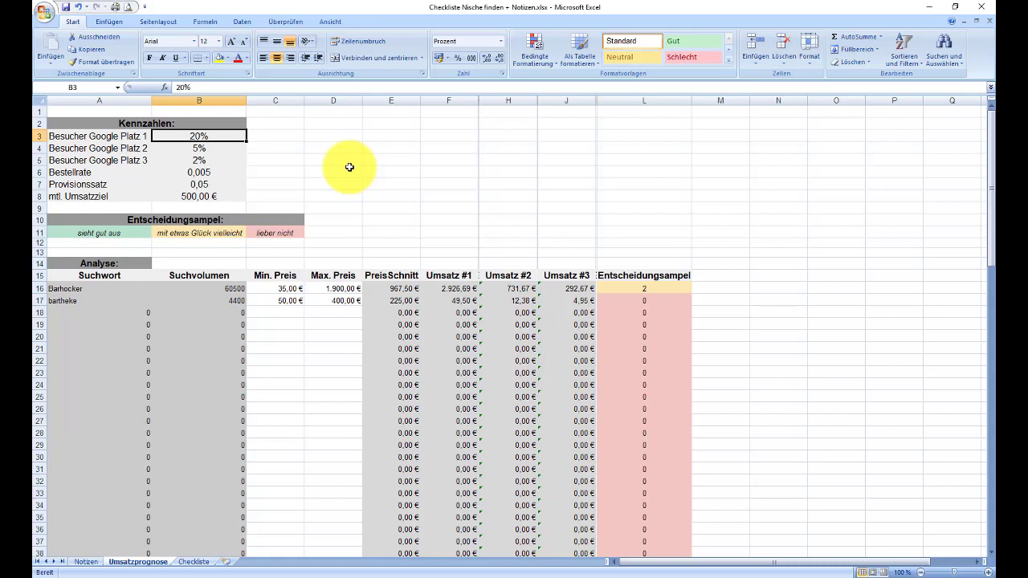
pyautogui.write('10')
pyautogui.press('Return')
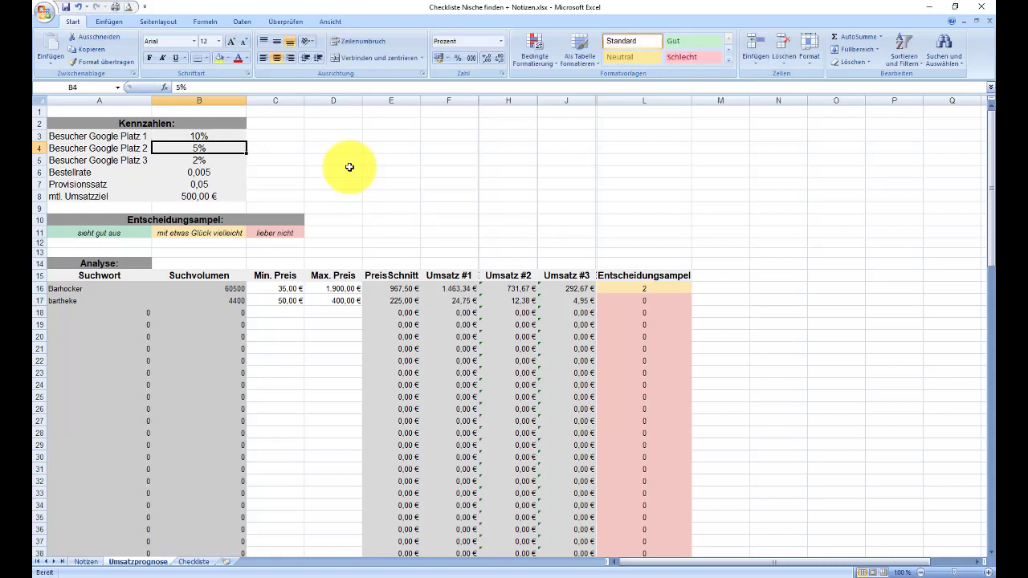
pyautogui.write('2')
pyautogui.press('Return')
pyautogui.write('1')
pyautogui.press('Return')
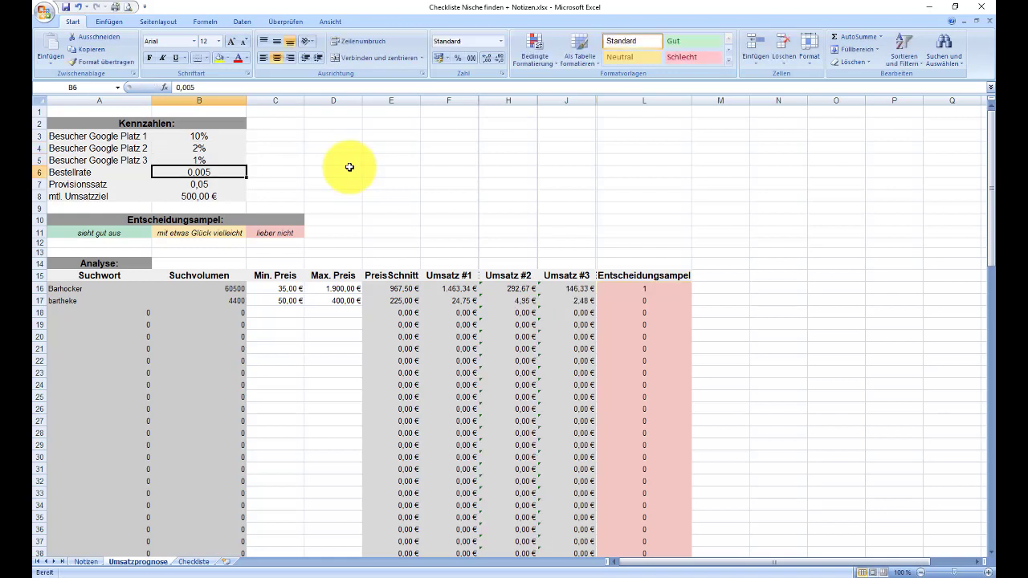
pyautogui.press('Return')
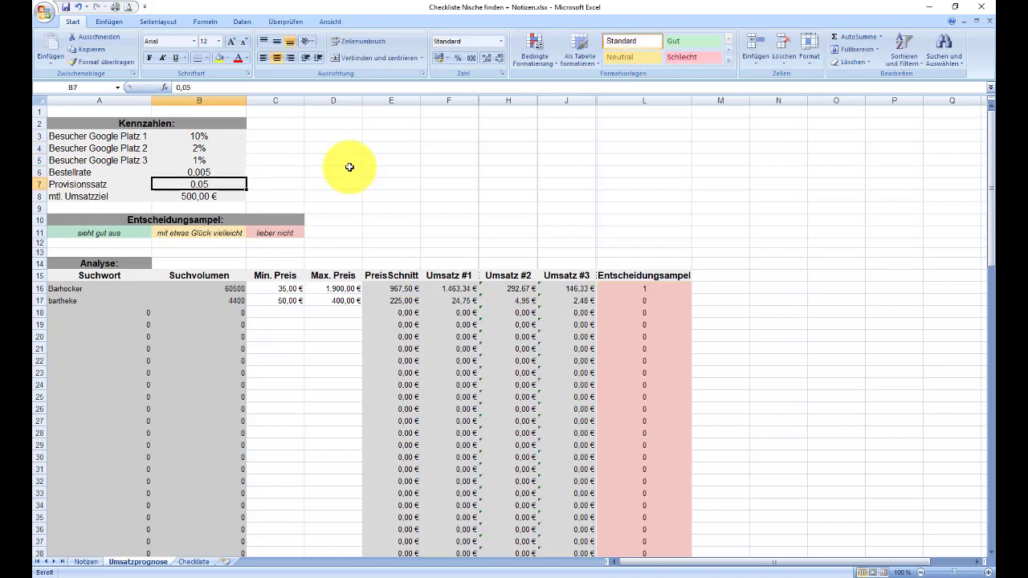
# Step: Set Barhocker's Max. Preis to 600 € and check its PreisSchnitt
pyautogui.click(337, 288)
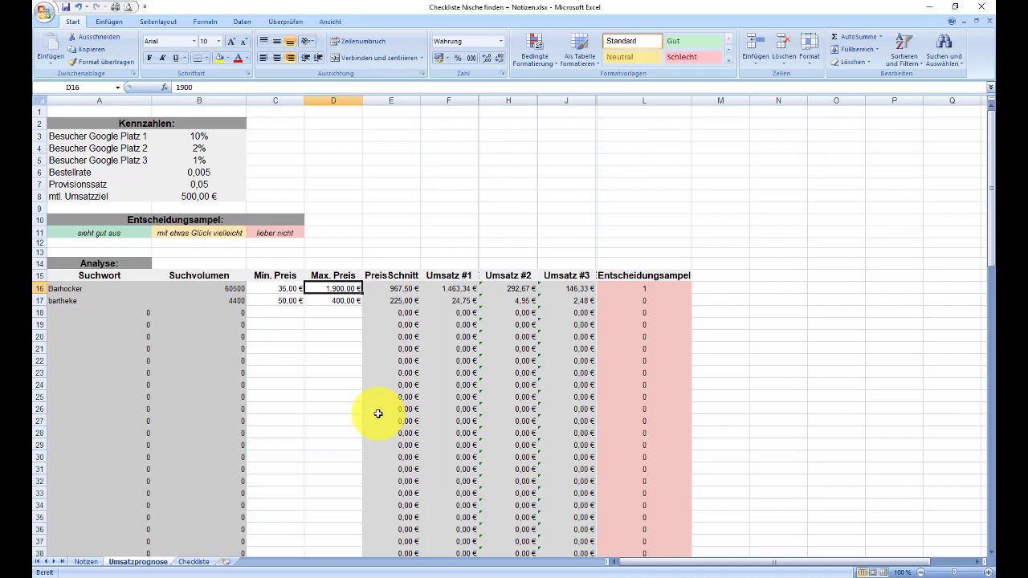
pyautogui.write('6000')
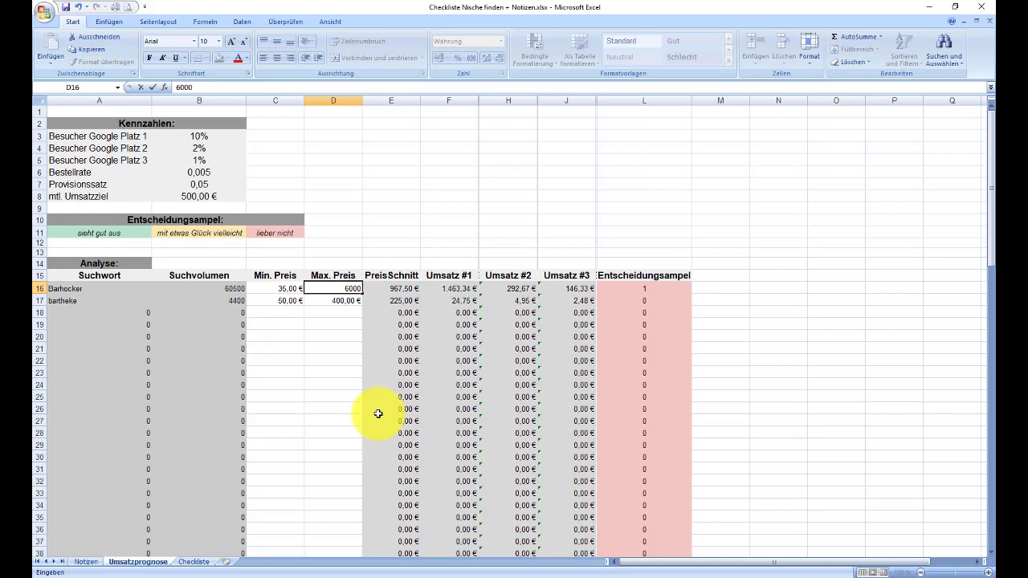
pyautogui.press('Return')
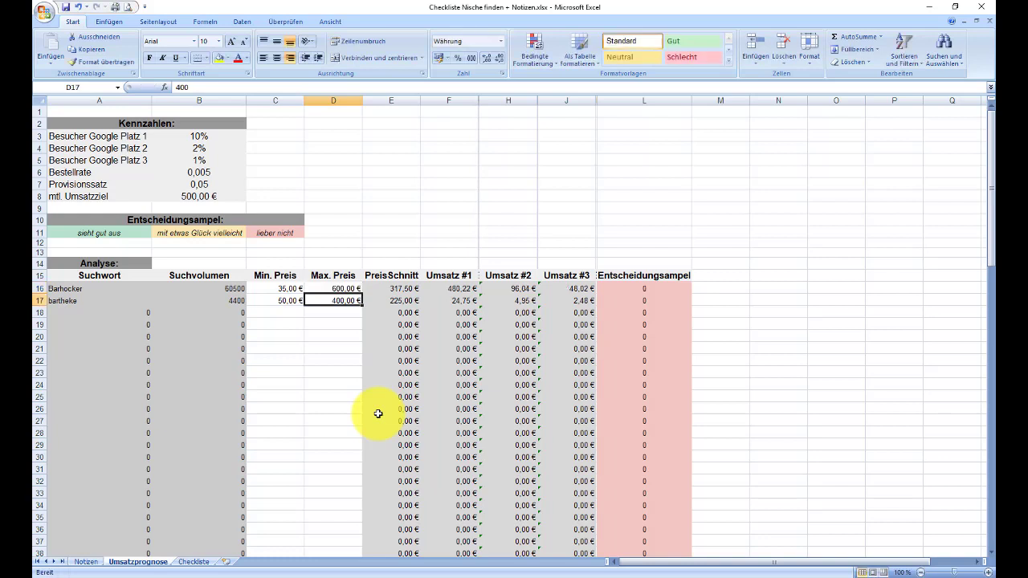
pyautogui.click(394, 289)
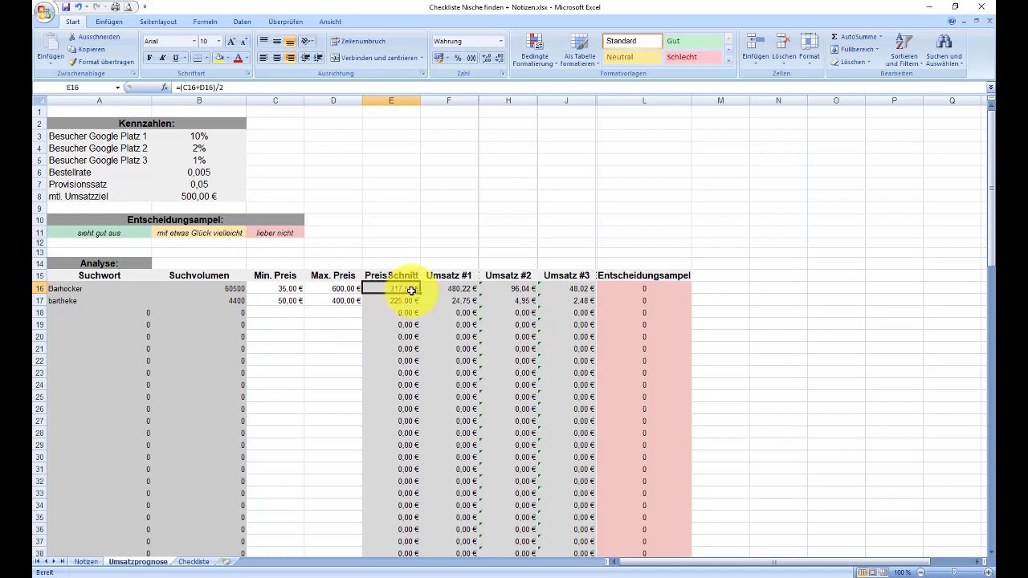
# Step: Check Barhocker's Umsatz #1 and Entscheidungsampel, and compare its Suchvolumen, Preis and Gesamtentscheidung on the Notizen sheet with bartheke's Suchvolumen
pyautogui.click(457, 290)
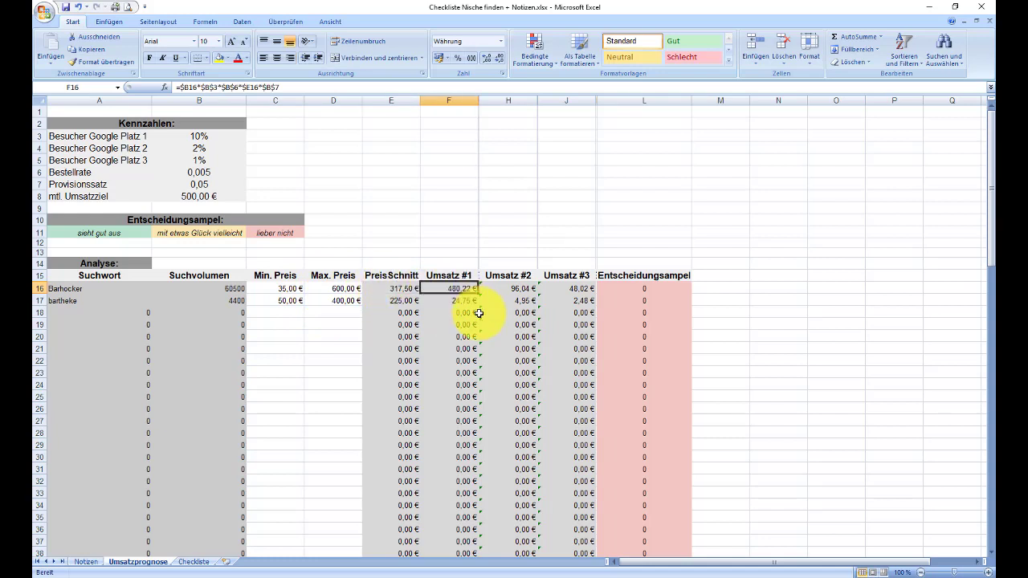
pyautogui.click(656, 287)
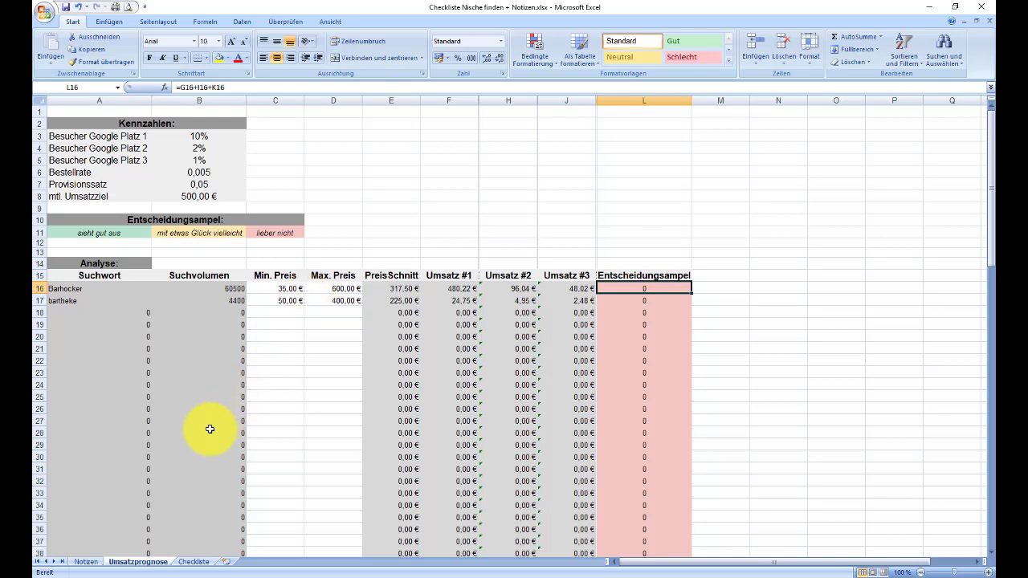
pyautogui.click(89, 562)
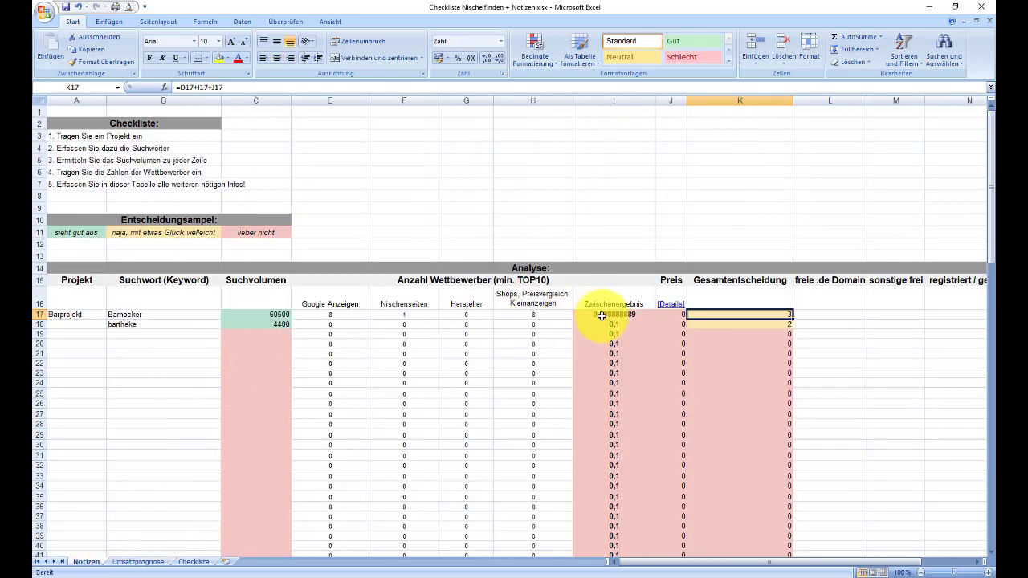
pyautogui.click(274, 314)
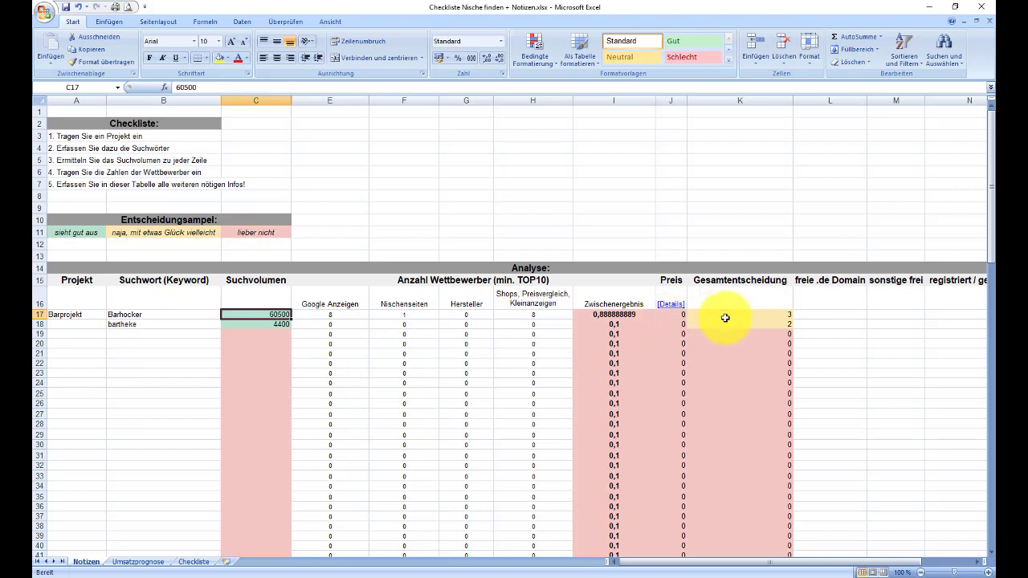
pyautogui.click(680, 315)
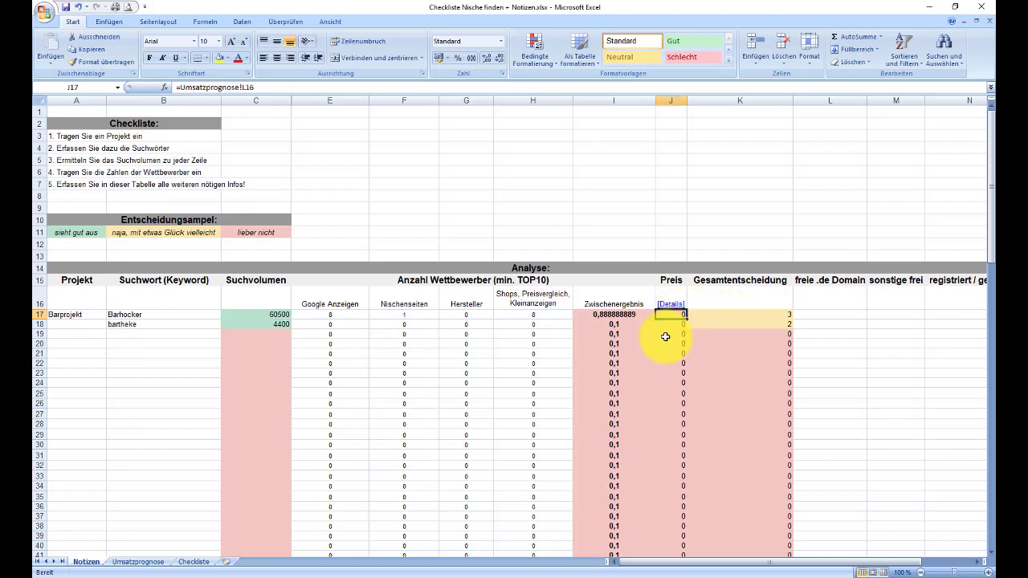
pyautogui.click(691, 315)
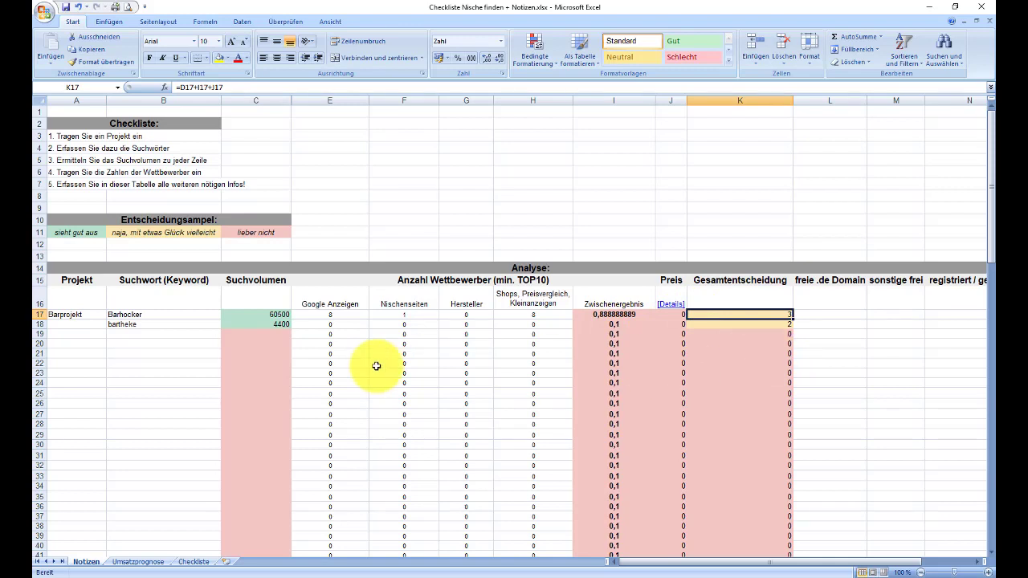
pyautogui.click(252, 322)
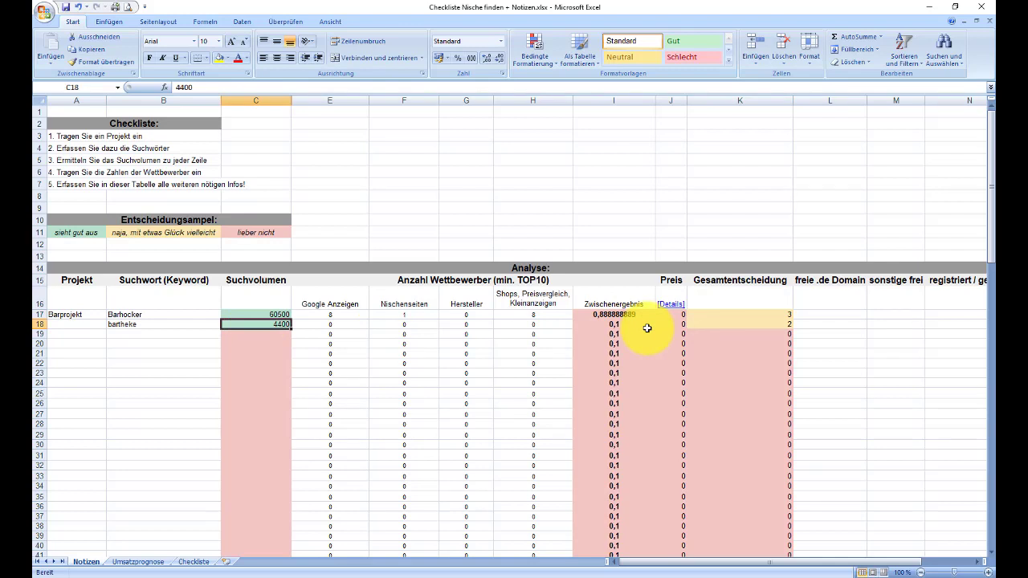
# Step: Add the Suchwort "elektrischer kamin" below bartheke on the Notizen sheet
pyautogui.click(156, 334)
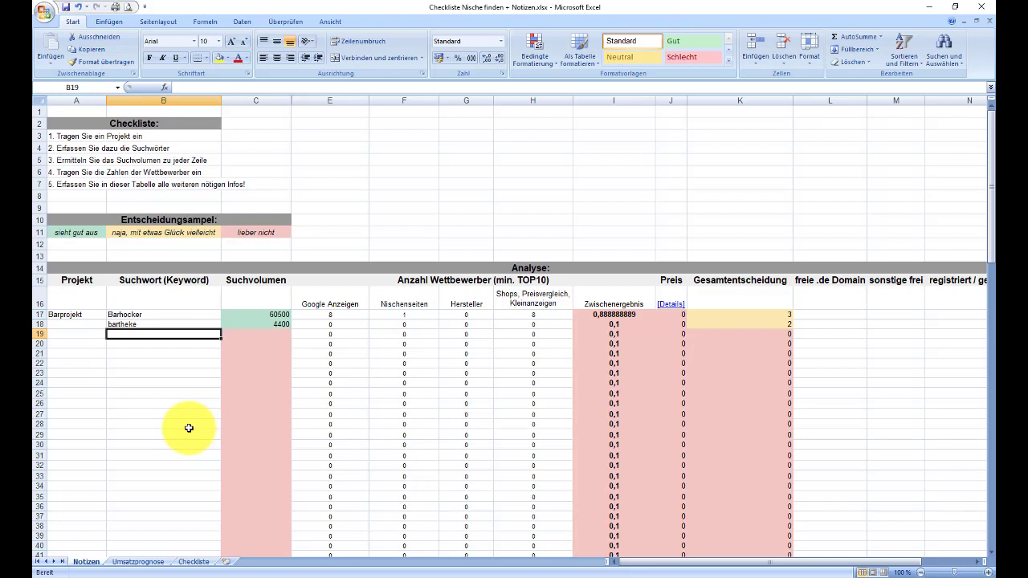
pyautogui.write('e')
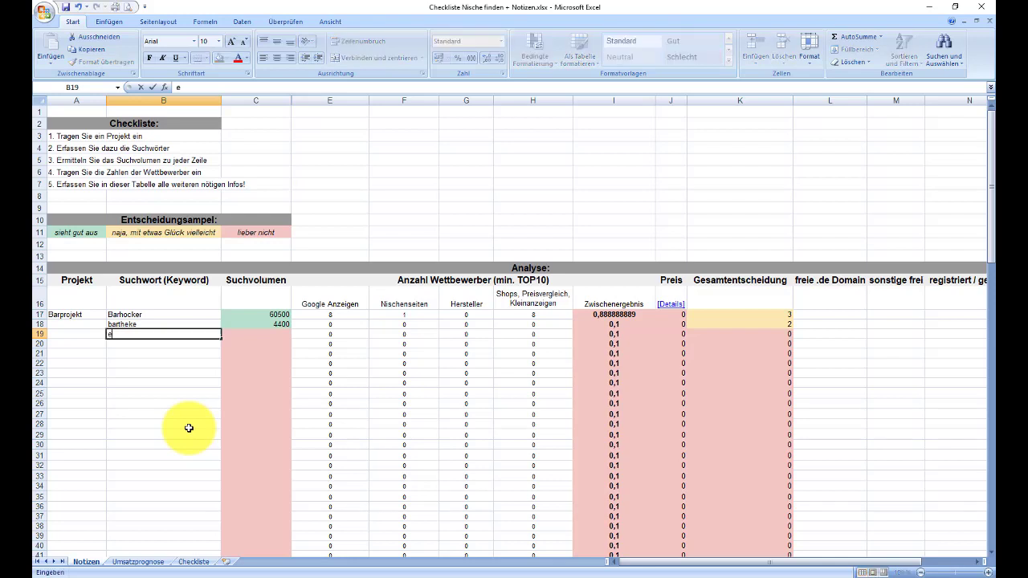
pyautogui.write('lektrischer kamin')
pyautogui.press('Return')
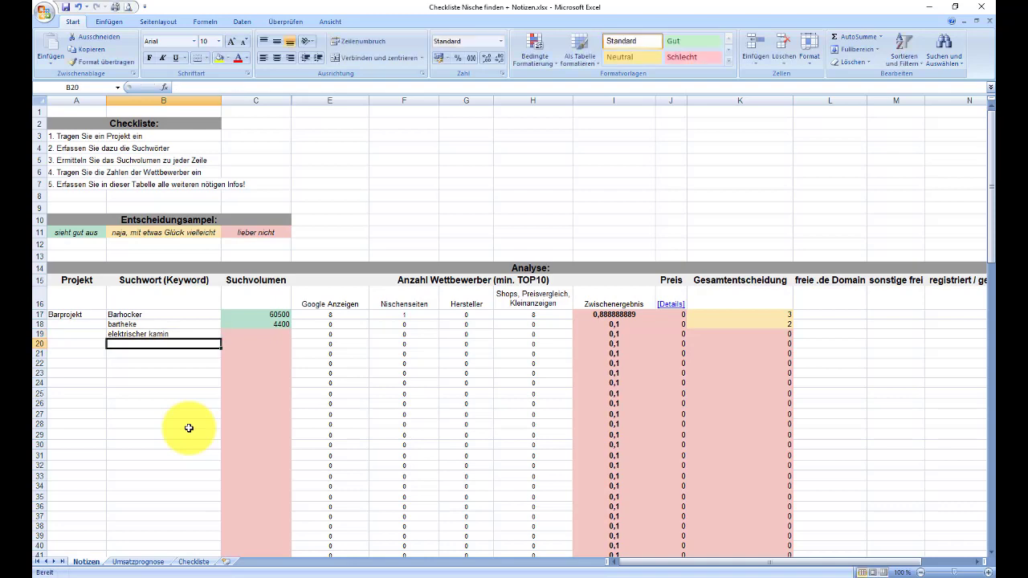
# Step: Copy the keyword "elektrischer kamin" from the Notizen sheet into the keyword search of KWFinder in Chrome
pyautogui.press('Up')
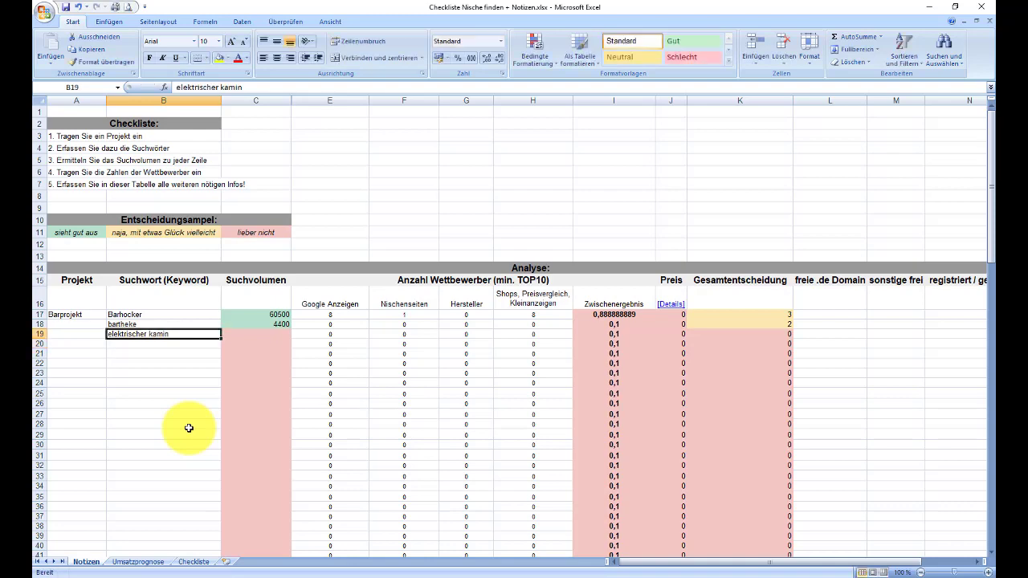
pyautogui.hotkey('ctrl', 'c')
pyautogui.hotkey('alt', 'Tab')
pyautogui.hotkey('alt', 'Tab')
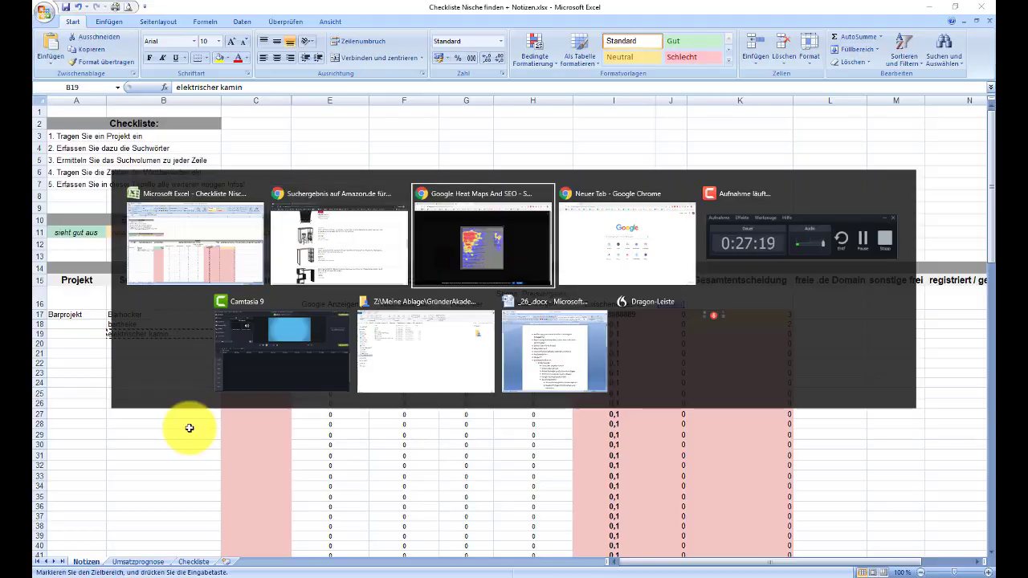
pyautogui.click(281, 12)
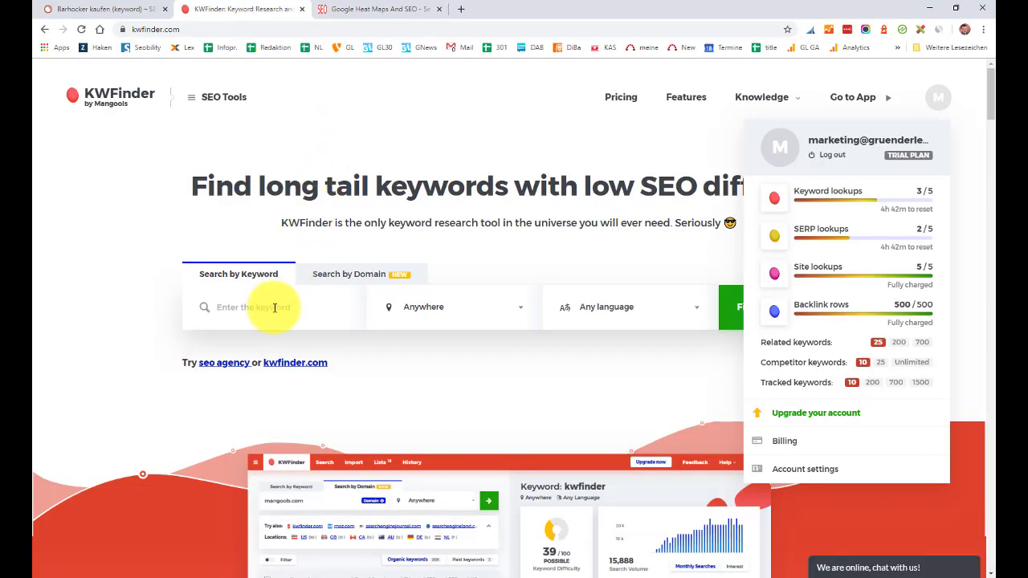
pyautogui.click(269, 310)
pyautogui.write('elektrischer kamin')
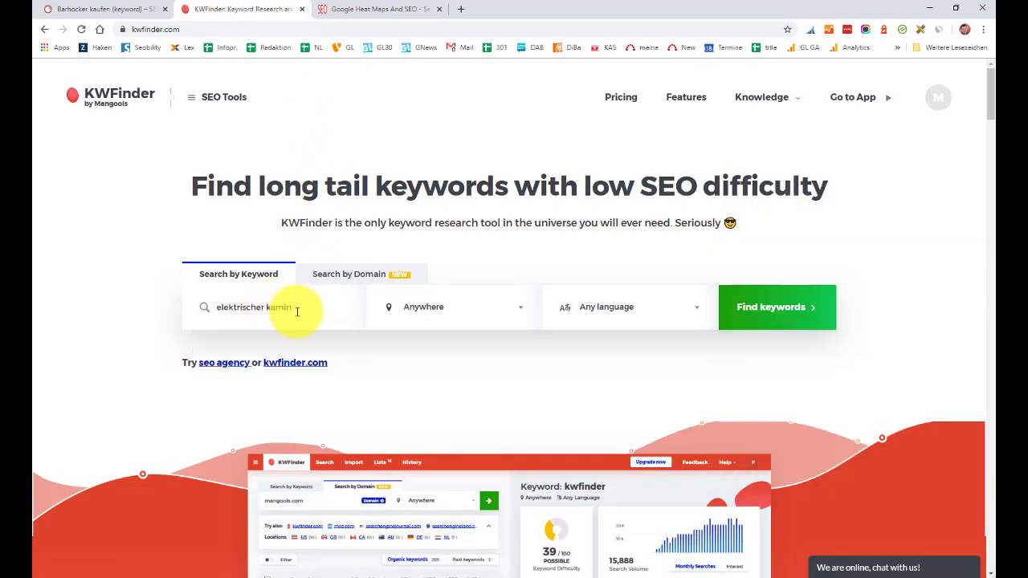
# Step: Limit the keyword search to Germany and German, and run it
pyautogui.click(429, 310)
pyautogui.click(398, 426)
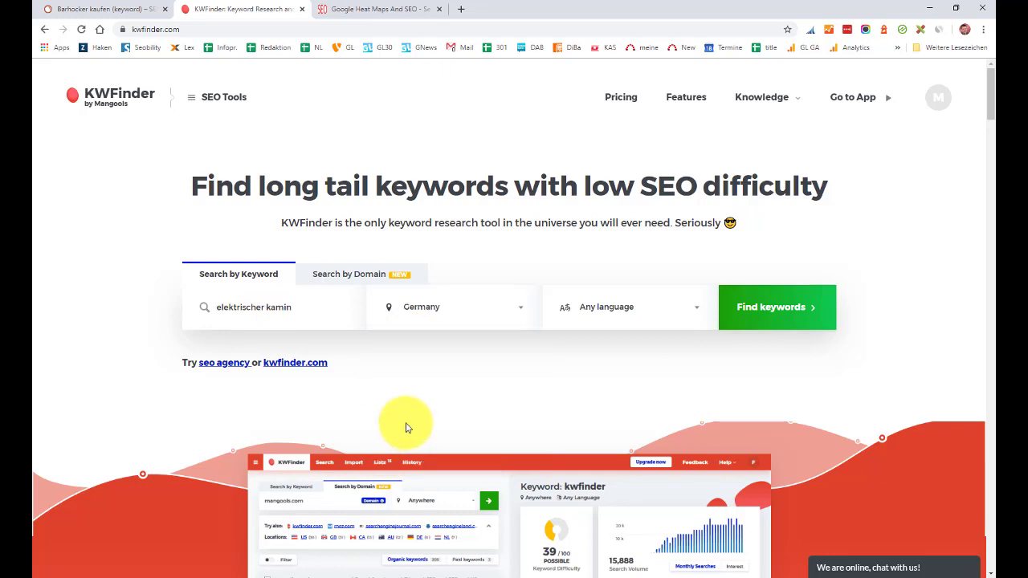
pyautogui.click(610, 305)
pyautogui.write('germ')
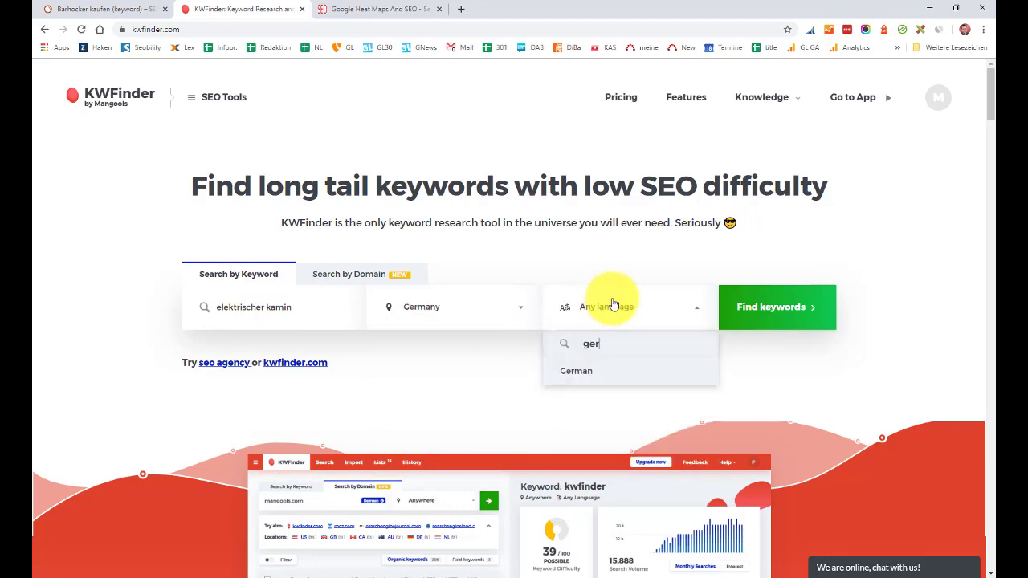
pyautogui.click(592, 373)
pyautogui.click(778, 318)
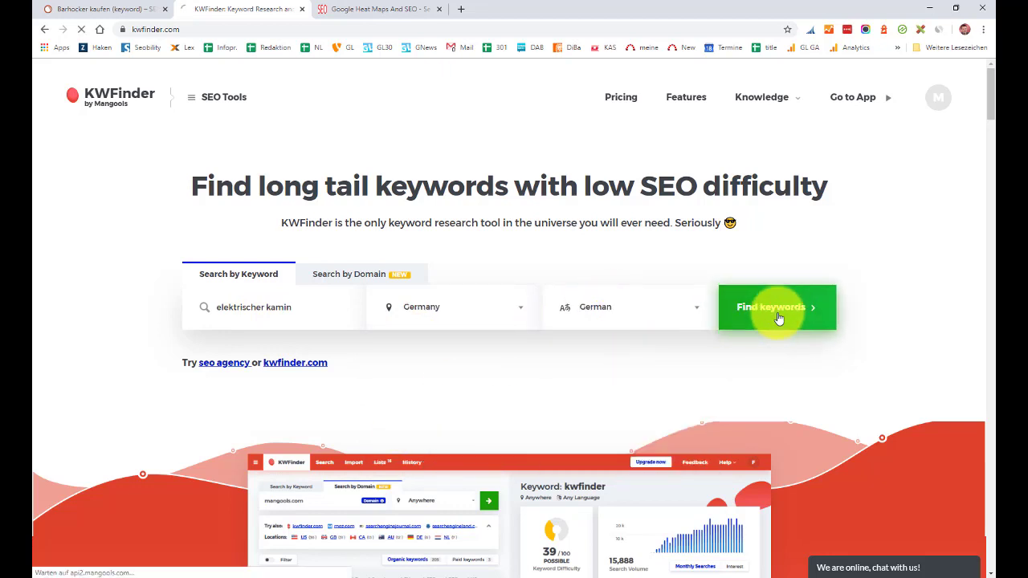
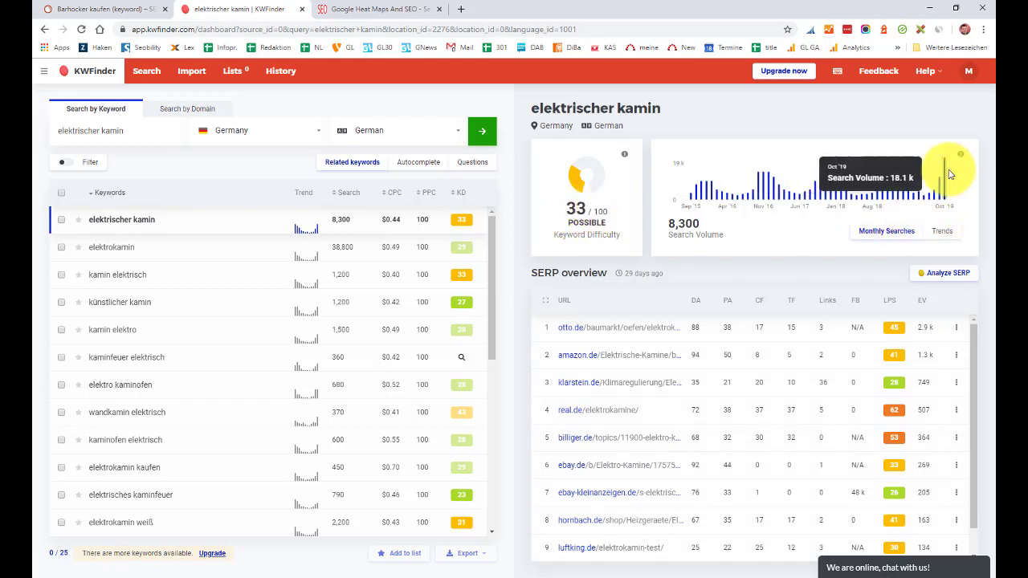
# Step: Check the monthly search volume for "elektrischer kamin" and enter 8300 as its Suchvolumen in the Excel Notizen sheet
pyautogui.moveTo(956, 191)
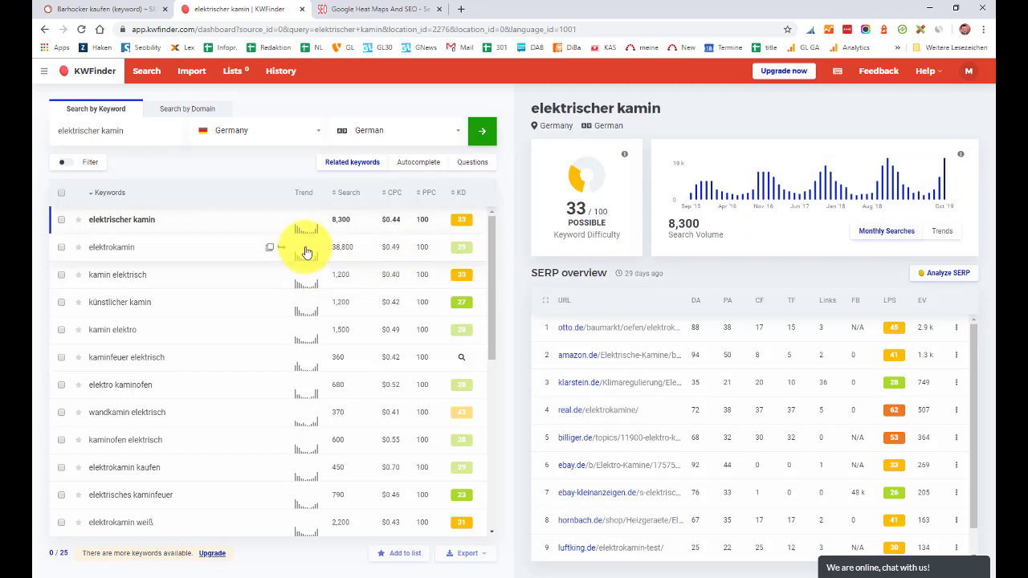
pyautogui.hotkey('alt', 'Tab')
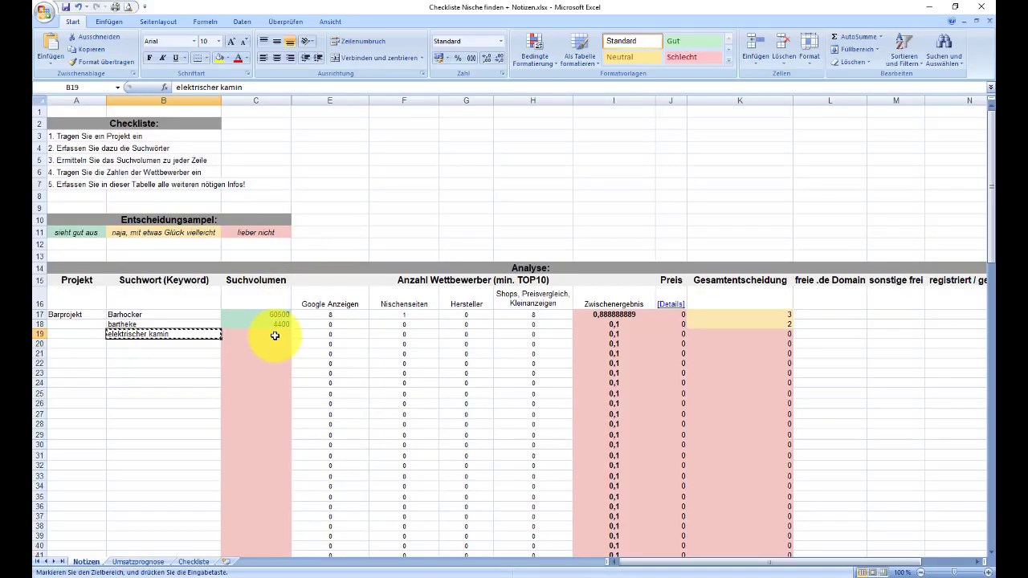
pyautogui.click(274, 336)
pyautogui.write('8300')
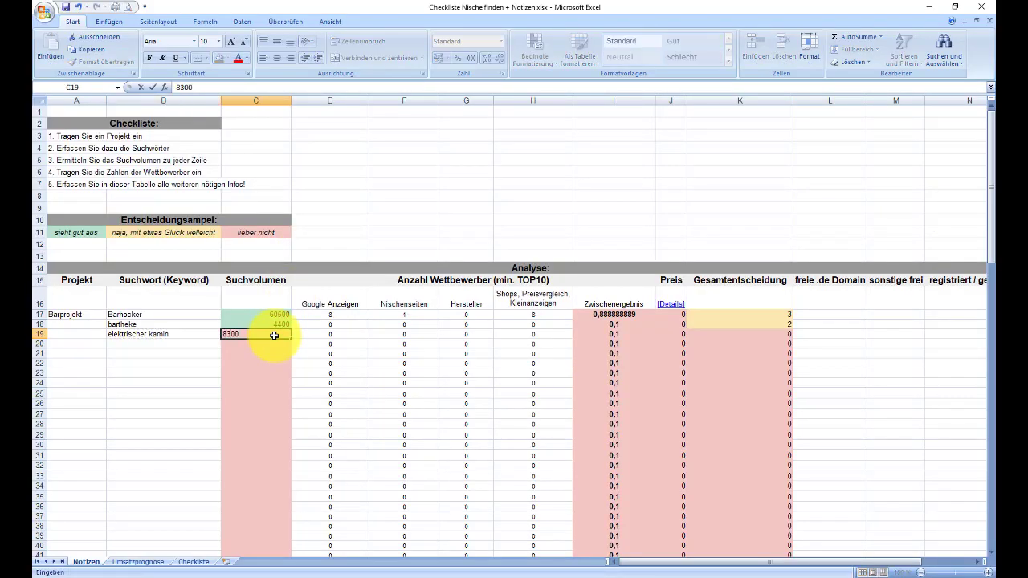
pyautogui.press('Return')
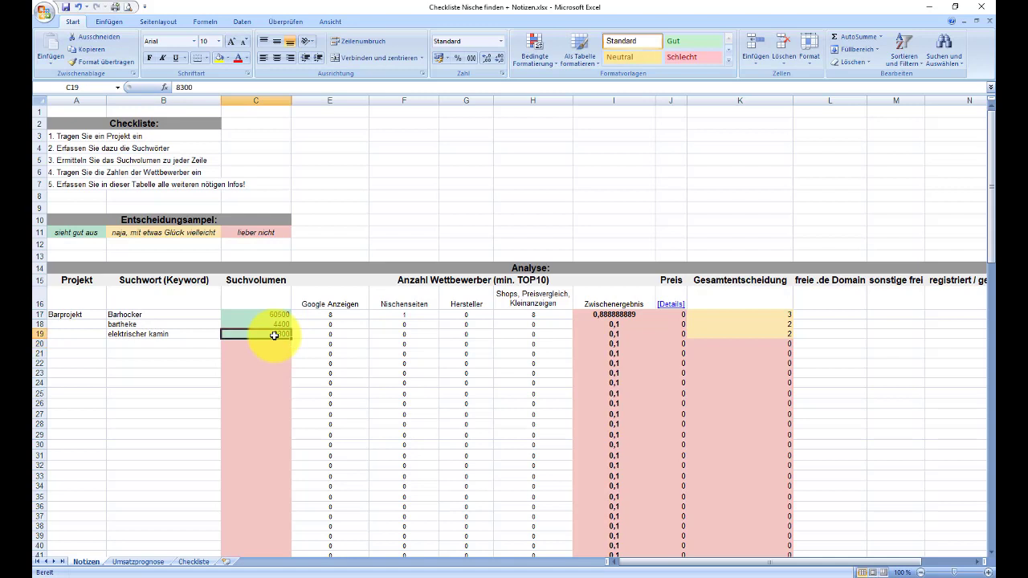
# Step: Switch to the incognito Chrome window and search Google for "elektrischer kamin" in place of the barhocker.de page
pyautogui.click(207, 337)
pyautogui.hotkey('alt', 'Tab')
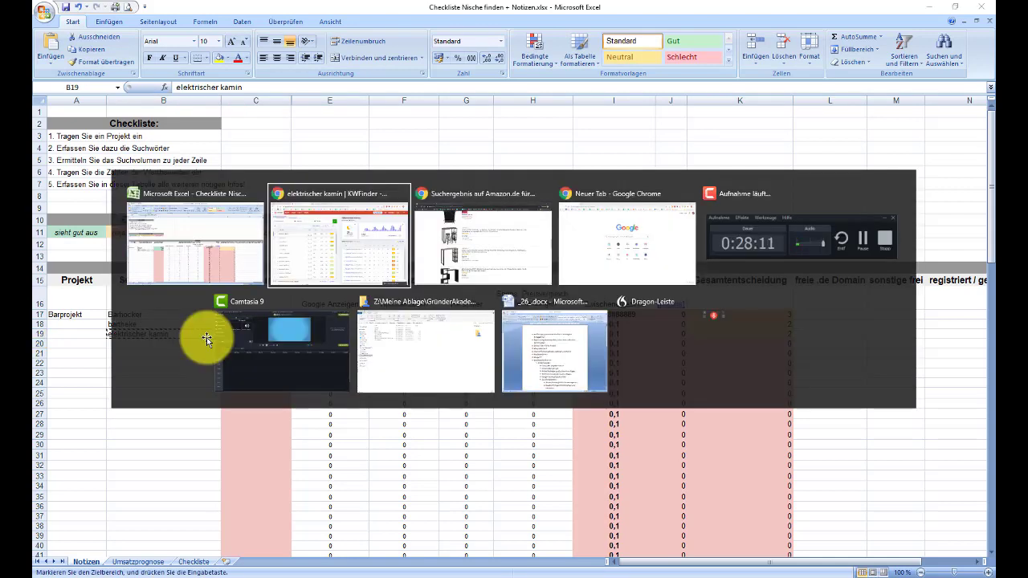
pyautogui.hotkey('alt', 'Tab')
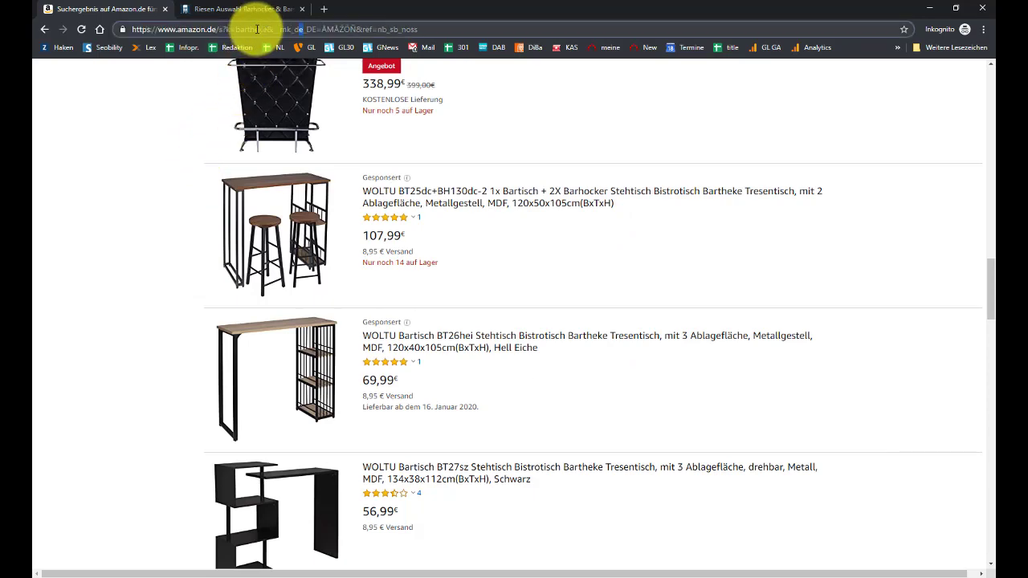
pyautogui.click(245, 9)
pyautogui.click(128, 9)
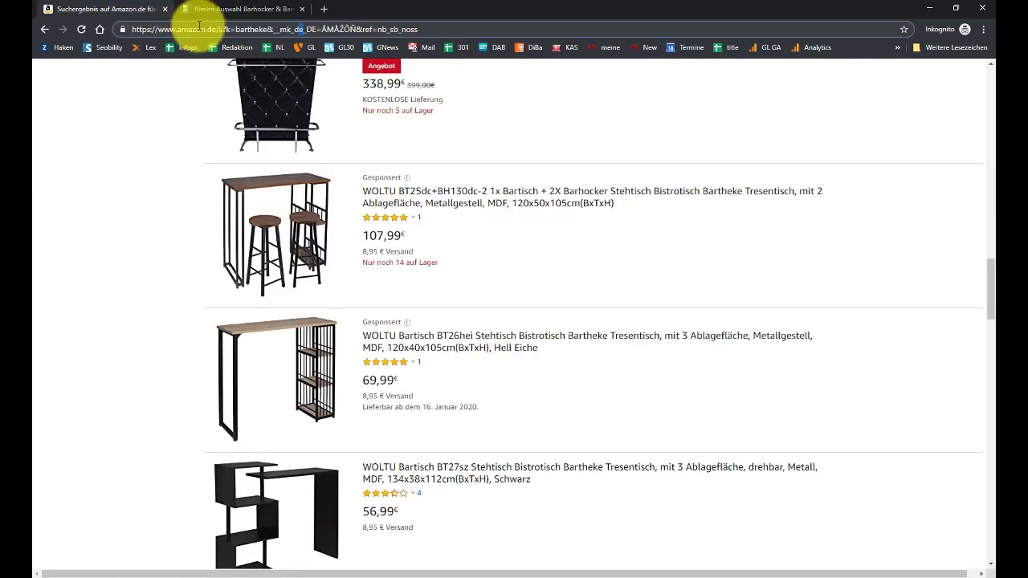
pyautogui.click(262, 10)
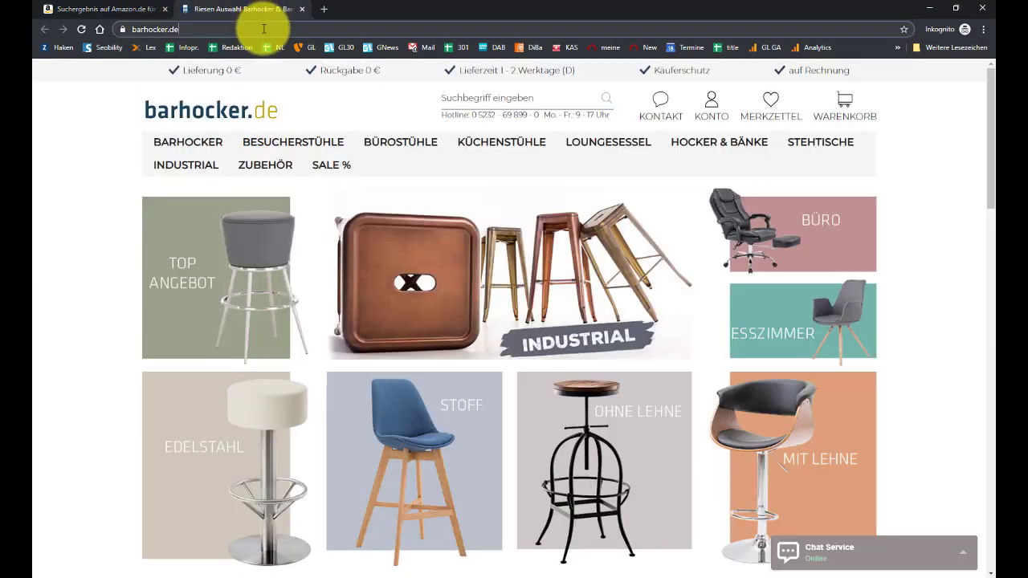
pyautogui.write('elektrischer kamin')
pyautogui.press('Return')
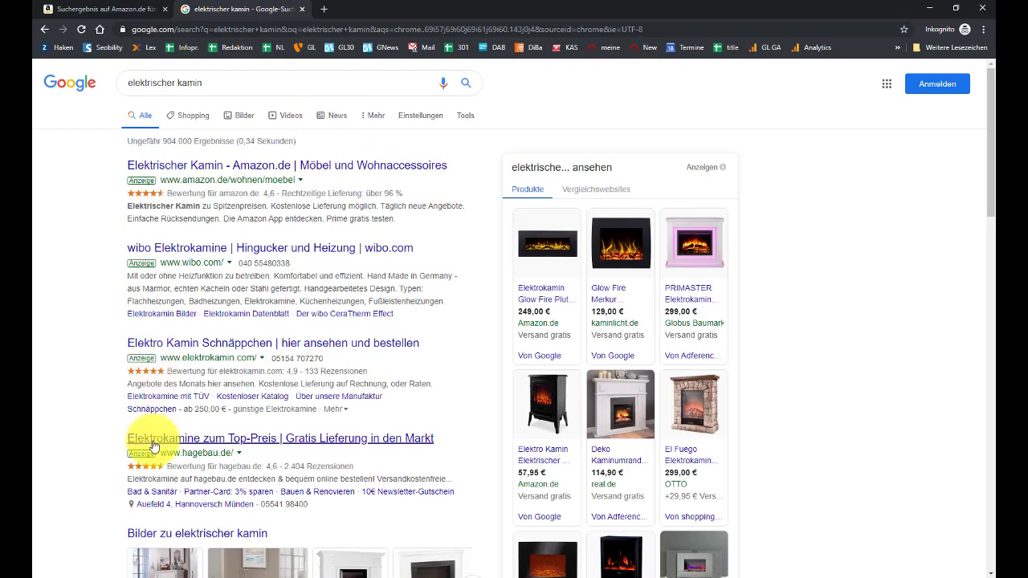
# Step: Count the ads in the Google results and set Google Anzeigen for elektrischer kamin to 9 on the Excel Notizen sheet
pyautogui.scroll(-2, 141, 474)
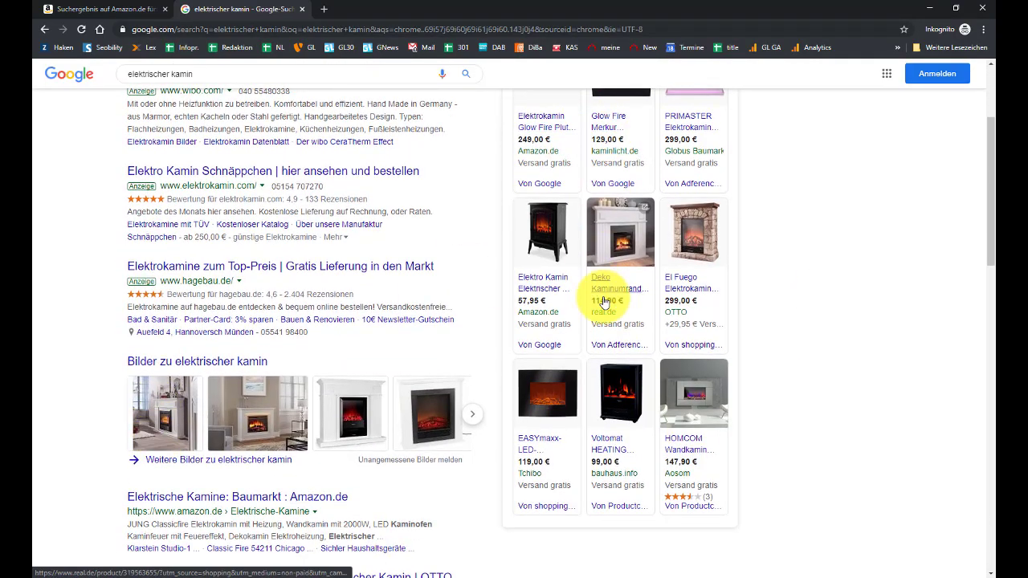
pyautogui.scroll(-2, 602, 293)
pyautogui.scroll(-2, 282, 249)
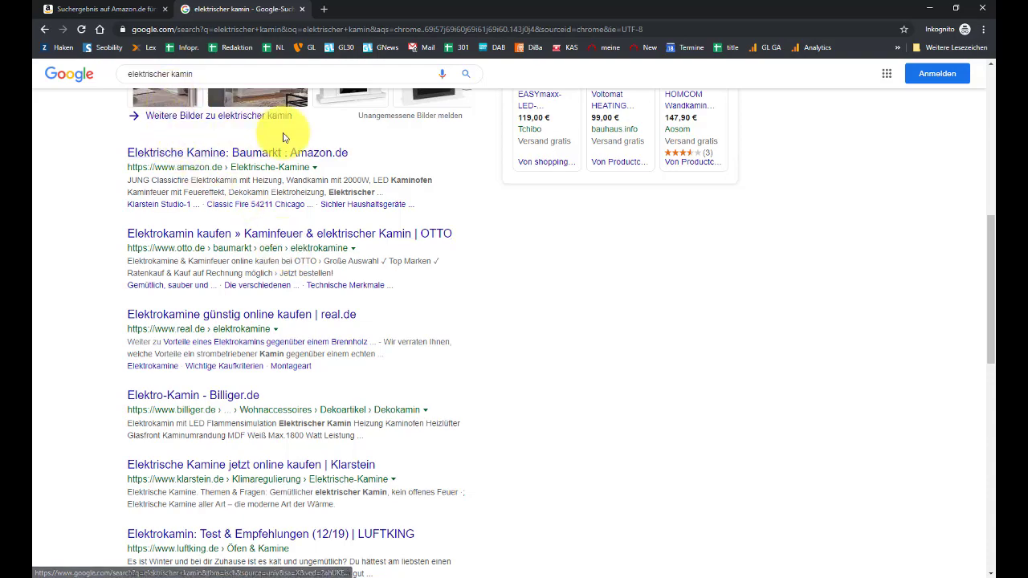
pyautogui.scroll(-8, 283, 139)
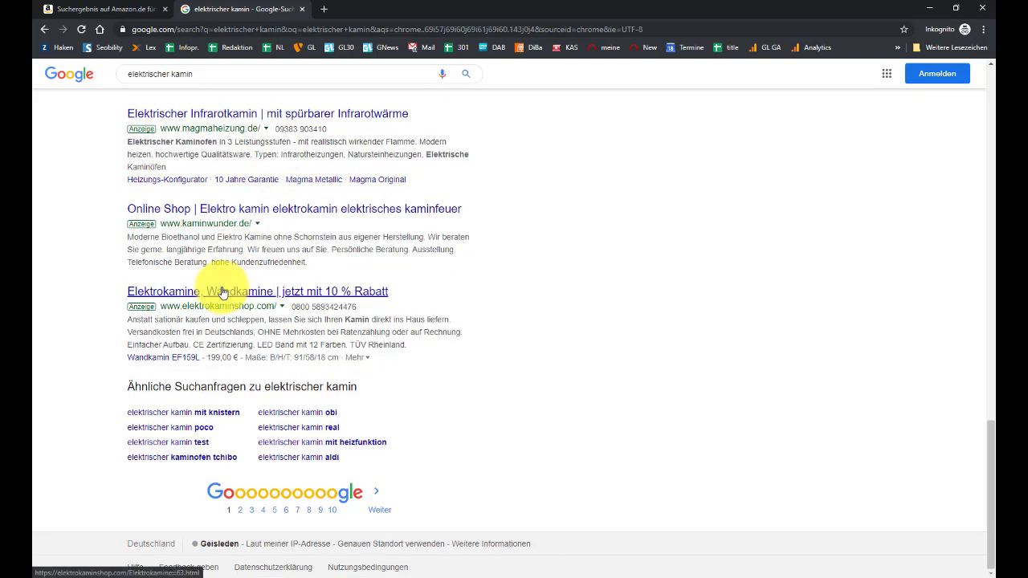
pyautogui.scroll(2, 203, 149)
pyautogui.hotkey('alt', 'Tab')
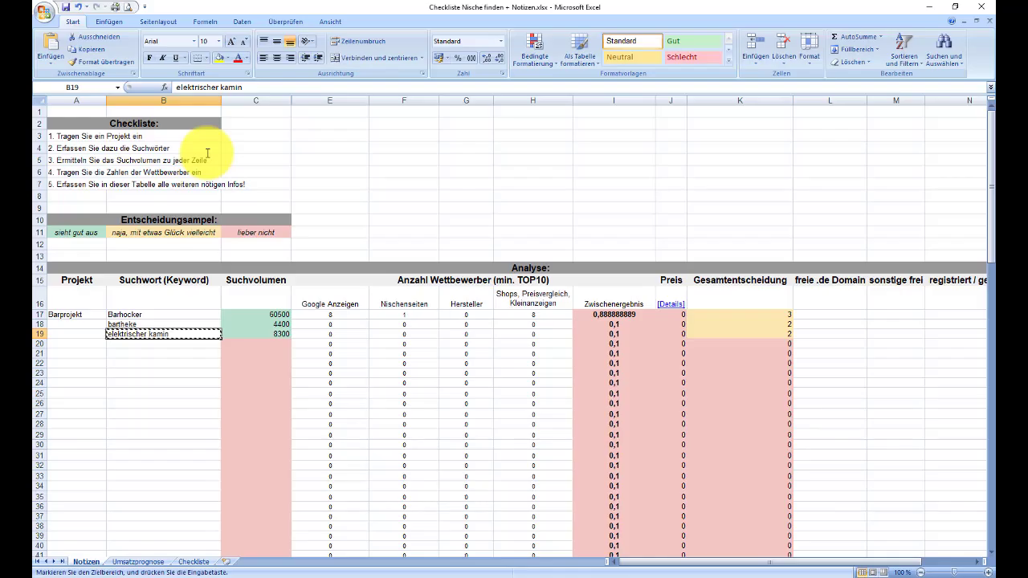
pyautogui.click(337, 342)
pyautogui.click(342, 333)
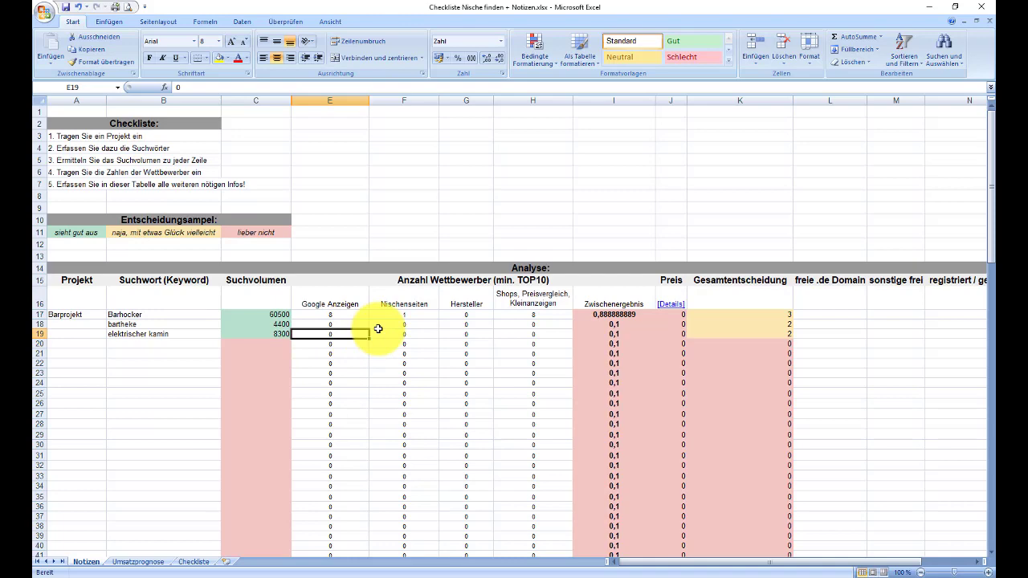
pyautogui.write('9')
pyautogui.press('Return')
# Step: Switch to the incognito Chrome window, open the Luftking Elektrokamin result in a separate tab to inspect the site, and close it
pyautogui.click(377, 329)
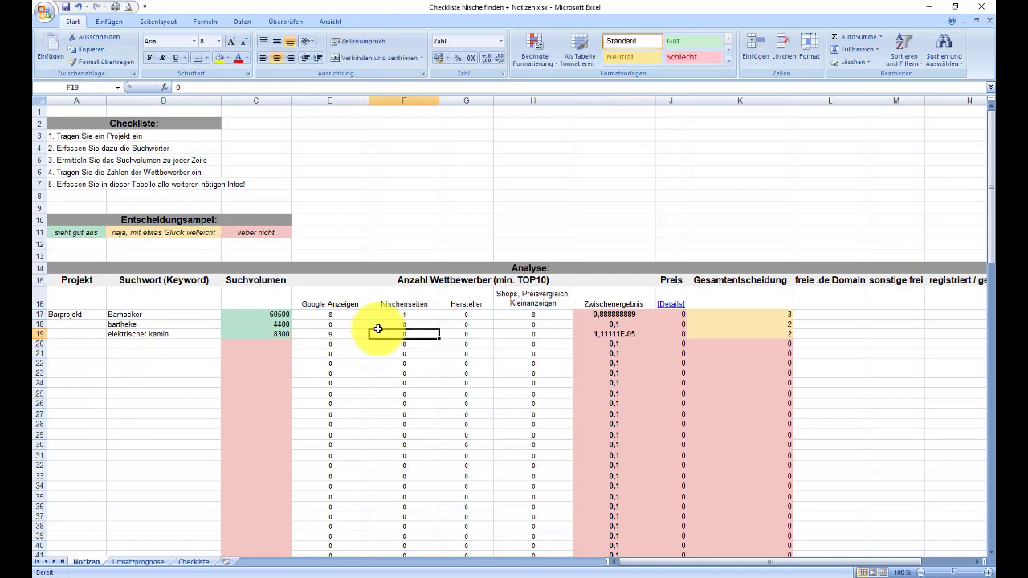
pyautogui.hotkey('alt', 'Tab')
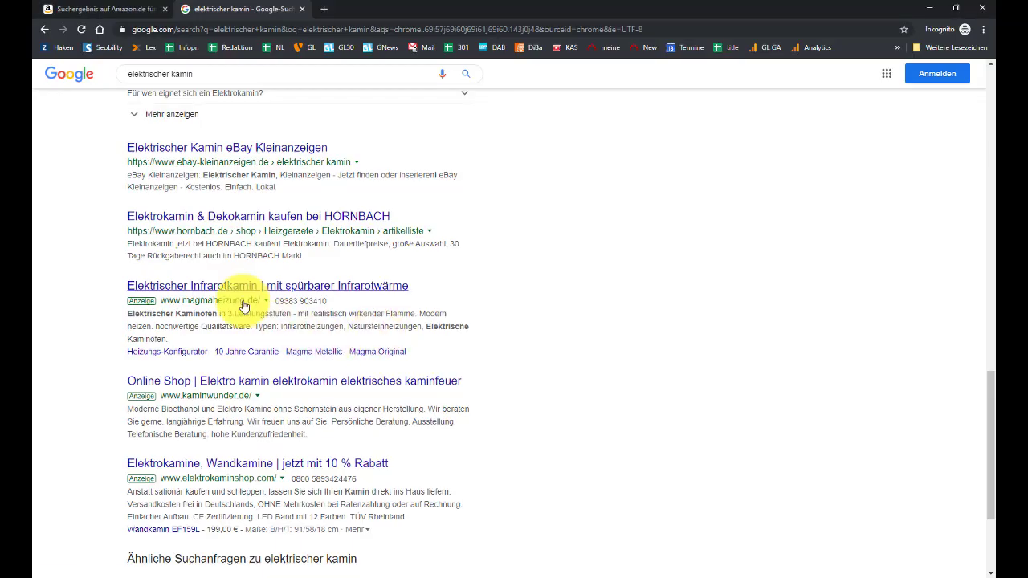
pyautogui.scroll(1, 207, 236)
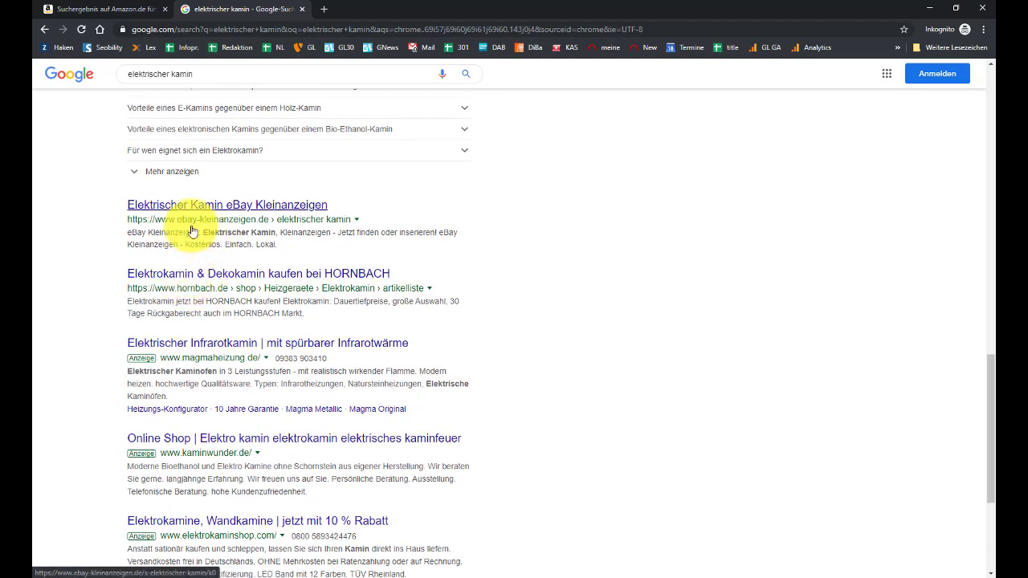
pyautogui.scroll(3, 172, 222)
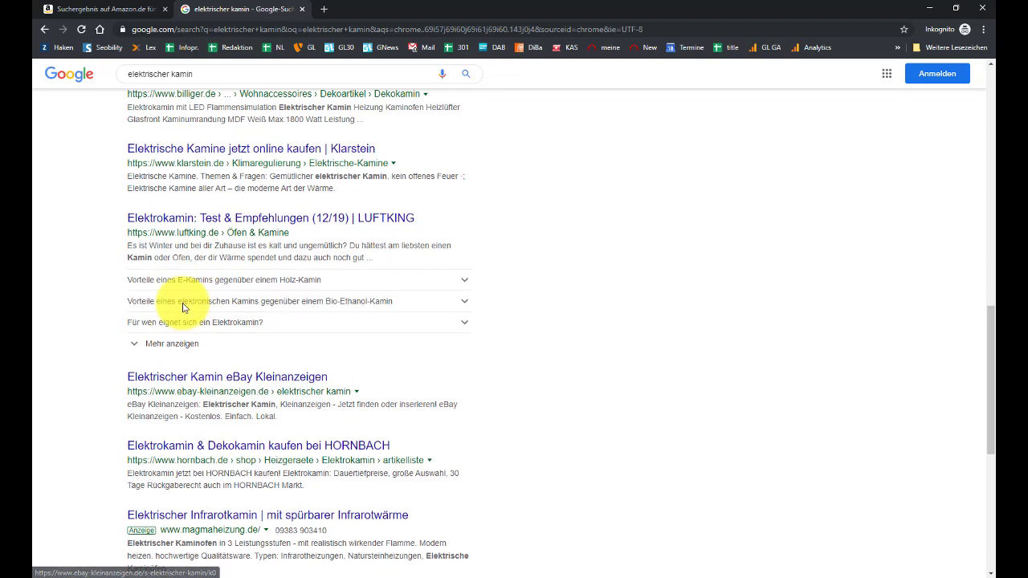
pyautogui.middleClick(217, 224)
pyautogui.click(346, 11)
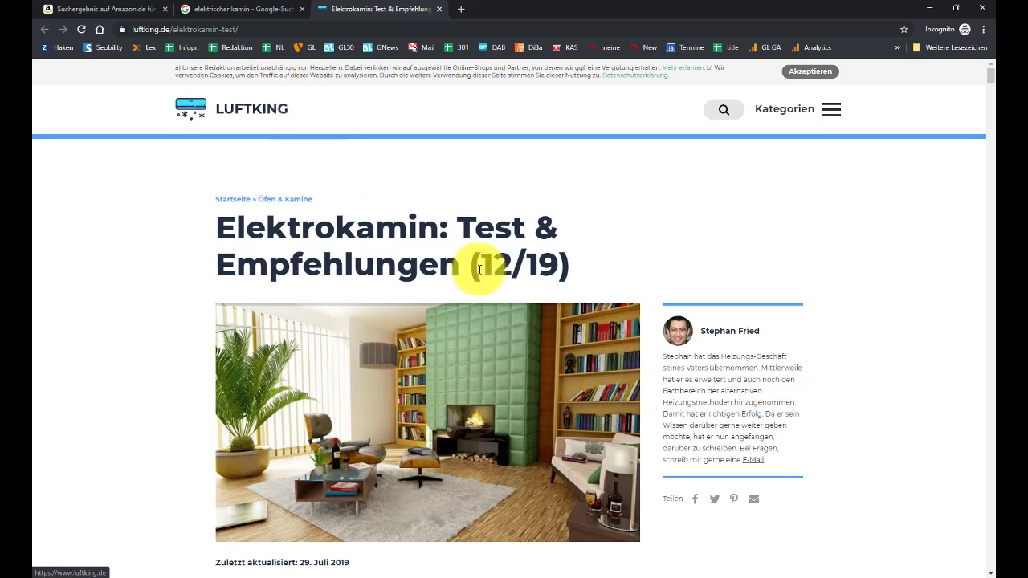
pyautogui.click(438, 9)
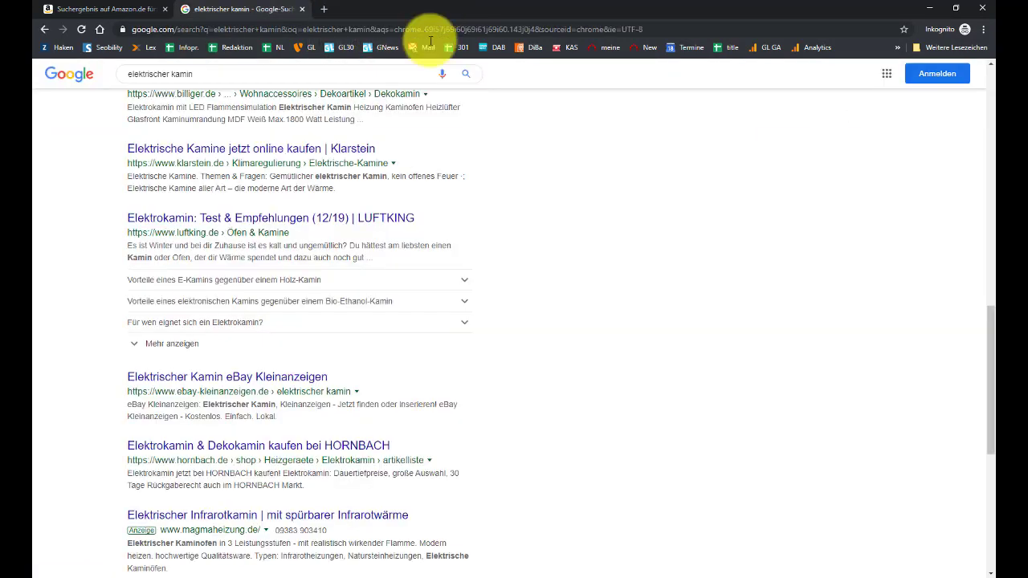
# Step: Open the Klarstein result in a new tab, accept all its cookies to inspect the site, and return to the Google results
pyautogui.scroll(2, 206, 249)
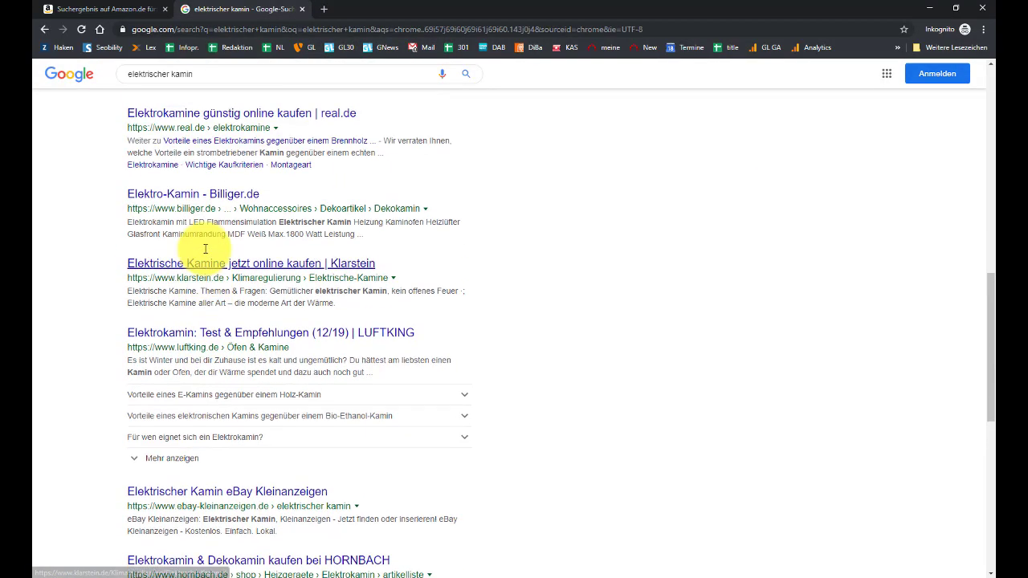
pyautogui.rightClick(269, 267)
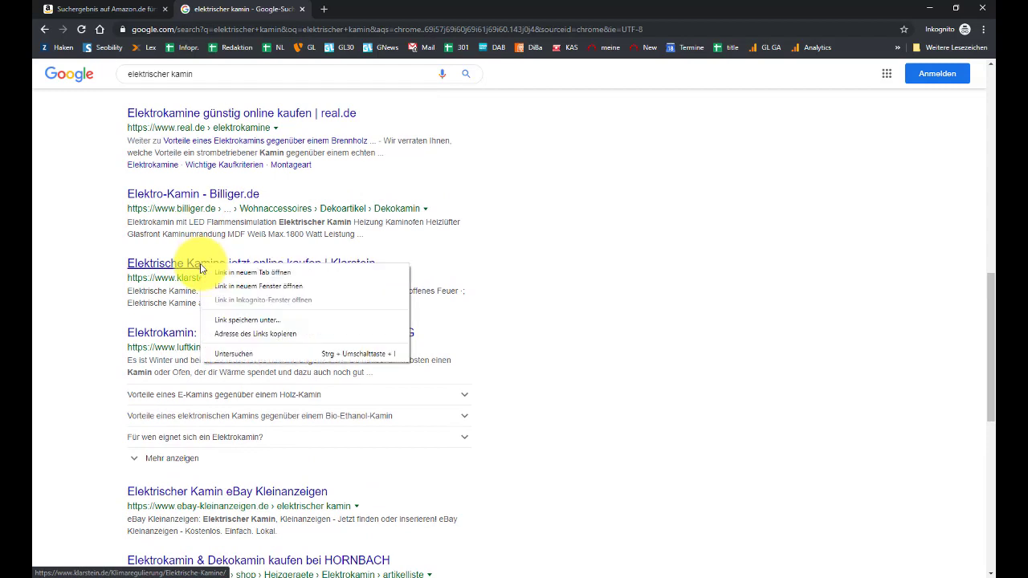
pyautogui.click(305, 277)
pyautogui.click(384, 7)
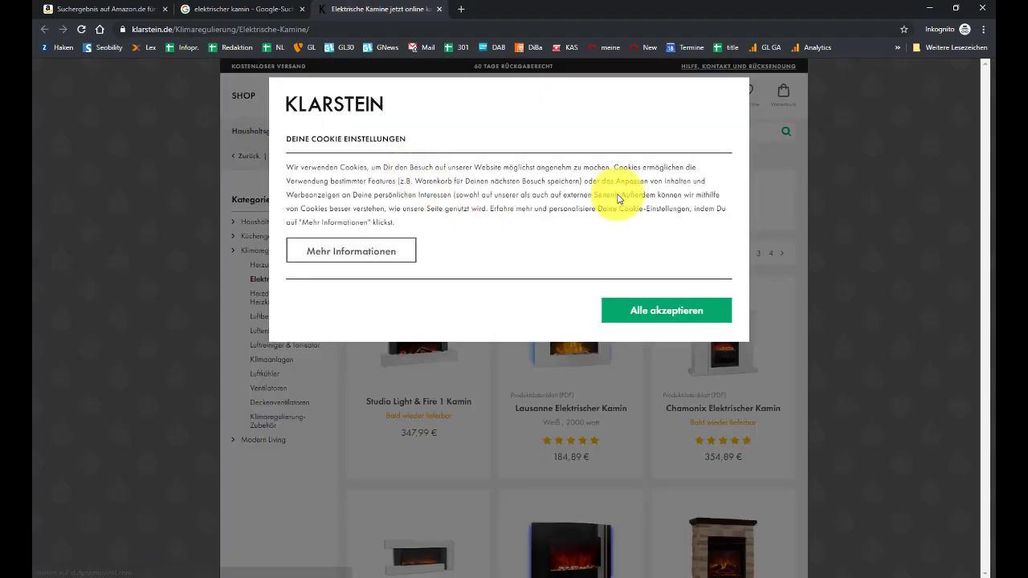
pyautogui.click(683, 307)
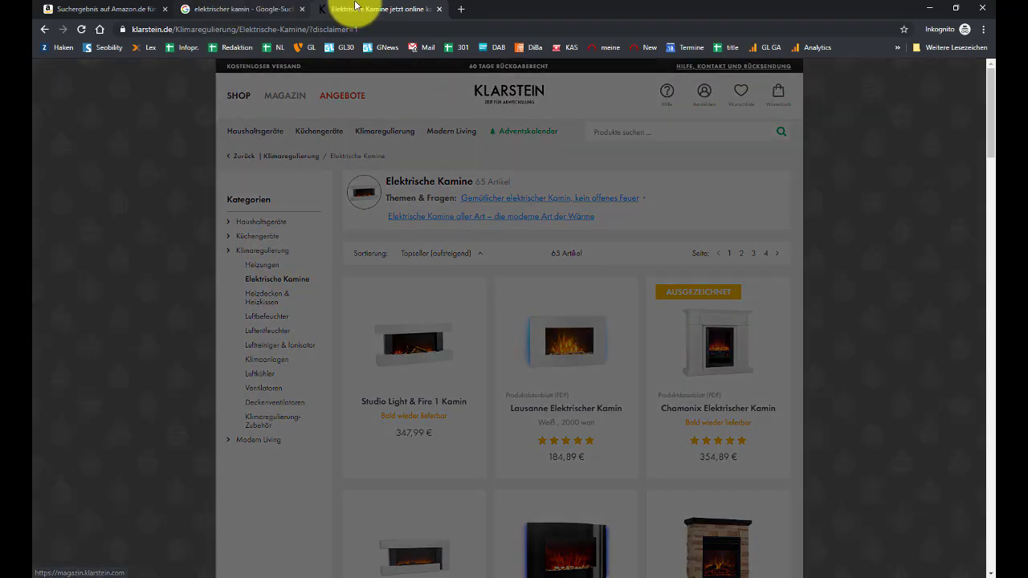
pyautogui.hotkey('alt', 'Tab')
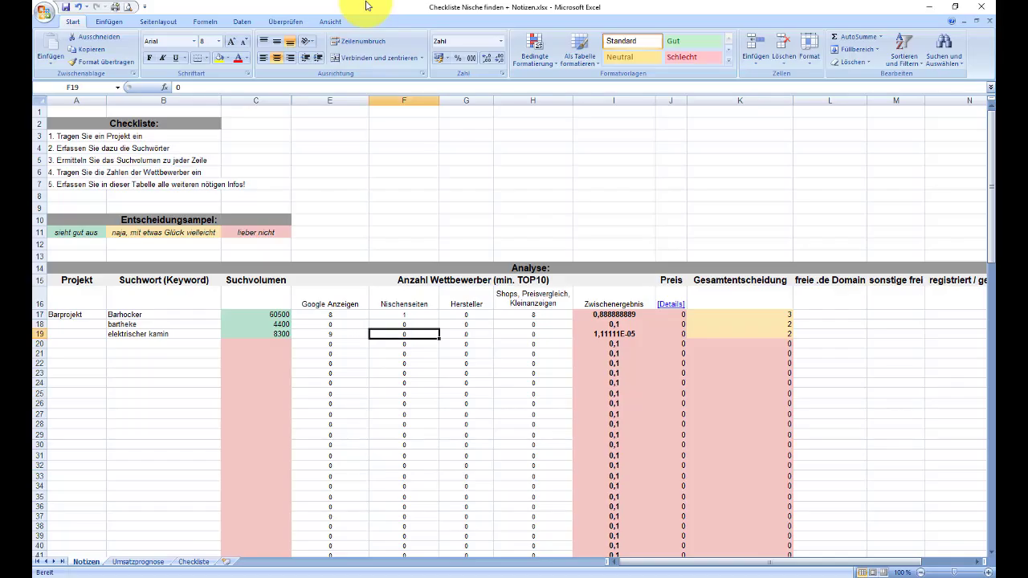
pyautogui.hotkey('alt', 'Tab')
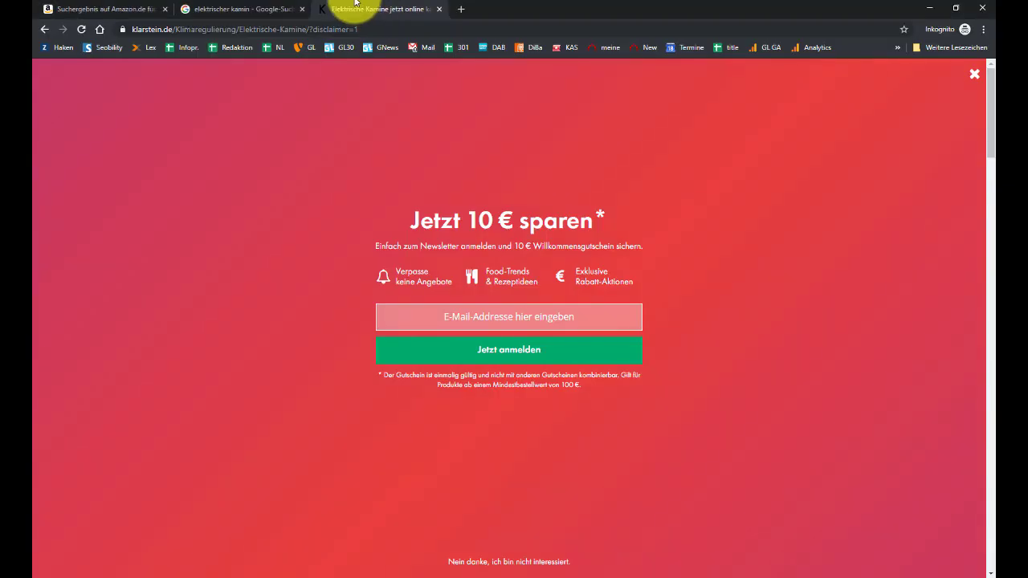
pyautogui.click(259, 8)
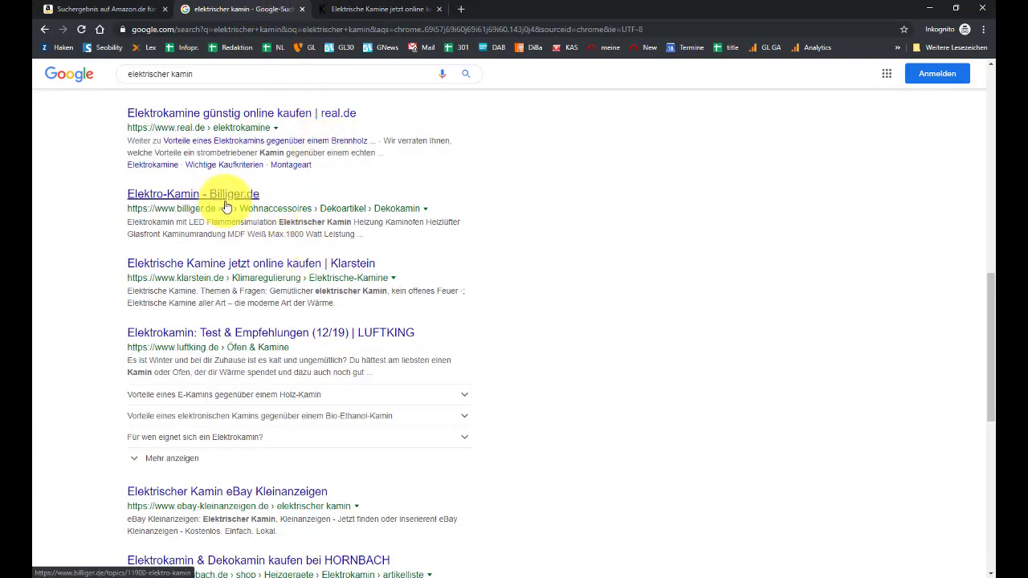
# Step: Go through the organic Google results for elektrischer kamin and count the shops, price comparison sites and classifieds
pyautogui.scroll(2, 225, 207)
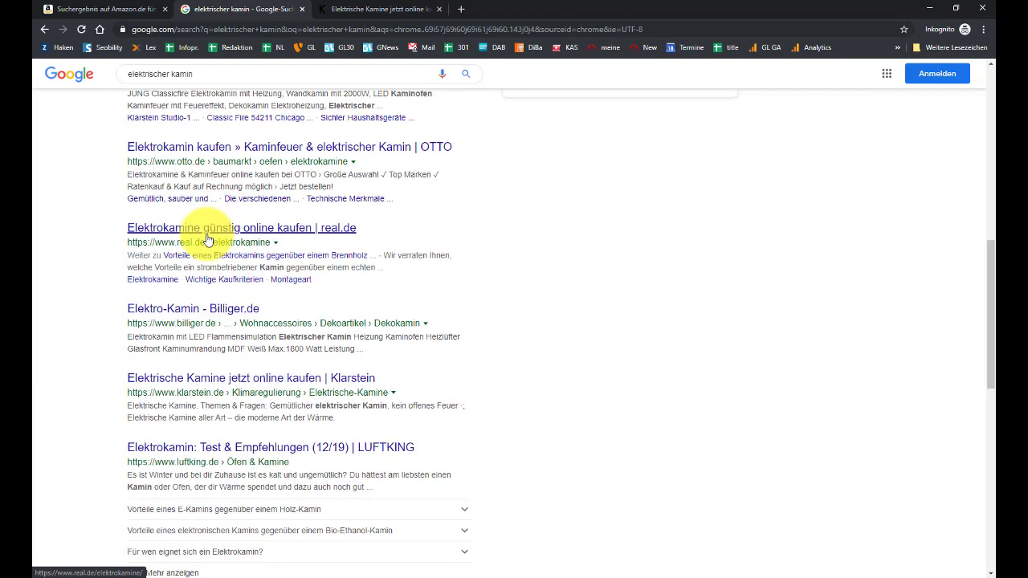
pyautogui.scroll(2, 208, 233)
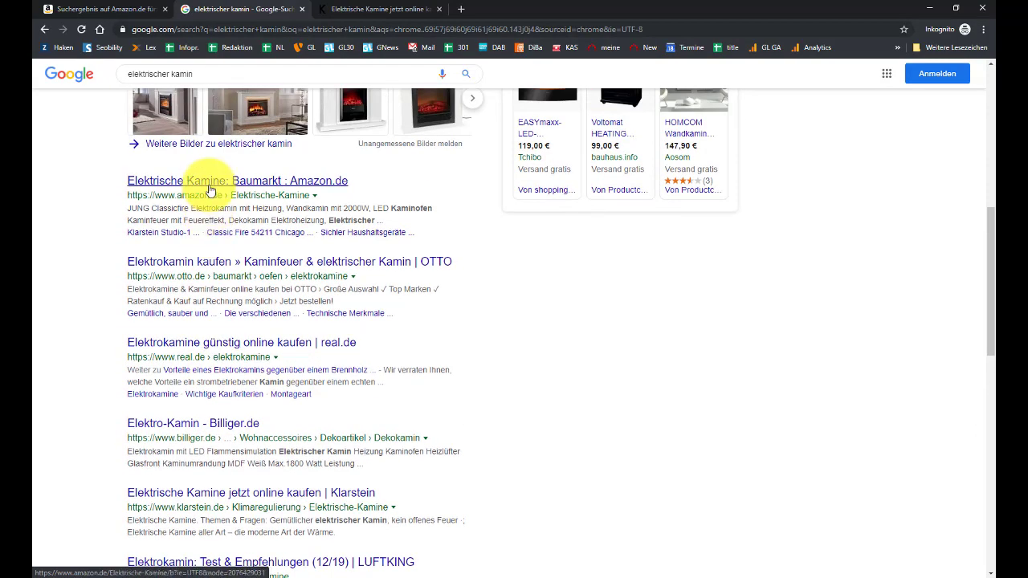
pyautogui.scroll(2, 207, 193)
pyautogui.scroll(4, 207, 191)
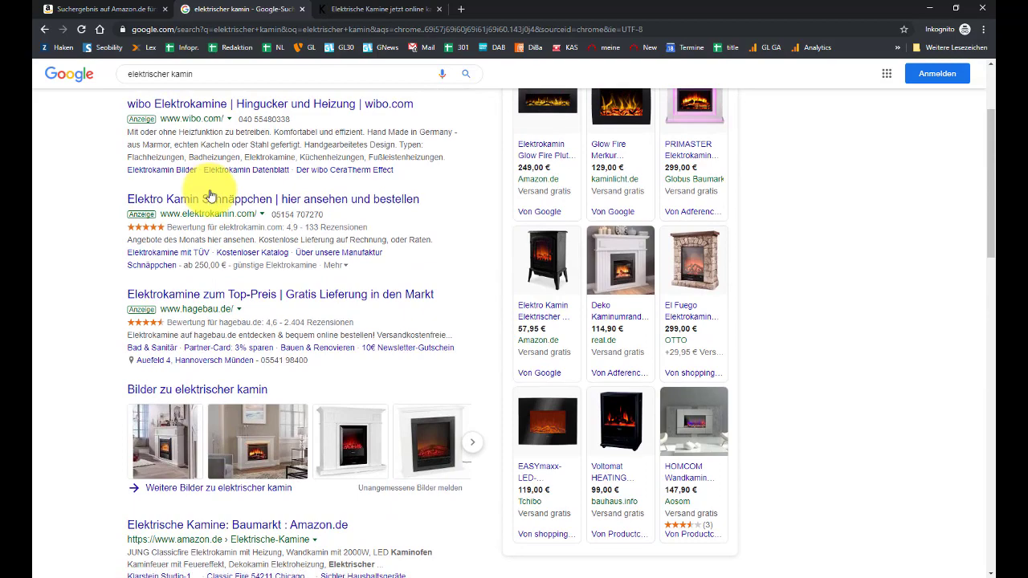
pyautogui.scroll(-4, 209, 193)
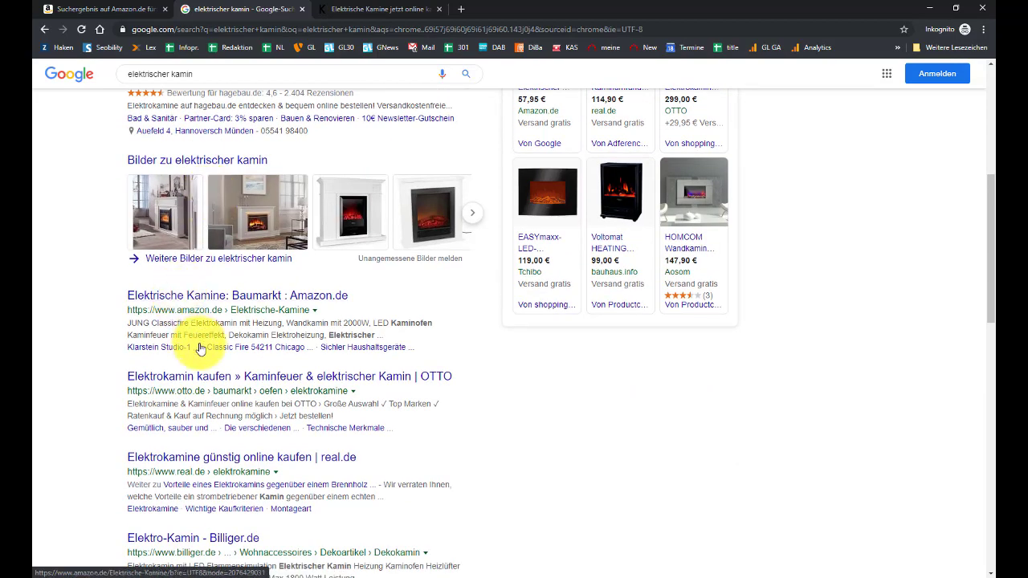
pyautogui.scroll(-4, 200, 385)
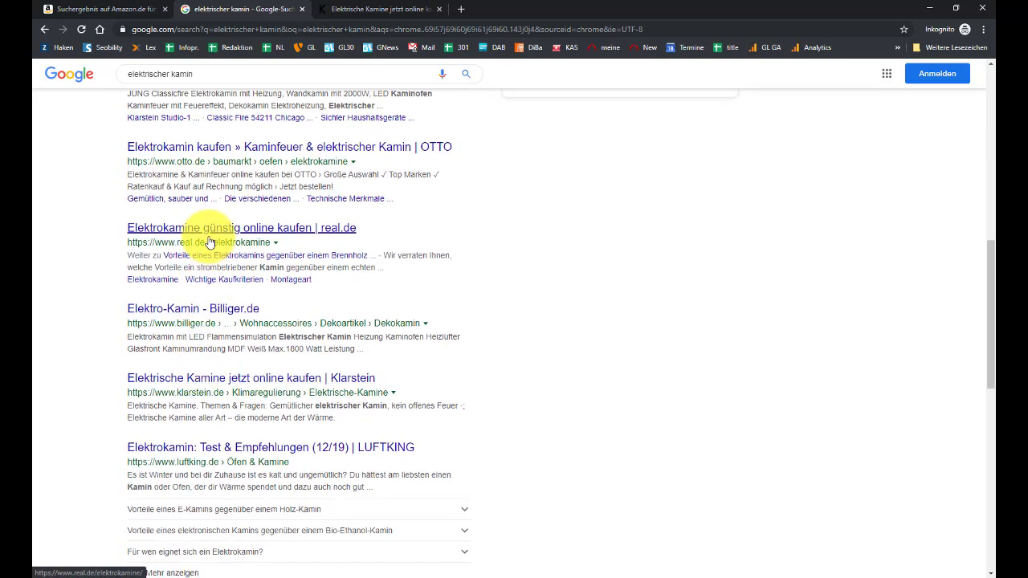
pyautogui.scroll(-1, 207, 245)
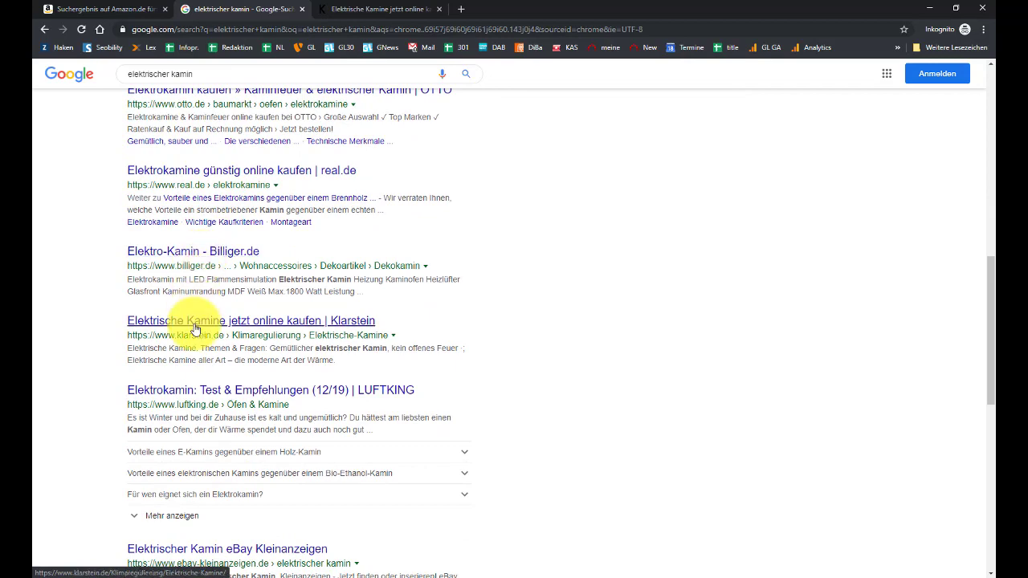
pyautogui.scroll(-3, 211, 369)
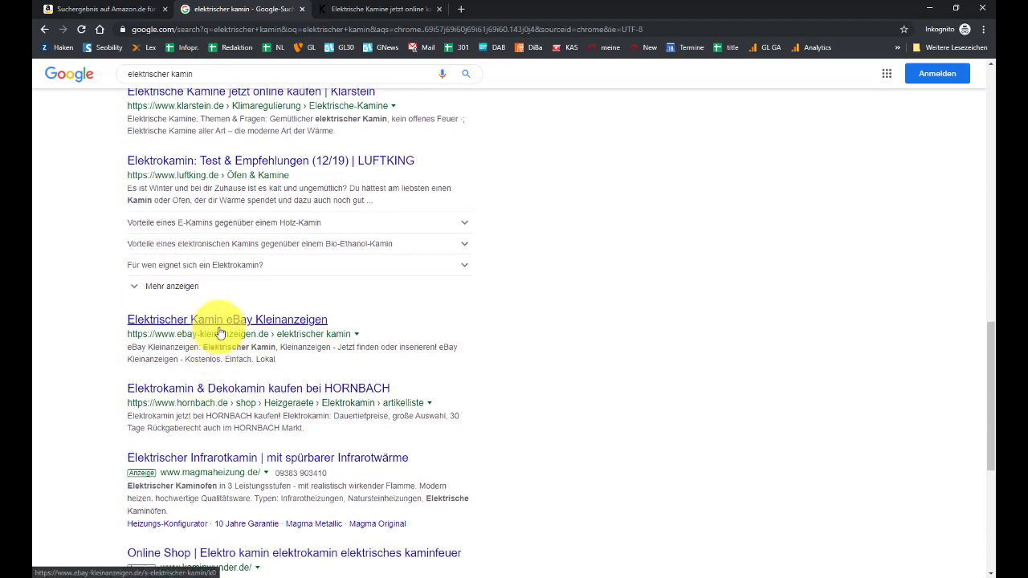
# Step: Switch to Excel and set Shops, Preisvergleich, Kleinanzeigen for elektrischer kamin to 8 on the Notizen sheet
pyautogui.hotkey('alt', 'Tab')
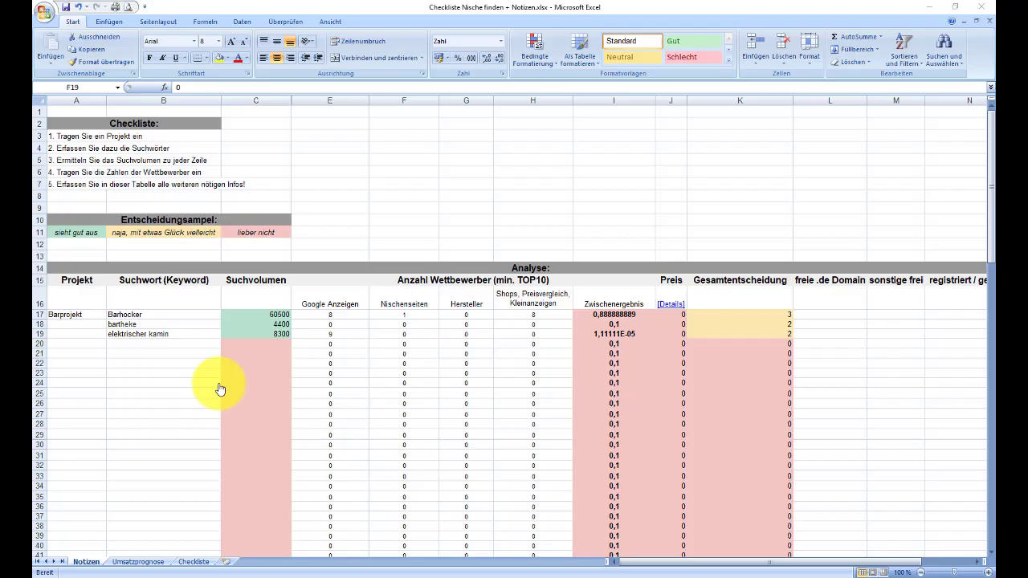
pyautogui.press('Right')
pyautogui.press('Right')
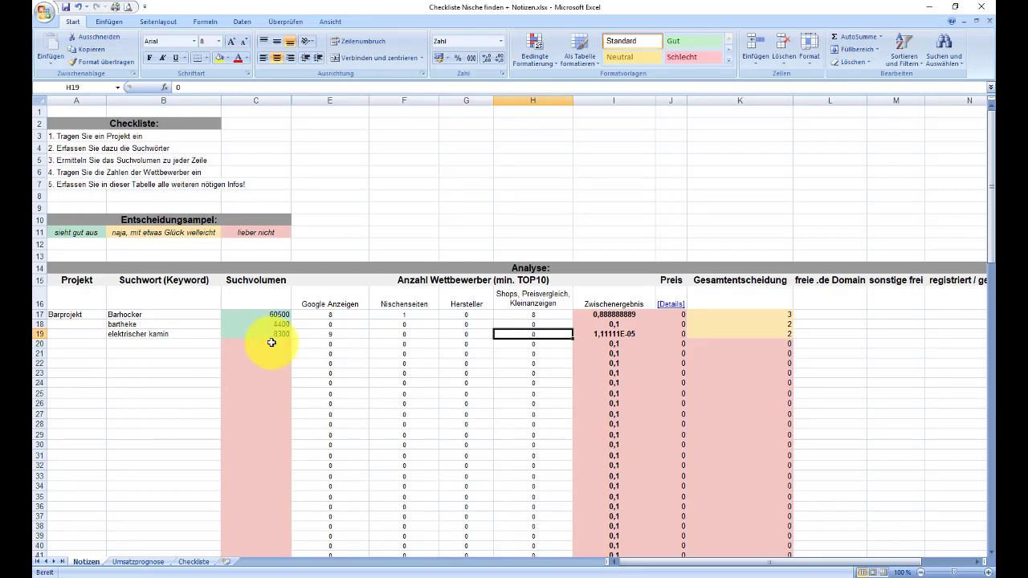
pyautogui.write('8')
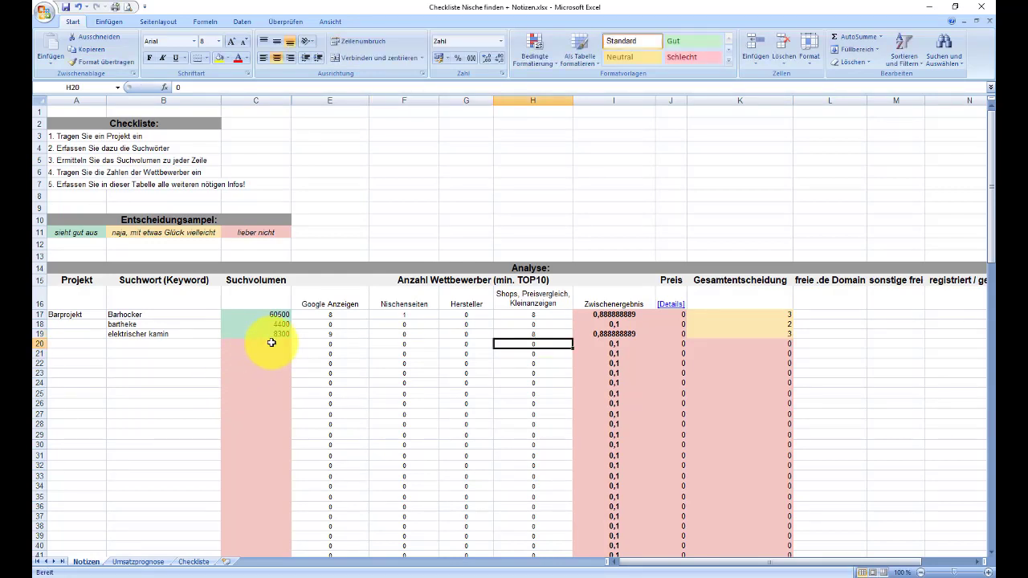
pyautogui.press('Left')
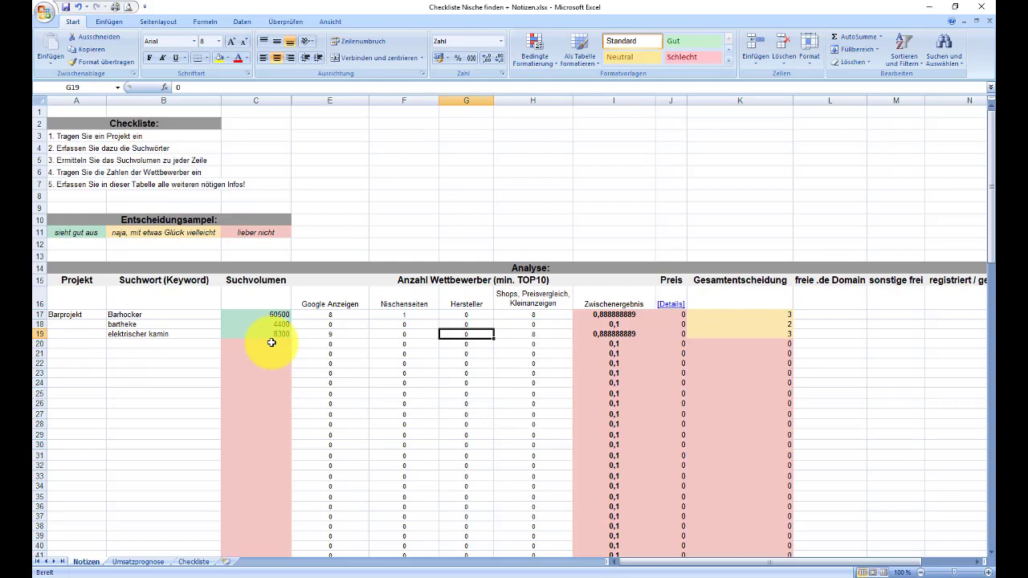
pyautogui.press('Left')
# Step: Switch back to the incognito Chrome window, open page 2 of the Google results, and examine its organic competitors
pyautogui.hotkey('alt', 'Tab')
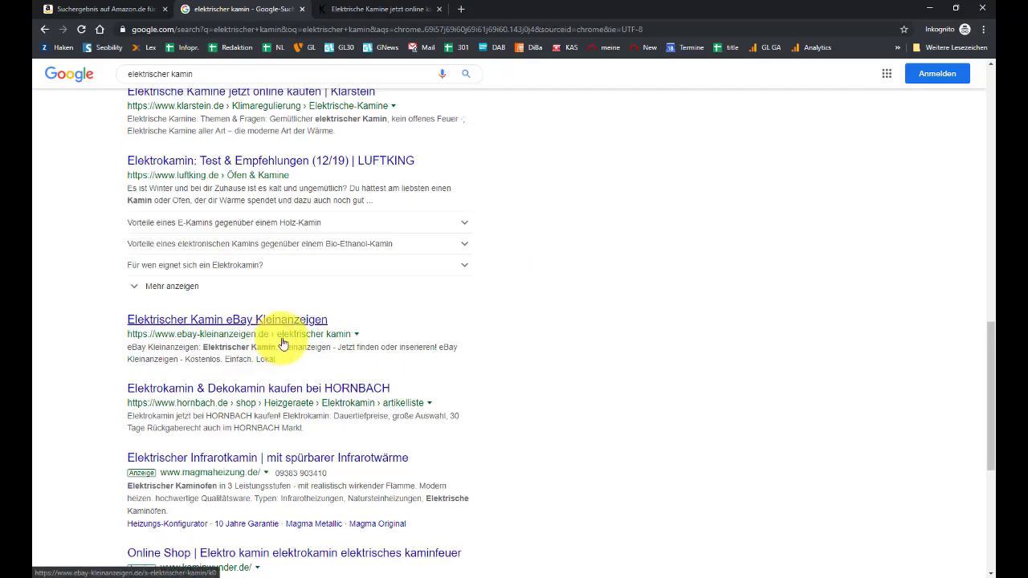
pyautogui.scroll(-5, 268, 343)
pyautogui.click(379, 509)
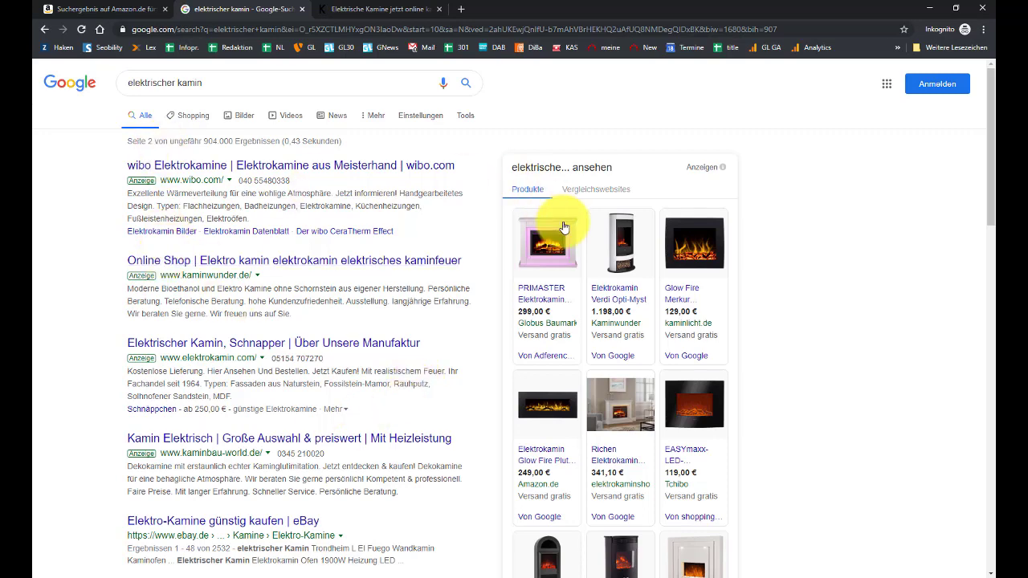
pyautogui.moveTo(546, 234)
pyautogui.scroll(-4, 500, 248)
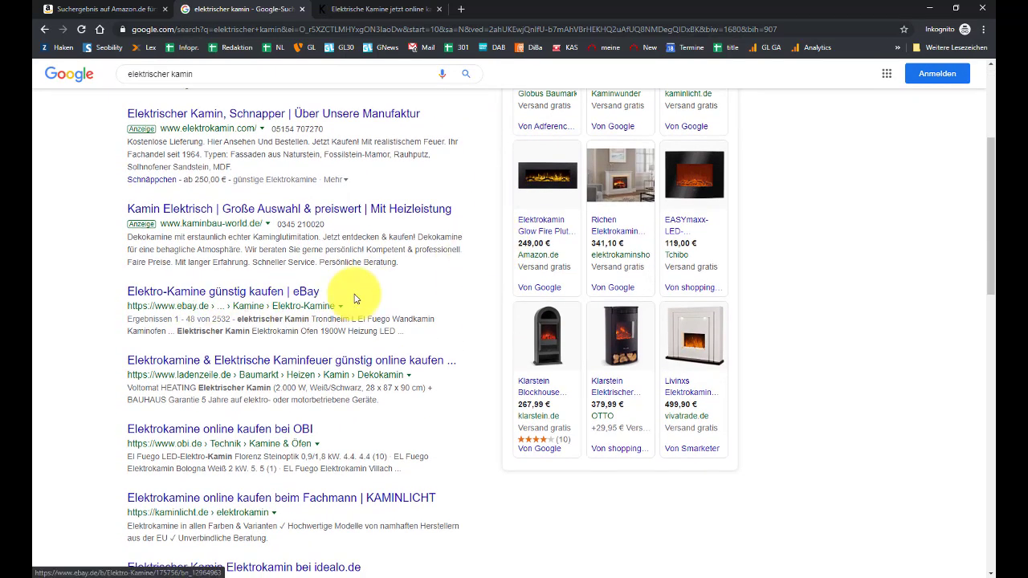
pyautogui.scroll(-2, 354, 291)
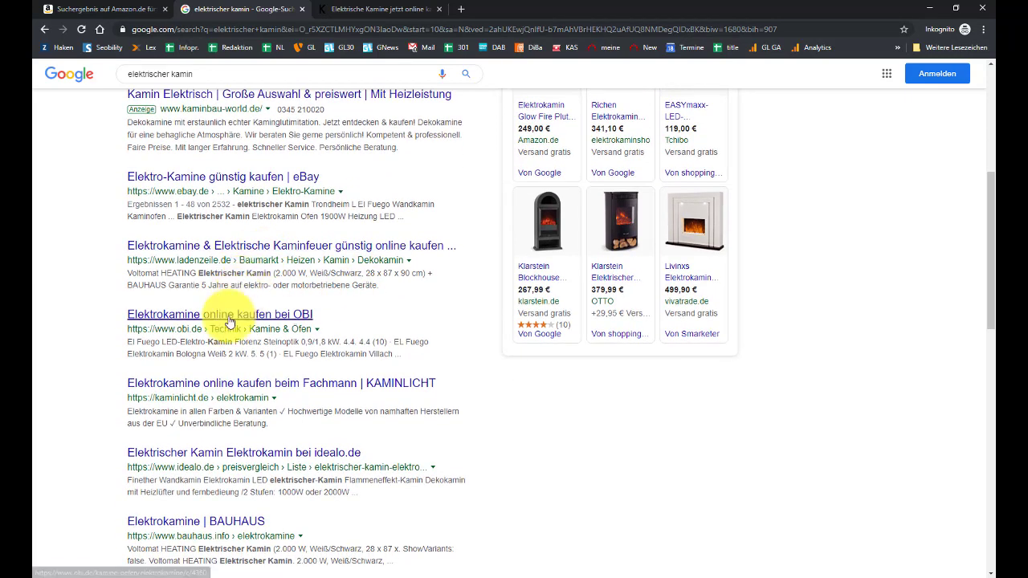
pyautogui.scroll(-2, 181, 368)
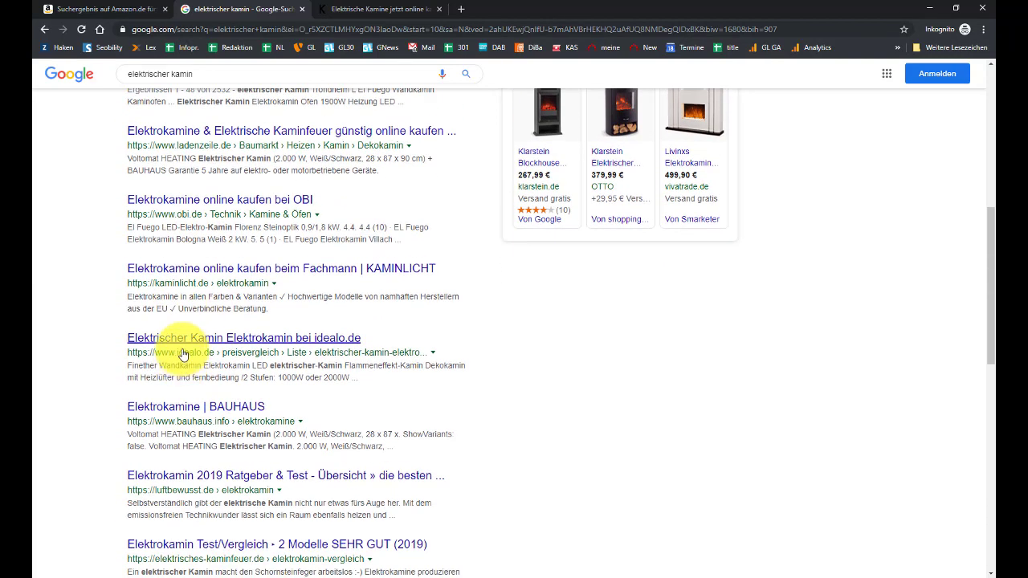
# Step: Open the Kaminlicht result in a new tab, dismiss its donation popup to inspect the site, and close the Kaminlicht and Klarstein tabs
pyautogui.rightClick(211, 273)
pyautogui.click(220, 281)
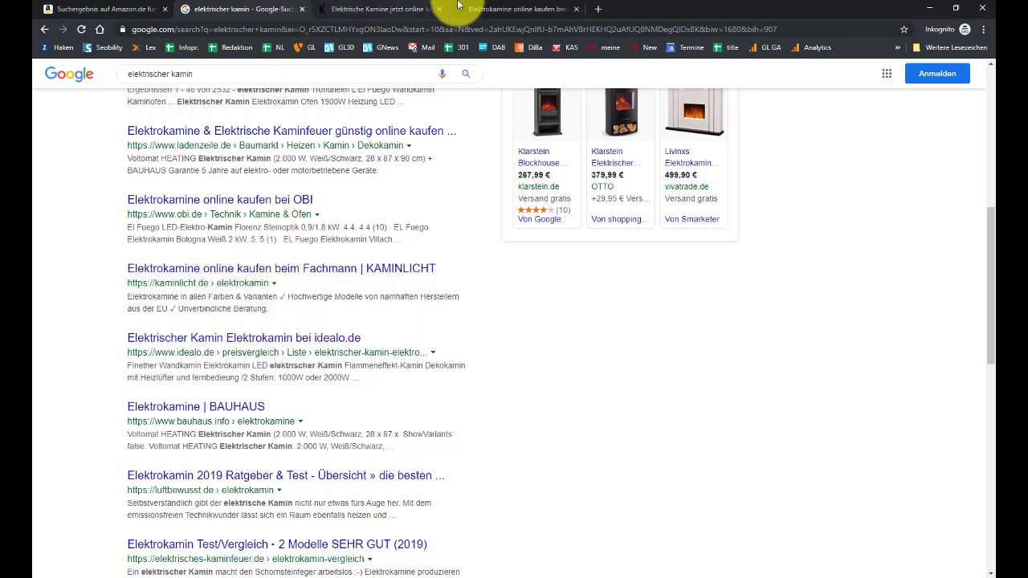
pyautogui.click(519, 8)
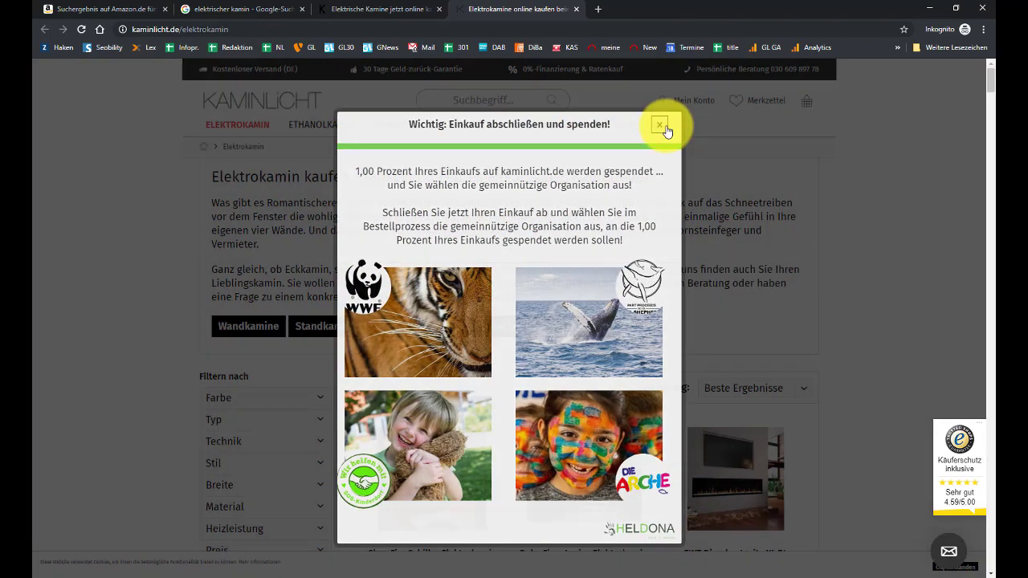
pyautogui.click(659, 125)
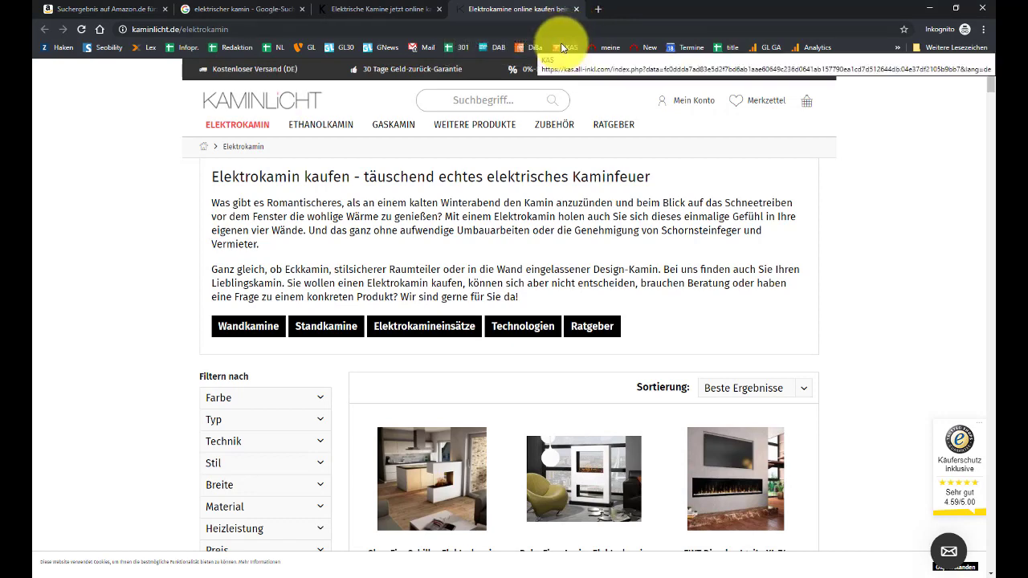
pyautogui.click(576, 9)
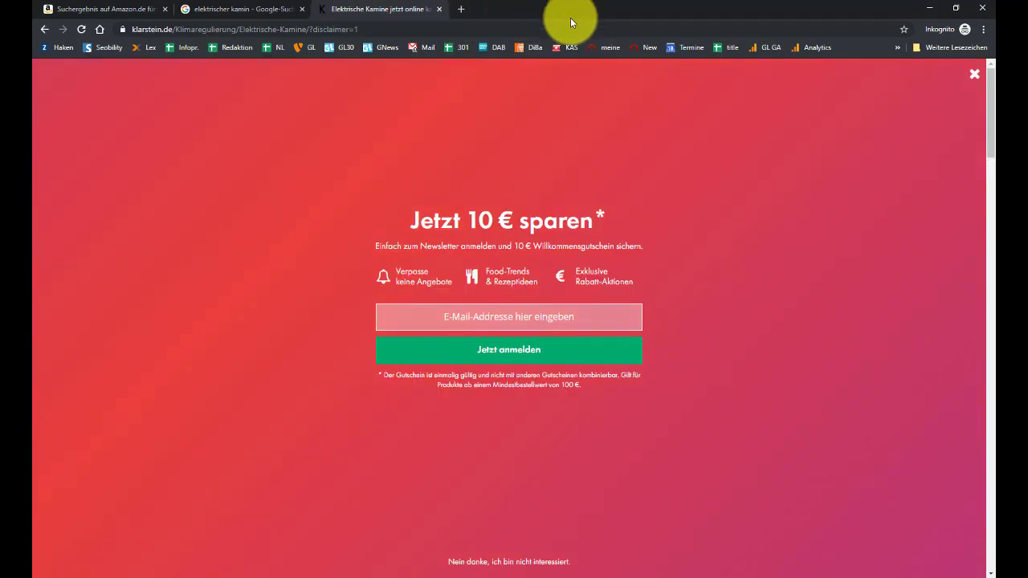
pyautogui.click(439, 9)
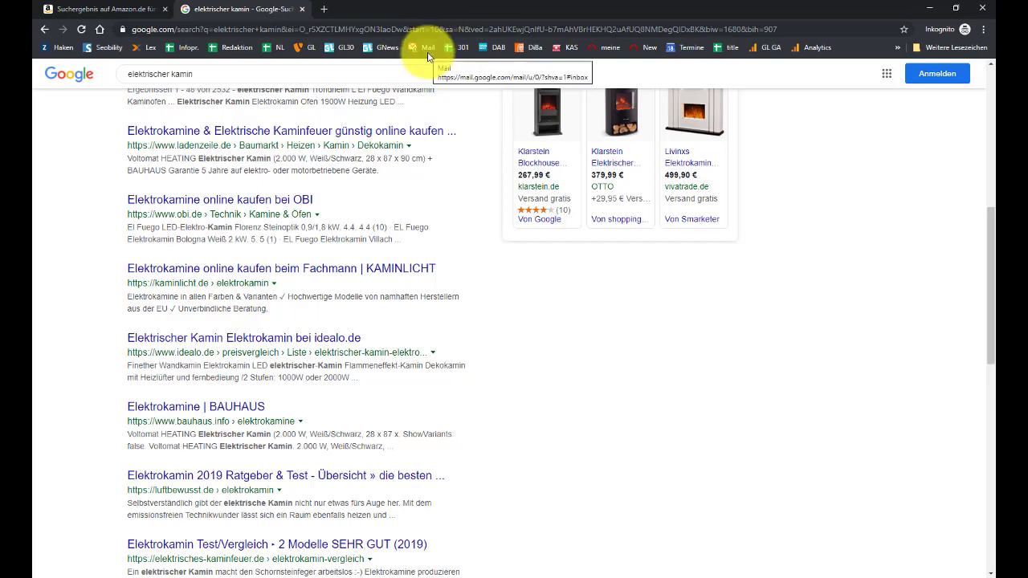
# Step: Open the elektrisches-kaminfeuer.de result from Google page 2 in a new tab and examine its Elektrokamin comparison page
pyautogui.scroll(-3, 287, 318)
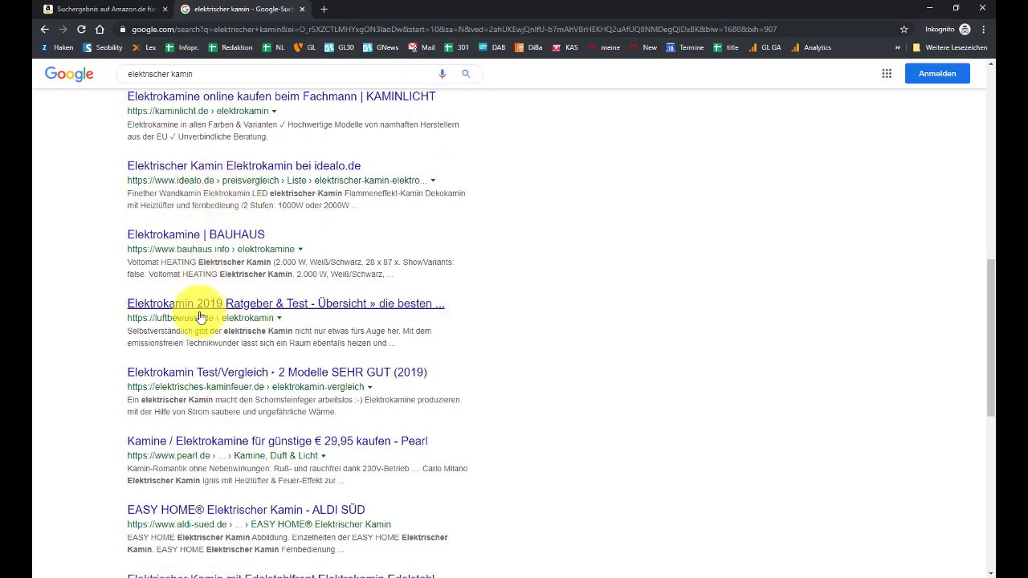
pyautogui.rightClick(194, 378)
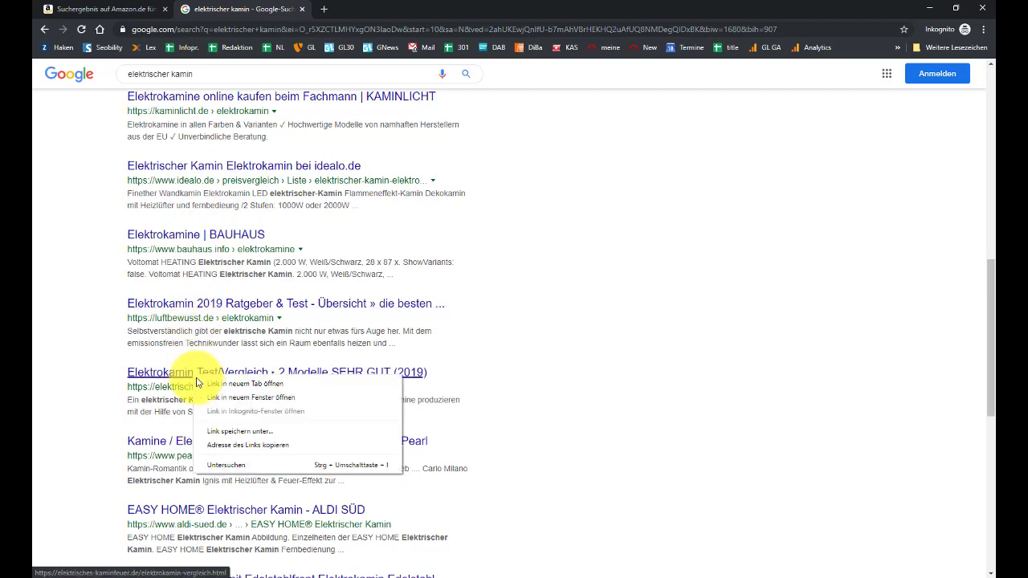
pyautogui.click(229, 388)
pyautogui.click(359, 5)
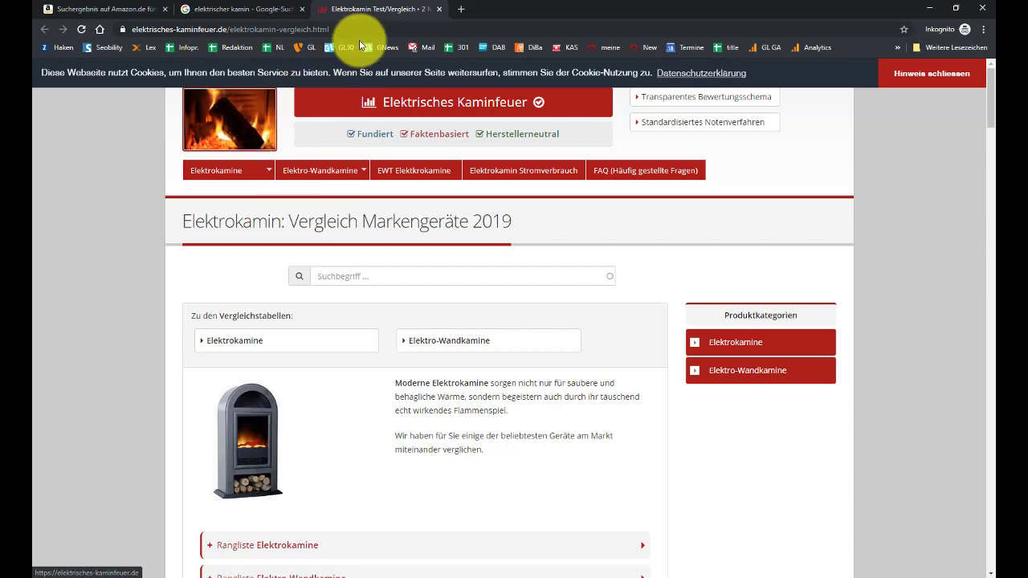
pyautogui.scroll(-5, 492, 372)
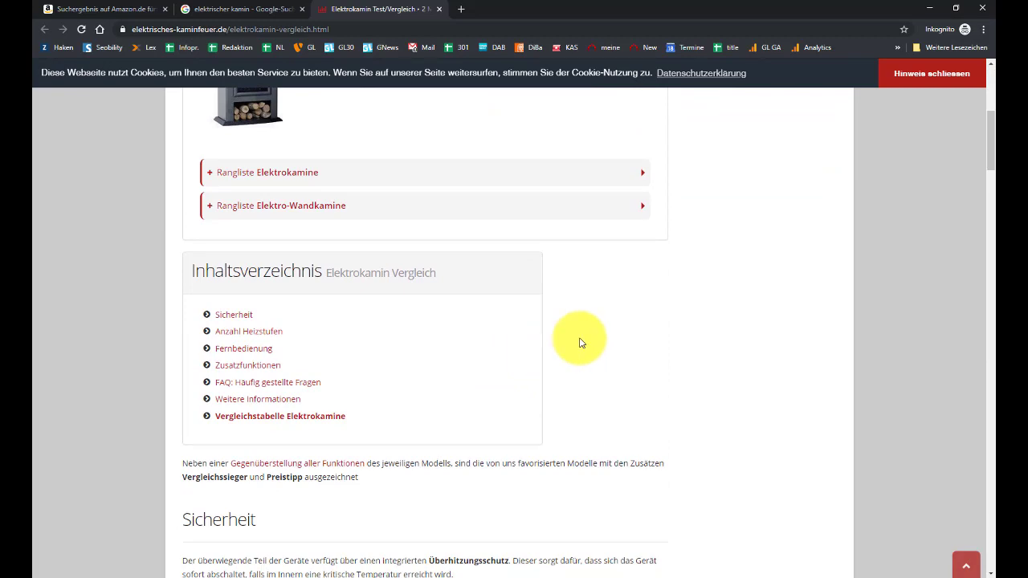
pyautogui.scroll(-3, 581, 343)
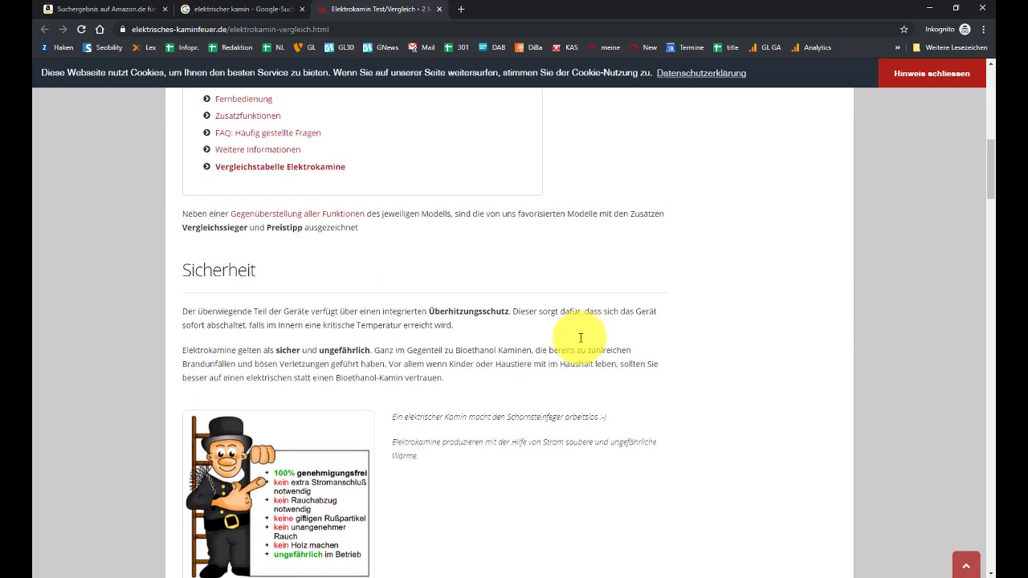
pyautogui.scroll(3, 474, 245)
pyautogui.scroll(2, 488, 308)
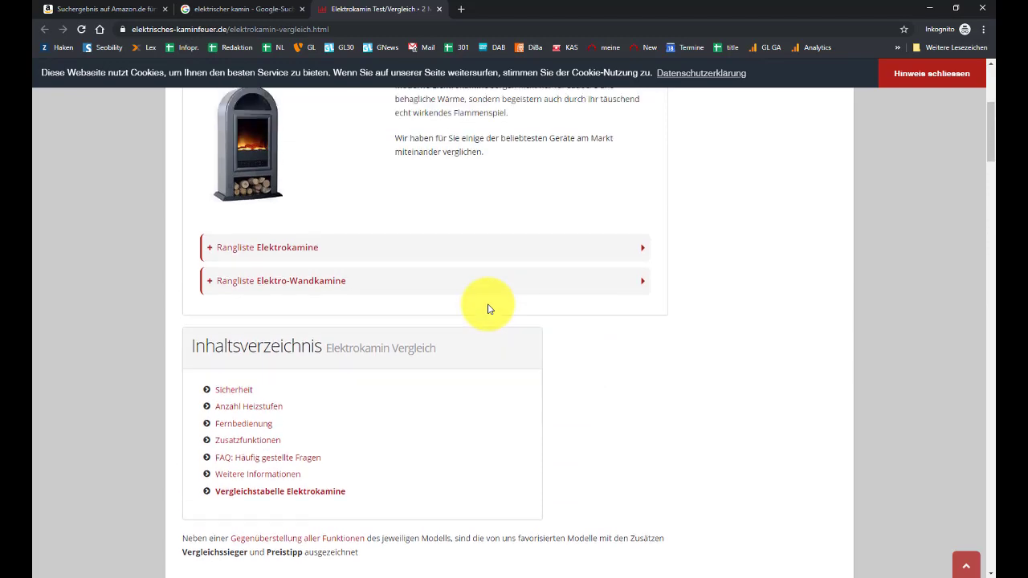
pyautogui.scroll(2, 487, 310)
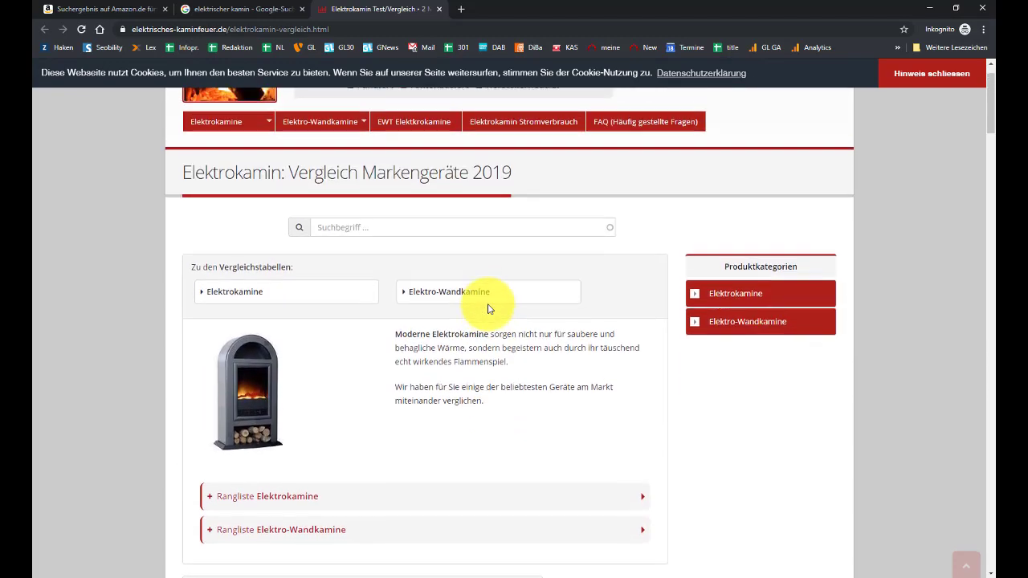
# Step: Open the EWT Elektrokamine category, return to the full comparison article, and inspect its product recommendations and Amazon links
pyautogui.click(402, 127)
pyautogui.scroll(-3, 413, 273)
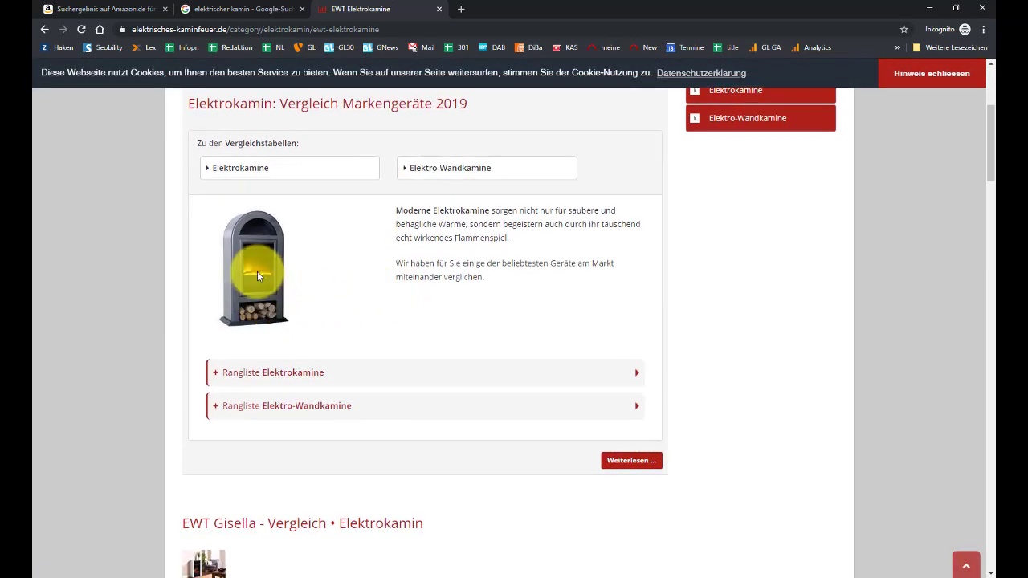
pyautogui.click(631, 463)
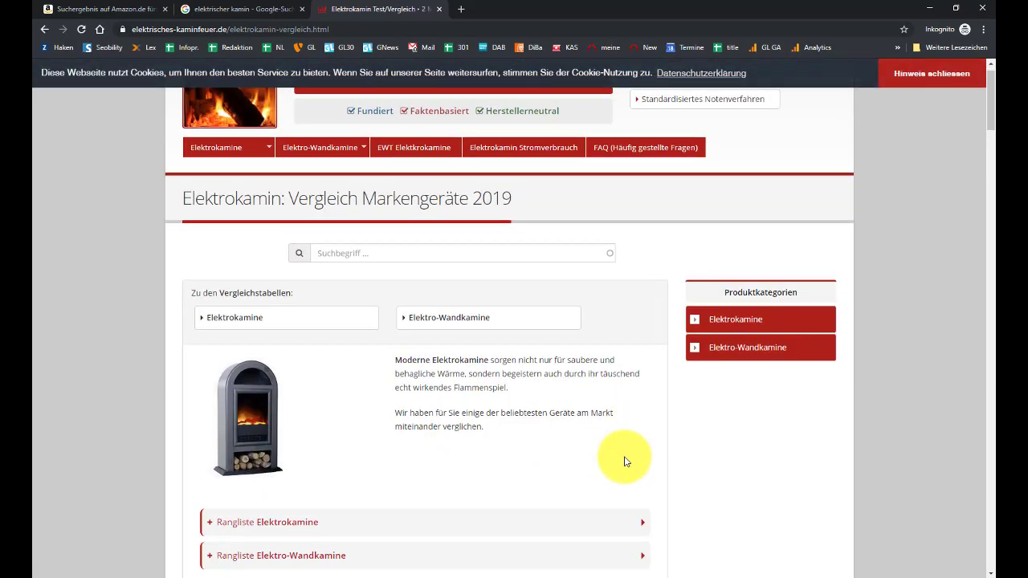
pyautogui.scroll(-3, 287, 293)
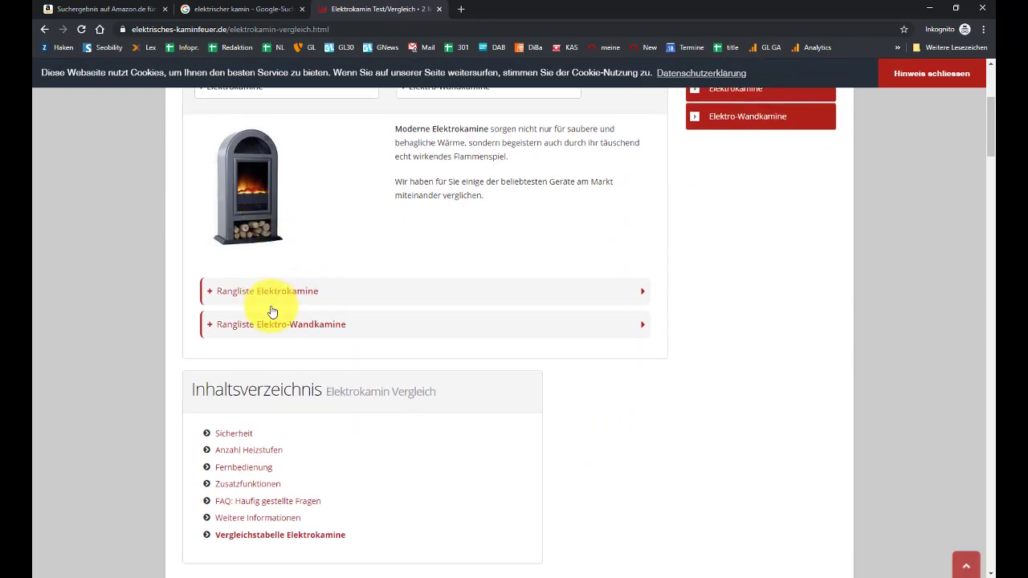
pyautogui.scroll(-4, 271, 310)
pyautogui.scroll(-10, 270, 317)
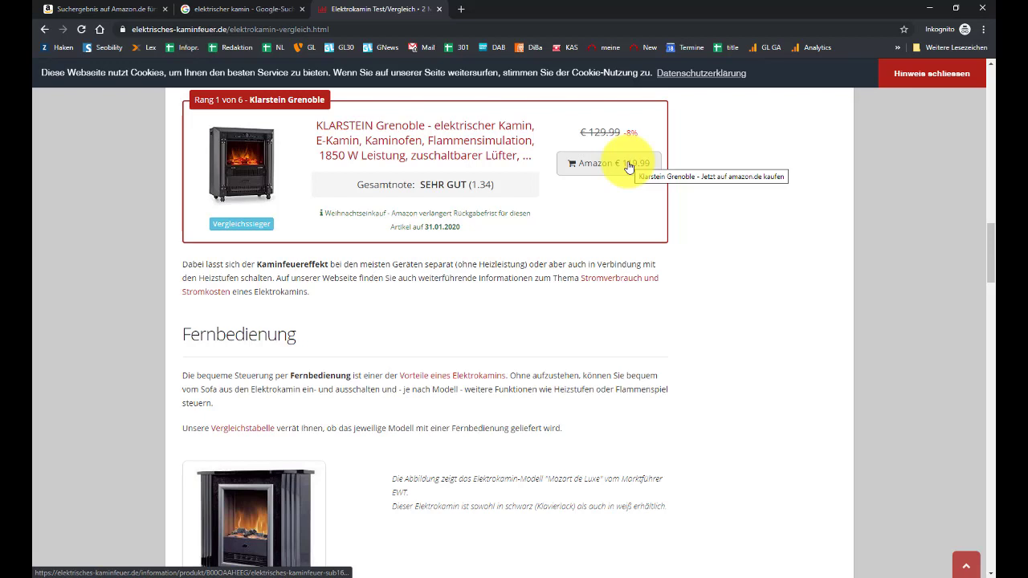
# Step: Copy the root domain address of the elektrisches-kaminfeuer.de niche site
pyautogui.hotkey('alt', 'Tab')
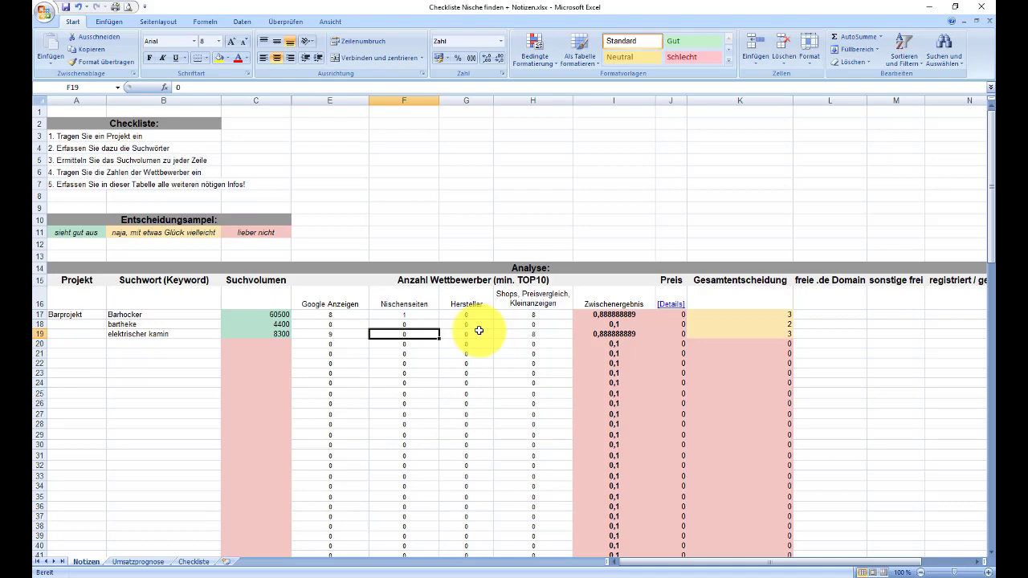
pyautogui.hotkey('alt', 'Tab')
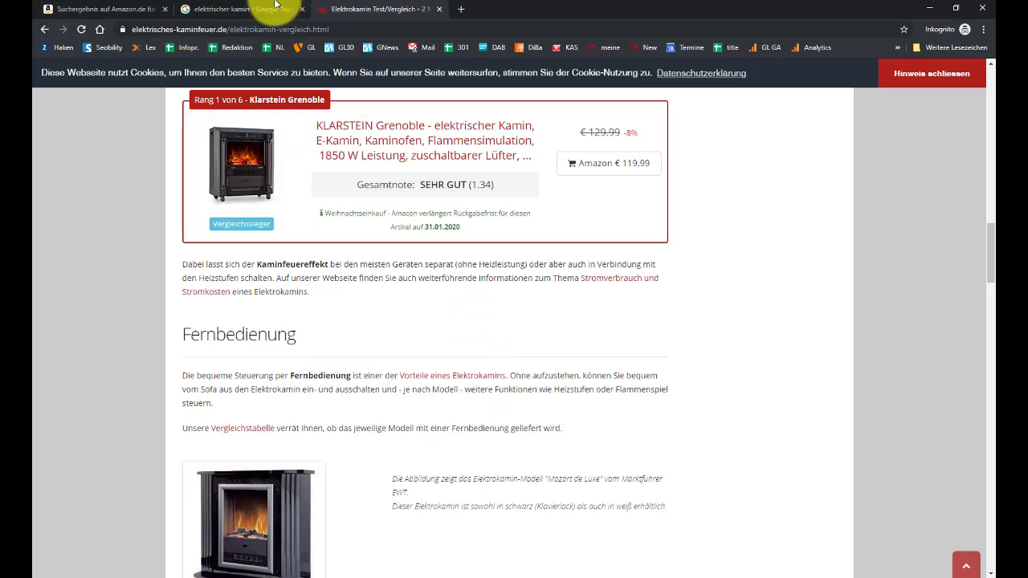
pyautogui.moveTo(227, 32); pyautogui.dragTo(130, 36)
pyautogui.hotkey('ctrl', 'c')
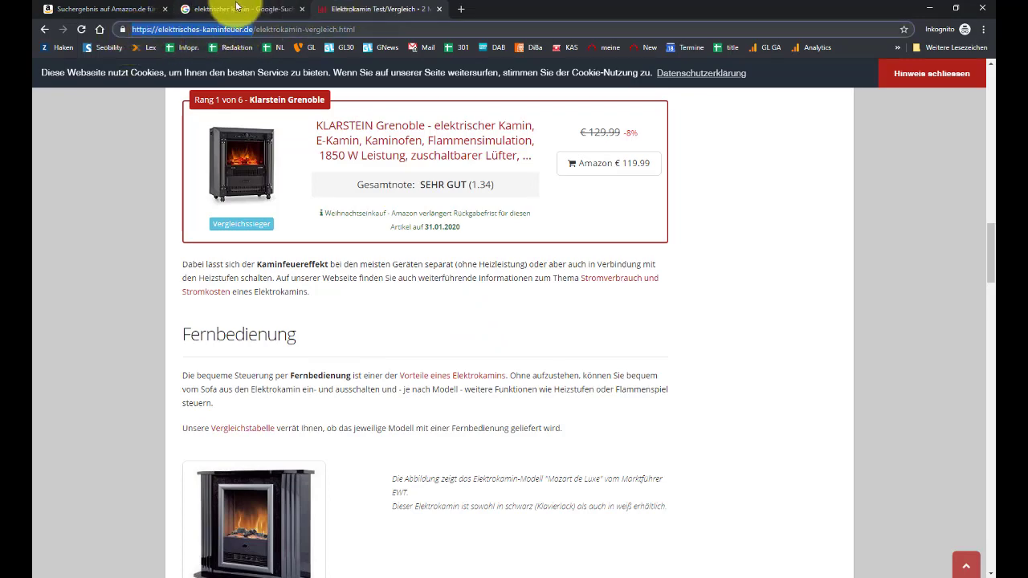
# Step: Switch to KWFinder and run a domain search for elektrisches-kaminfeuer.de with the location set to Germany
pyautogui.hotkey('alt', 'Tab')
pyautogui.hotkey('alt', 'Tab')
pyautogui.hotkey('alt', 'Tab')
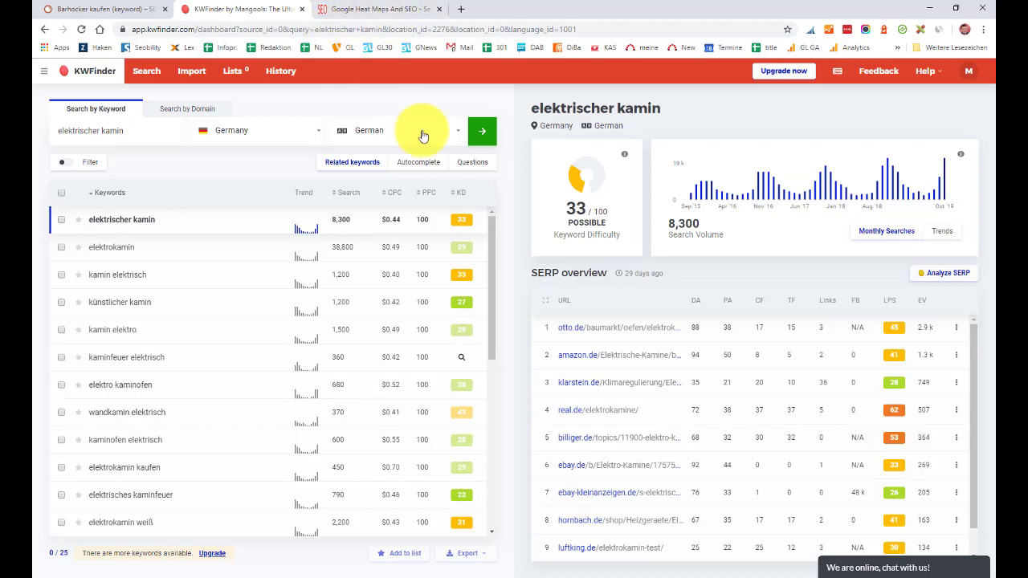
pyautogui.click(212, 113)
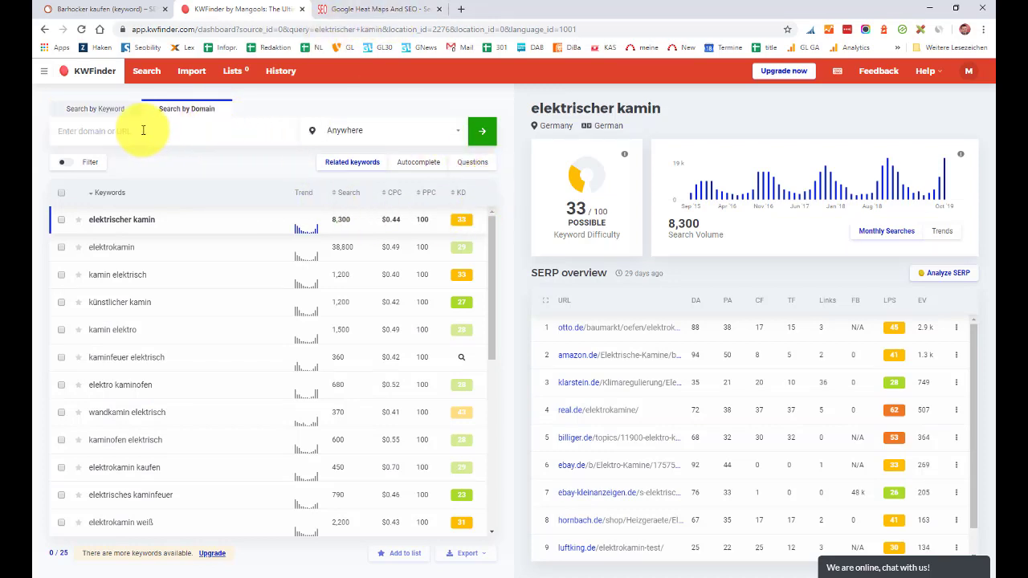
pyautogui.hotkey('ctrl', 'v')
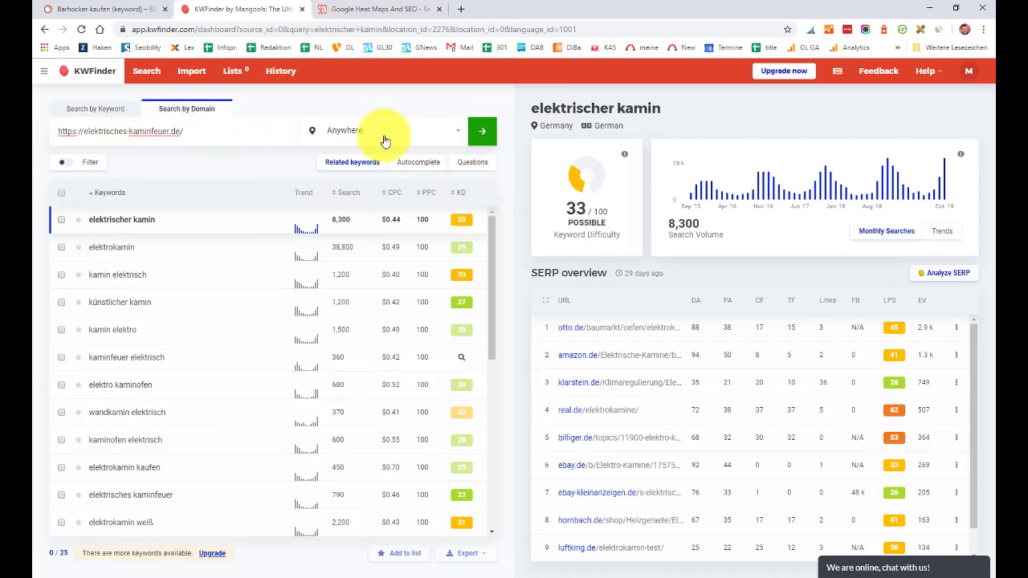
pyautogui.click(424, 134)
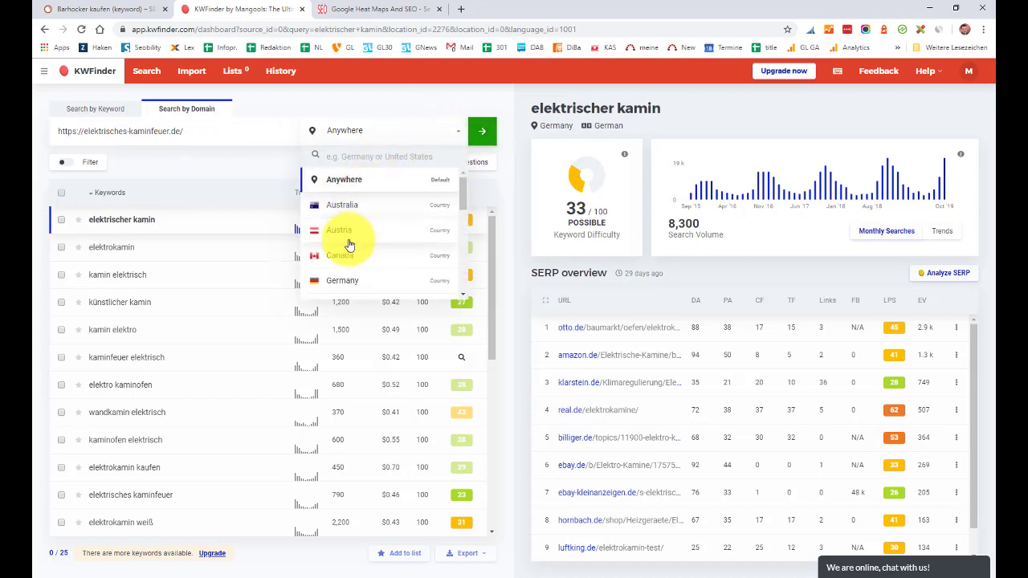
pyautogui.click(338, 283)
pyautogui.click(477, 138)
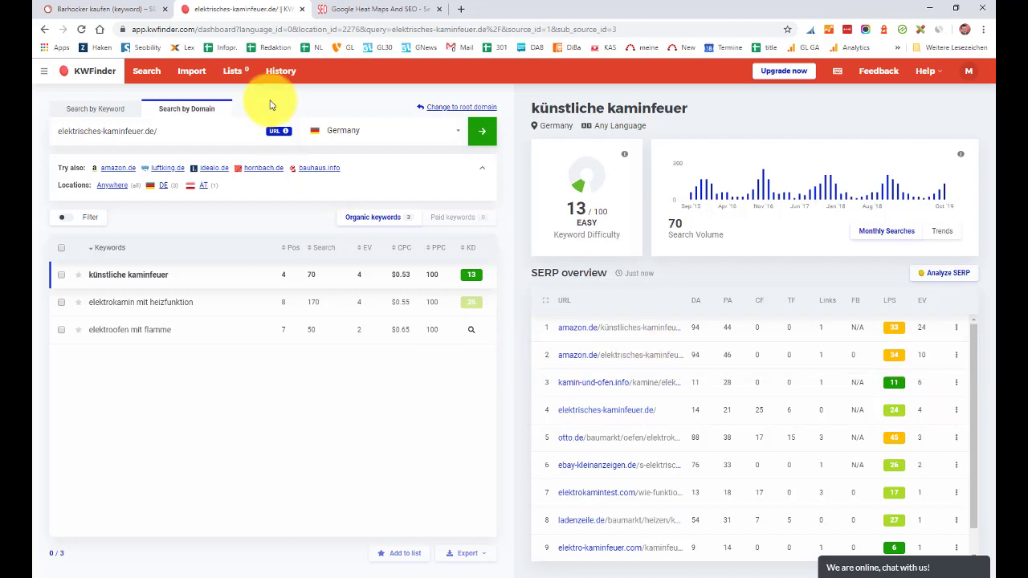
# Step: Switch to Excel, review the elektrischer kamin row on the Notizen sheet, and open its Min. Preis cell on the Umsatzprognose sheet
pyautogui.hotkey('alt', 'Tab')
pyautogui.click(287, 227)
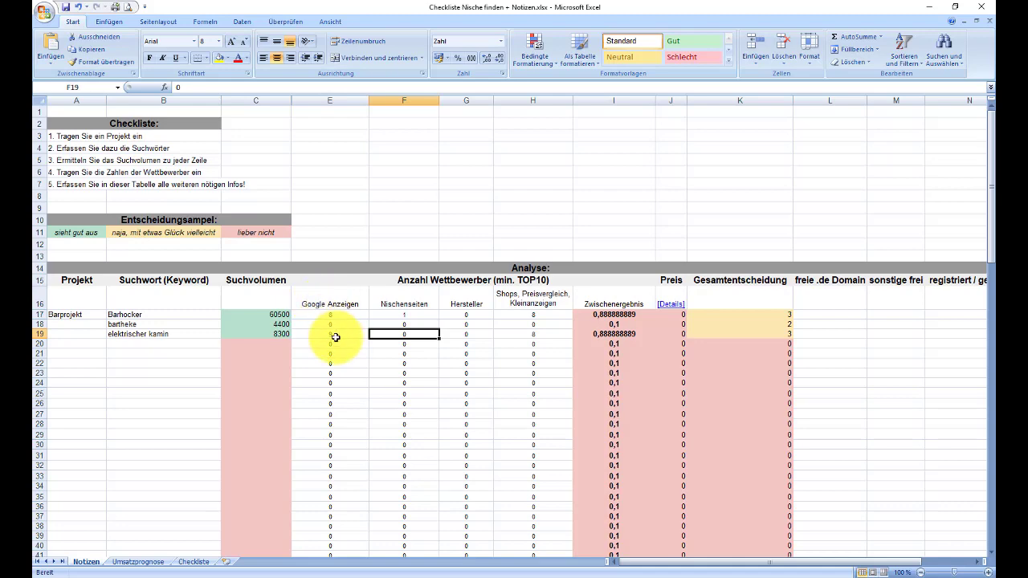
pyautogui.click(341, 334)
pyautogui.click(418, 337)
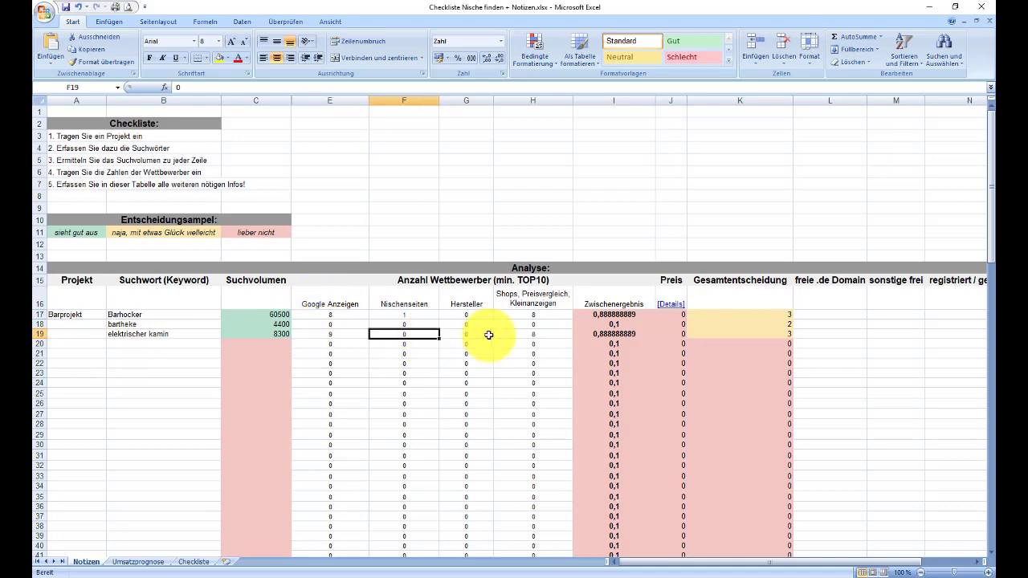
pyautogui.click(138, 561)
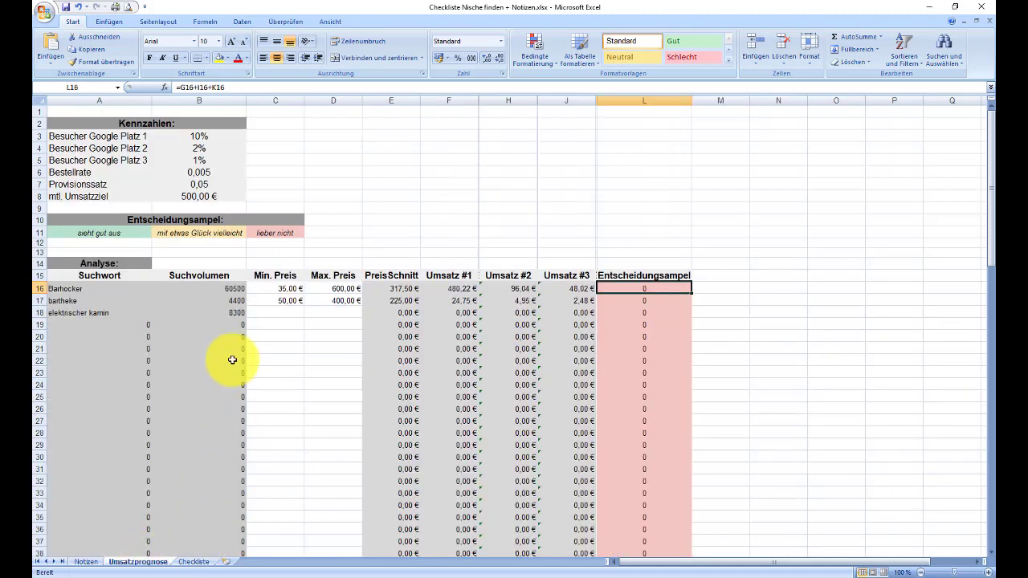
pyautogui.click(285, 313)
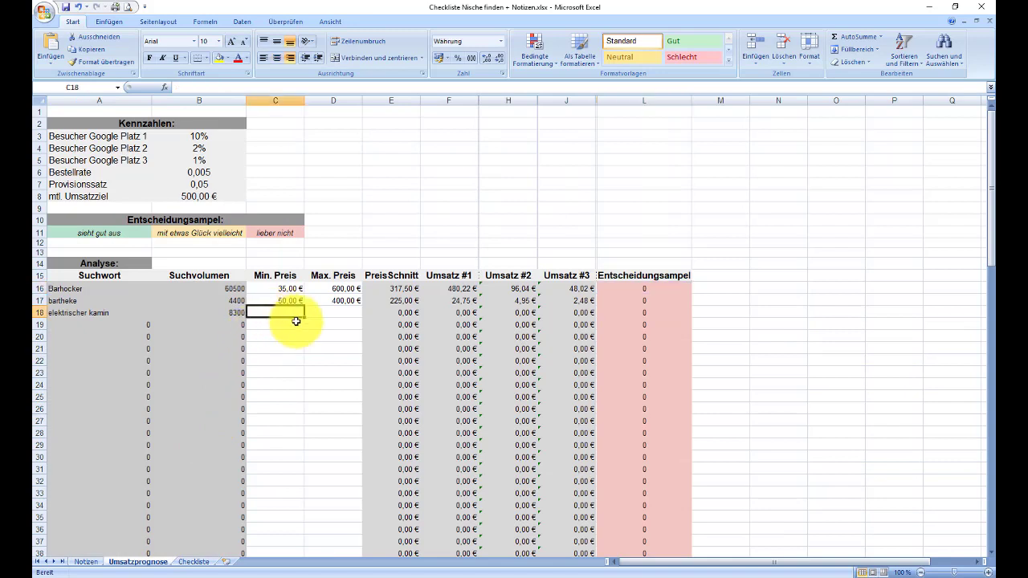
# Step: Copy the keyword elektrischer kamin from the Suchwort column of the Umsatzprognose sheet
pyautogui.hotkey('alt', 'Tab')
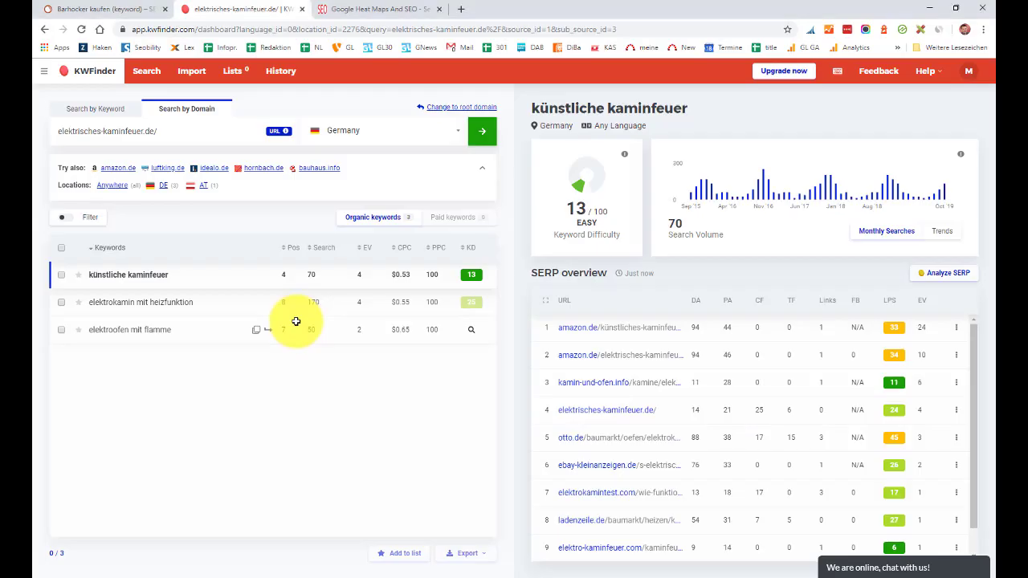
pyautogui.hotkey('alt', 'Tab')
pyautogui.click(112, 313)
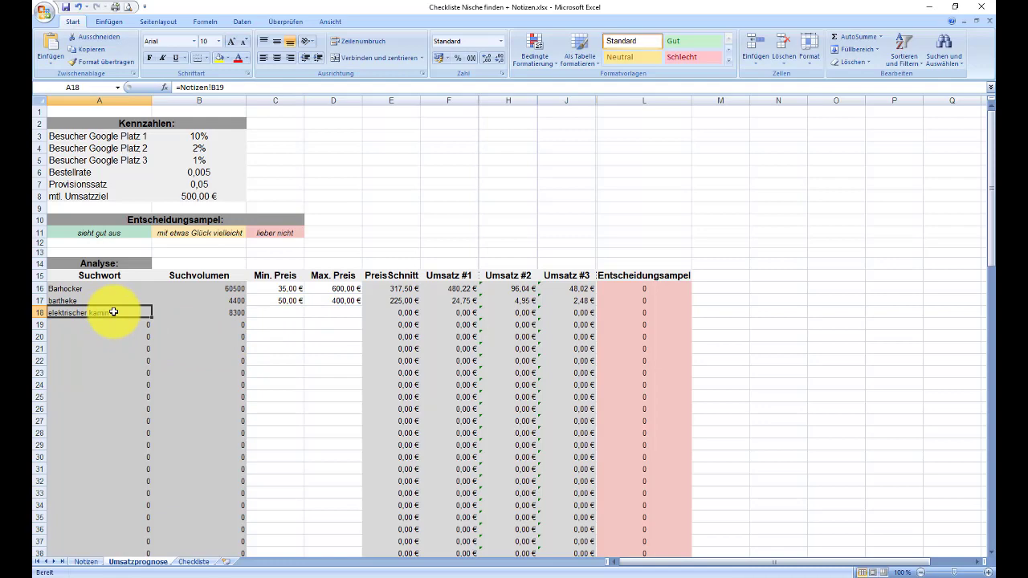
pyautogui.hotkey('ctrl', 'c')
# Step: Switch to the incognito Chrome window and search Amazon.de for elektrischer kamin
pyautogui.hotkey('alt', 'Tab')
pyautogui.hotkey('alt', 'Tab')
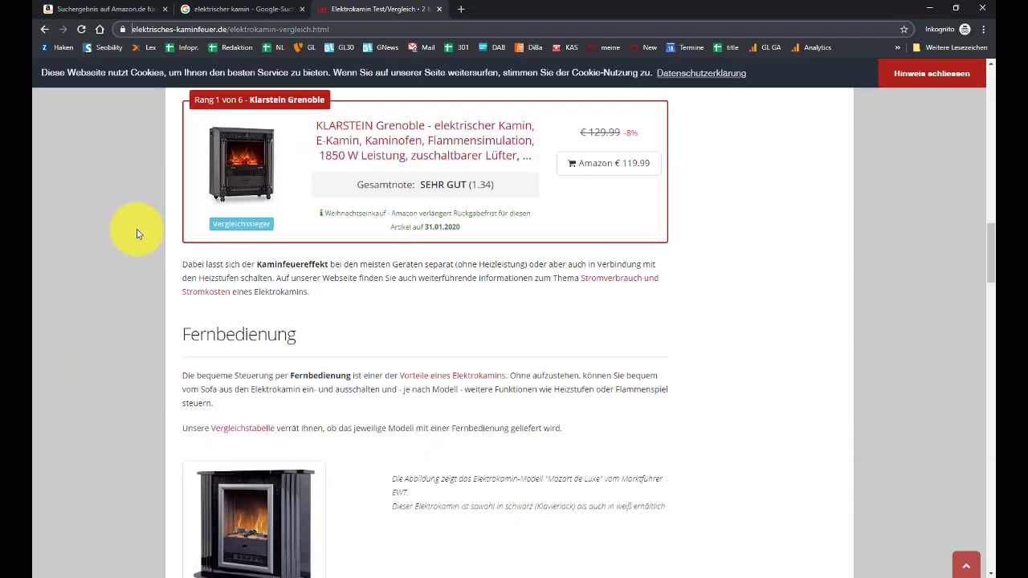
pyautogui.click(219, 7)
pyautogui.click(131, 7)
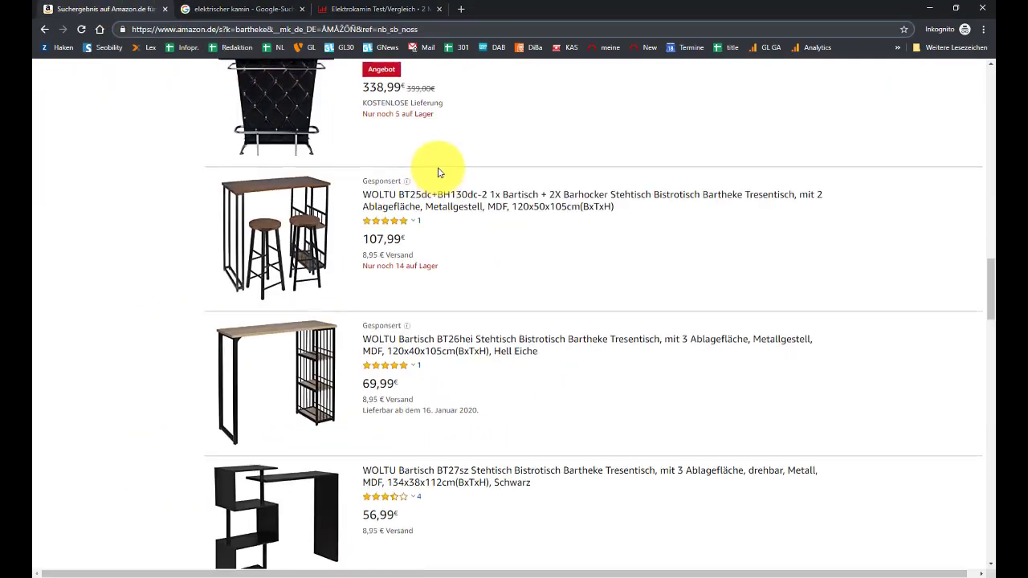
pyautogui.scroll(-6, 442, 165)
pyautogui.scroll(6, 544, 142)
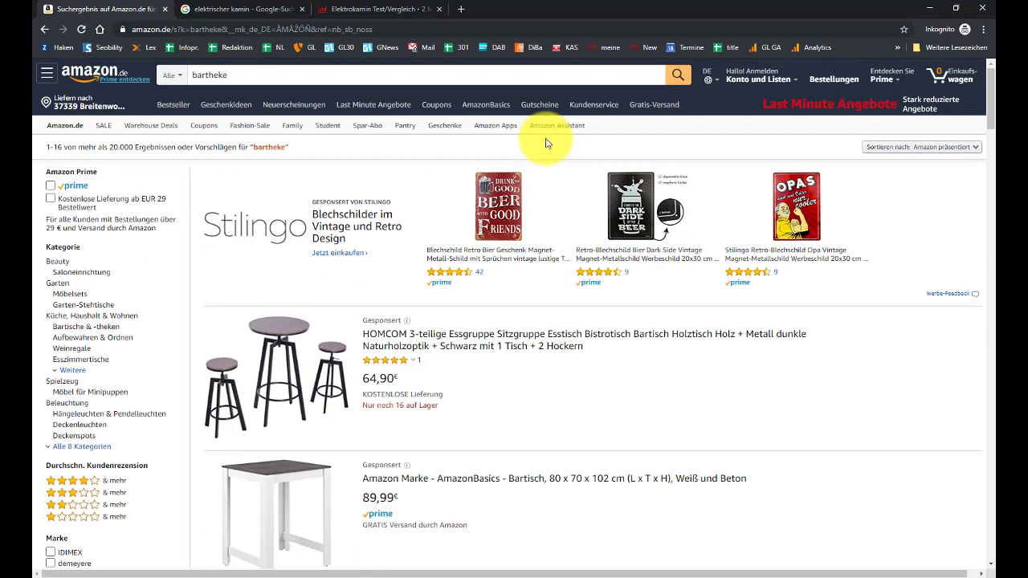
pyautogui.click(385, 78)
pyautogui.hotkey('ctrl', 'v')
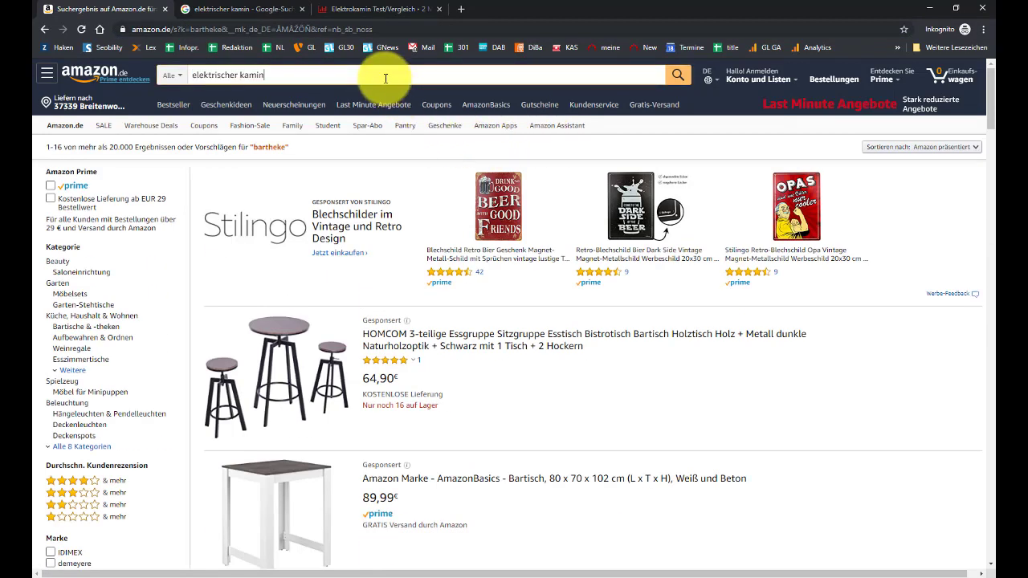
pyautogui.press('Return')
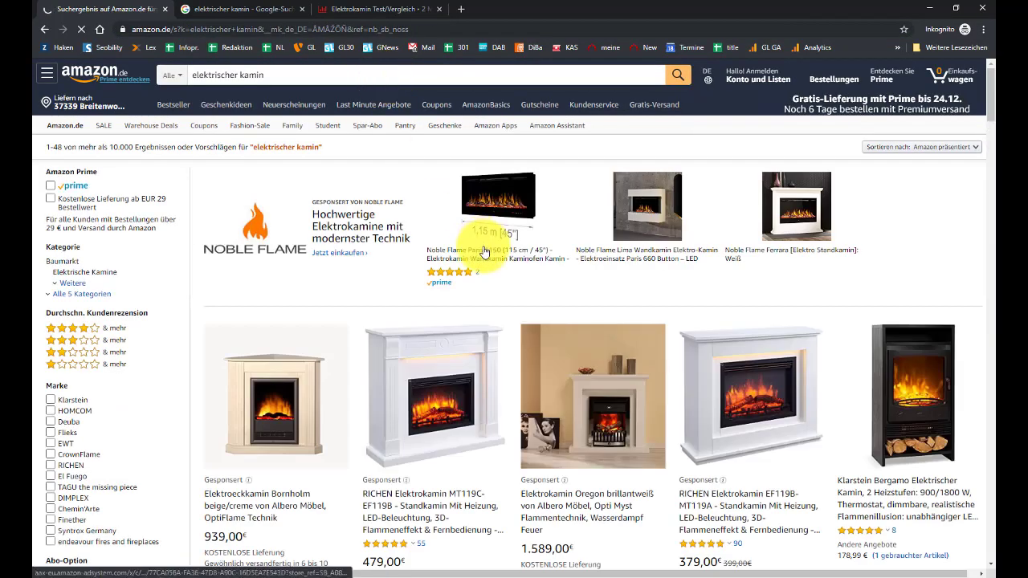
# Step: Check the Amazon prices for elektrischer kamin, switch to Excel, and enter Min. Preis 99 and Max. Preis 1600 in its Umsatzprognose row
pyautogui.scroll(-2, 482, 241)
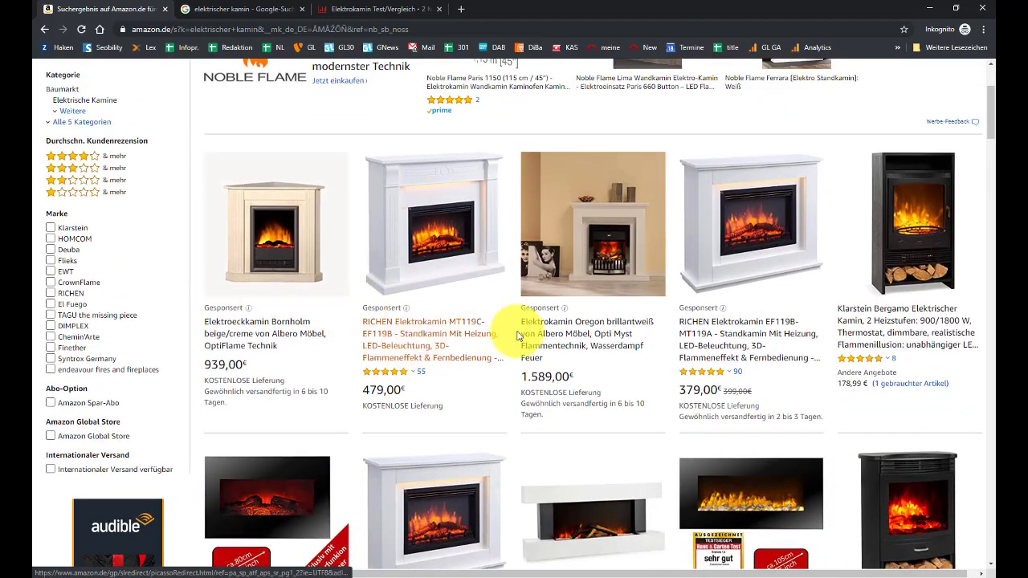
pyautogui.scroll(-3, 583, 329)
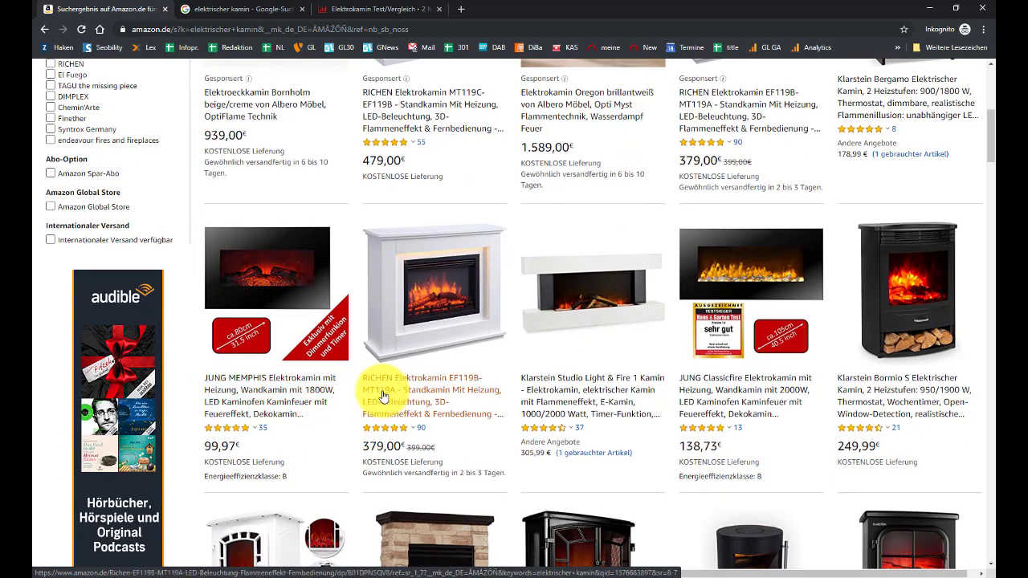
pyautogui.scroll(3, 382, 396)
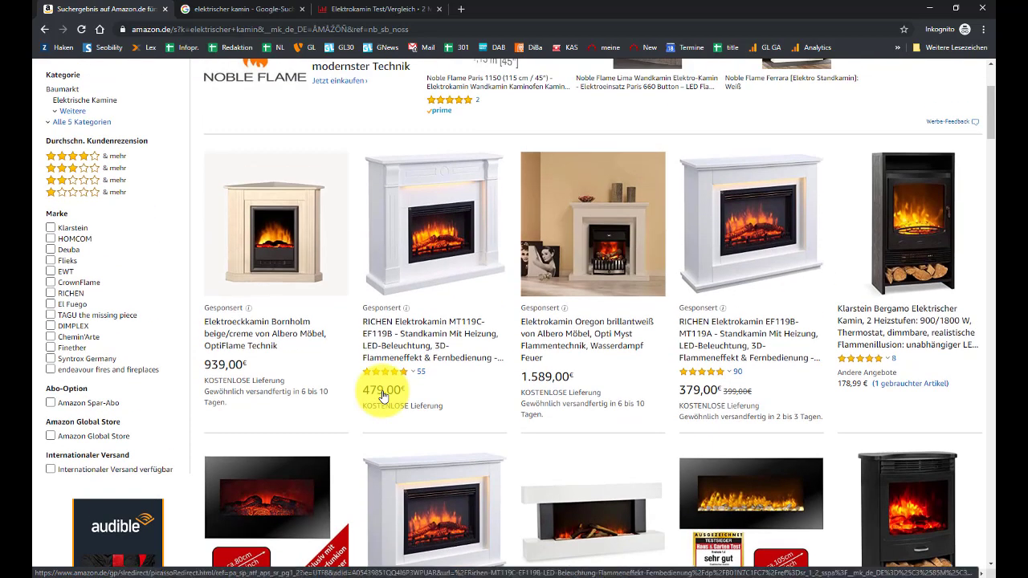
pyautogui.hotkey('alt', 'Tab')
pyautogui.click(275, 313)
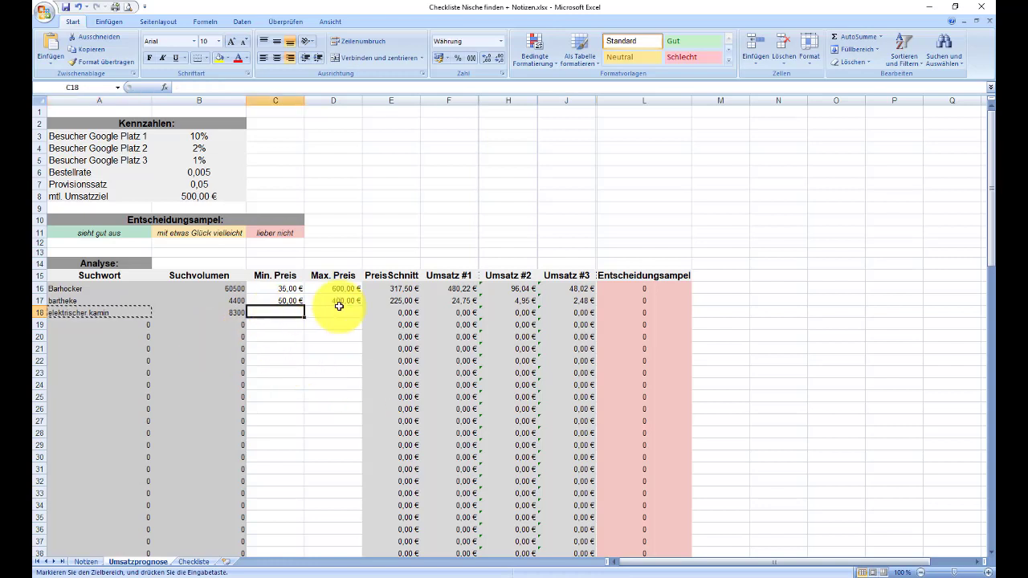
pyautogui.write('99')
pyautogui.press('Return')
pyautogui.click(339, 307)
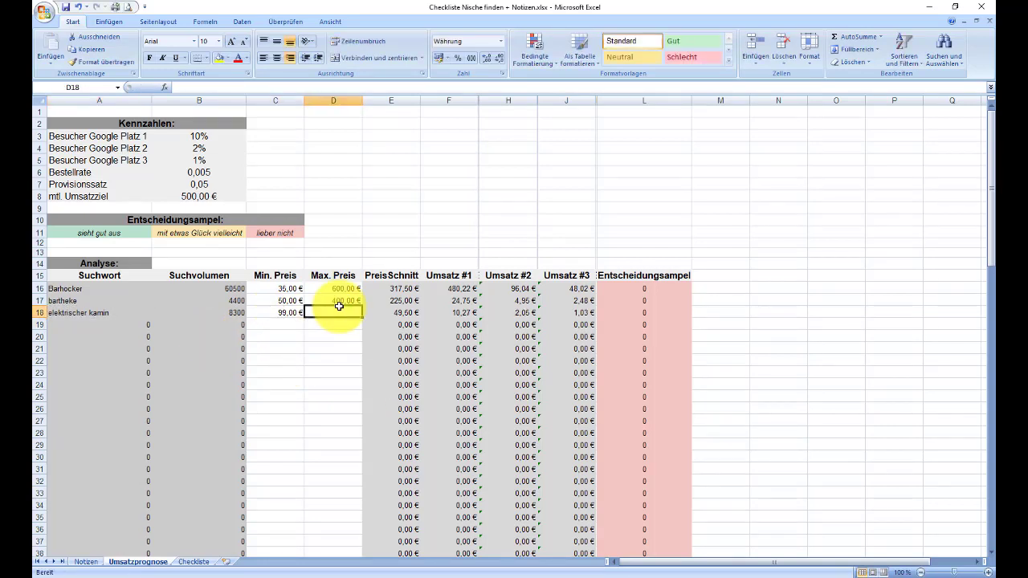
pyautogui.write('1600')
pyautogui.press('Return')
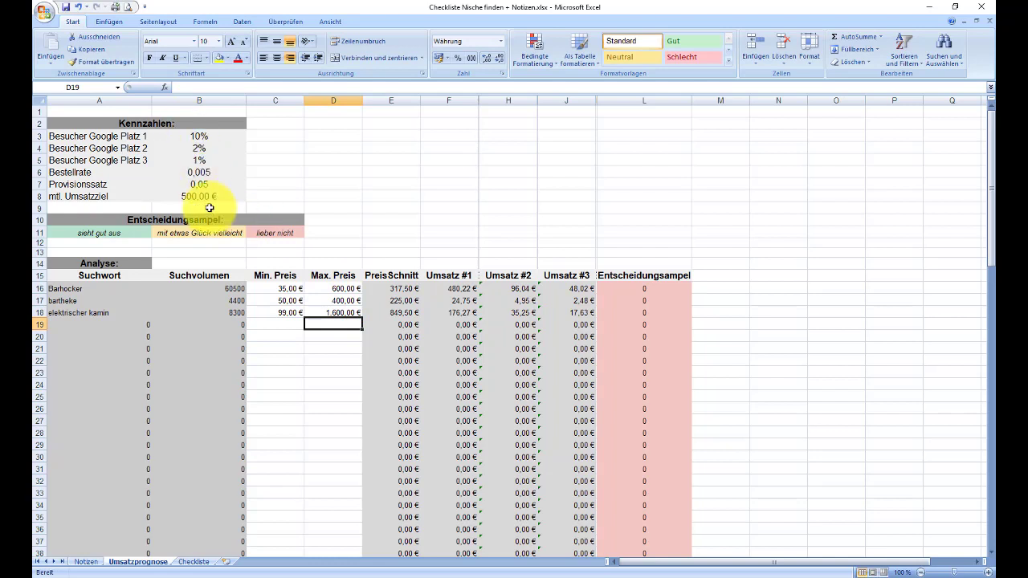
# Step: Review the elektrischer kamin price-average and Umsatz #1 formulas, and set Besucher Google Platz 1, 2 and 3 to 30%, 20% and 5%
pyautogui.click(367, 314)
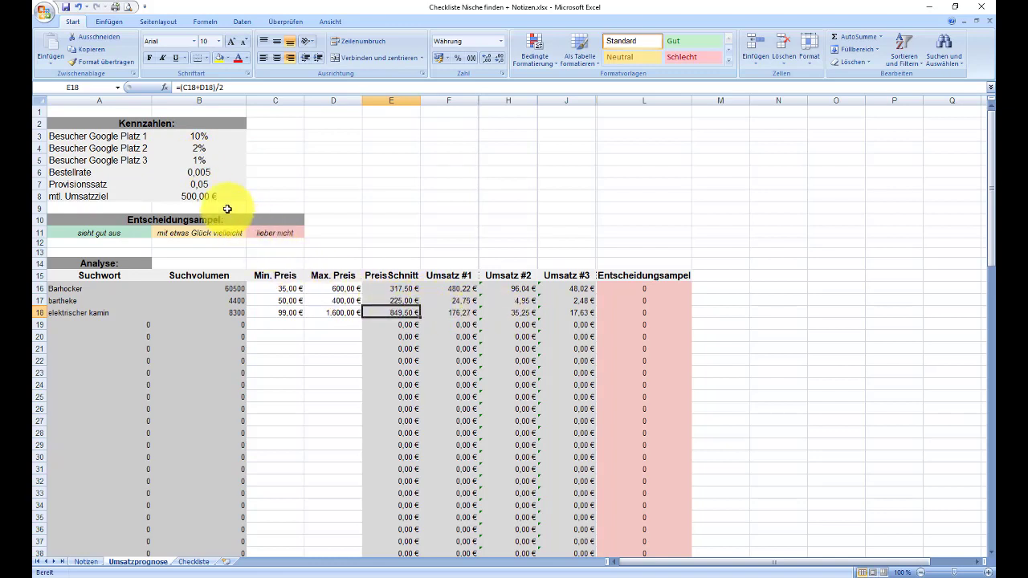
pyautogui.click(434, 314)
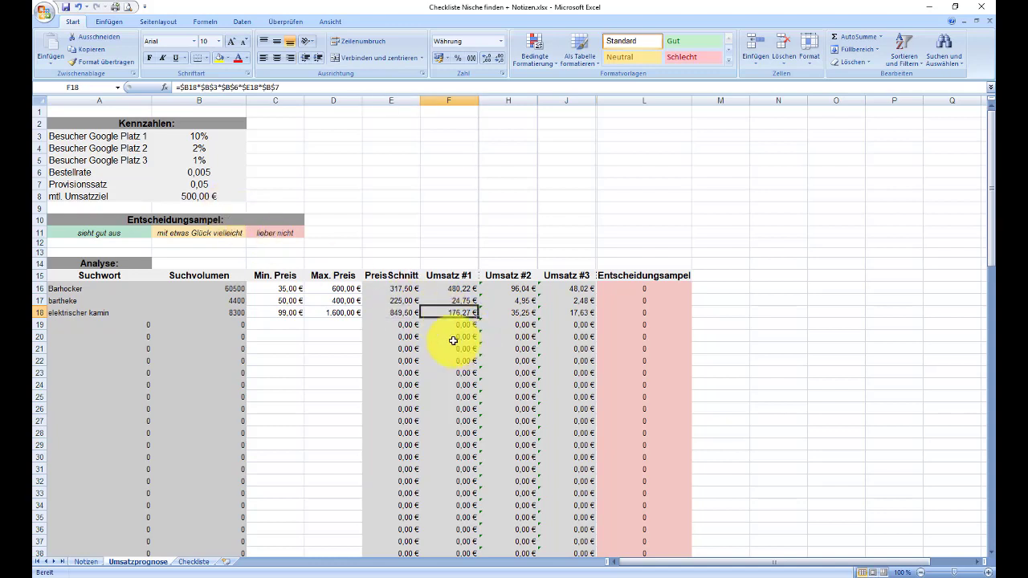
pyautogui.click(221, 137)
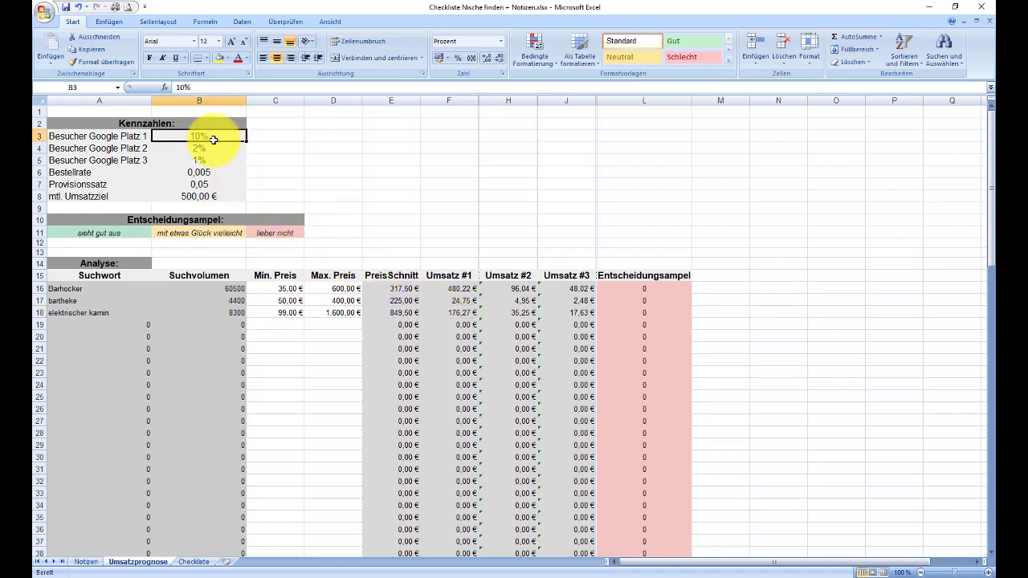
pyautogui.write('30')
pyautogui.press('Return')
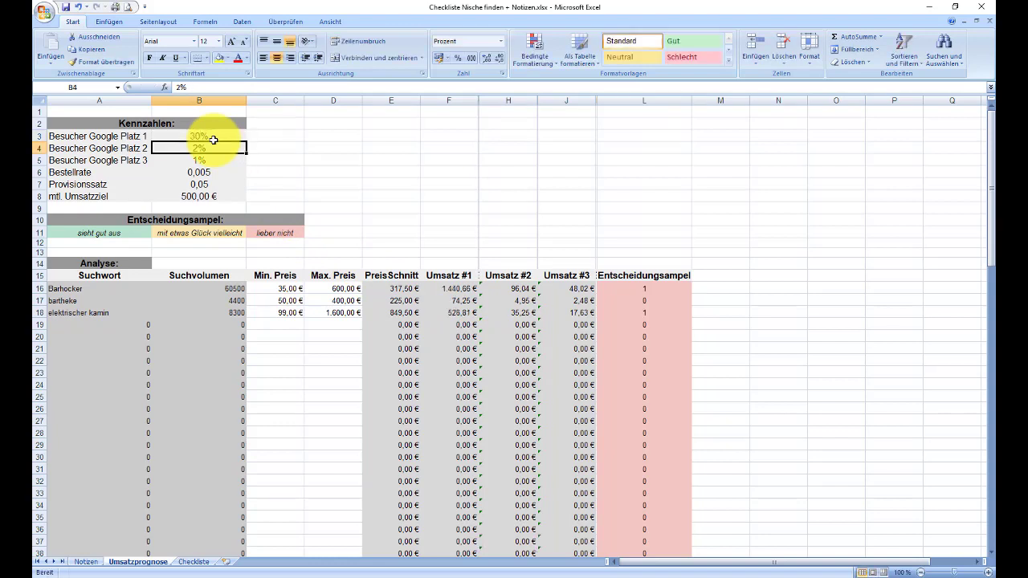
pyautogui.write('20')
pyautogui.press('Return')
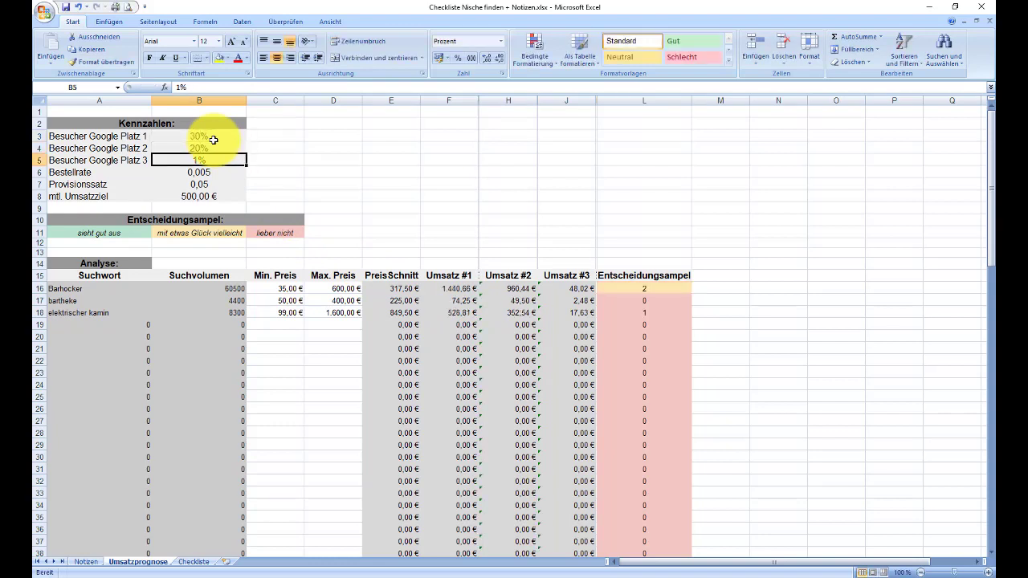
pyautogui.write('5')
pyautogui.press('Return')
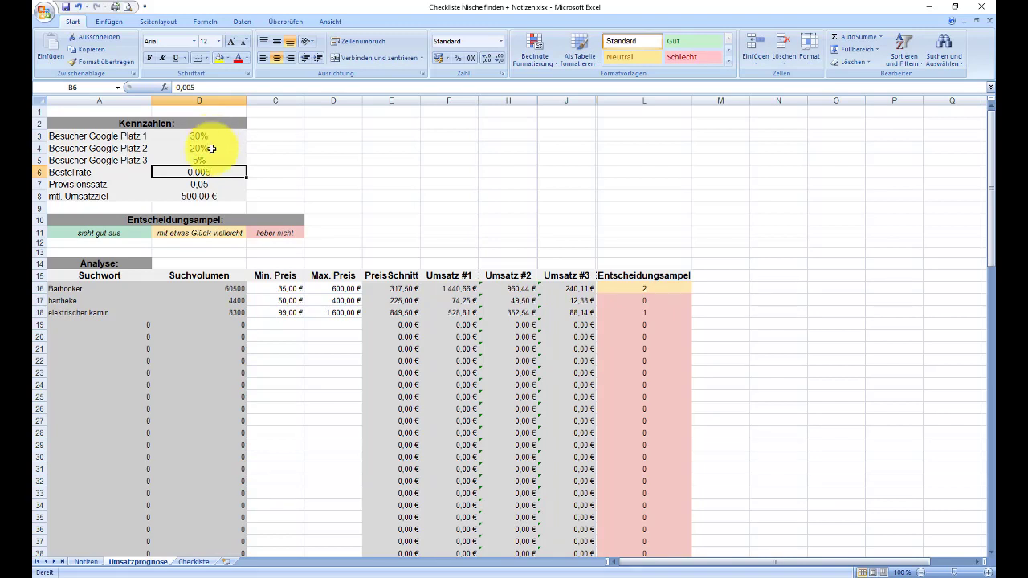
# Step: Set the Bestellrate to 0,01 and check the Umsatz #1 and Umsatz #3 forecasts for elektrischer kamin
pyautogui.write('0,01')
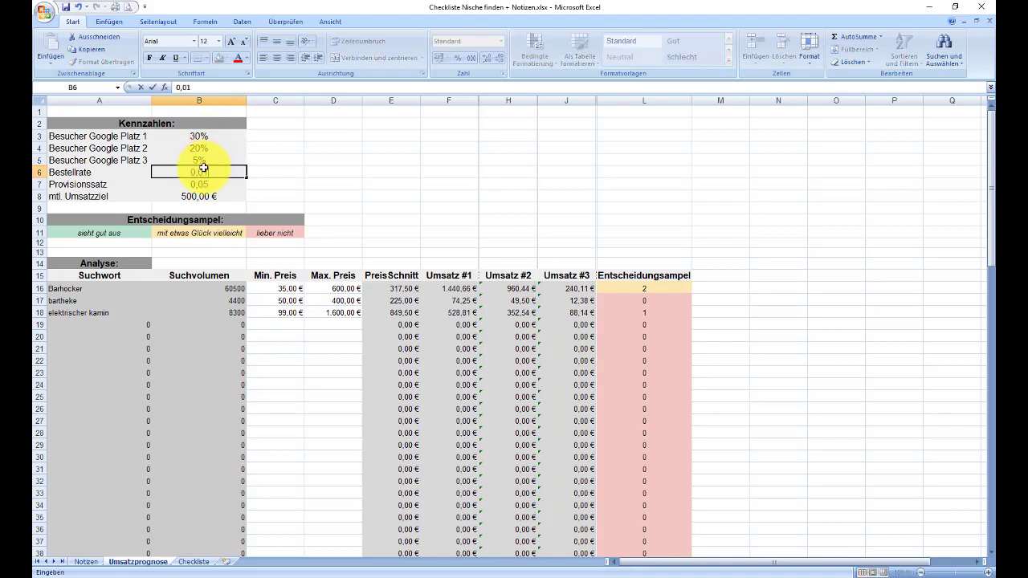
pyautogui.press('Return')
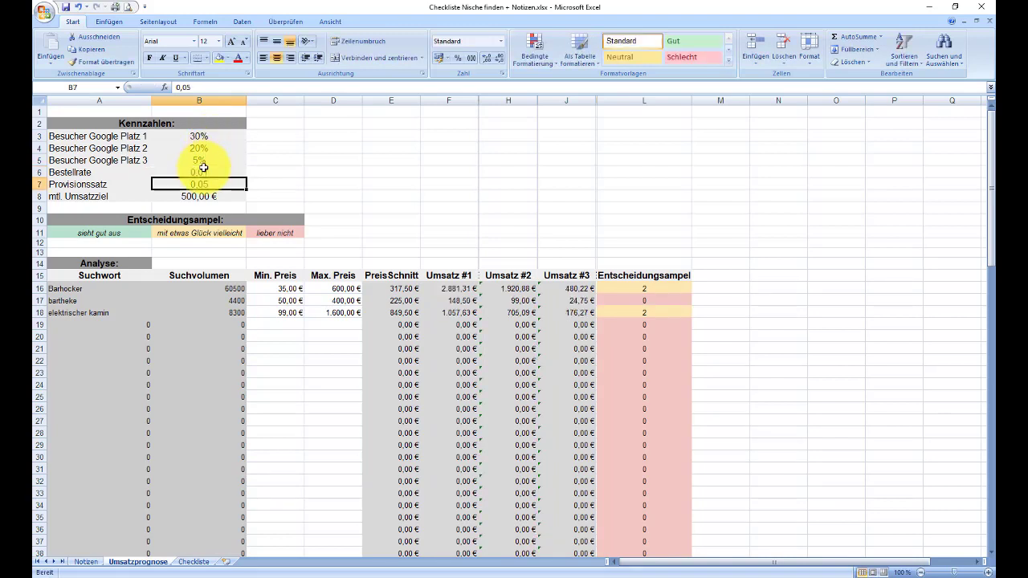
pyautogui.click(462, 314)
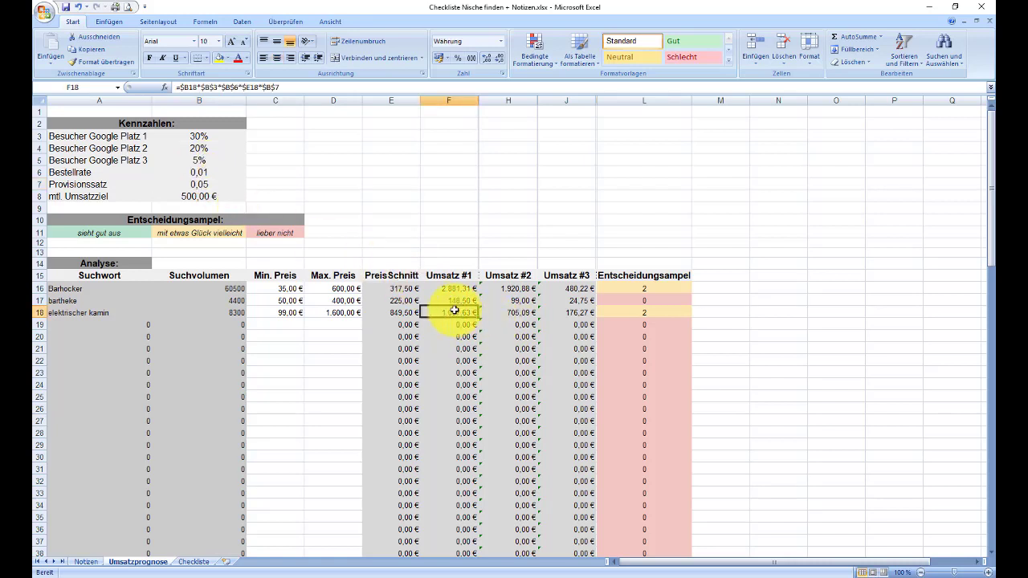
pyautogui.click(578, 311)
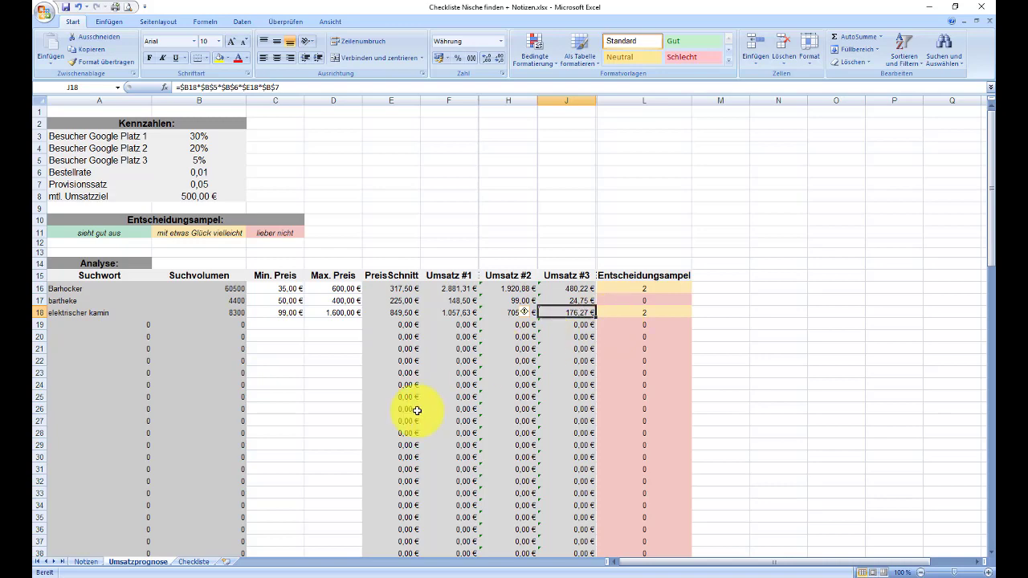
# Step: On the Notizen sheet, compare the search volume and Gesamtentscheidung of elektrischer kamin with the Barhocker keyword
pyautogui.click(85, 562)
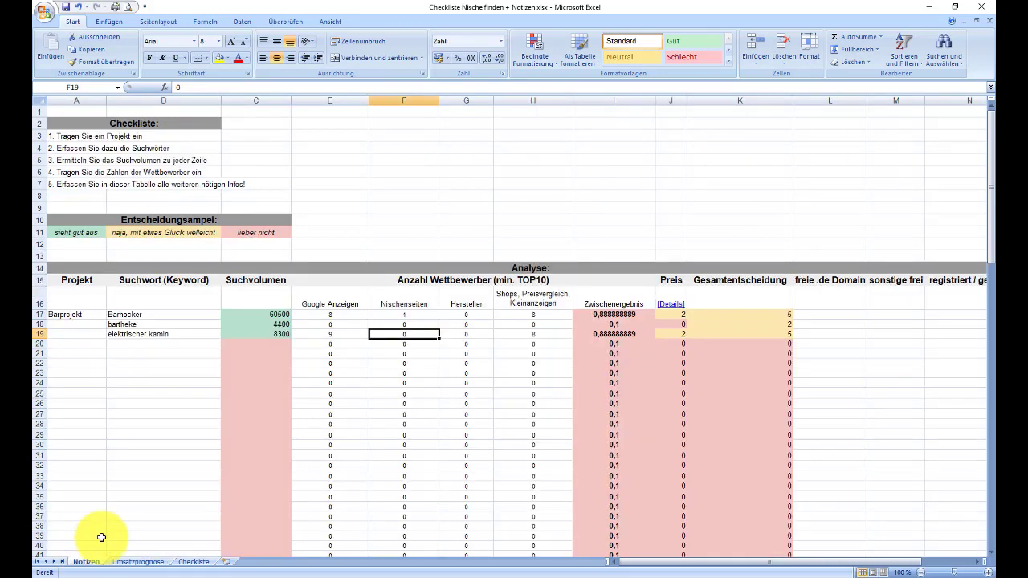
pyautogui.click(279, 332)
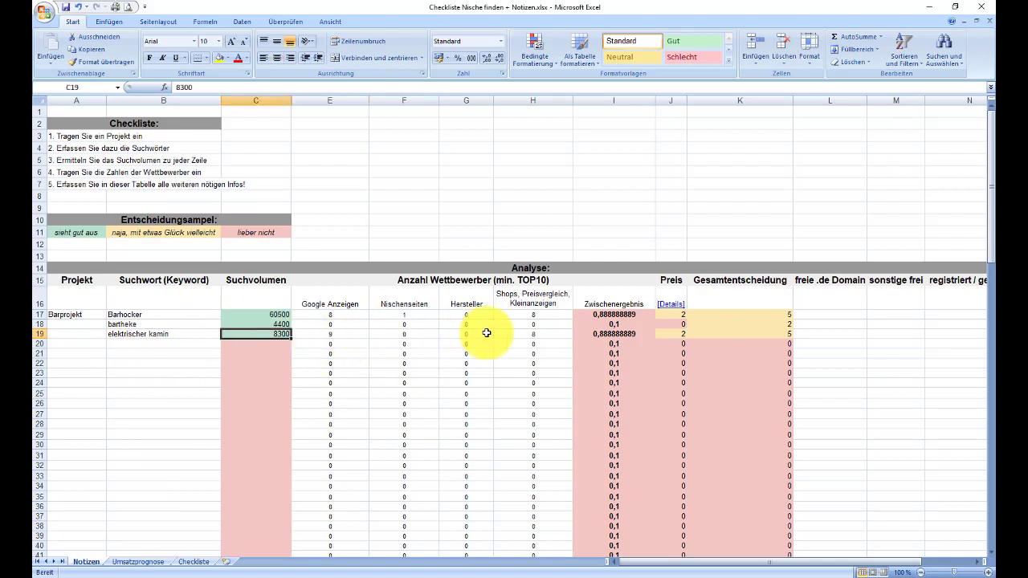
pyautogui.click(735, 332)
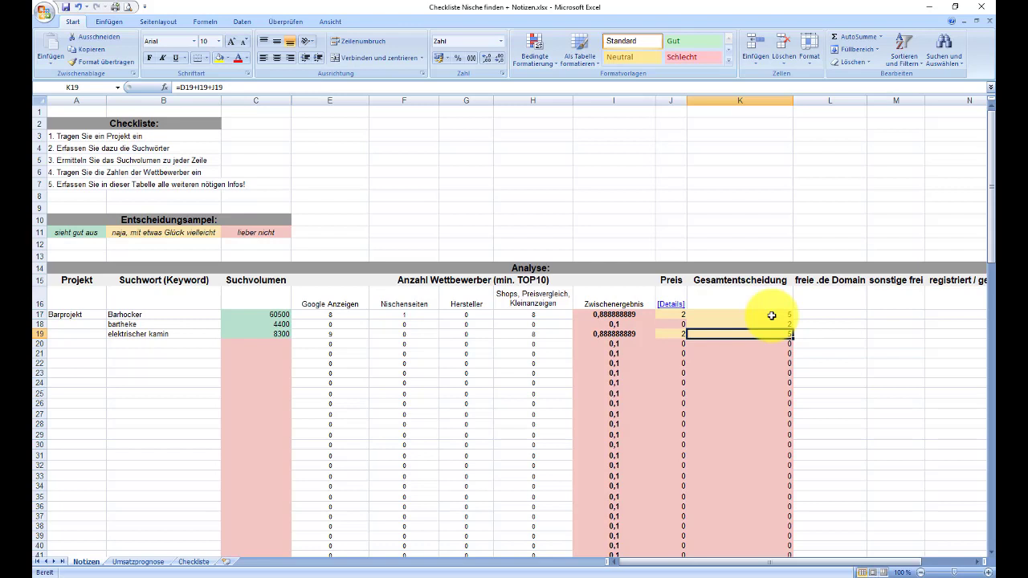
pyautogui.click(150, 333)
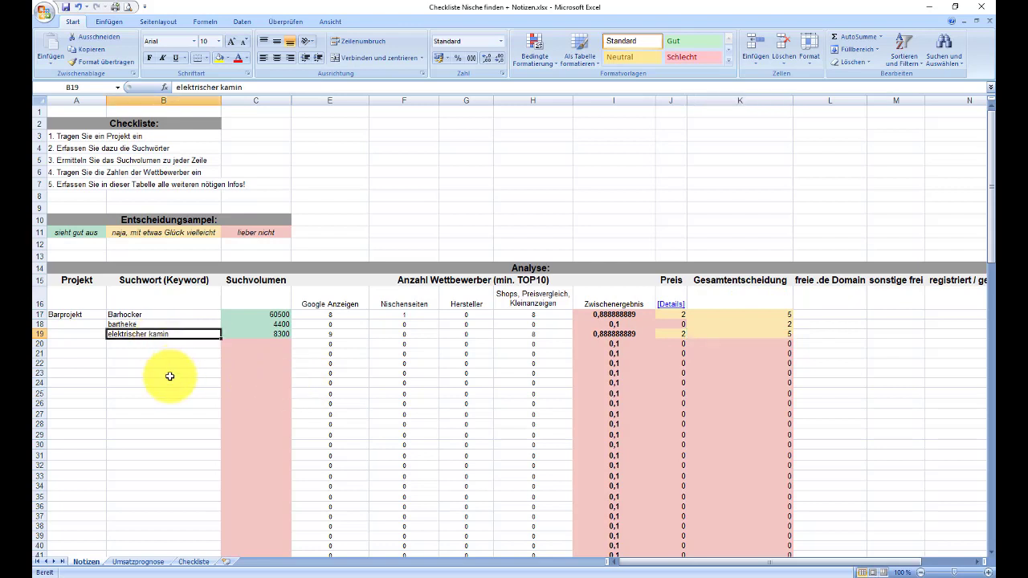
pyautogui.click(122, 315)
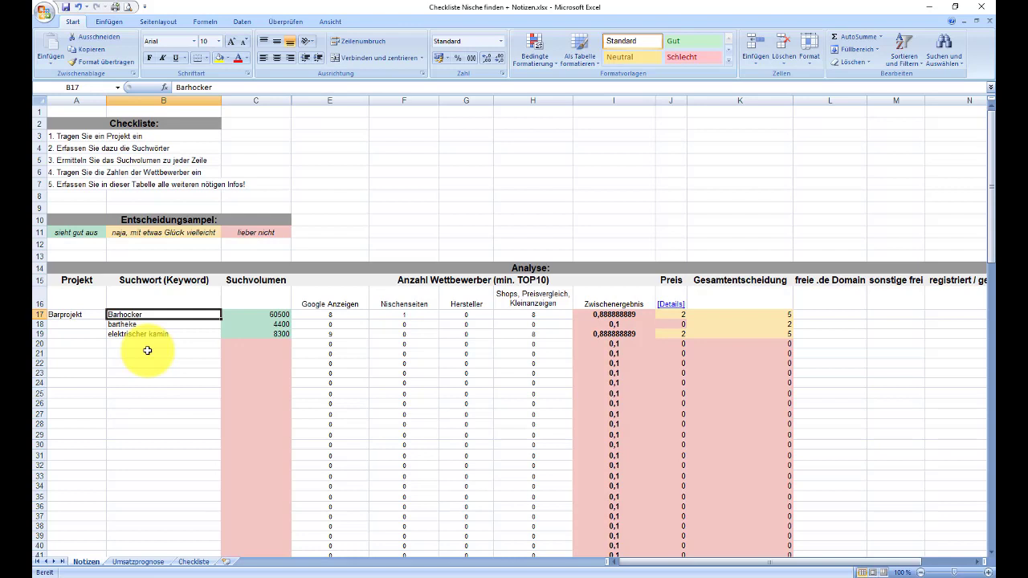
pyautogui.click(149, 334)
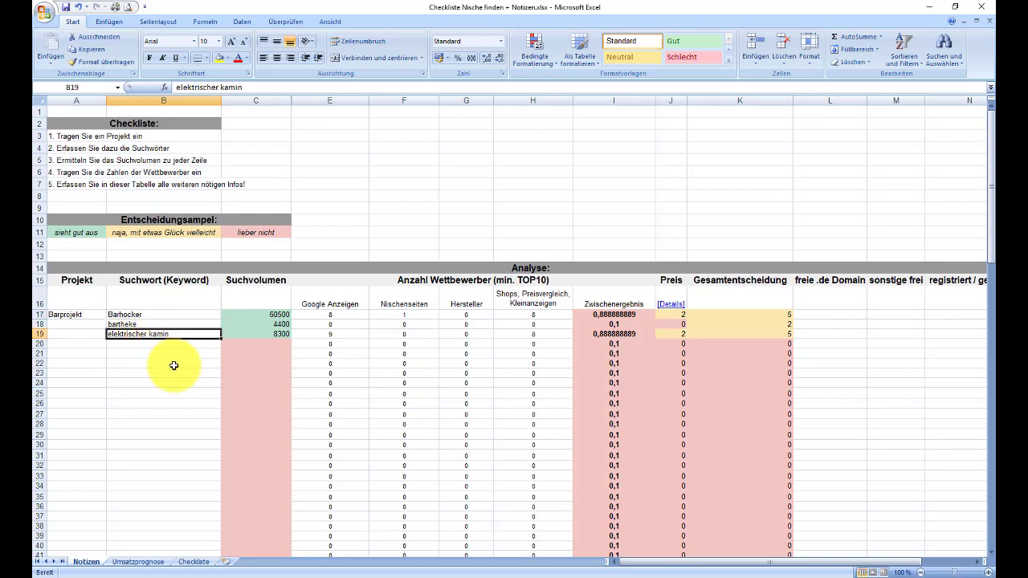
pyautogui.click(711, 336)
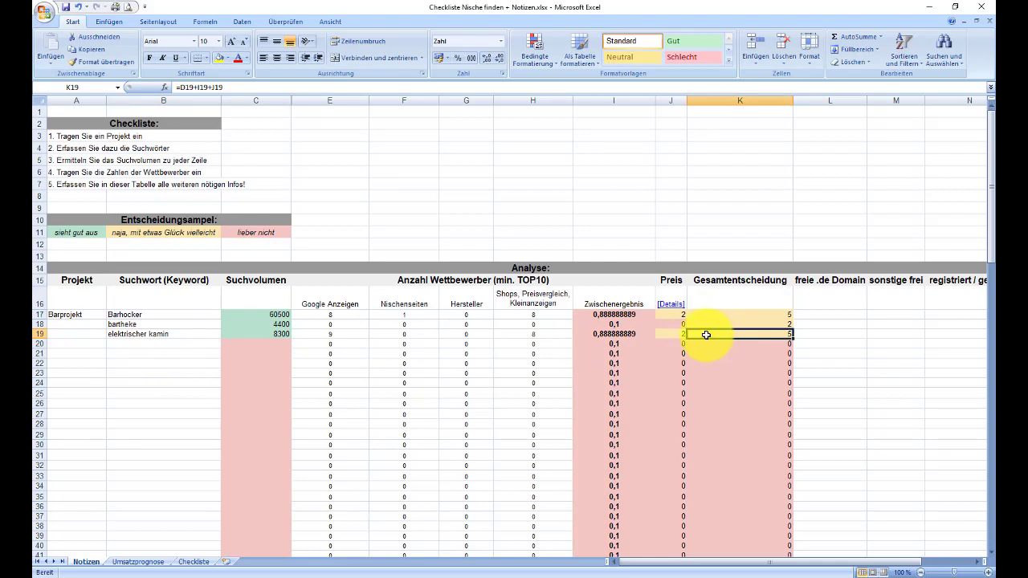
pyautogui.click(116, 334)
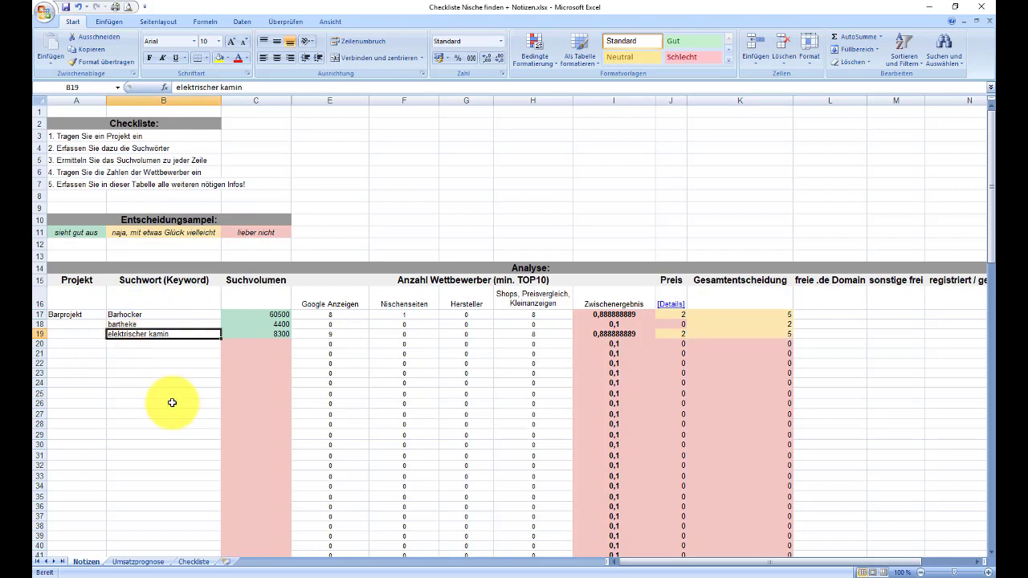
# Step: Look over the free-domain columns of the elektrischer kamin row and the Checkliste sheet, ending back on the Notizen sheet
pyautogui.click(814, 333)
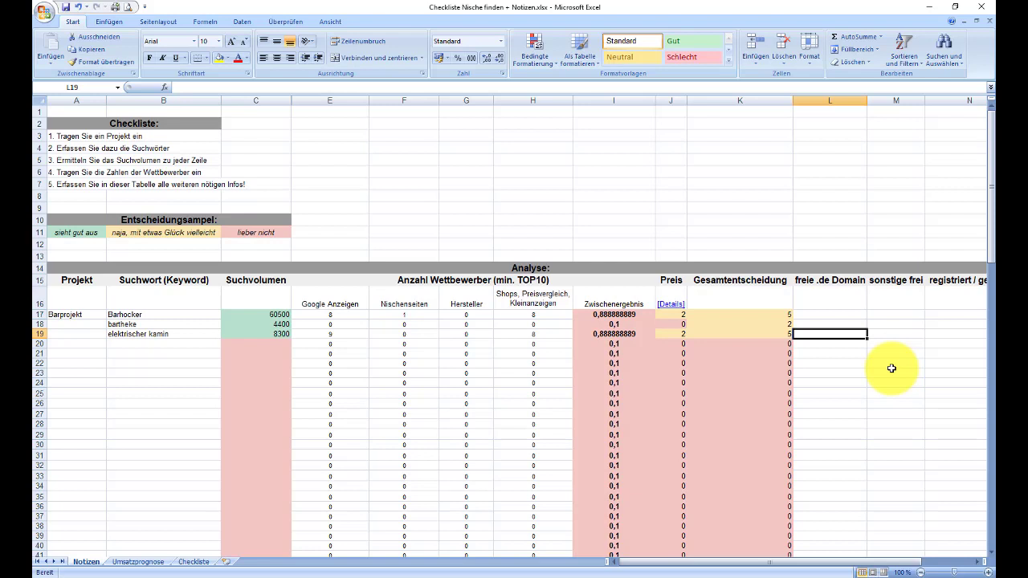
pyautogui.press('Right')
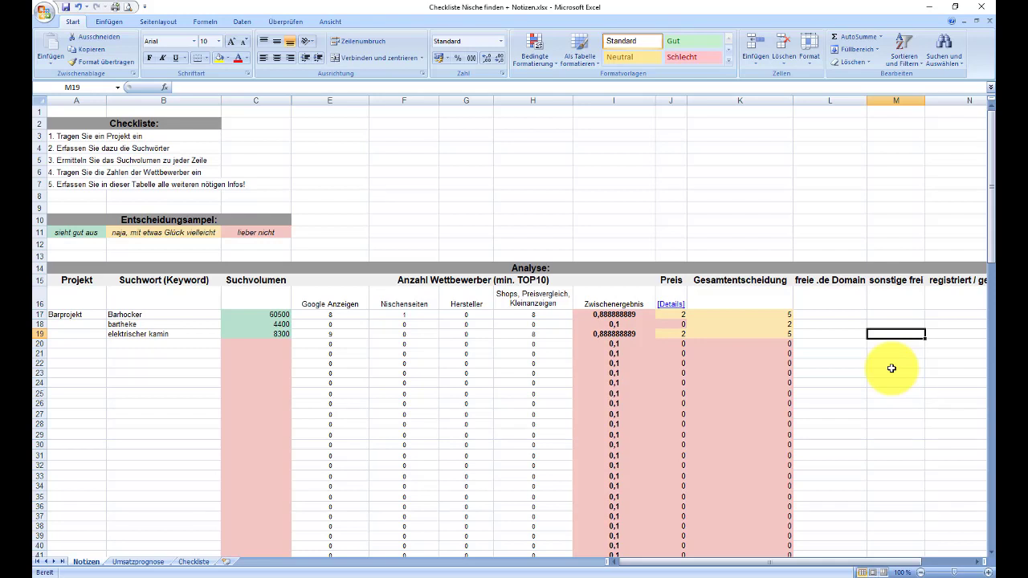
pyautogui.press('Left')
pyautogui.press('Right')
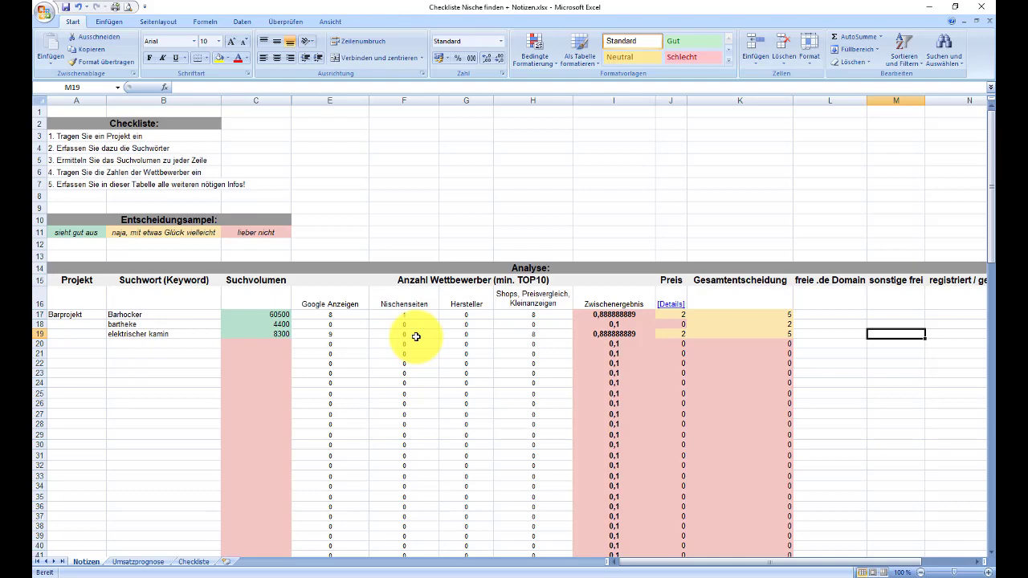
pyautogui.click(201, 561)
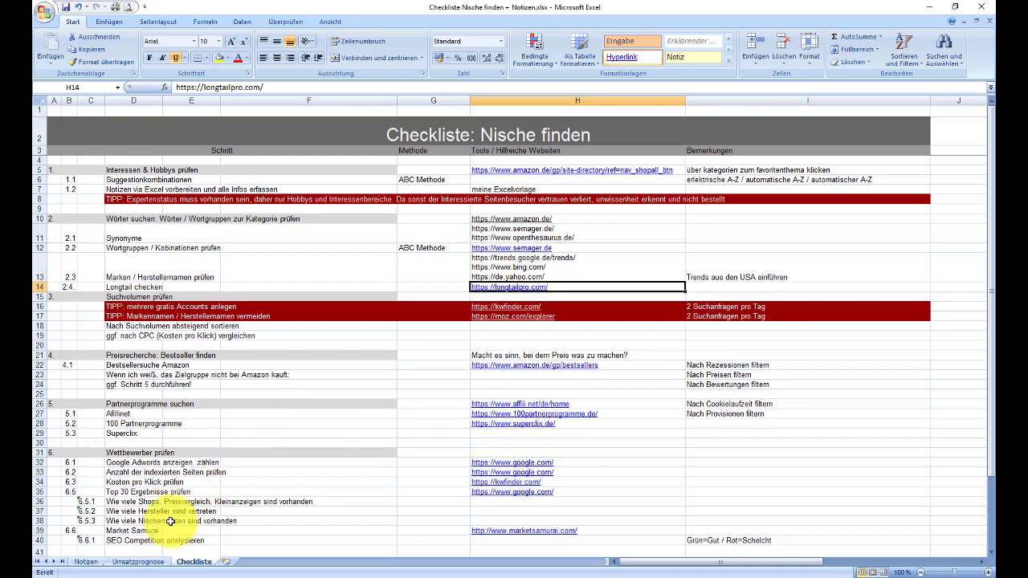
pyautogui.click(87, 561)
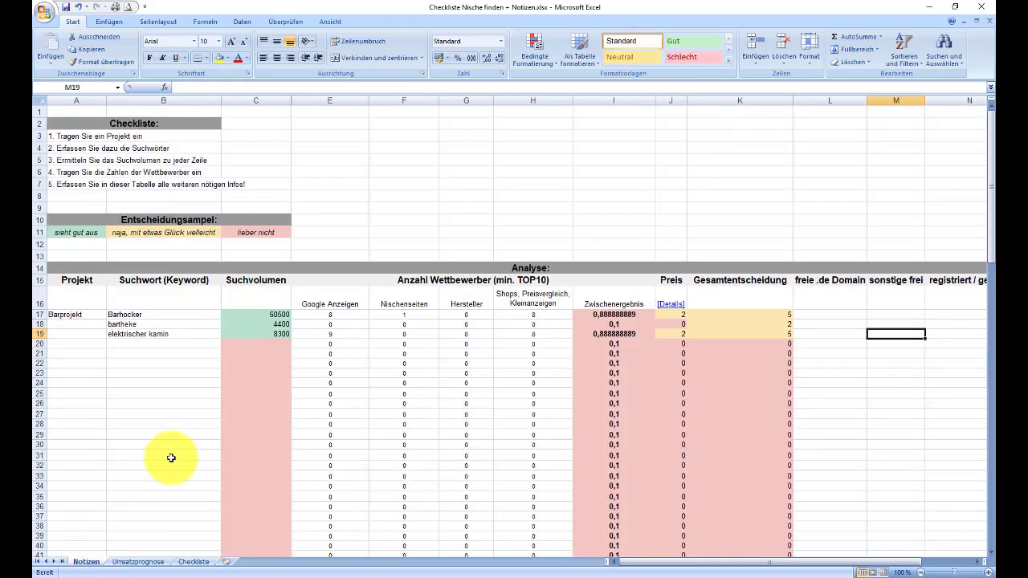